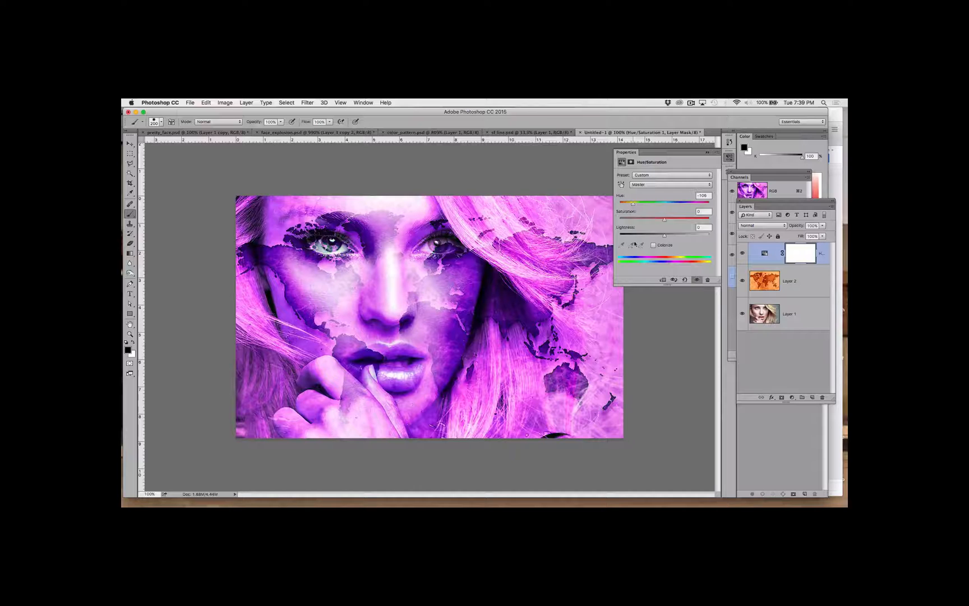
# Clip the Hue/Saturation adjustment to Layer 2 and set its Hue to +168.
pyautogui.click(662, 280)
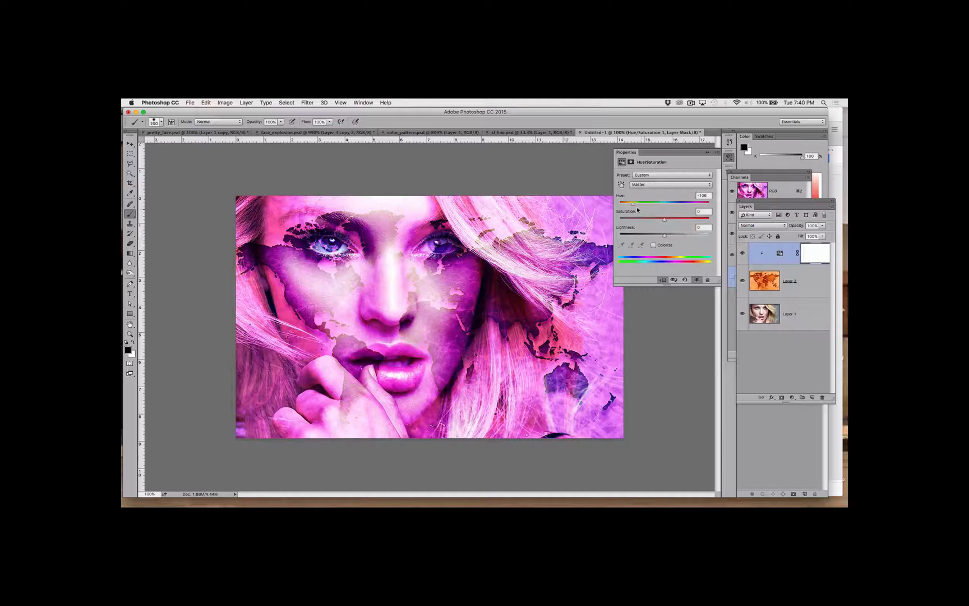
pyautogui.moveTo(634, 204); pyautogui.dragTo(713, 209)
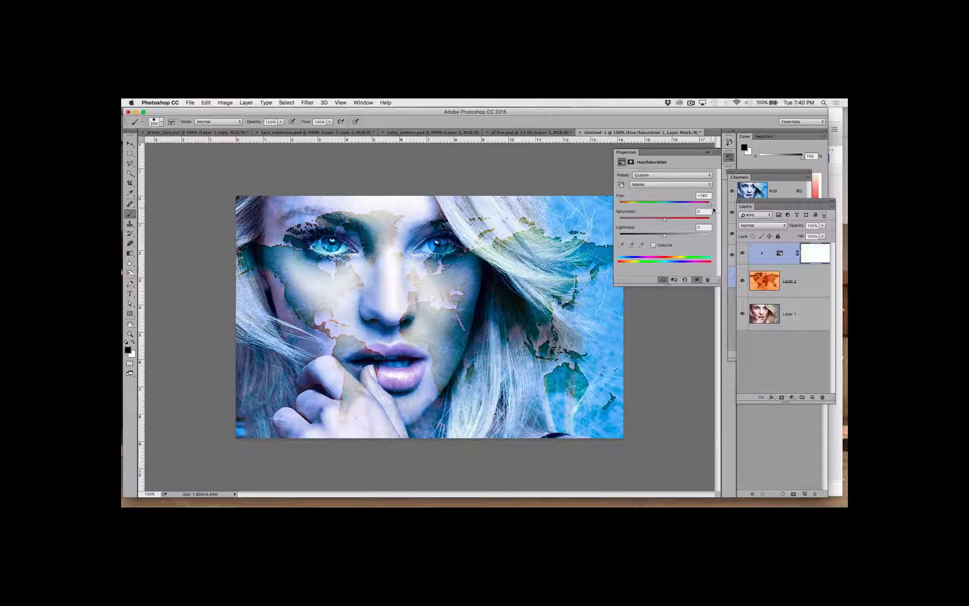
pyautogui.moveTo(710, 208)
pyautogui.mouseDown()
pyautogui.moveTo(613, 203)
pyautogui.moveTo(707, 212)
pyautogui.mouseUp()
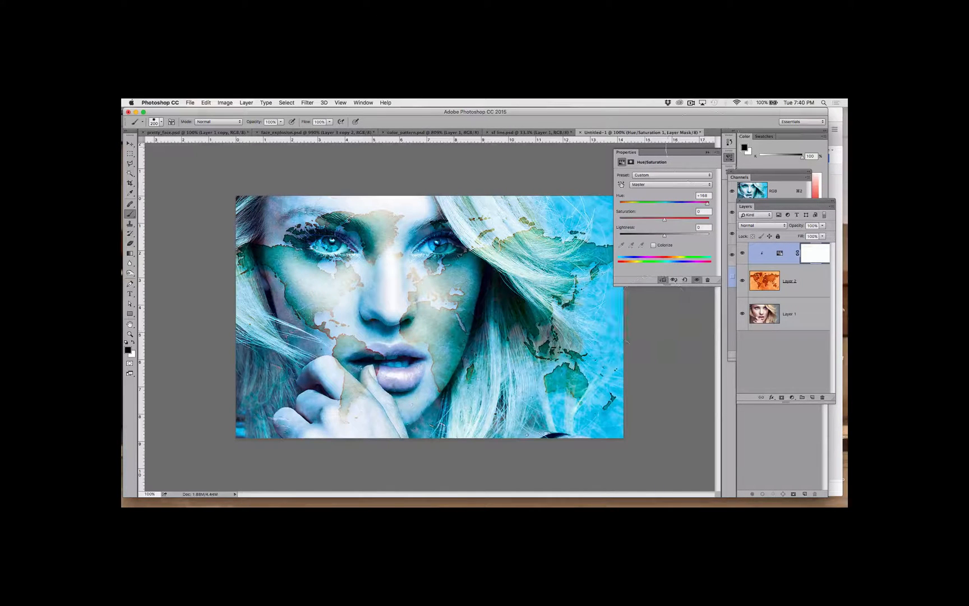
pyautogui.click(709, 153)
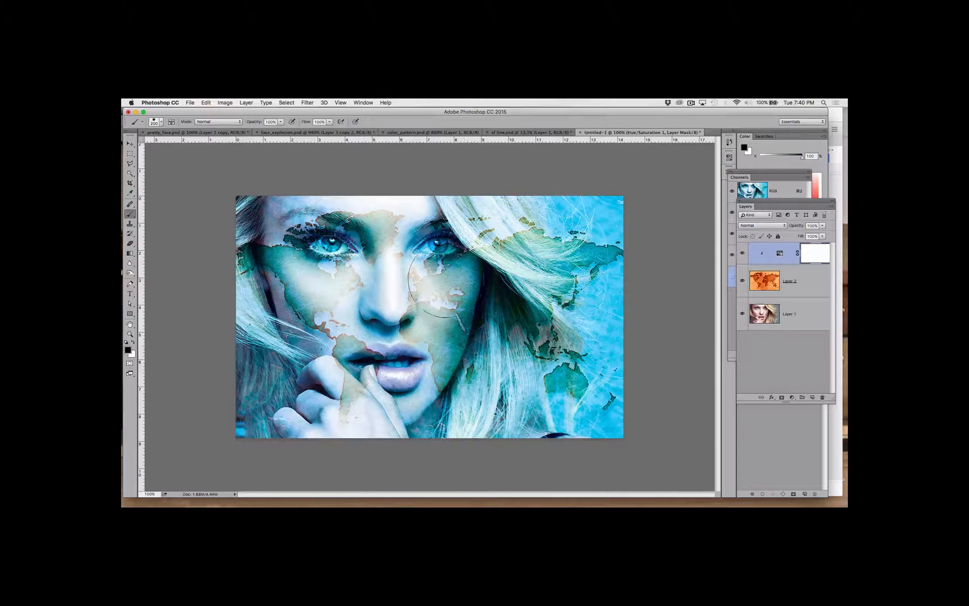
# In Layer 2's blending options, split the Underlying Layer sliders to about 0 / 68 for shadows and 193 / 255 for highlights.
pyautogui.doubleClick(809, 285)
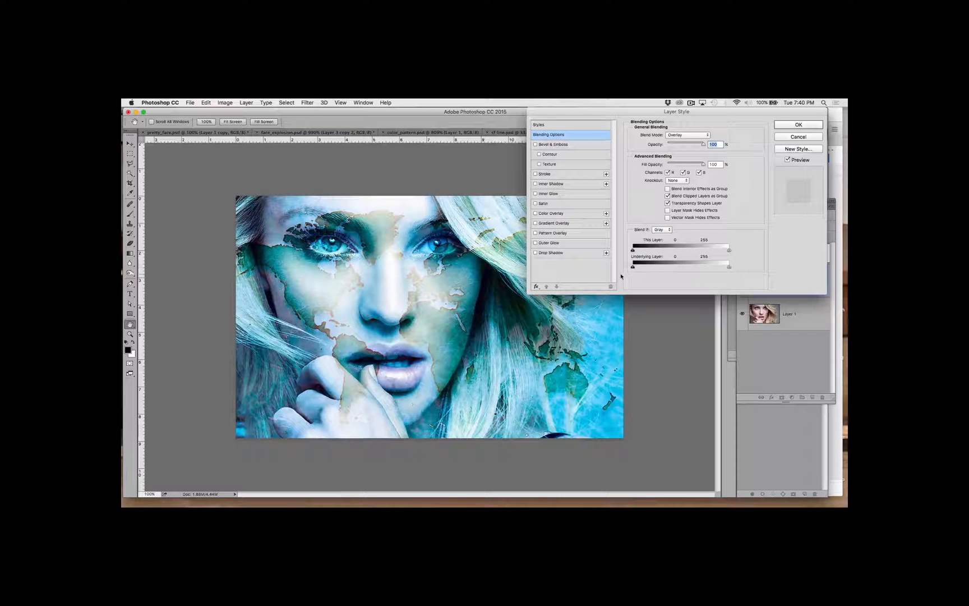
pyautogui.press('alt')
pyautogui.moveTo(634, 270); pyautogui.dragTo(658, 269)
pyautogui.moveTo(729, 270); pyautogui.dragTo(705, 274)
pyautogui.press('alt')
pyautogui.moveTo(656, 268); pyautogui.dragTo(647, 267)
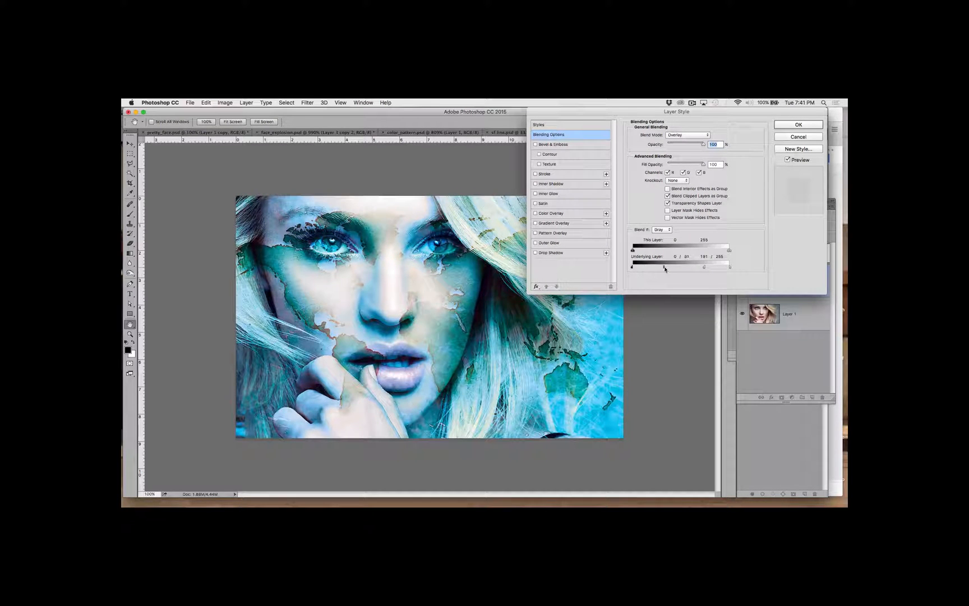
pyautogui.moveTo(665, 268); pyautogui.dragTo(704, 270)
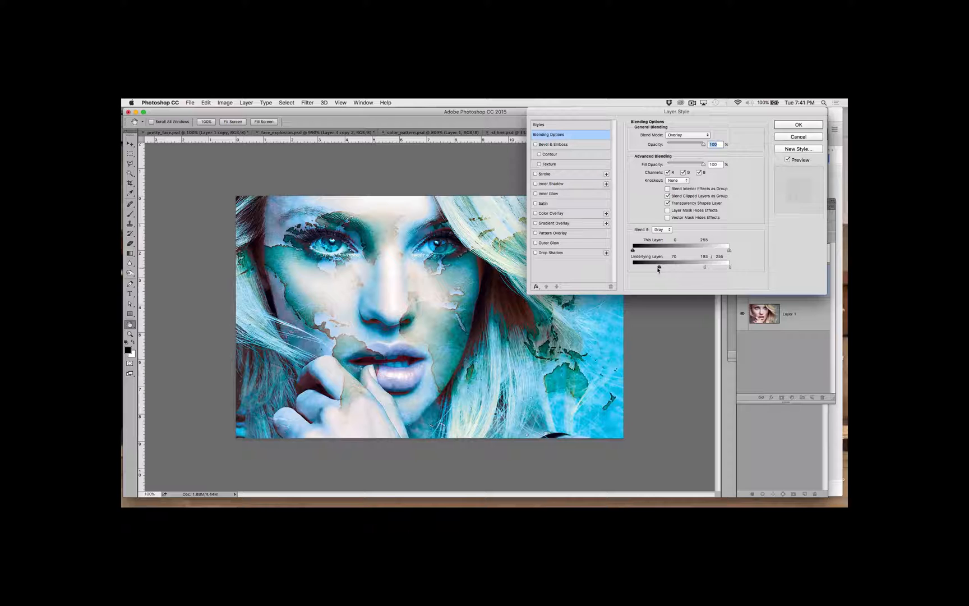
pyautogui.moveTo(659, 267); pyautogui.dragTo(706, 268)
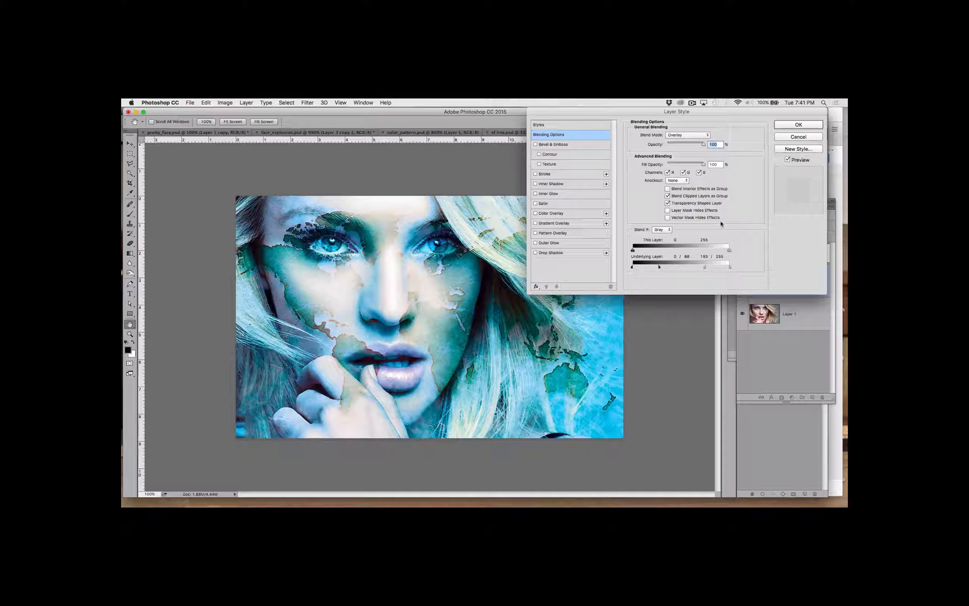
# Adjust the This Layer blend range by splitting its highlight slider, and apply the layer style to Layer 2.
pyautogui.press('alt')
pyautogui.moveTo(728, 249); pyautogui.dragTo(635, 240)
pyautogui.press('alt')
pyautogui.moveTo(634, 251)
pyautogui.mouseDown()
pyautogui.moveTo(701, 250)
pyautogui.moveTo(629, 250)
pyautogui.mouseUp()
pyautogui.moveTo(729, 250); pyautogui.dragTo(701, 261)
pyautogui.click(798, 124)
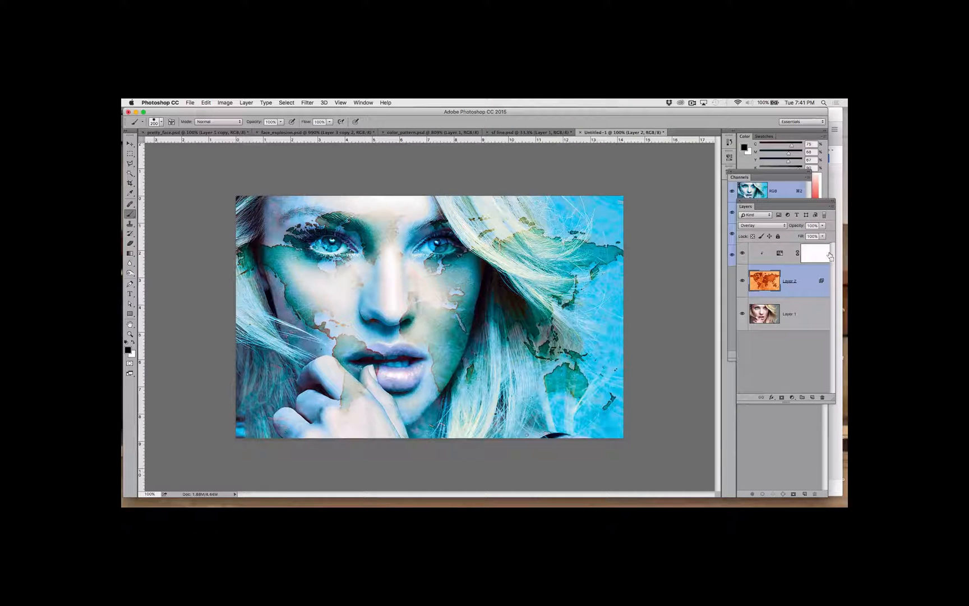
# Compare the image before and after the blending change by repeatedly undoing and redoing it.
pyautogui.press('super+z')
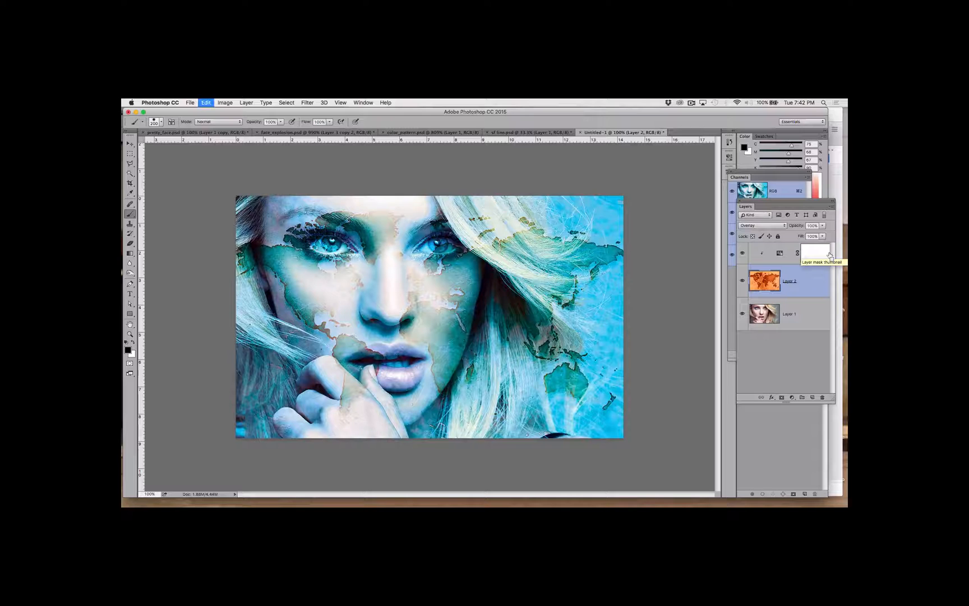
pyautogui.press('super+shift+z')
pyautogui.press('super+z')
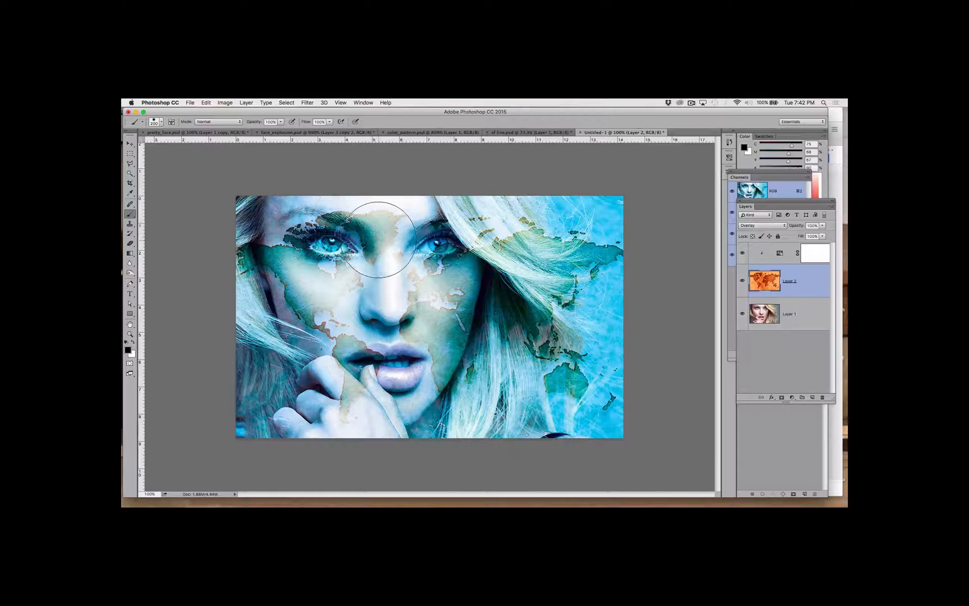
pyautogui.press('super+z')
pyautogui.press('super+z')
pyautogui.press('super+z')
pyautogui.press('super+z')
pyautogui.press('super+z')
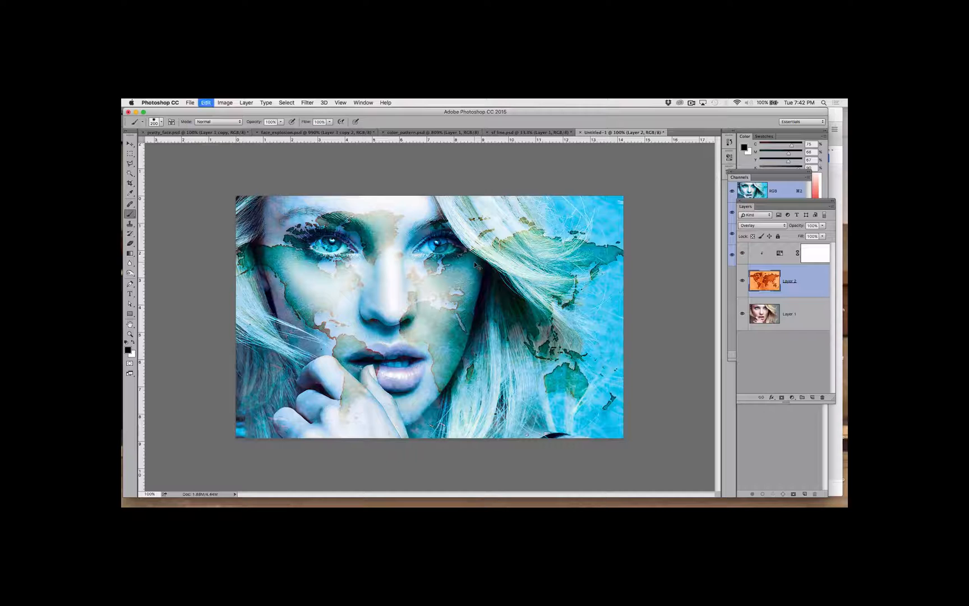
pyautogui.press('super+z')
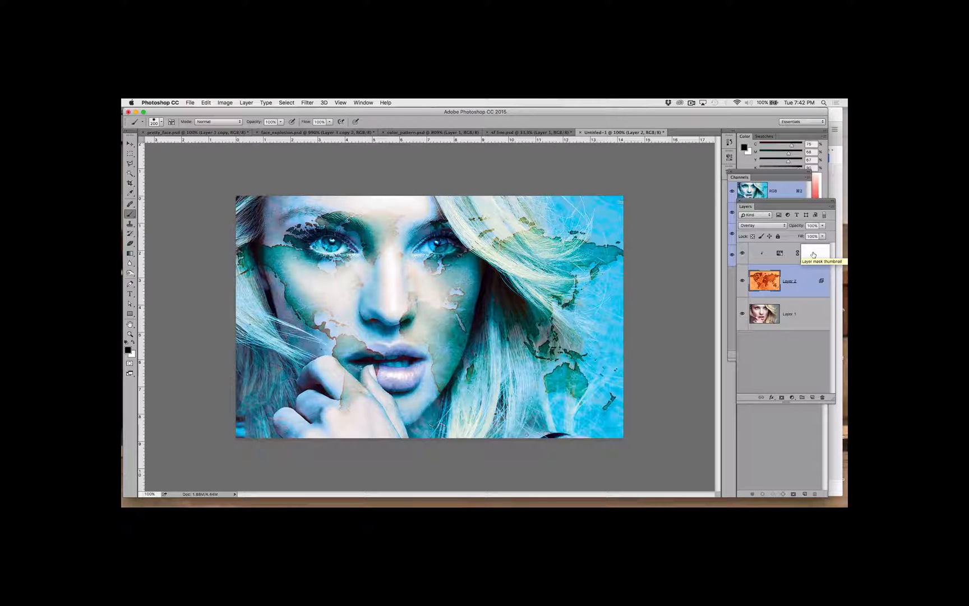
# Paint black at 30% brush opacity on the Hue/Saturation mask over the hair, background and hand to soften the blue tint.
pyautogui.click(814, 254)
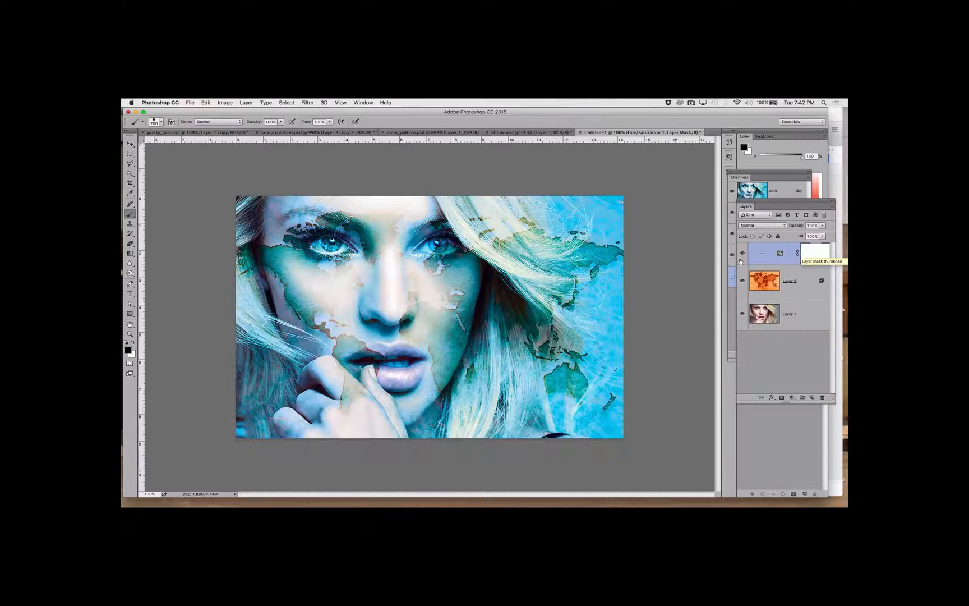
pyautogui.moveTo(466, 194)
pyautogui.mouseDown()
pyautogui.moveTo(522, 248)
pyautogui.moveTo(597, 261)
pyautogui.moveTo(540, 207)
pyautogui.moveTo(602, 214)
pyautogui.moveTo(604, 320)
pyautogui.moveTo(524, 278)
pyautogui.moveTo(518, 330)
pyautogui.moveTo(485, 384)
pyautogui.moveTo(485, 407)
pyautogui.moveTo(594, 356)
pyautogui.moveTo(588, 324)
pyautogui.moveTo(602, 401)
pyautogui.moveTo(542, 413)
pyautogui.moveTo(569, 320)
pyautogui.moveTo(589, 335)
pyautogui.mouseUp()
pyautogui.press('super+z')
pyautogui.click(281, 121)
pyautogui.moveTo(282, 129); pyautogui.dragTo(256, 129)
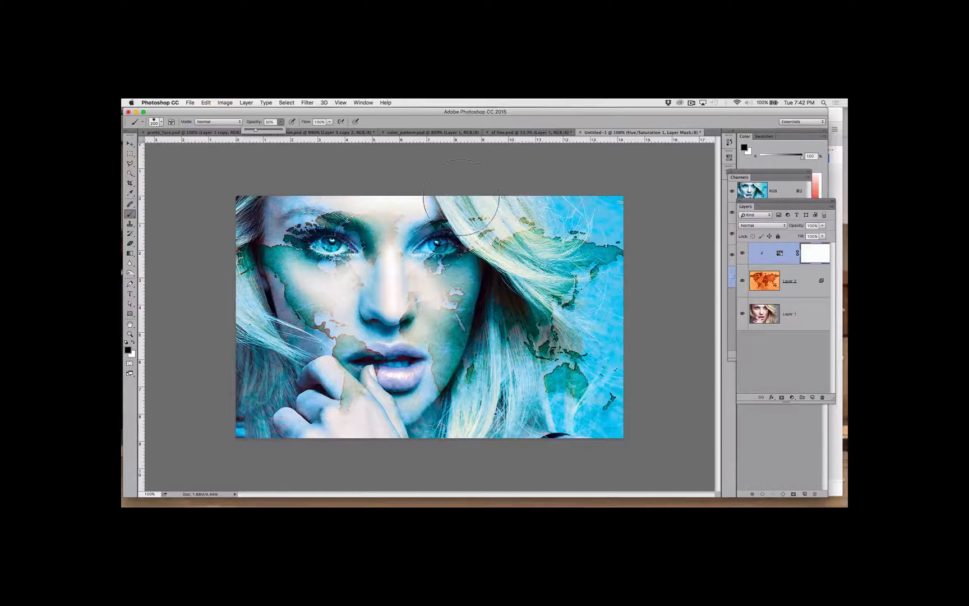
pyautogui.moveTo(482, 191)
pyautogui.mouseDown()
pyautogui.moveTo(596, 227)
pyautogui.moveTo(580, 212)
pyautogui.moveTo(620, 276)
pyautogui.moveTo(604, 341)
pyautogui.moveTo(536, 315)
pyautogui.moveTo(514, 322)
pyautogui.mouseUp()
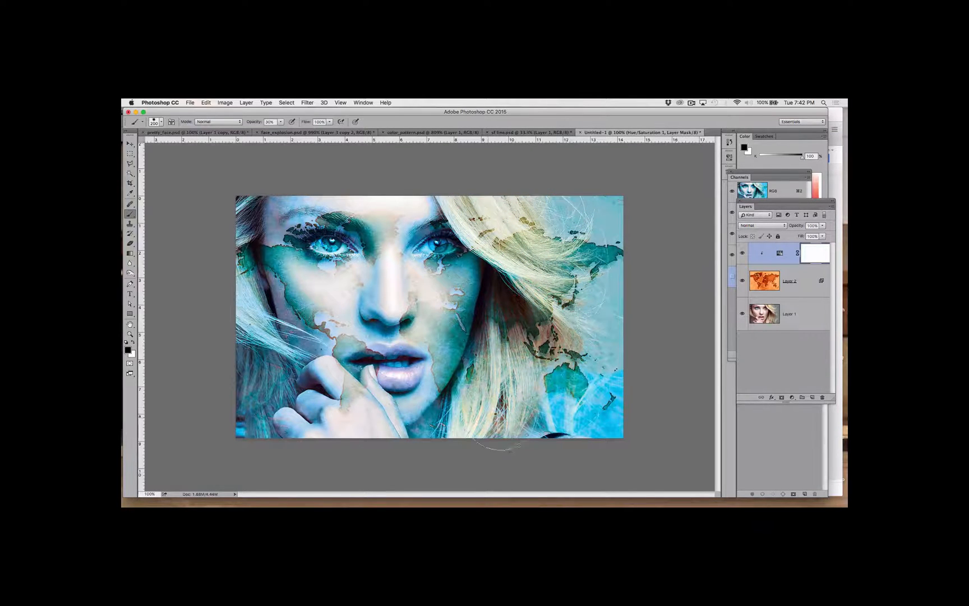
pyautogui.moveTo(498, 414)
pyautogui.mouseDown()
pyautogui.moveTo(597, 394)
pyautogui.moveTo(567, 443)
pyautogui.mouseUp()
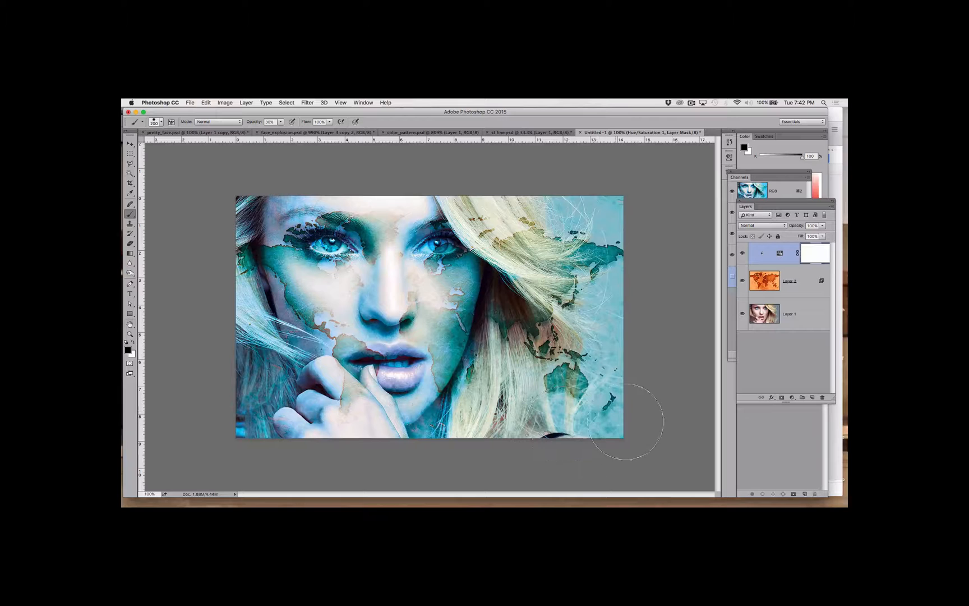
pyautogui.moveTo(626, 421); pyautogui.dragTo(624, 439)
pyautogui.moveTo(458, 416)
pyautogui.mouseDown()
pyautogui.moveTo(307, 426)
pyautogui.moveTo(325, 412)
pyautogui.moveTo(325, 395)
pyautogui.moveTo(310, 397)
pyautogui.moveTo(383, 444)
pyautogui.moveTo(249, 422)
pyautogui.moveTo(230, 358)
pyautogui.moveTo(223, 203)
pyautogui.mouseUp()
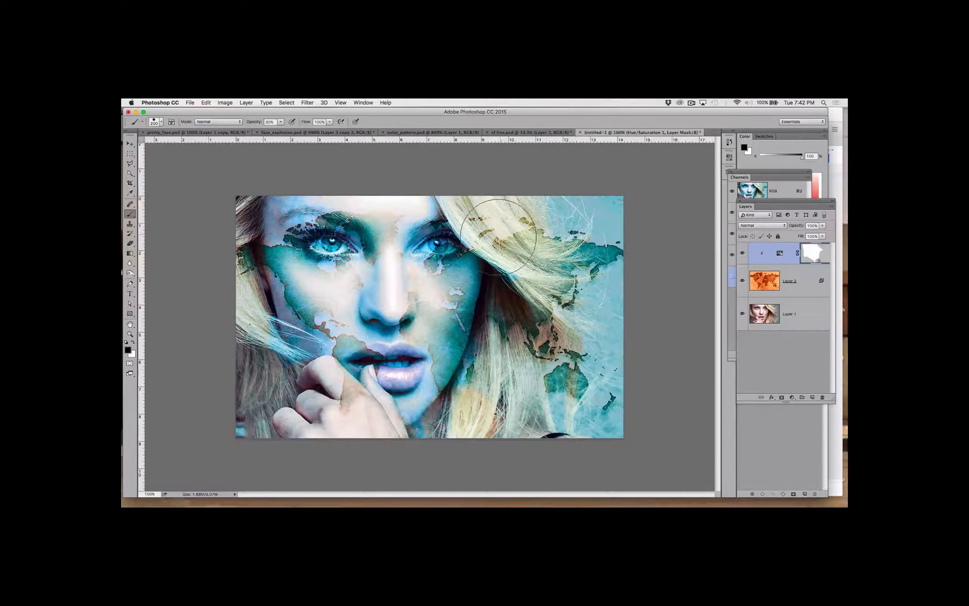
# Frame both eyes at 300% magnification and make black the foreground colour.
pyautogui.press('z')
pyautogui.moveTo(425, 255); pyautogui.dragTo(507, 291)
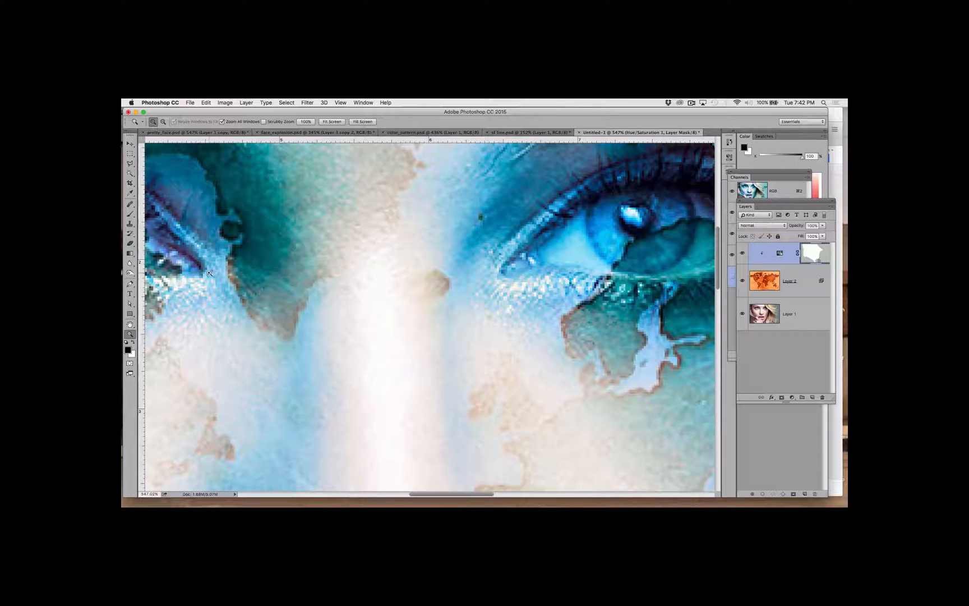
pyautogui.click(130, 214)
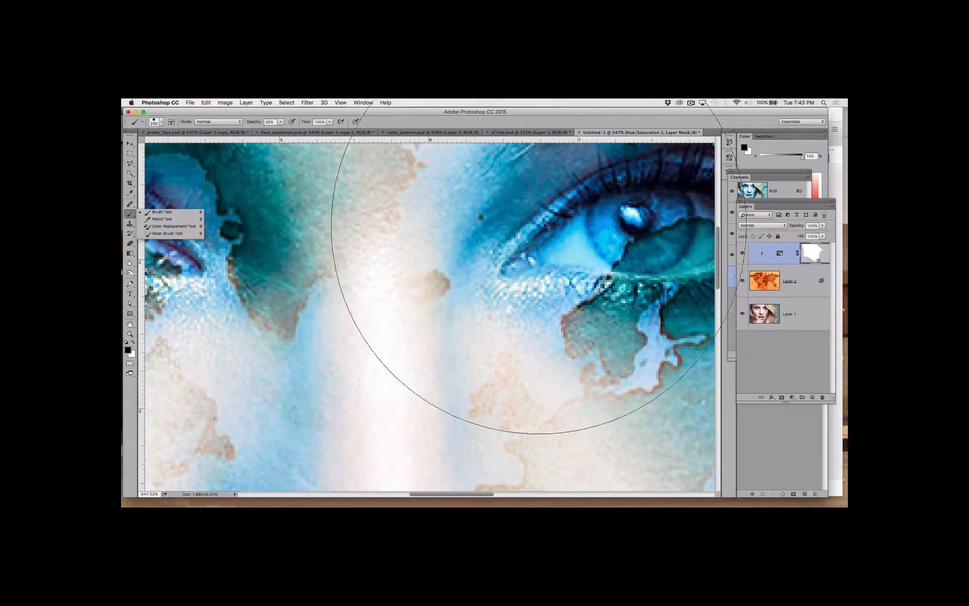
pyautogui.press('z')
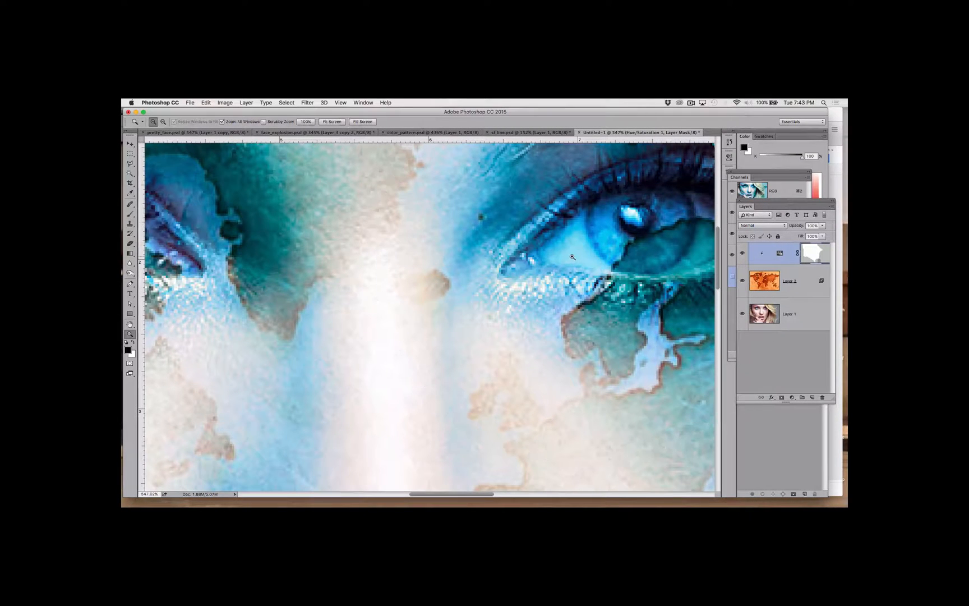
pyautogui.click(572, 257)
pyautogui.press('b')
pyautogui.press('x')
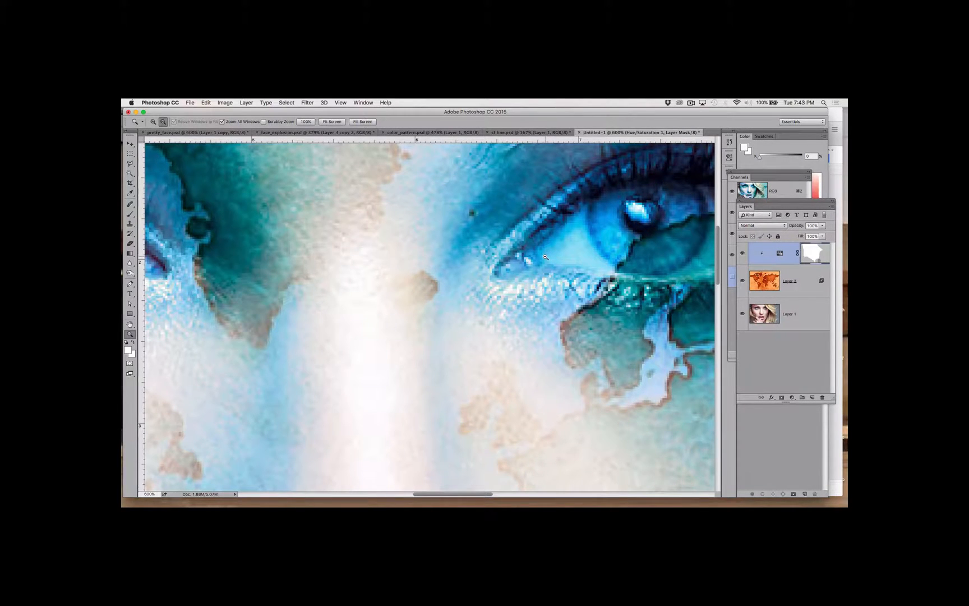
pyautogui.keyDown('alt'); pyautogui.click(550, 254); pyautogui.keyUp('alt')
pyautogui.keyDown('alt'); pyautogui.click(550, 254); pyautogui.keyUp('alt')
pyautogui.keyDown('alt'); pyautogui.click(550, 255); pyautogui.keyUp('alt')
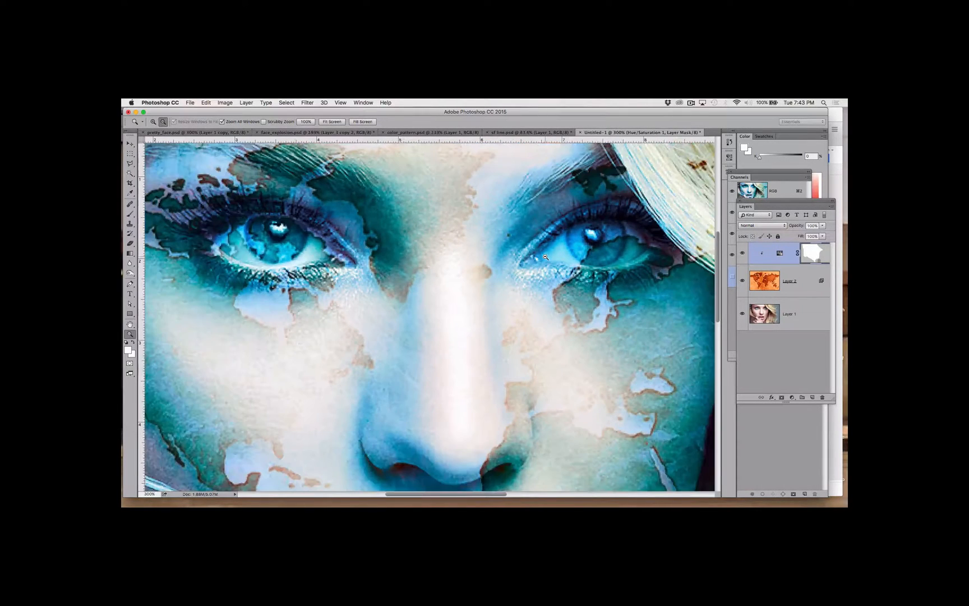
pyautogui.click(127, 343)
pyautogui.click(134, 343)
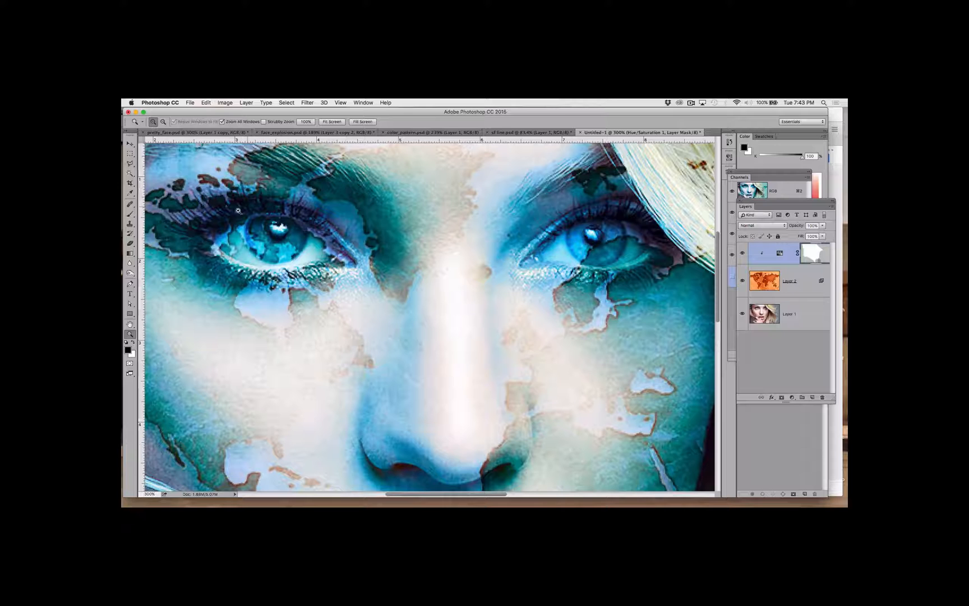
# Set the brush to about 25 px at 100% opacity and try painting over the right-hand eye on the Hue/Saturation mask.
pyautogui.click(129, 214)
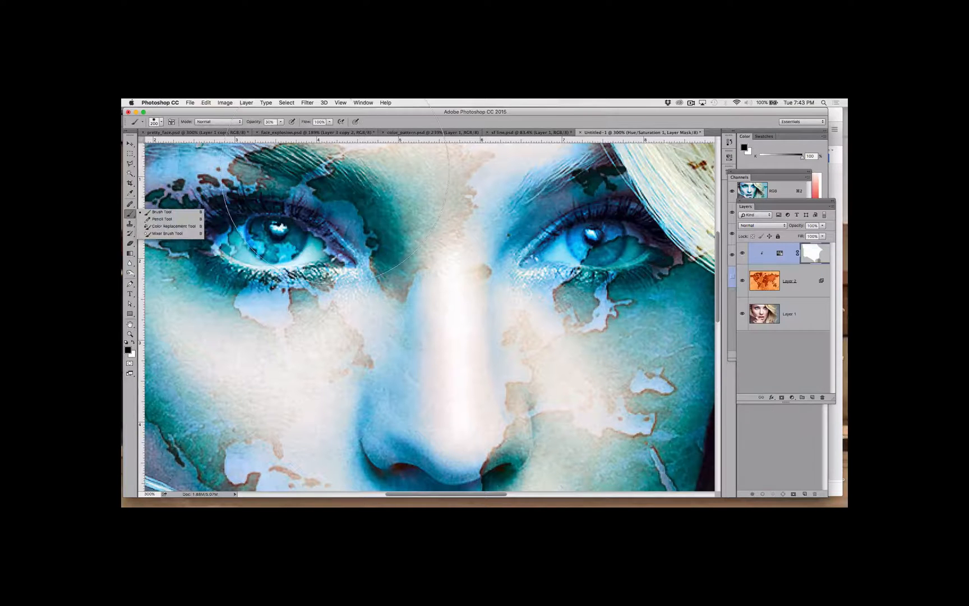
pyautogui.press('[')
pyautogui.press('[')
pyautogui.press('[')
pyautogui.press('[')
pyautogui.press('[')
pyautogui.press('[')
pyautogui.press('[')
pyautogui.press('[')
pyautogui.press('[')
pyautogui.press('[')
pyautogui.press('[')
pyautogui.press('[')
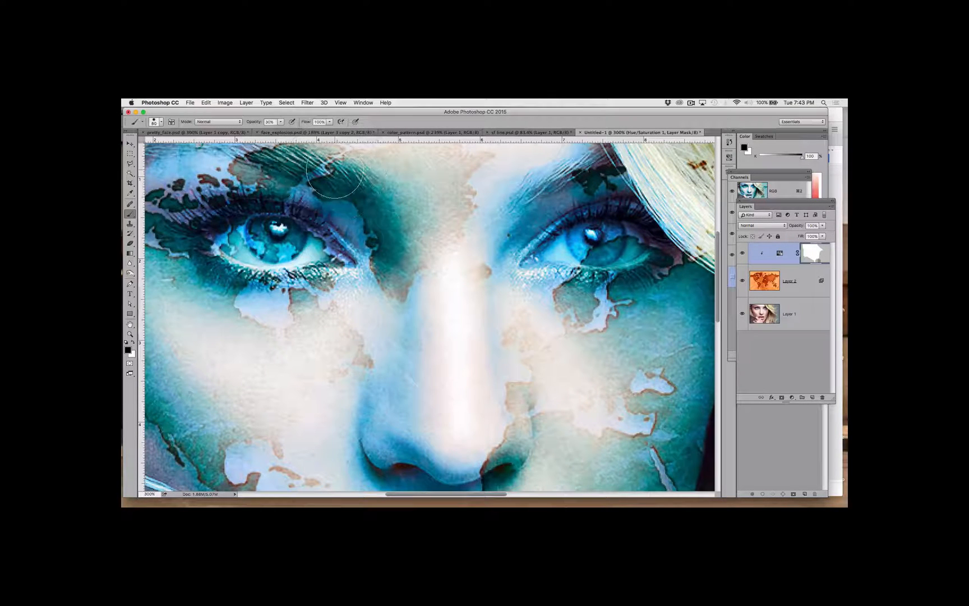
pyautogui.click(280, 122)
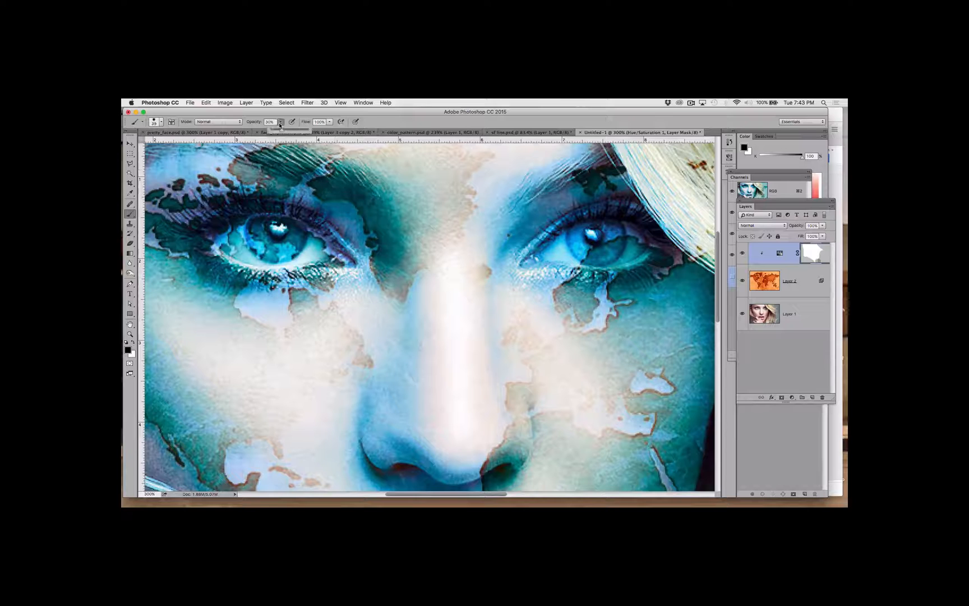
pyautogui.moveTo(281, 130); pyautogui.dragTo(342, 133)
pyautogui.moveTo(631, 235)
pyautogui.mouseDown()
pyautogui.moveTo(575, 245)
pyautogui.moveTo(617, 240)
pyautogui.mouseUp()
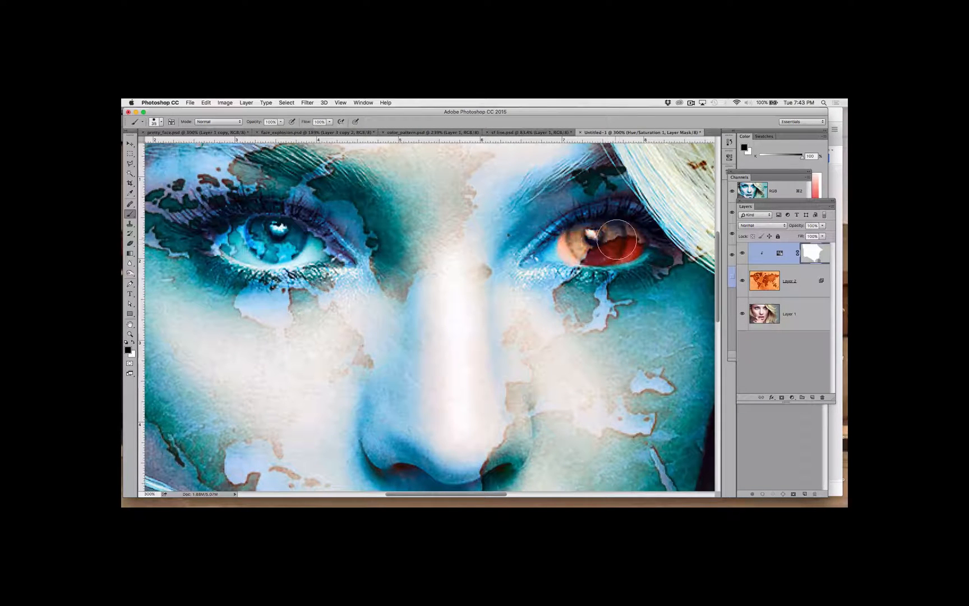
pyautogui.press('super+z')
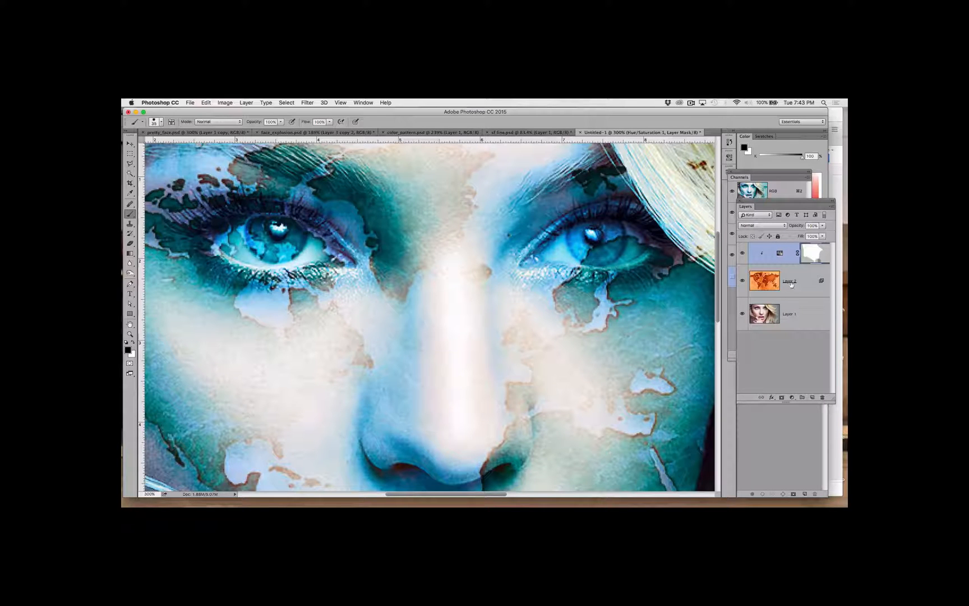
# Add a layer mask to Layer 2 and paint the map texture away from the right-hand eye.
pyautogui.click(792, 284)
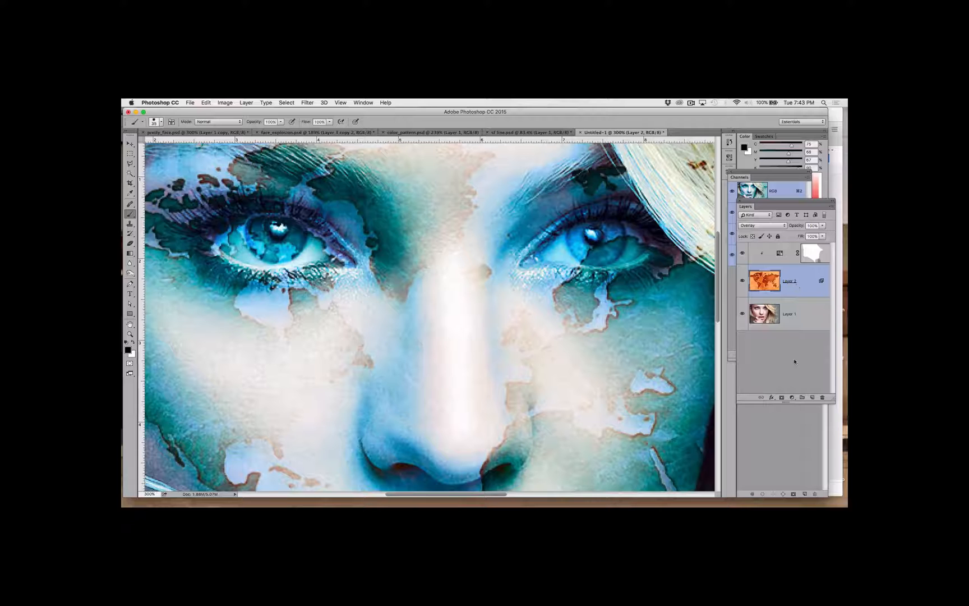
pyautogui.click(781, 397)
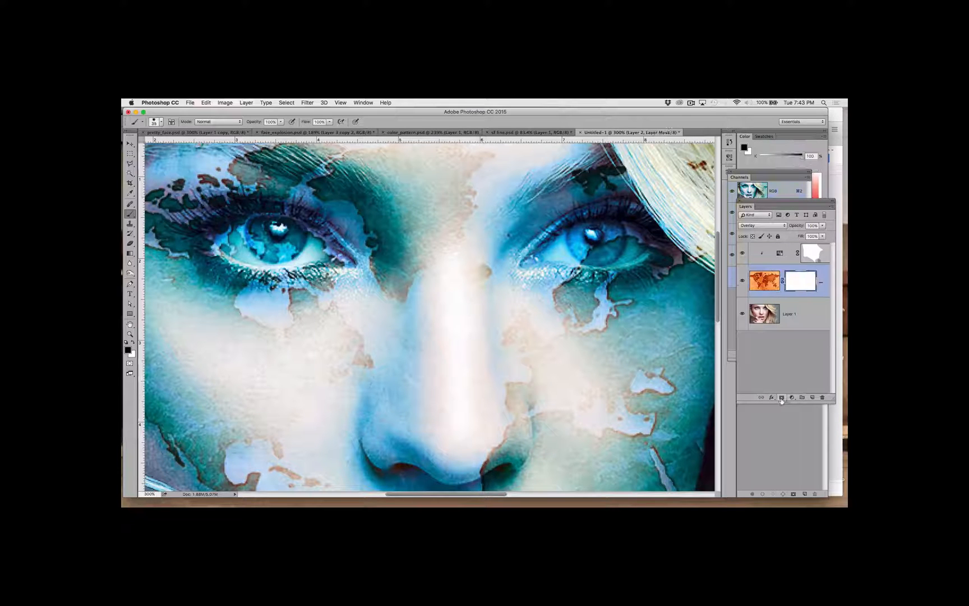
pyautogui.moveTo(634, 246)
pyautogui.mouseDown()
pyautogui.moveTo(559, 247)
pyautogui.moveTo(607, 239)
pyautogui.moveTo(622, 240)
pyautogui.moveTo(546, 255)
pyautogui.mouseUp()
# Outline the left-hand eye along its lids with a closed Polygonal Lasso selection.
pyautogui.click(130, 164)
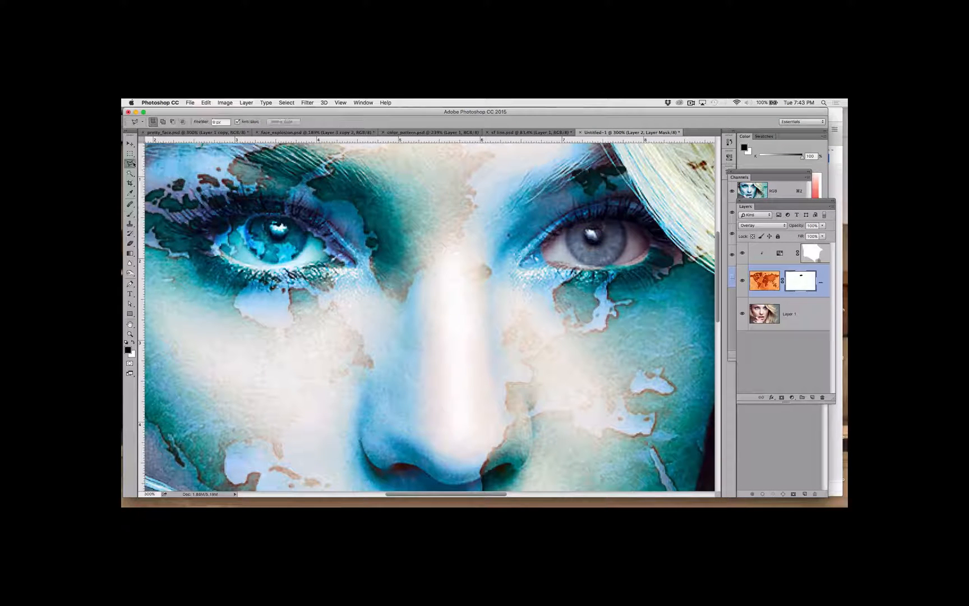
pyautogui.click(355, 262)
pyautogui.click(329, 245)
pyautogui.click(317, 230)
pyautogui.click(284, 213)
pyautogui.click(266, 212)
pyautogui.click(208, 234)
pyautogui.click(211, 249)
pyautogui.click(238, 266)
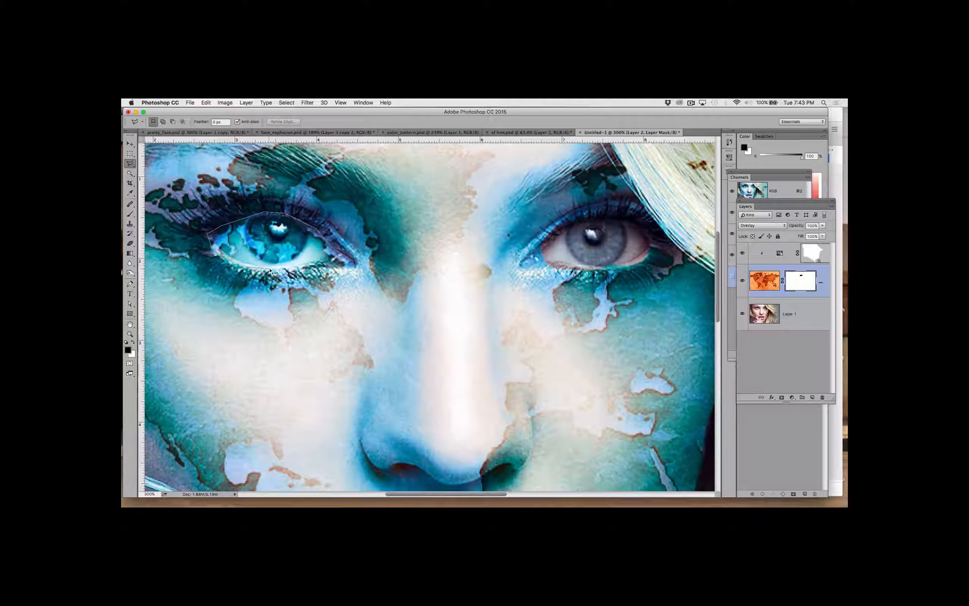
pyautogui.click(274, 272)
pyautogui.click(359, 268)
# Start Refine Edge on the left-hand eye selection with output to Layer Mask and the view set to On Black.
pyautogui.click(282, 121)
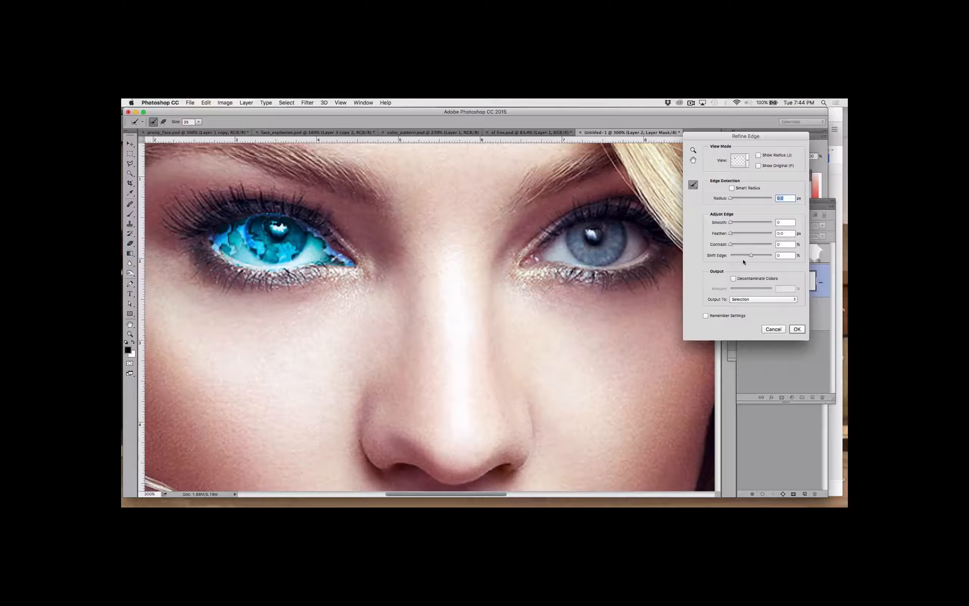
pyautogui.click(748, 299)
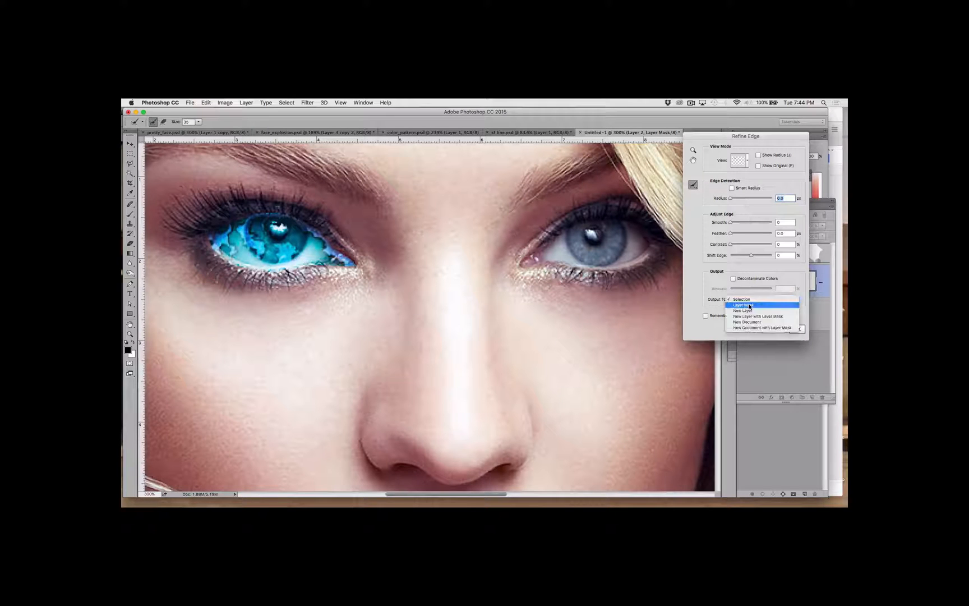
pyautogui.click(747, 305)
pyautogui.click(747, 300)
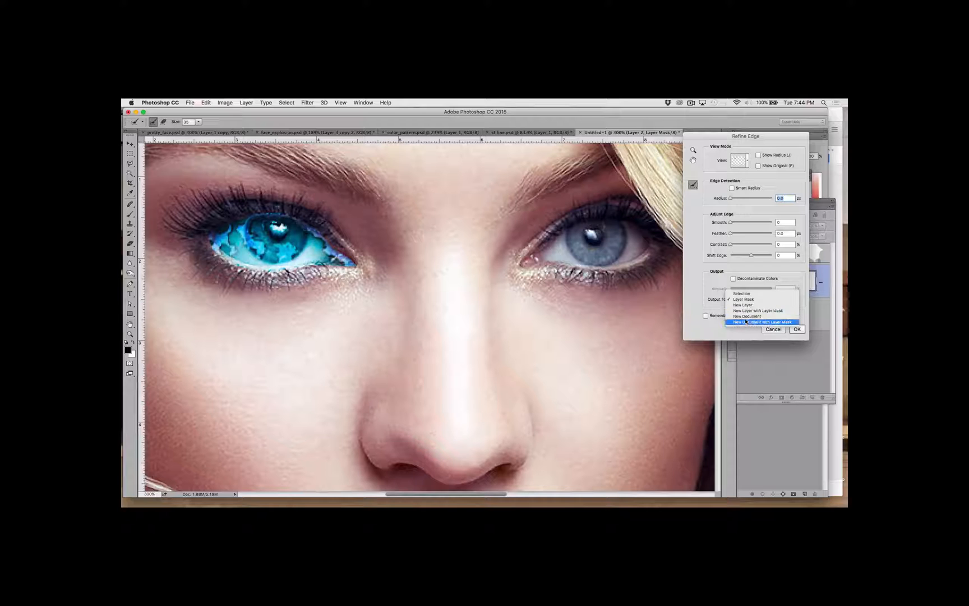
pyautogui.click(694, 271)
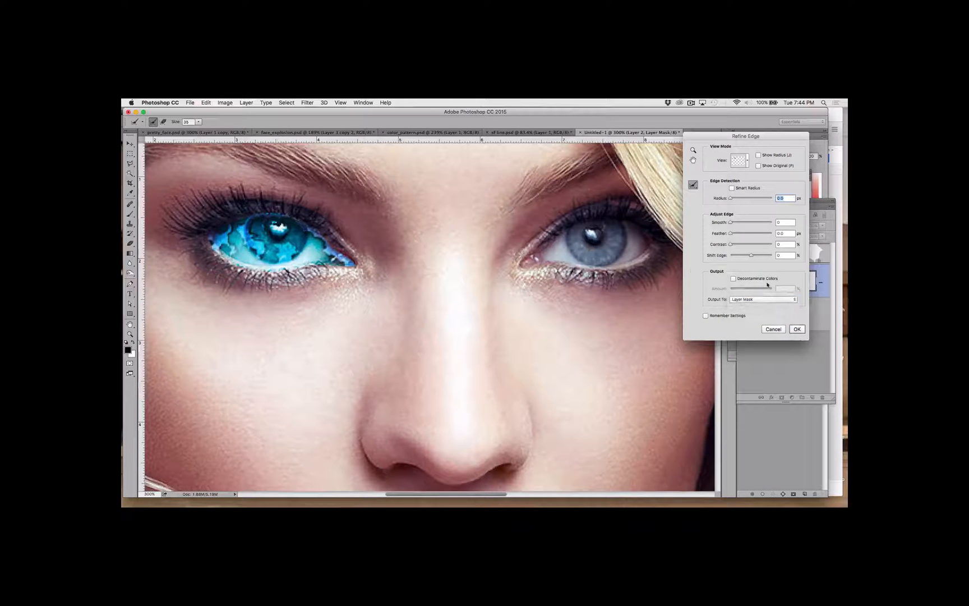
pyautogui.click(748, 161)
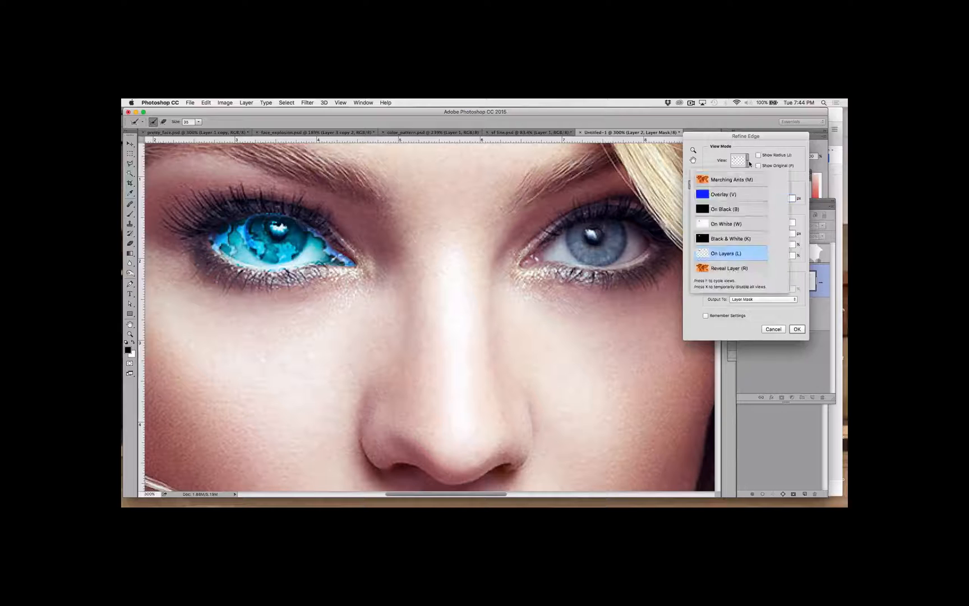
pyautogui.click(731, 209)
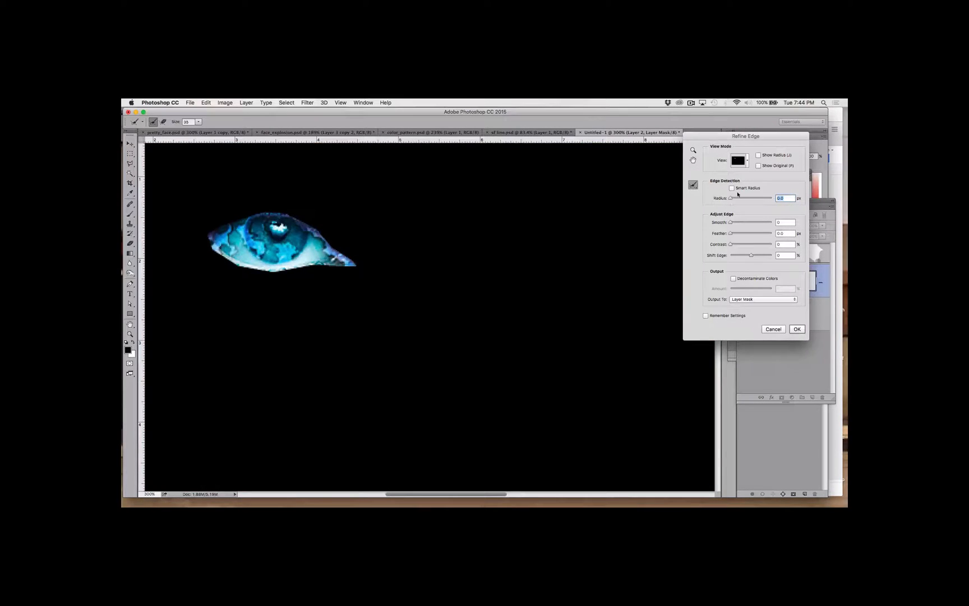
# Refine the left-hand eye's edge with Smooth at about 16 and Feather at about 1.2 px, and apply it to the mask.
pyautogui.moveTo(733, 224); pyautogui.dragTo(737, 225)
pyautogui.click(737, 225)
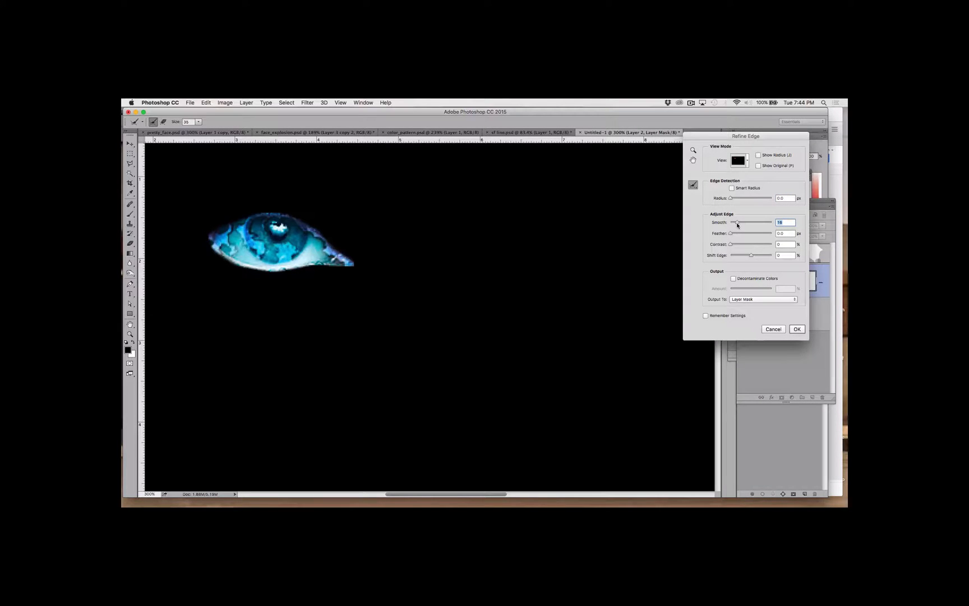
pyautogui.click(731, 237)
pyautogui.moveTo(731, 237); pyautogui.dragTo(733, 237)
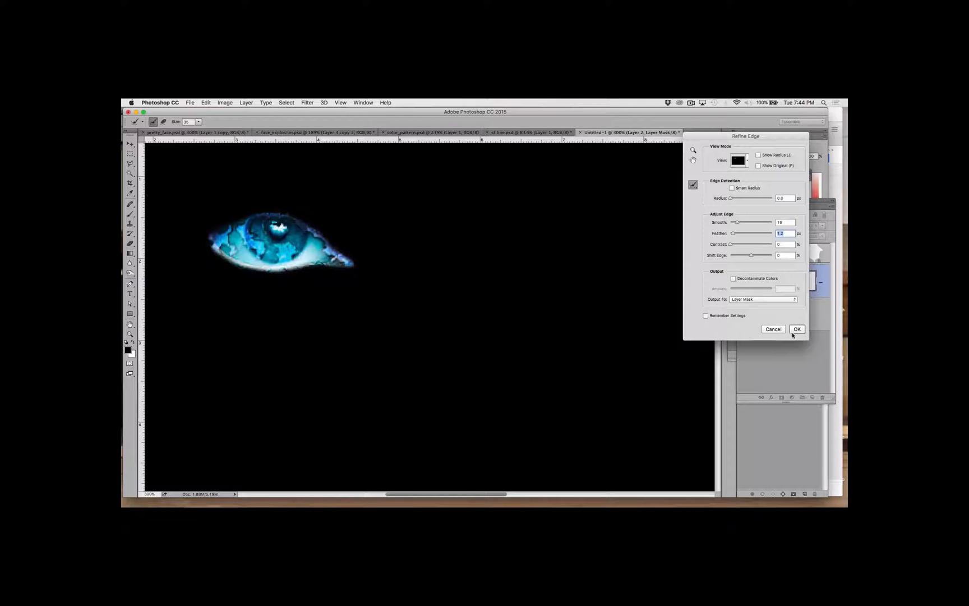
pyautogui.click(796, 330)
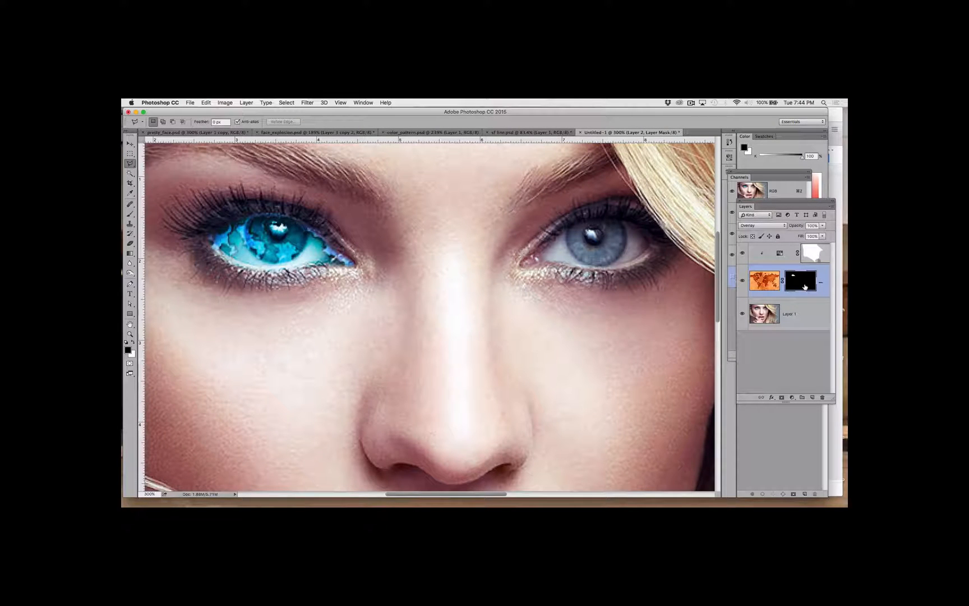
# Invert Layer 2's mask so the map texture covers everything except the left-hand eye.
pyautogui.press('super+minus')
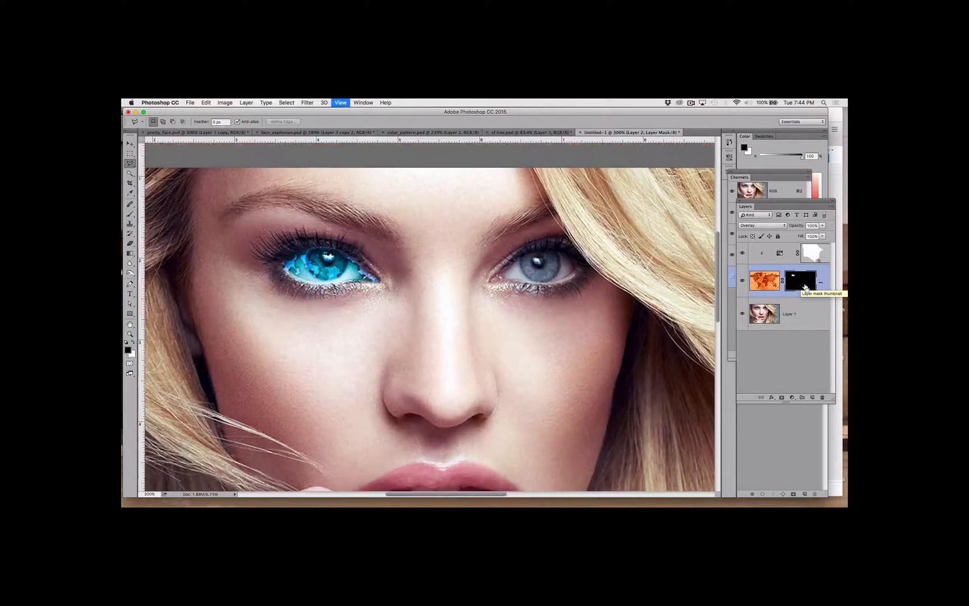
pyautogui.press('super+minus')
pyautogui.press('super+minus')
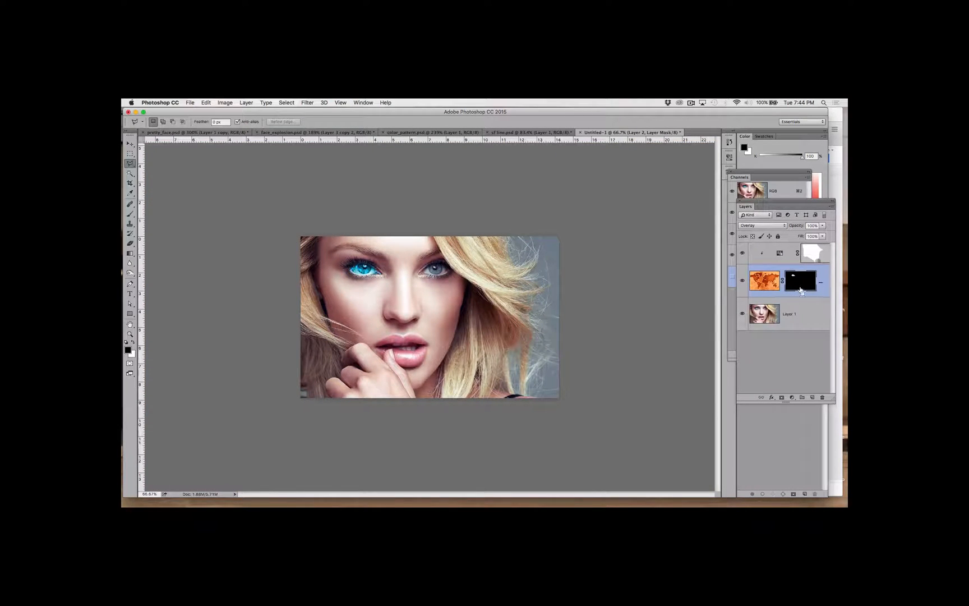
pyautogui.press('super+i')
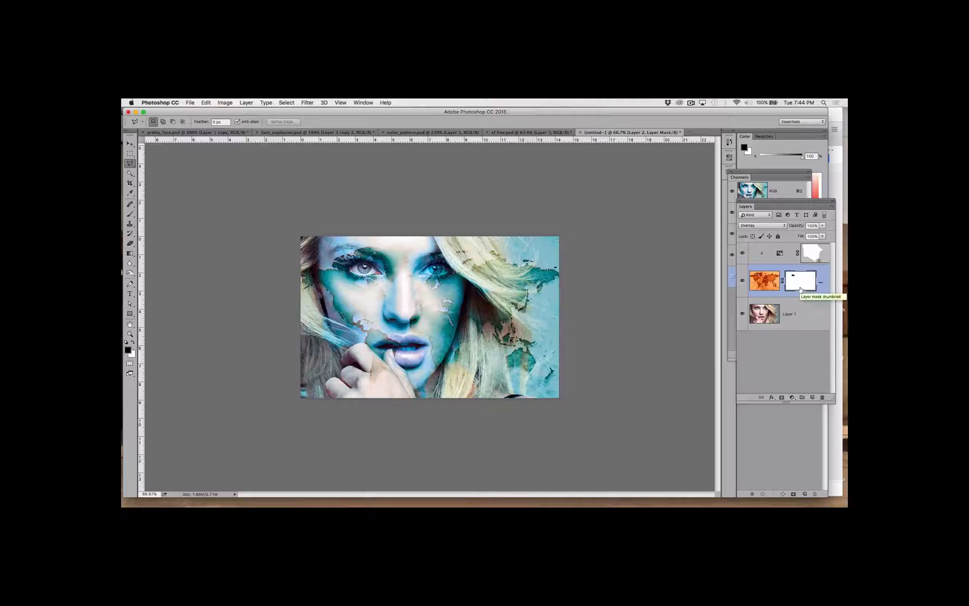
# Outline the right-hand eye along its lids with a closed Polygonal Lasso selection.
pyautogui.press('z')
pyautogui.click(360, 275)
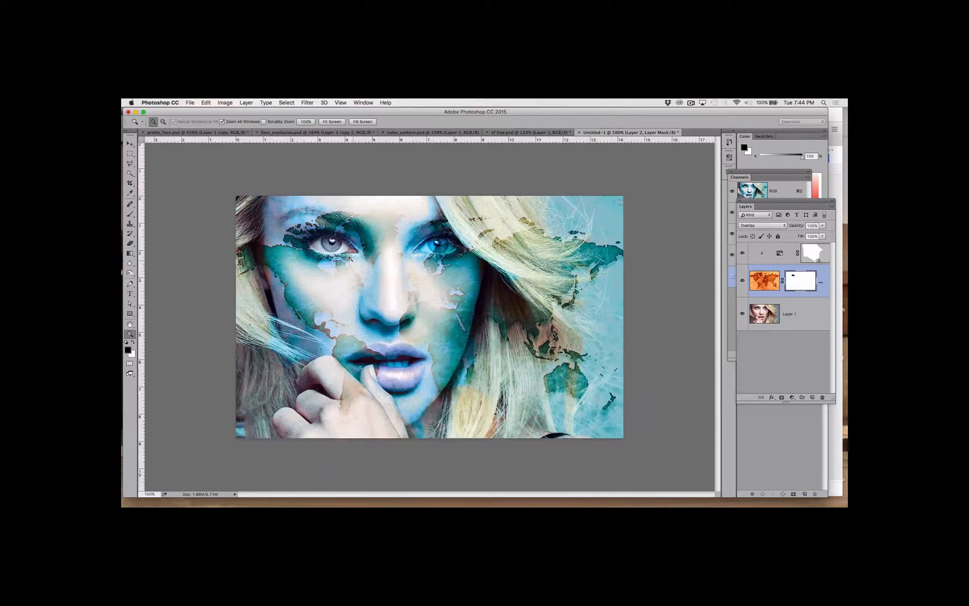
pyautogui.click(349, 258)
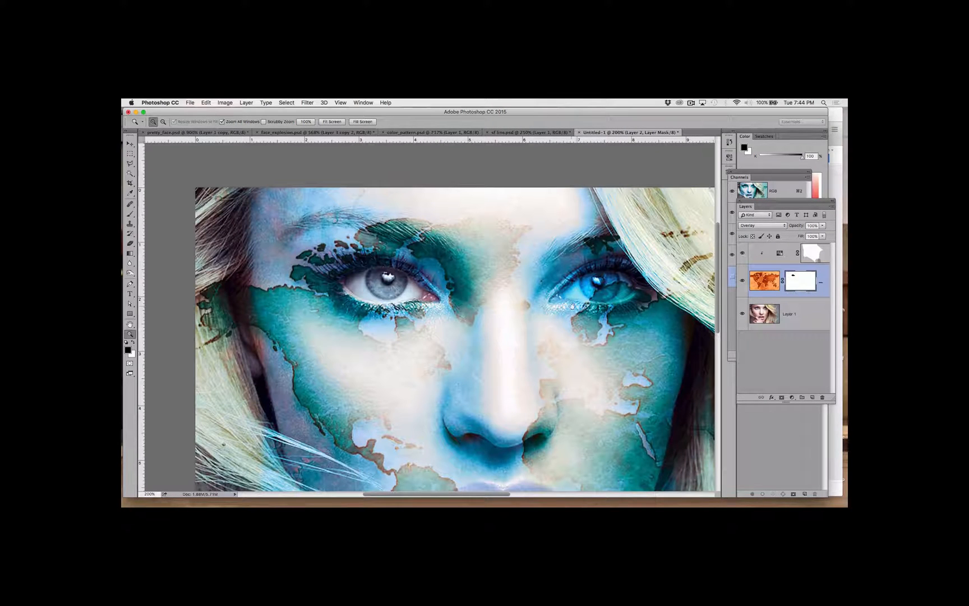
pyautogui.moveTo(572, 306); pyautogui.dragTo(497, 296)
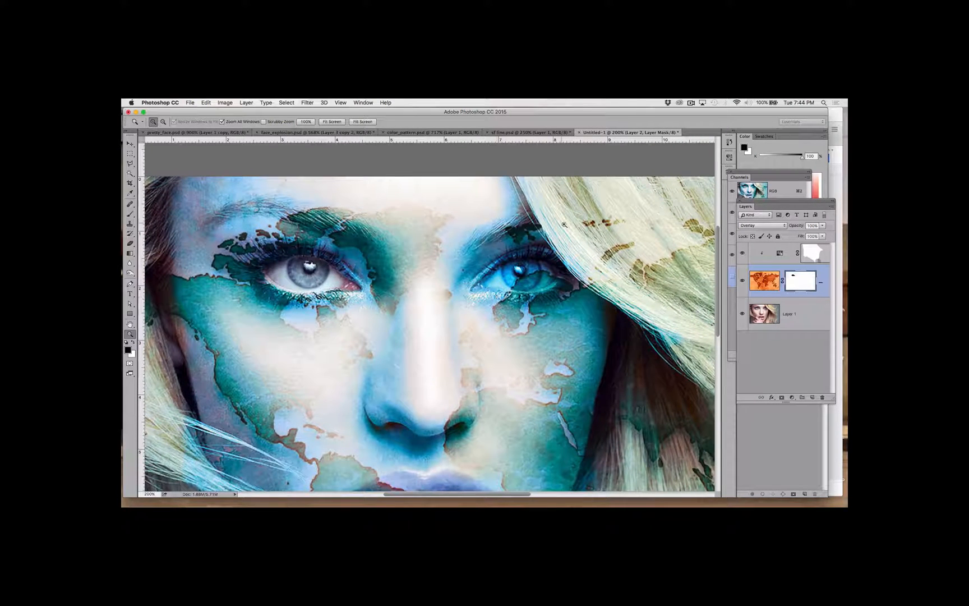
pyautogui.click(131, 164)
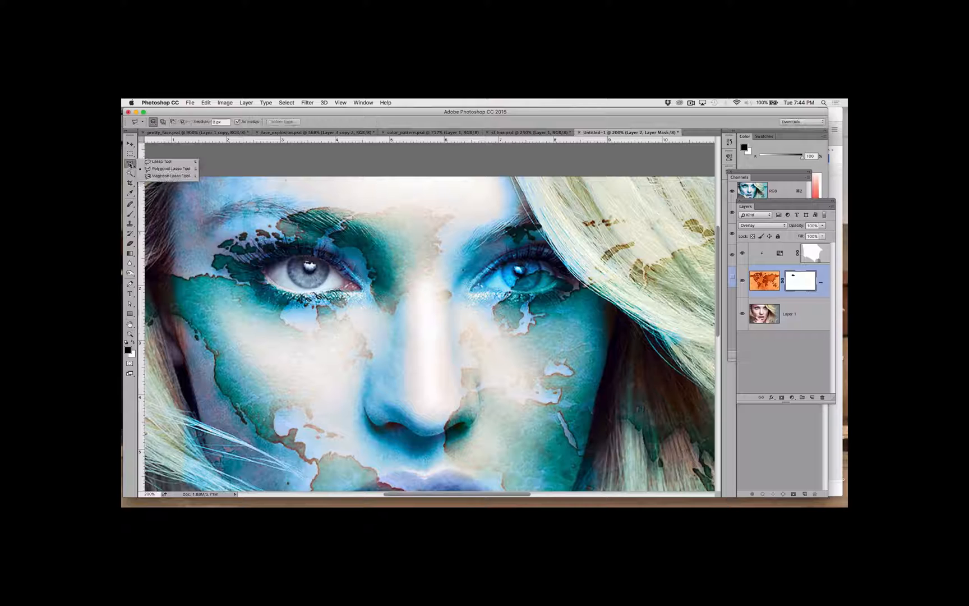
pyautogui.click(160, 168)
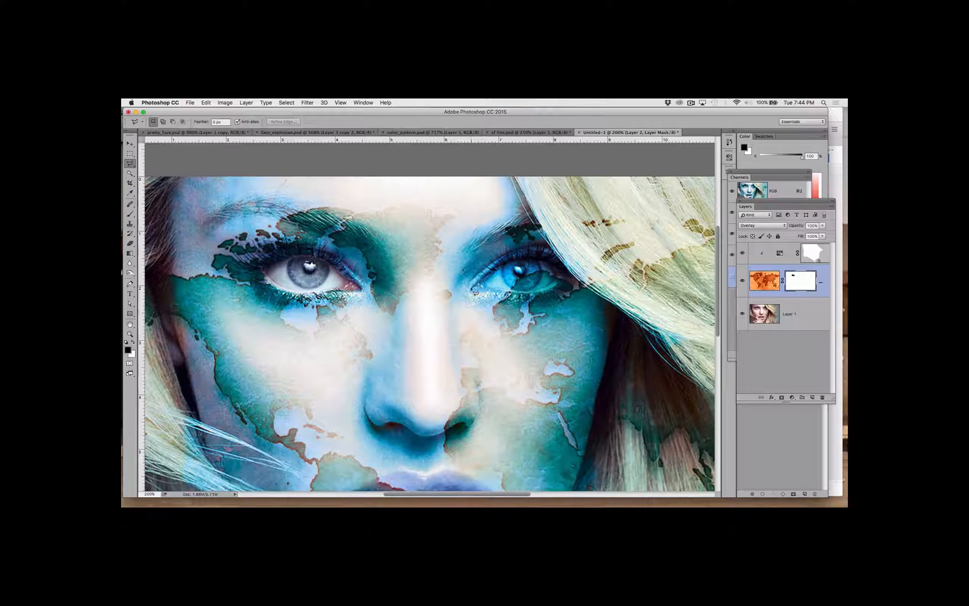
pyautogui.click(502, 264)
pyautogui.click(542, 260)
pyautogui.click(564, 270)
pyautogui.click(556, 287)
pyautogui.click(539, 292)
pyautogui.click(474, 293)
pyautogui.press('shift')
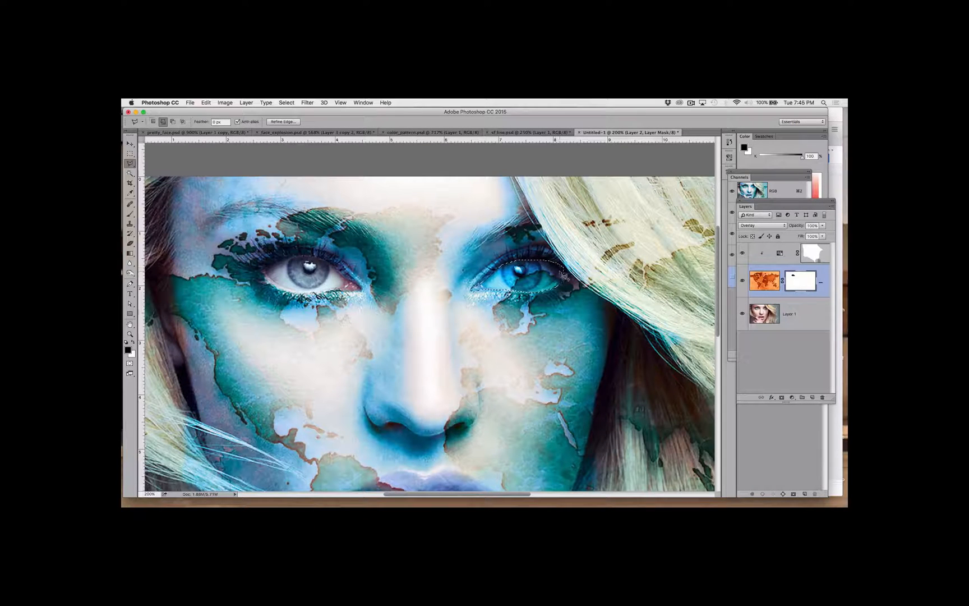
# Add a strip along the right-hand eye's upper lid and outer corner to the existing selection.
pyautogui.keyDown('shift'); pyautogui.click(556, 268); pyautogui.keyUp('shift')
pyautogui.click(549, 258)
pyautogui.click(527, 258)
pyautogui.click(505, 262)
pyautogui.click(499, 280)
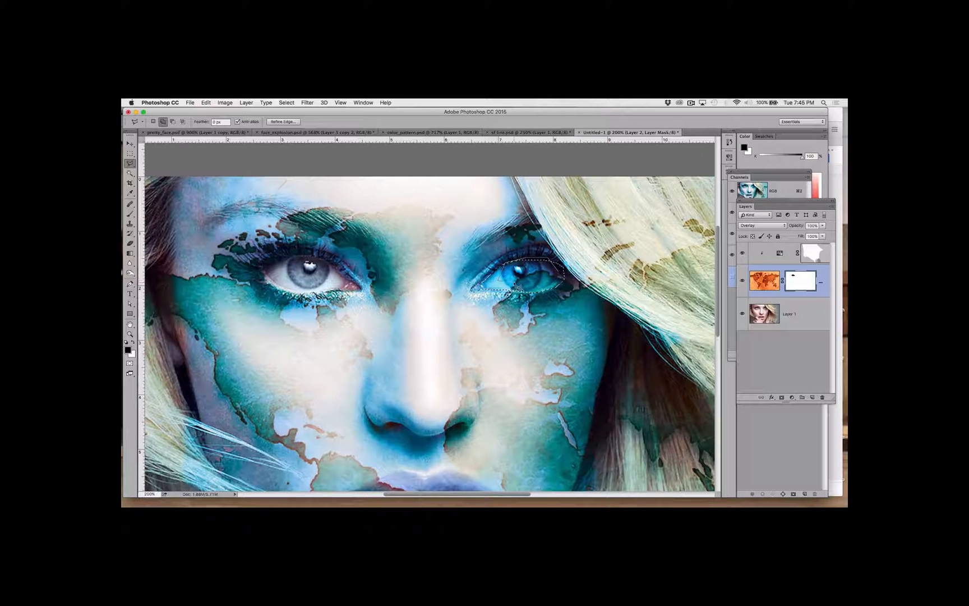
pyautogui.click(556, 268)
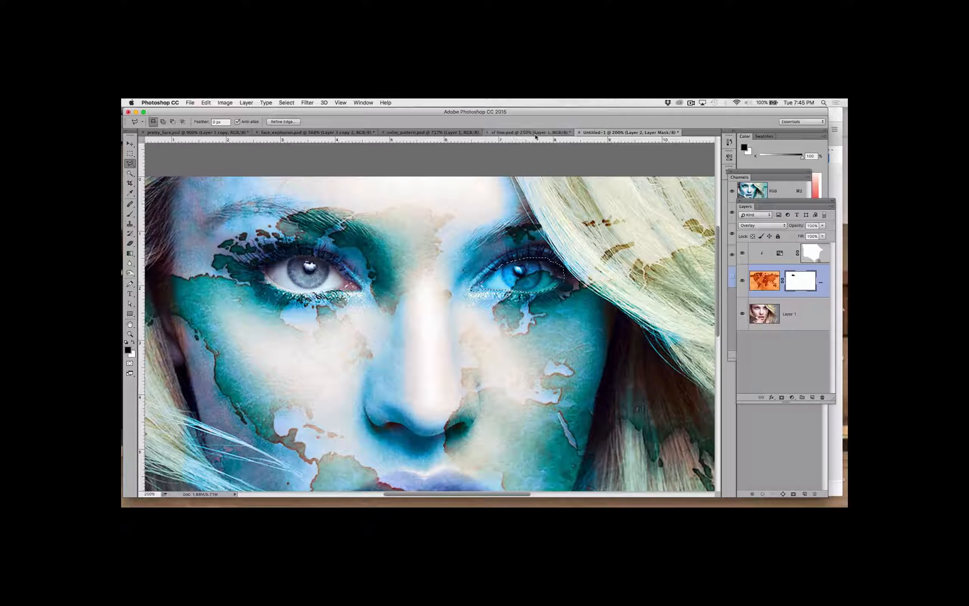
# Refine the right-hand eye selection with Smooth 10 and Feather about 2.8 px, fill it with black on Layer 2's mask, and deselect.
pyautogui.click(285, 122)
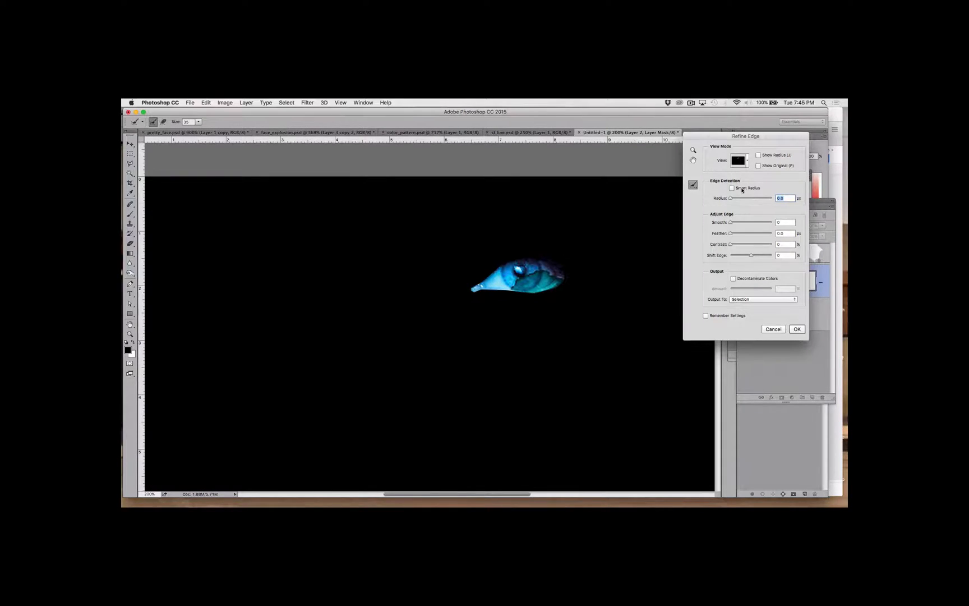
pyautogui.click(732, 224)
pyautogui.moveTo(731, 235); pyautogui.dragTo(738, 236)
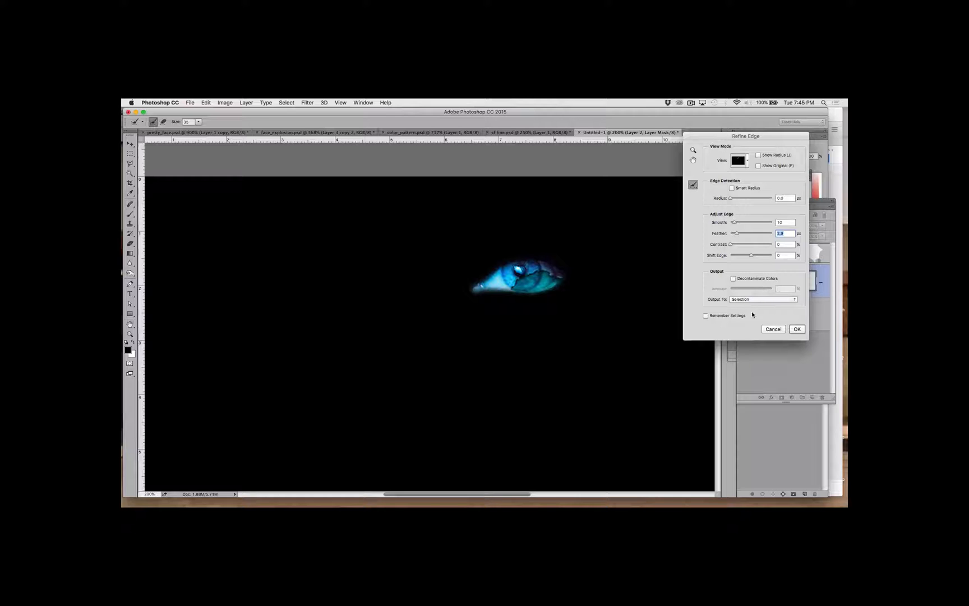
pyautogui.click(797, 330)
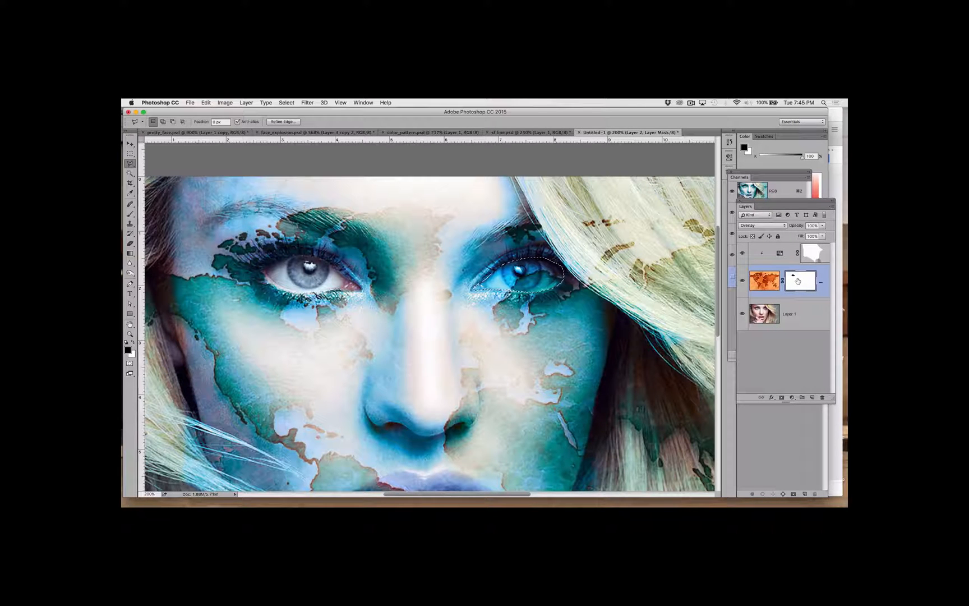
pyautogui.hotkey('alt', 'BackSpace')
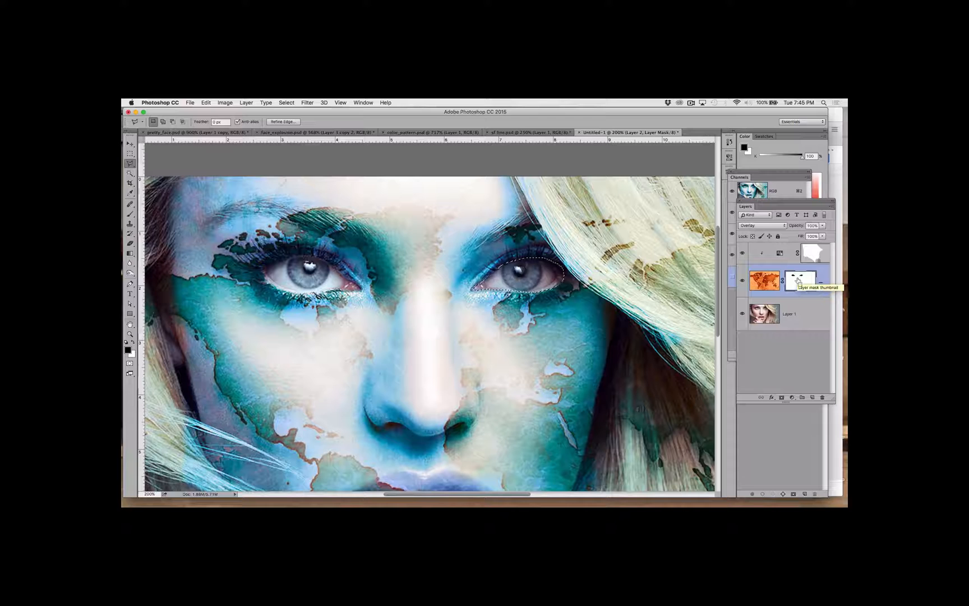
pyautogui.press('super+d')
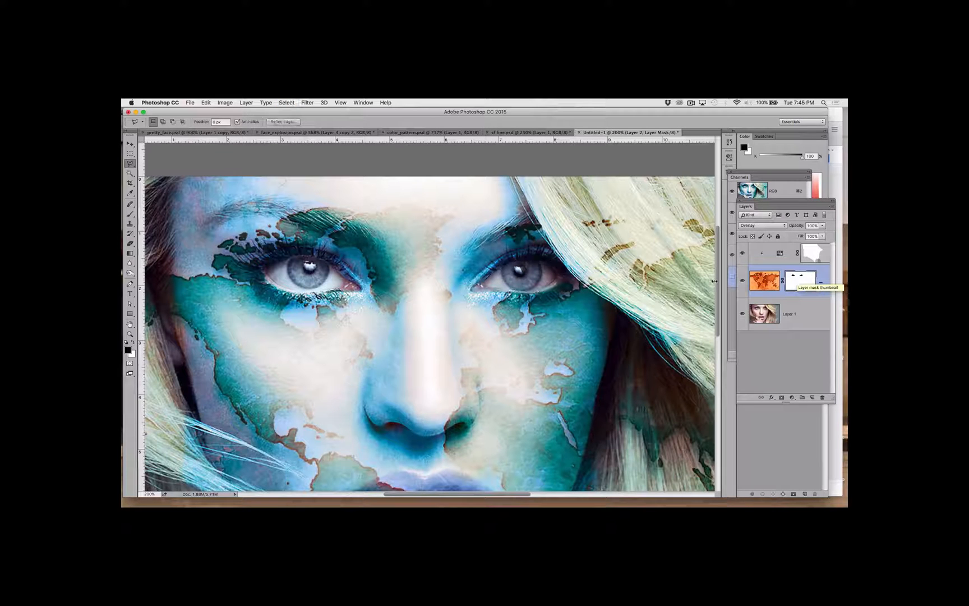
# Paint black over the lips and teeth on Layer 2's mask to restore their natural colour.
pyautogui.scroll(-5, 642, 263)
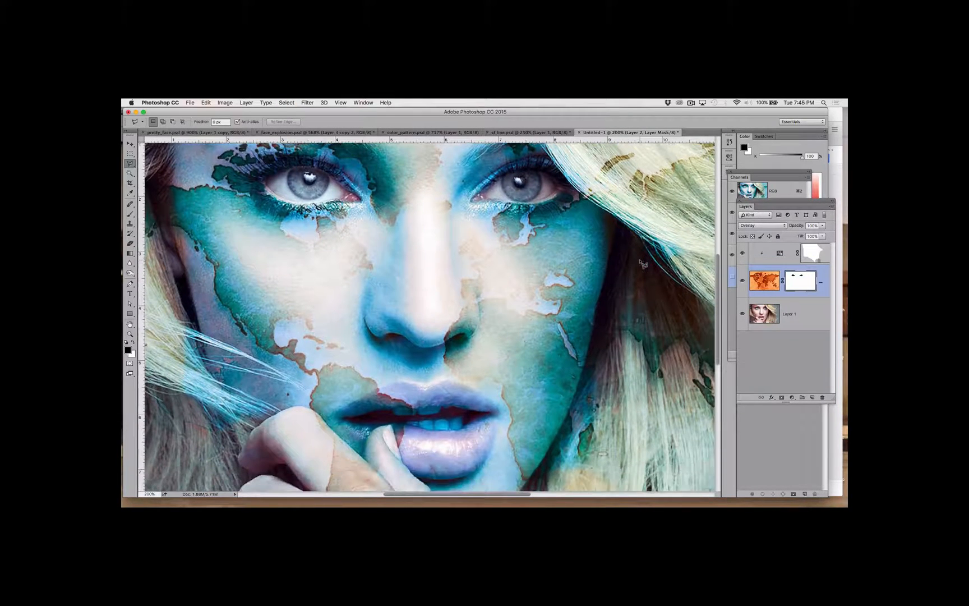
pyautogui.scroll(1, 643, 262)
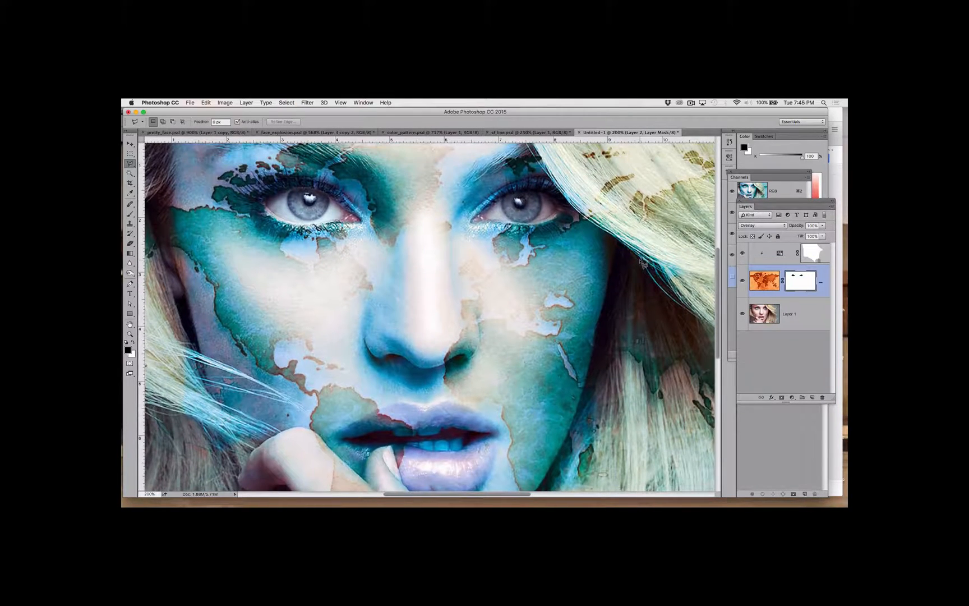
pyautogui.click(130, 214)
pyautogui.moveTo(422, 425)
pyautogui.mouseDown()
pyautogui.moveTo(447, 419)
pyautogui.moveTo(478, 431)
pyautogui.moveTo(405, 449)
pyautogui.moveTo(410, 456)
pyautogui.moveTo(393, 428)
pyautogui.moveTo(413, 421)
pyautogui.moveTo(406, 417)
pyautogui.moveTo(350, 439)
pyautogui.moveTo(359, 451)
pyautogui.moveTo(396, 437)
pyautogui.moveTo(447, 484)
pyautogui.moveTo(448, 441)
pyautogui.moveTo(436, 449)
pyautogui.moveTo(444, 435)
pyautogui.moveTo(424, 431)
pyautogui.moveTo(452, 441)
pyautogui.mouseUp()
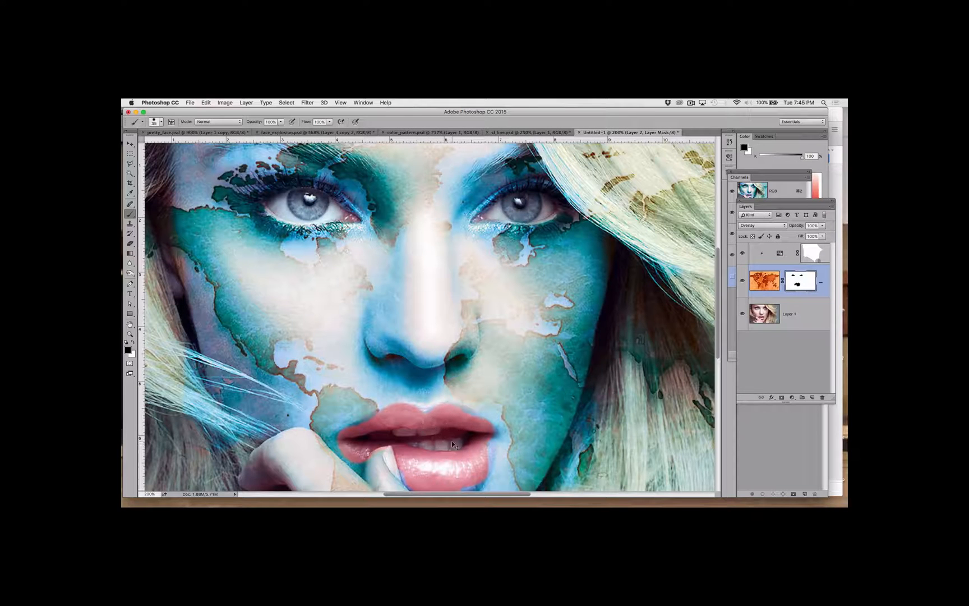
pyautogui.press('super+minus')
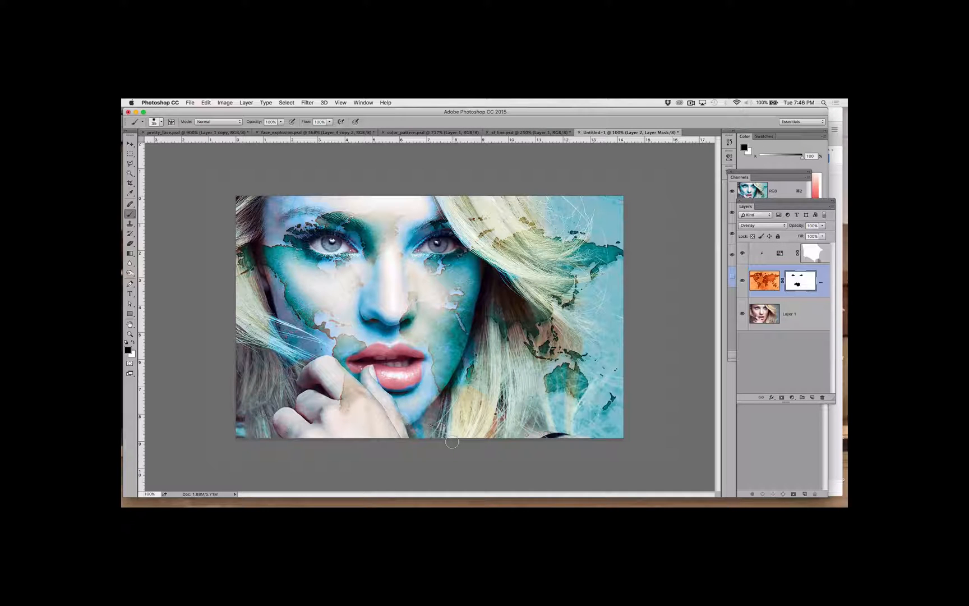
# Switch to the Photoshop Talk presentation in Firefox and go back through the Blend if Sliders slides to the "To Become Limitless learn..." slide.
pyautogui.press('super+Tab')
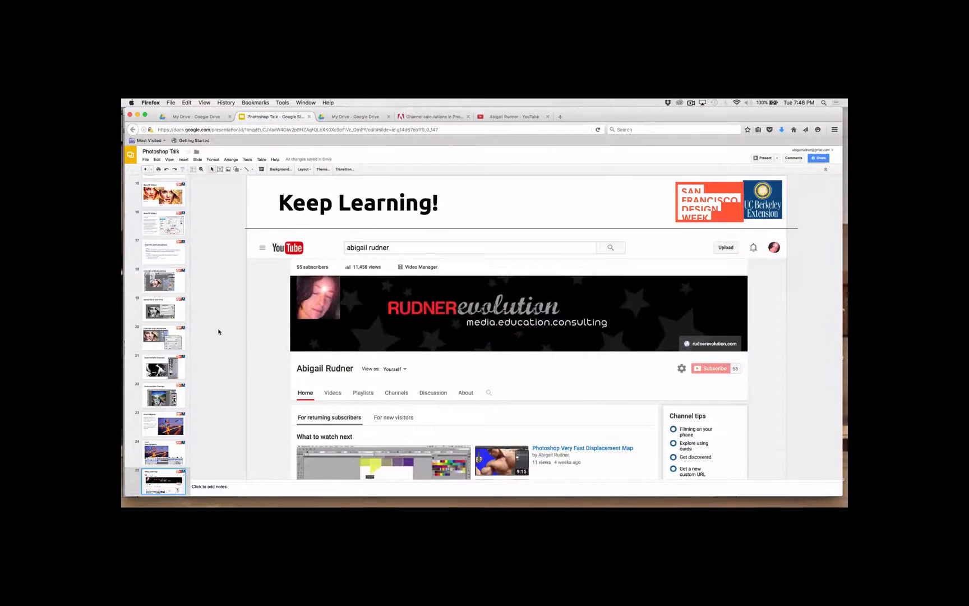
pyautogui.click(163, 255)
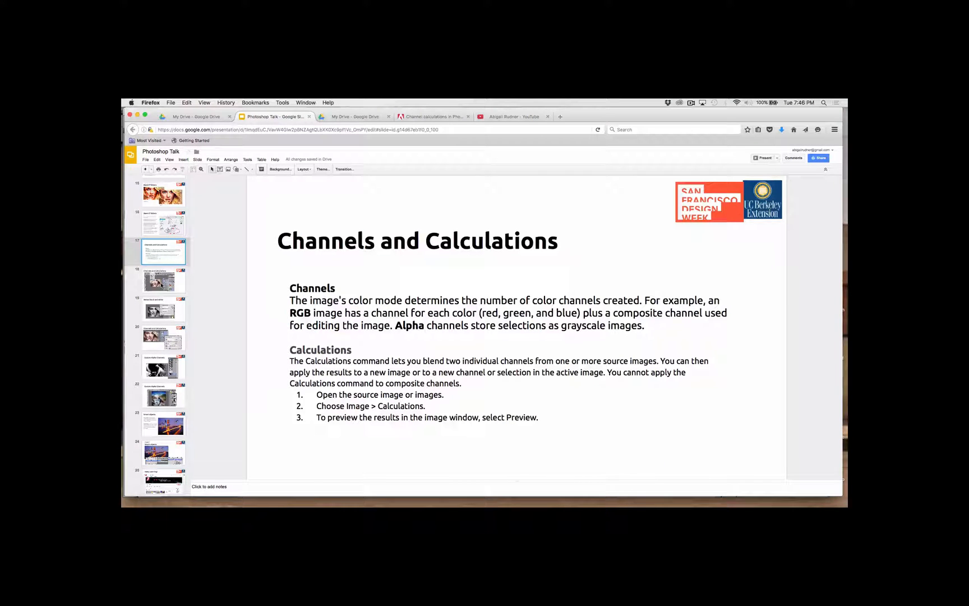
pyautogui.click(164, 227)
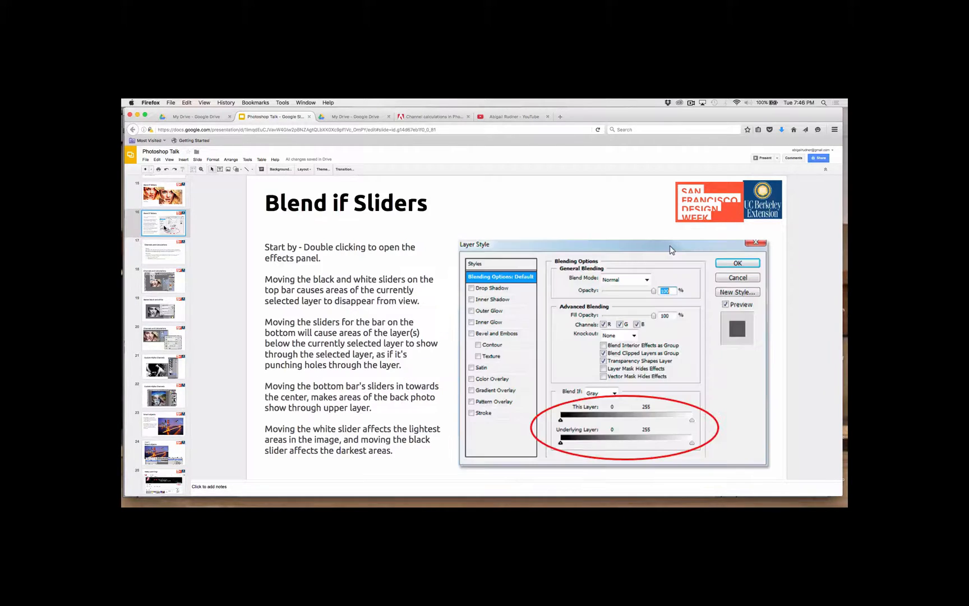
pyautogui.scroll(3, 164, 211)
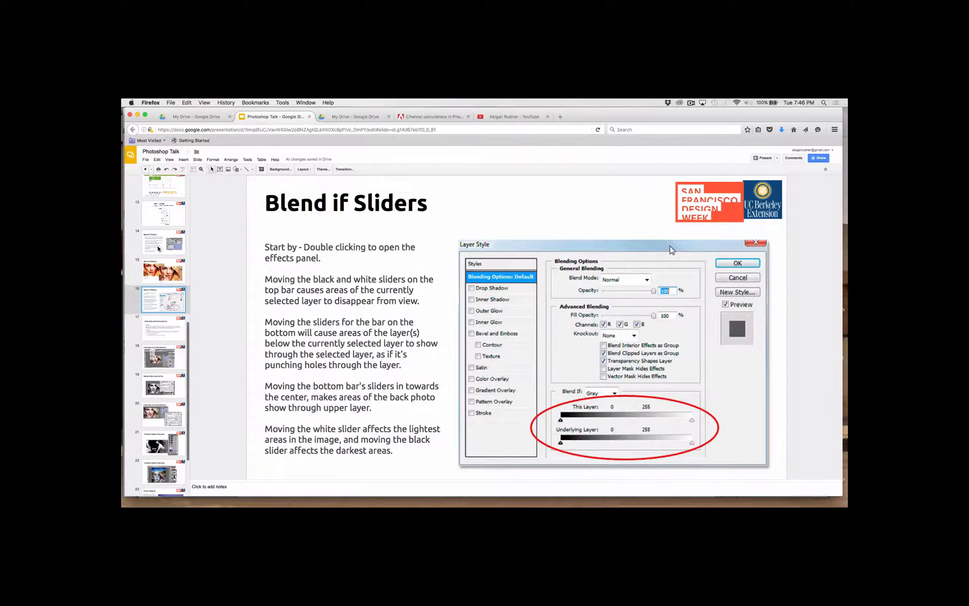
pyautogui.click(158, 248)
pyautogui.scroll(5, 158, 248)
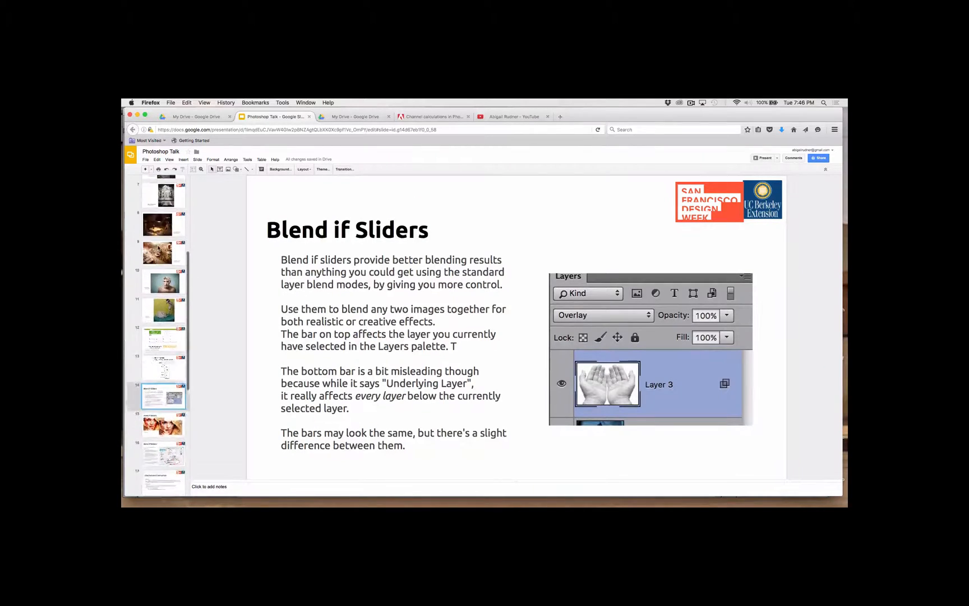
pyautogui.scroll(5, 158, 248)
pyautogui.click(160, 228)
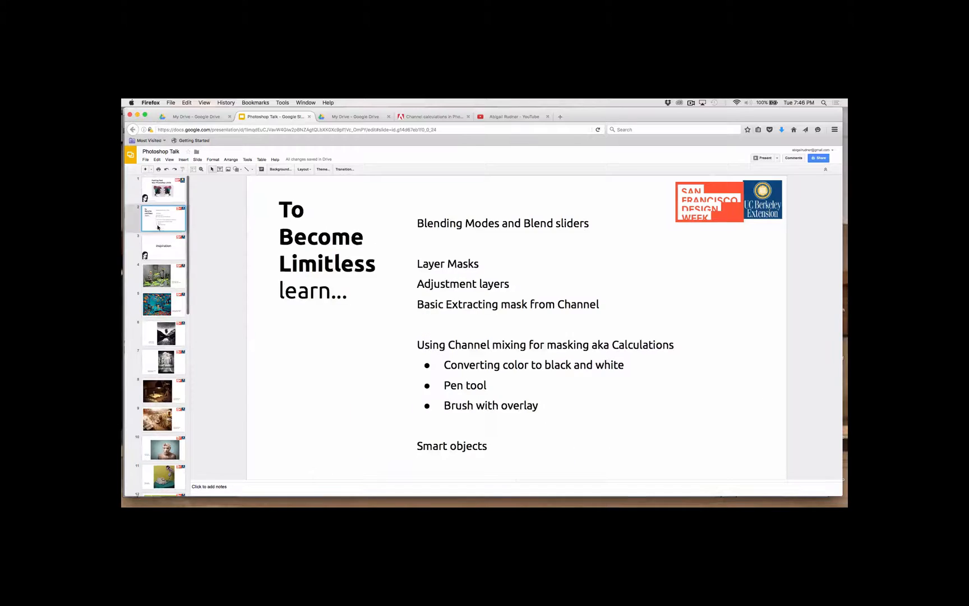
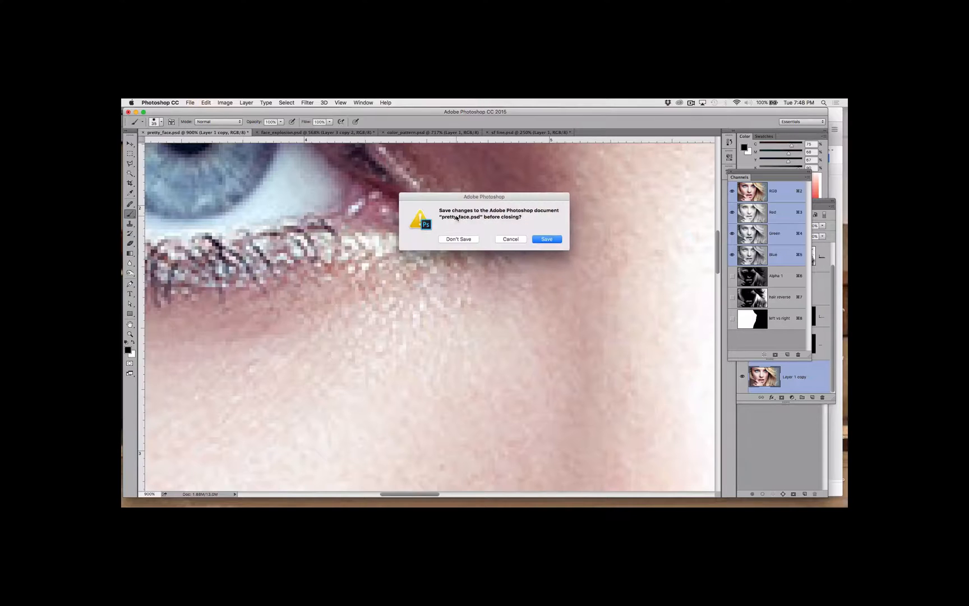
# Close the four open documents pretty_face.psd, color_pattern.psd, sf line.psd and face_explosion.psd without saving changes.
pyautogui.click(456, 239)
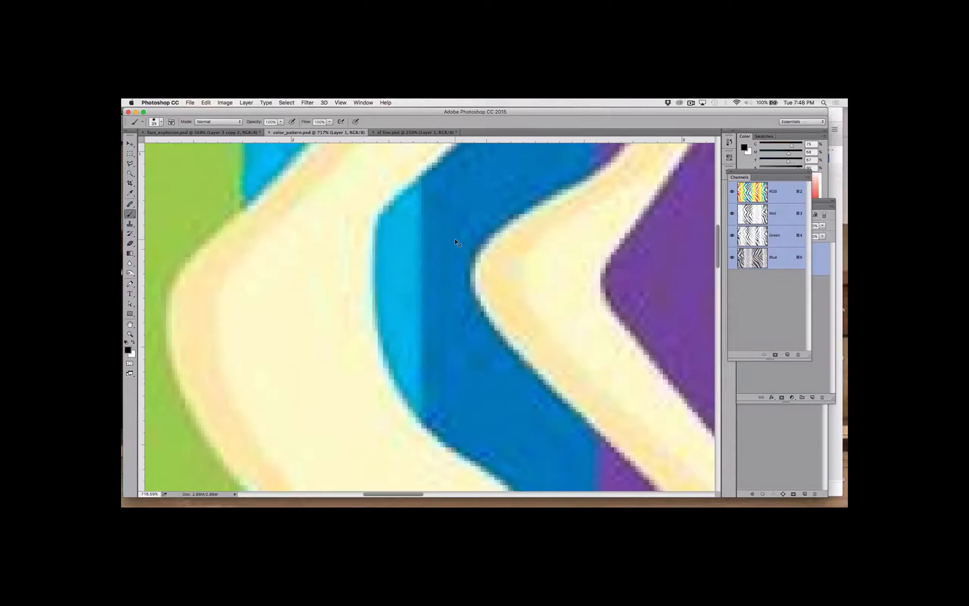
pyautogui.press('super+w')
pyautogui.press('super+w')
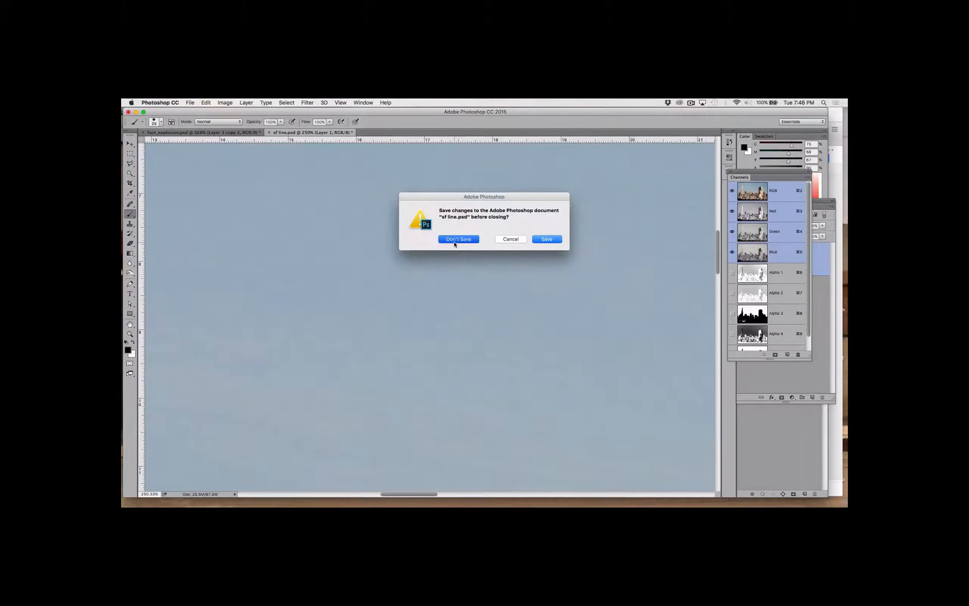
pyautogui.click(458, 239)
pyautogui.press('super+w')
pyautogui.click(457, 239)
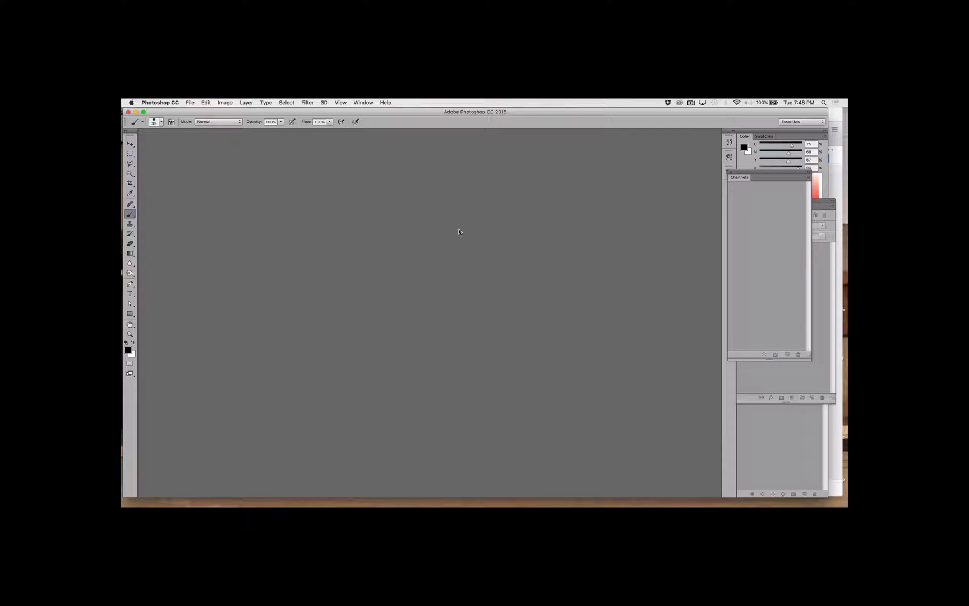
# Open Lanscape.png and car.psd from the Photoshop_Limitless folder.
pyautogui.press('super+o')
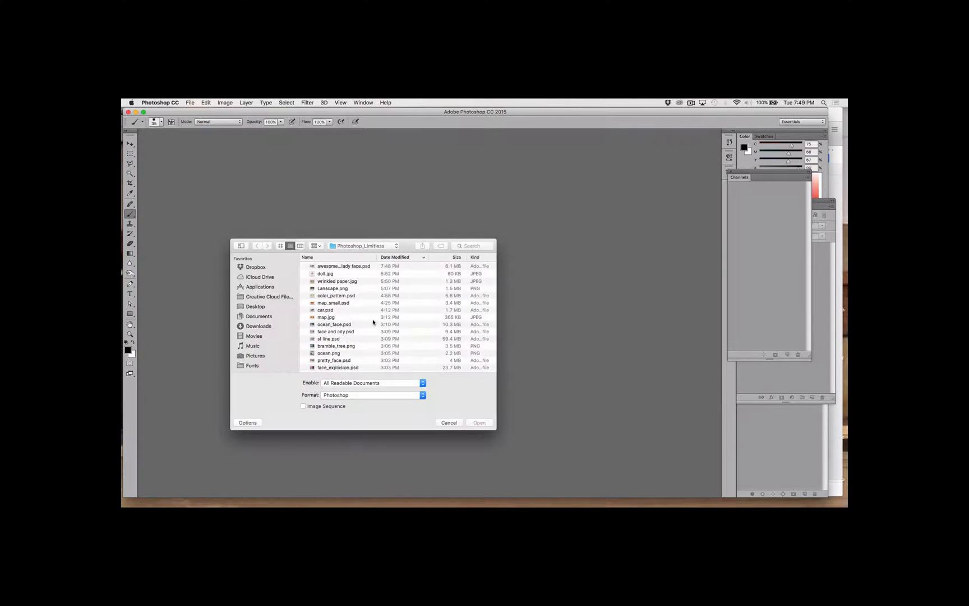
pyautogui.click(334, 289)
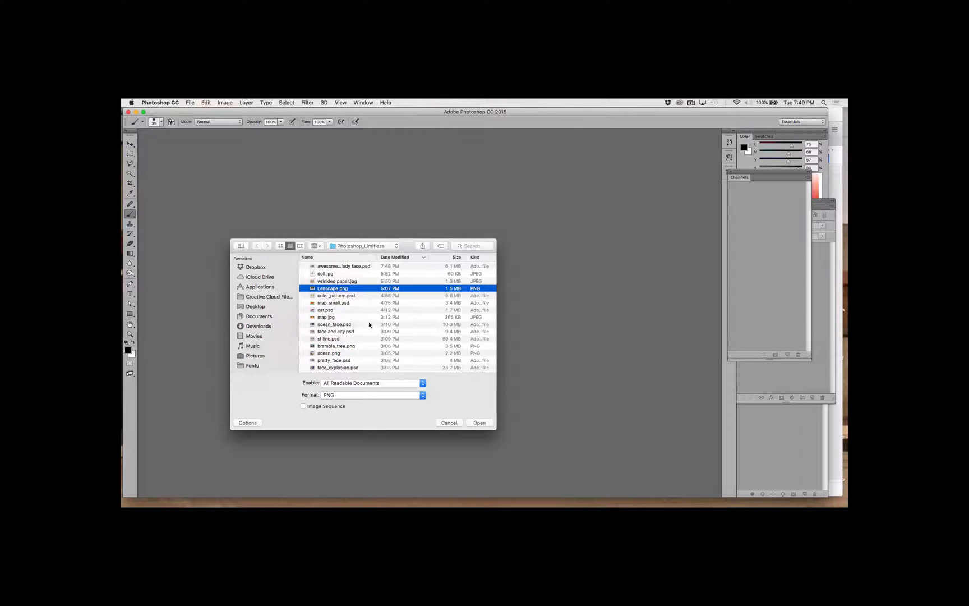
pyautogui.click(478, 423)
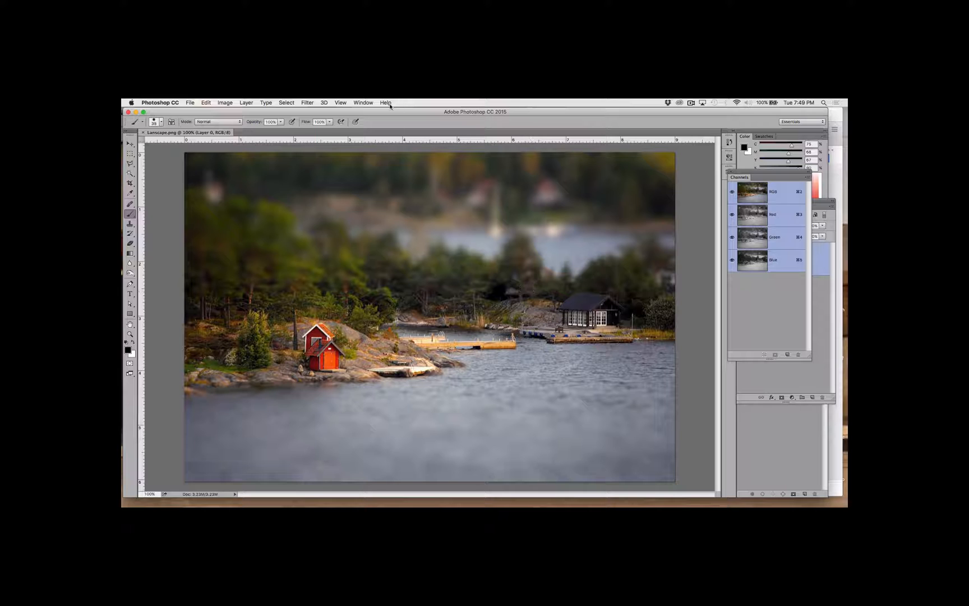
pyautogui.press('super+o')
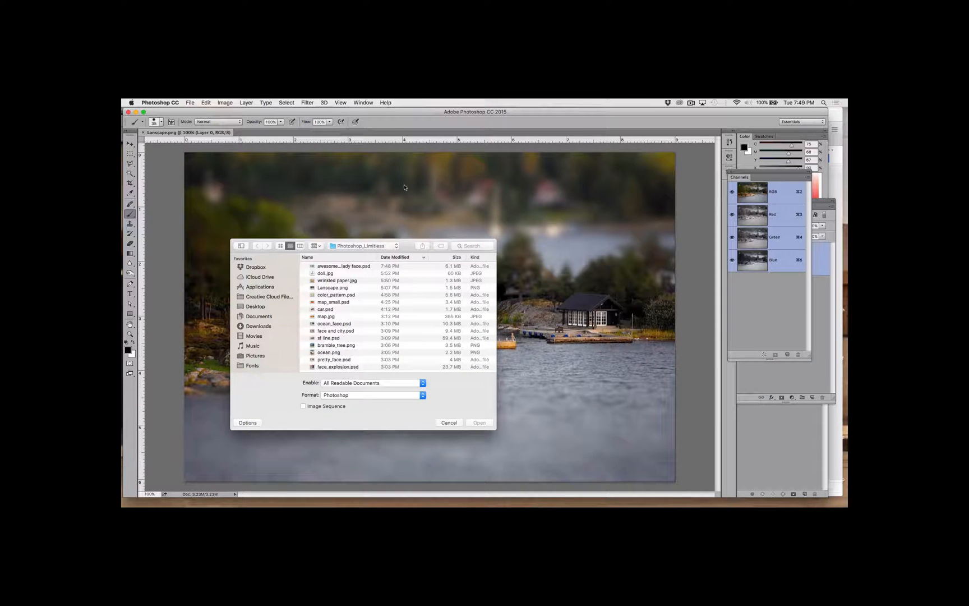
pyautogui.click(328, 309)
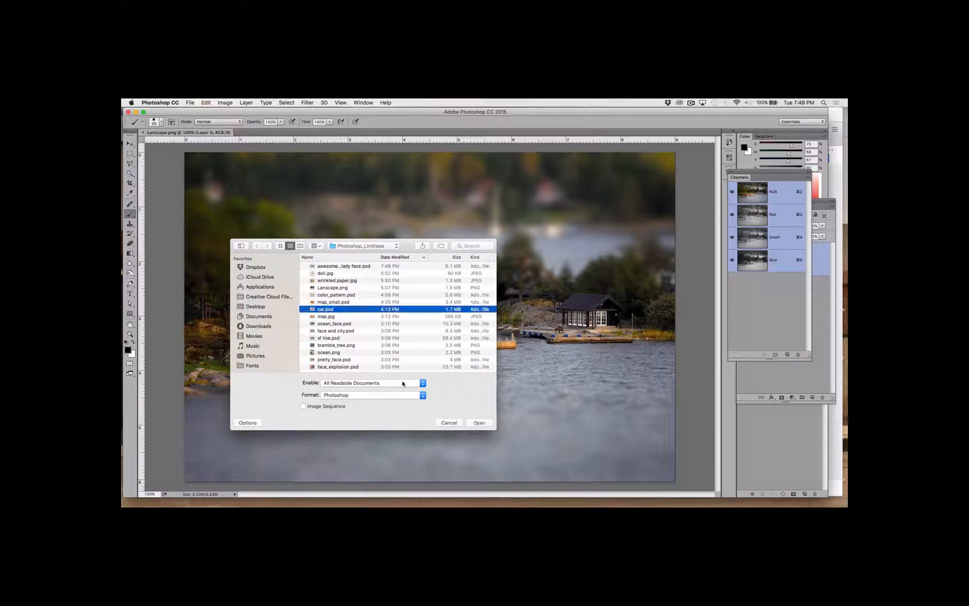
pyautogui.click(474, 423)
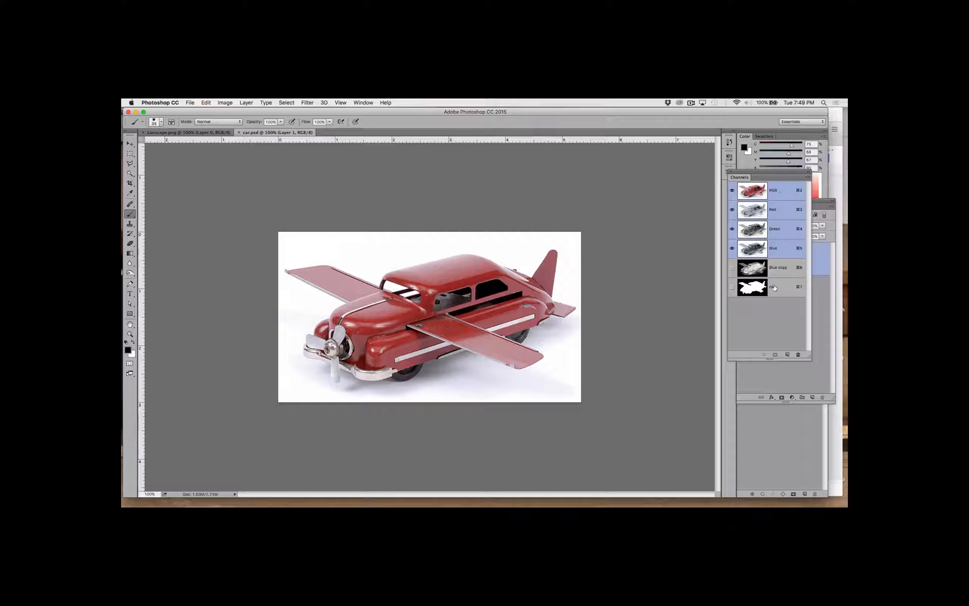
# Check the saved car mask channel over the image by toggling its visibility, and return to the RGB composite.
pyautogui.click(733, 287)
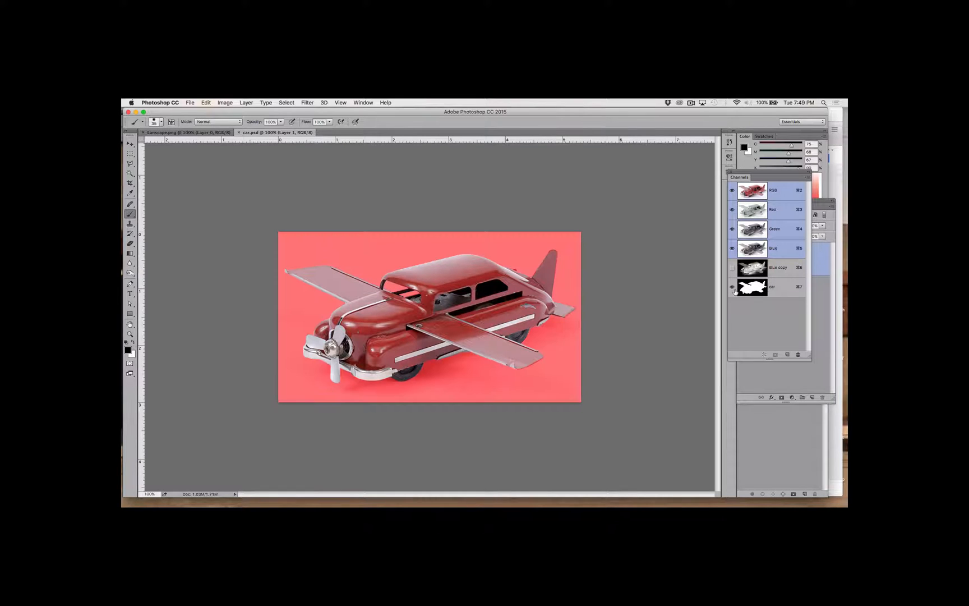
pyautogui.click(733, 288)
pyautogui.click(732, 287)
pyautogui.click(774, 190)
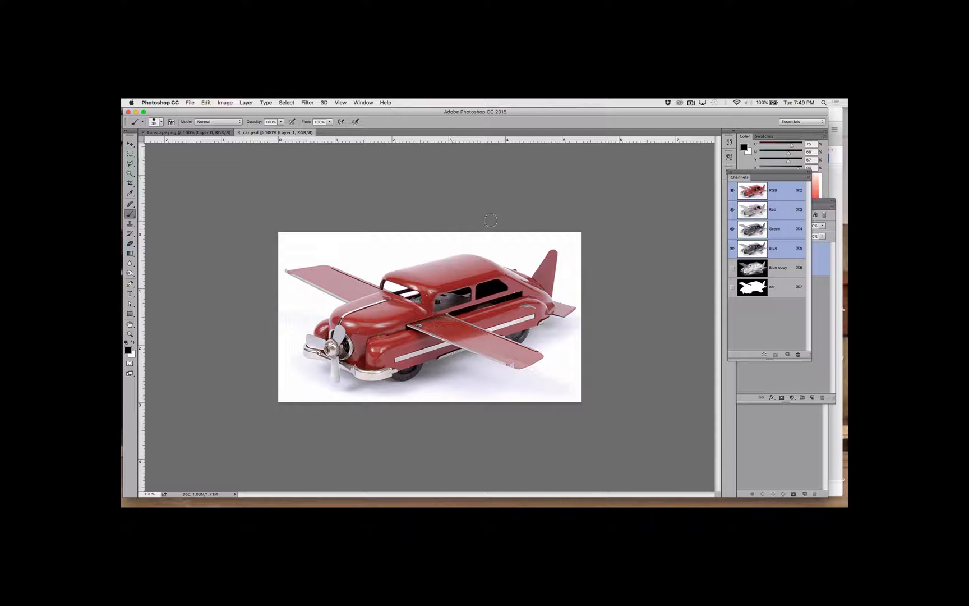
# Copy the entire car image, return to Lanscape.png, and group the Channels panel with the Layers panel, showing the layers.
pyautogui.press('super+a')
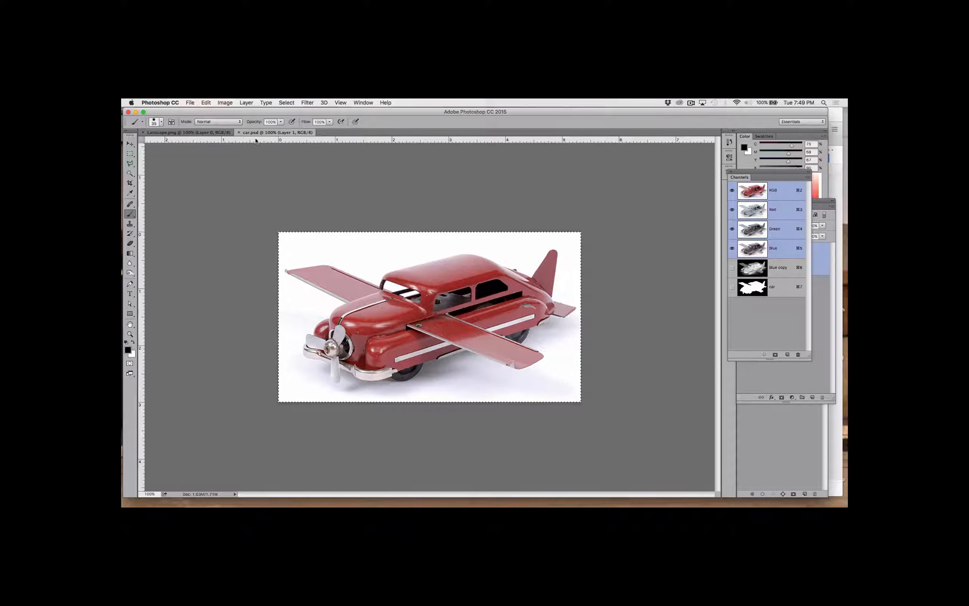
pyautogui.click(192, 133)
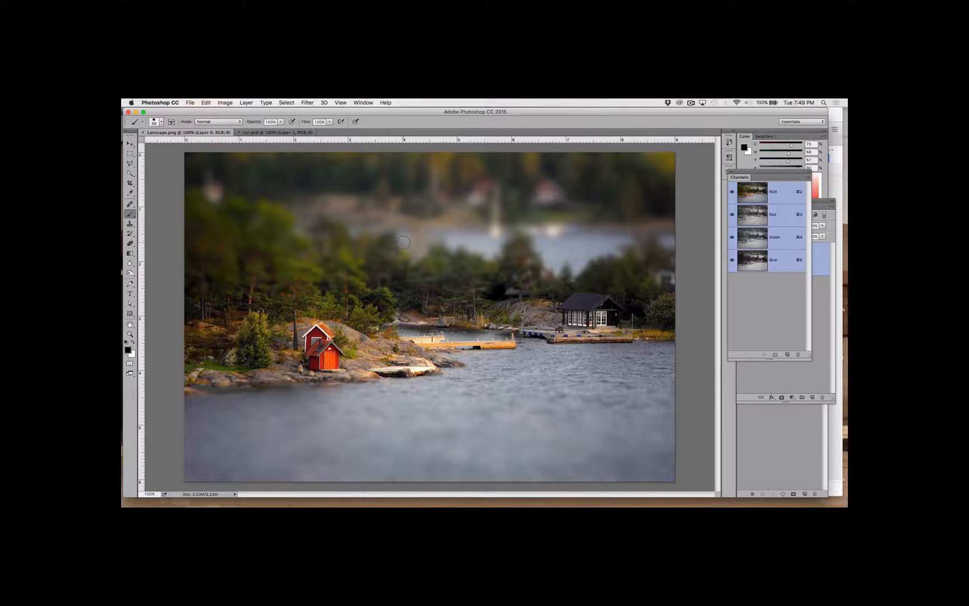
pyautogui.press('super+minus')
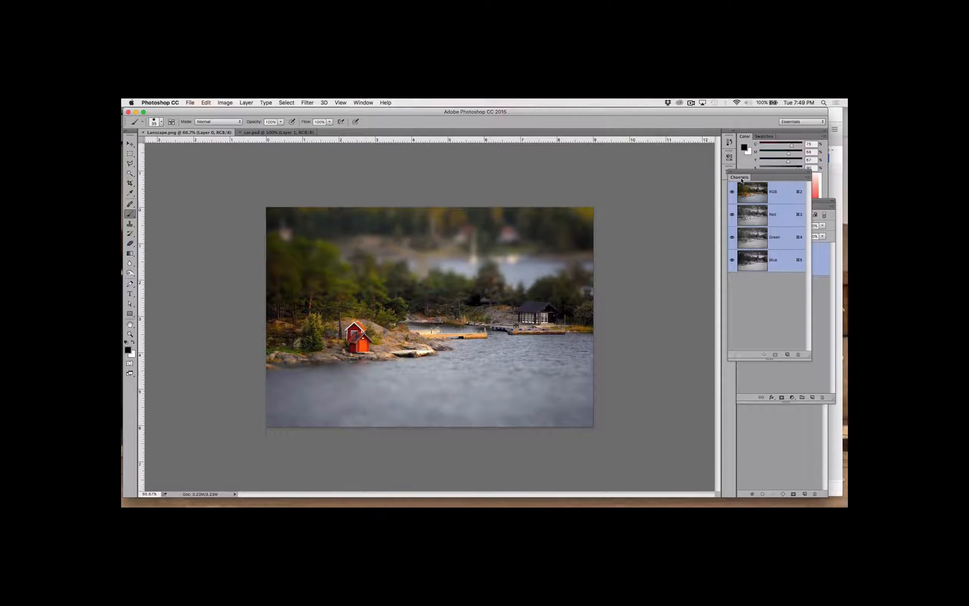
pyautogui.moveTo(739, 176); pyautogui.dragTo(762, 208)
pyautogui.click(746, 206)
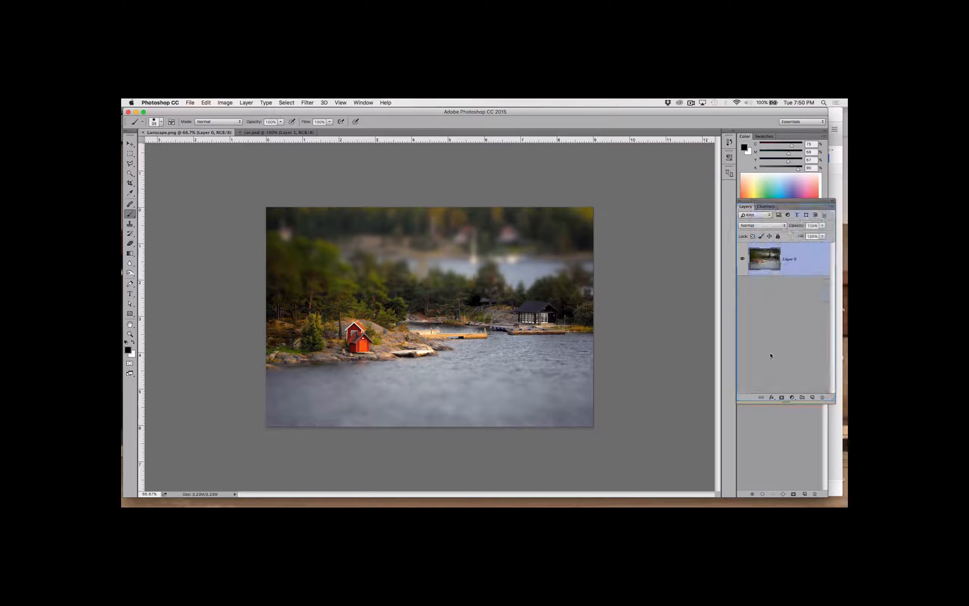
# Paste the copied car image into Lanscape.png as an ordinary layer and undo the paste.
pyautogui.press('super+v')
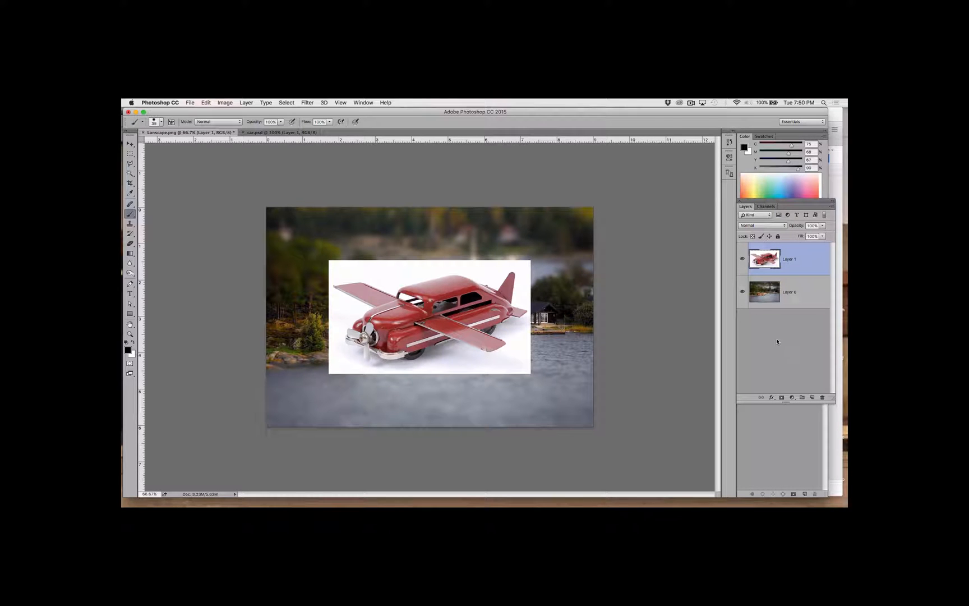
pyautogui.press('super+z')
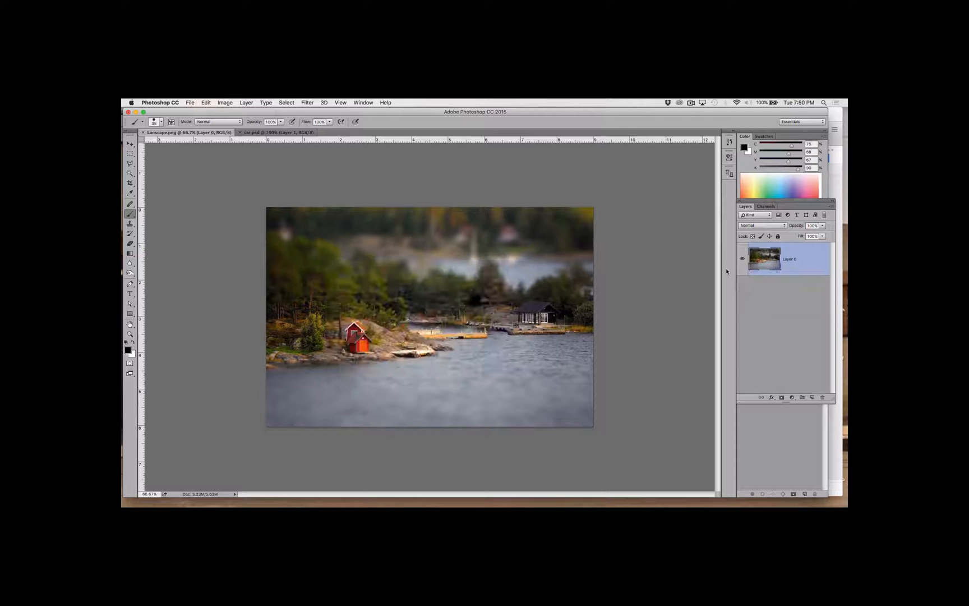
# Place car.psd into Lanscape.png as a linked smart object, positioned over the trees in the upper half of the landscape.
pyautogui.click(190, 104)
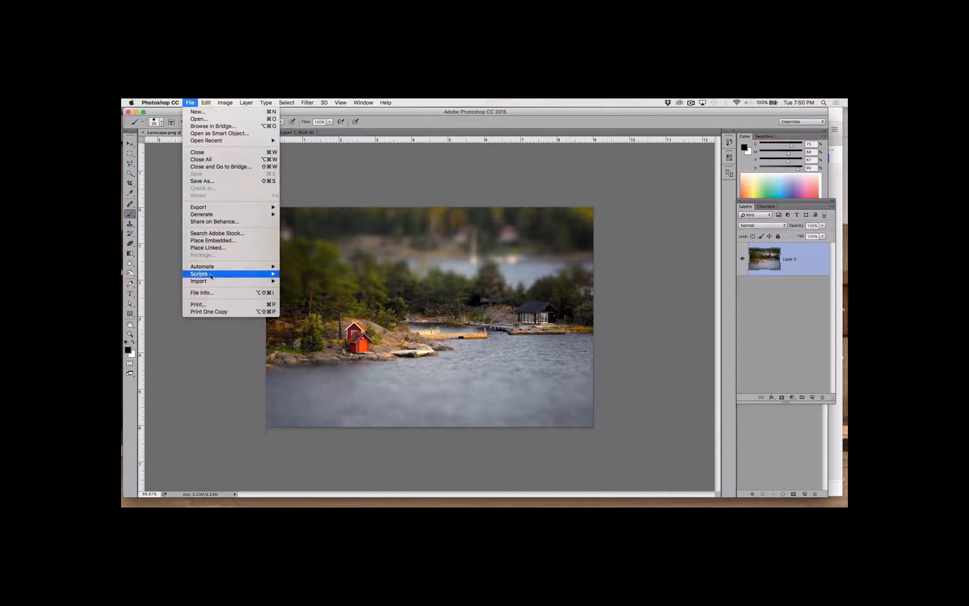
pyautogui.moveTo(211, 276)
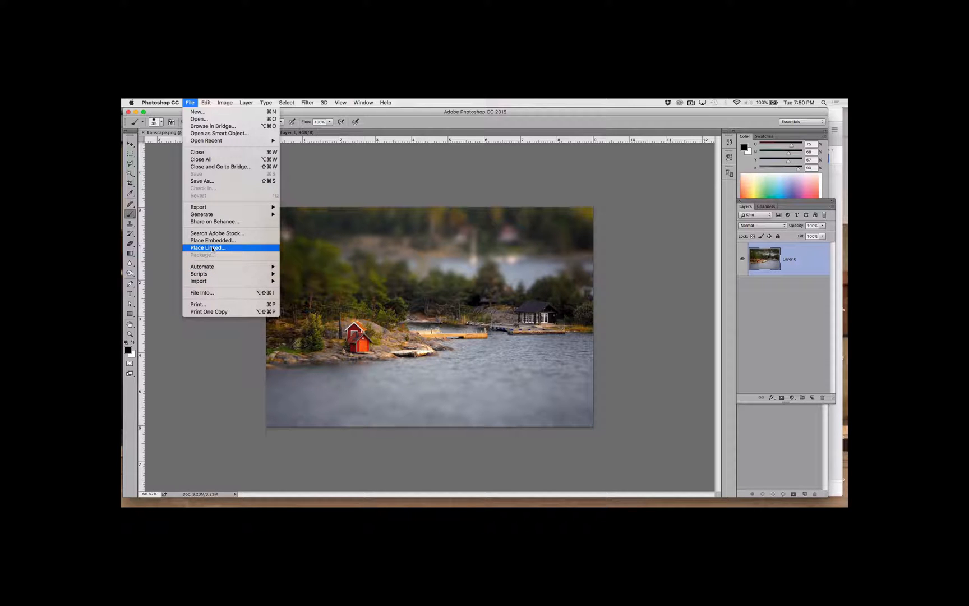
pyautogui.click(211, 248)
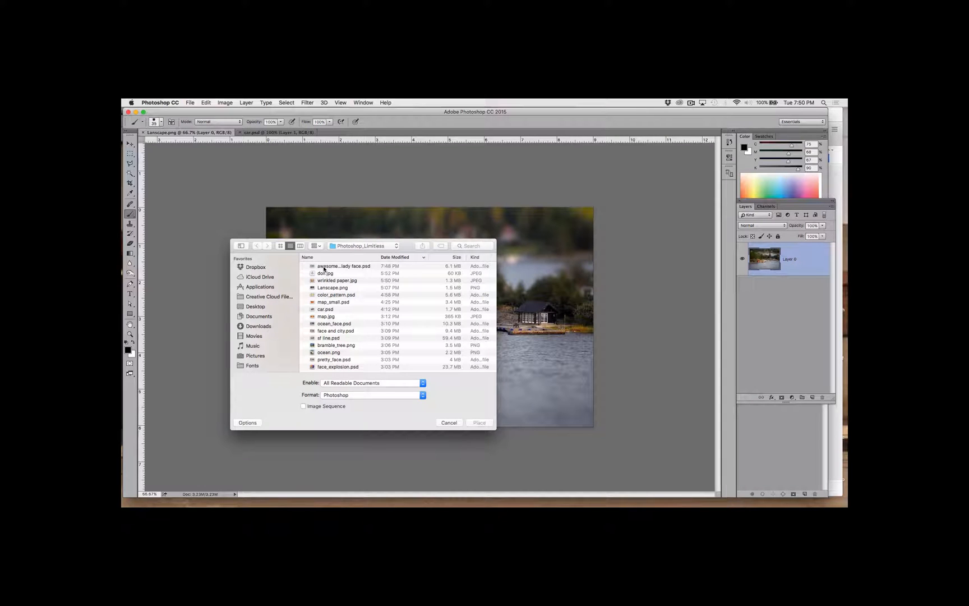
pyautogui.click(321, 309)
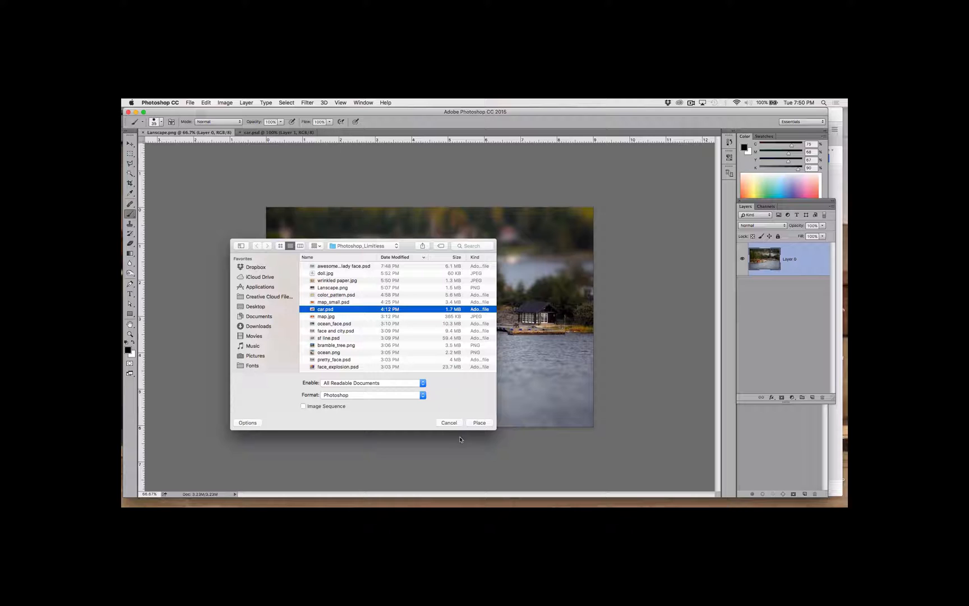
pyautogui.click(478, 422)
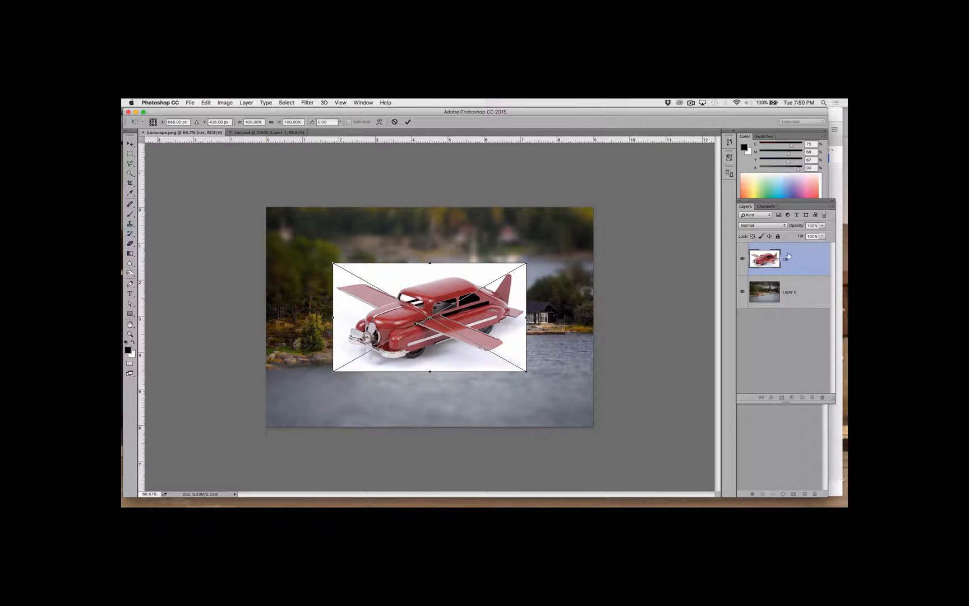
pyautogui.moveTo(496, 307); pyautogui.dragTo(486, 269)
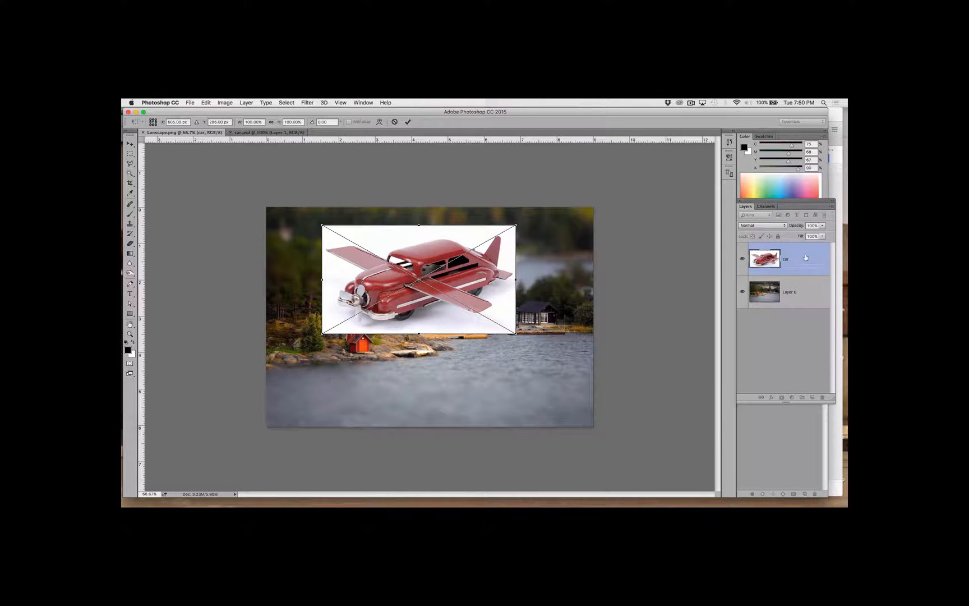
pyautogui.press('Return')
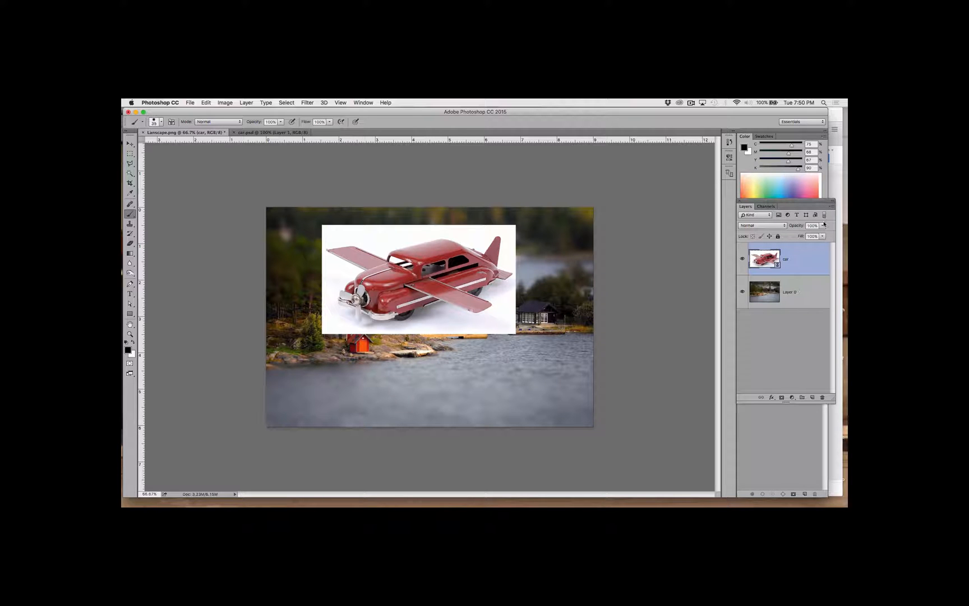
# Set the layer thumbnail contents to Entire Document.
pyautogui.click(833, 206)
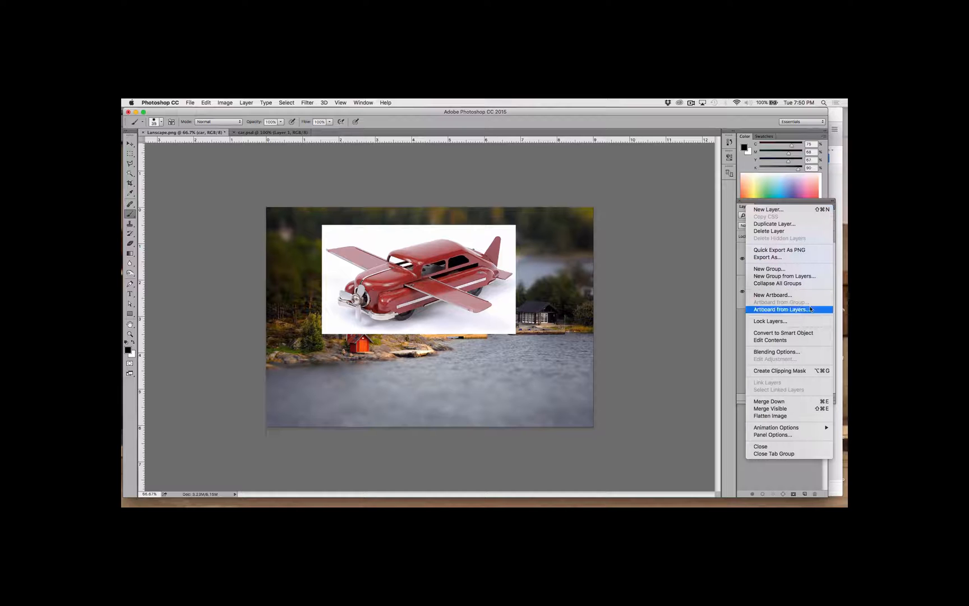
pyautogui.click(785, 435)
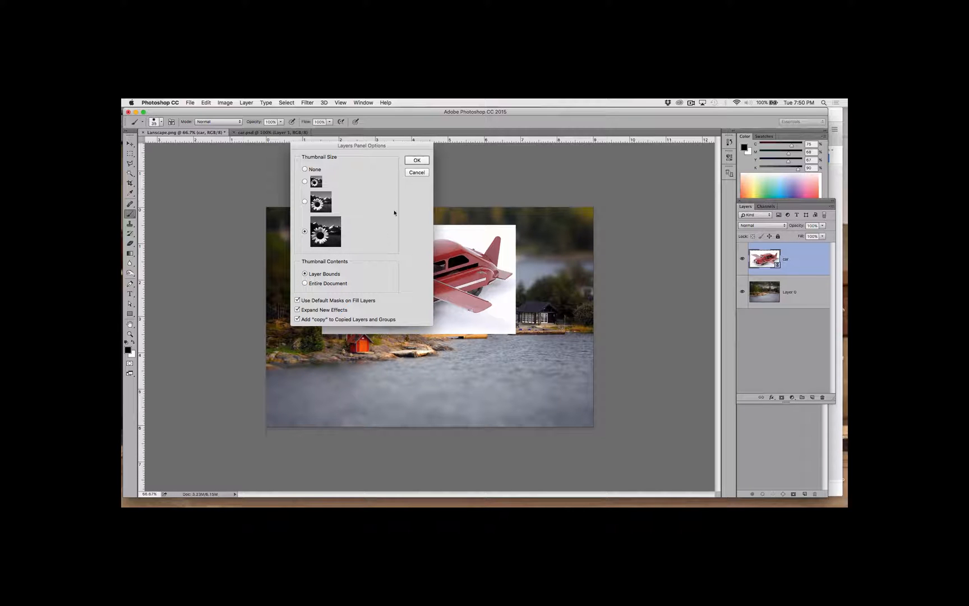
pyautogui.click(413, 161)
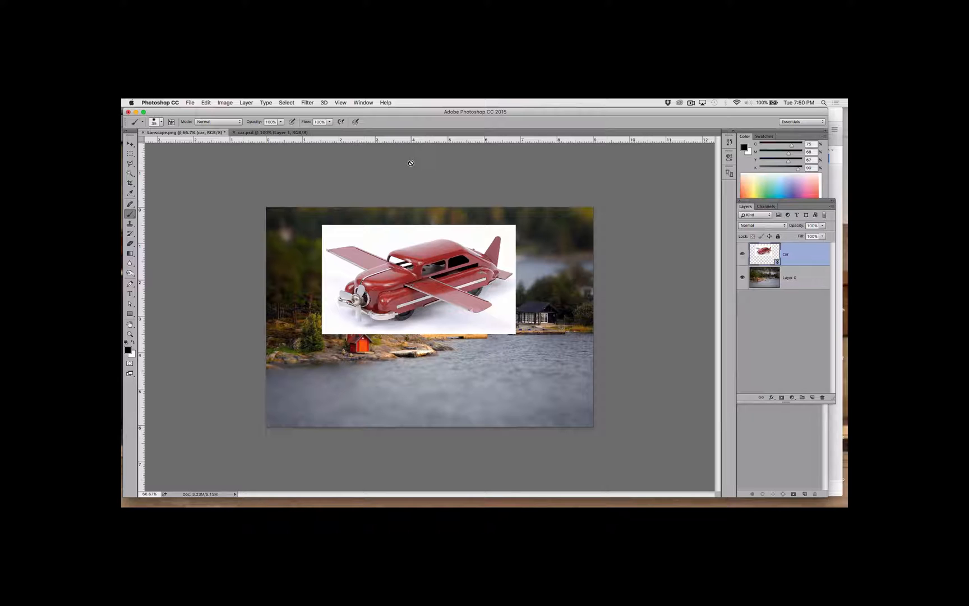
# Set the layer thumbnail contents back to Layer Bounds.
pyautogui.click(831, 205)
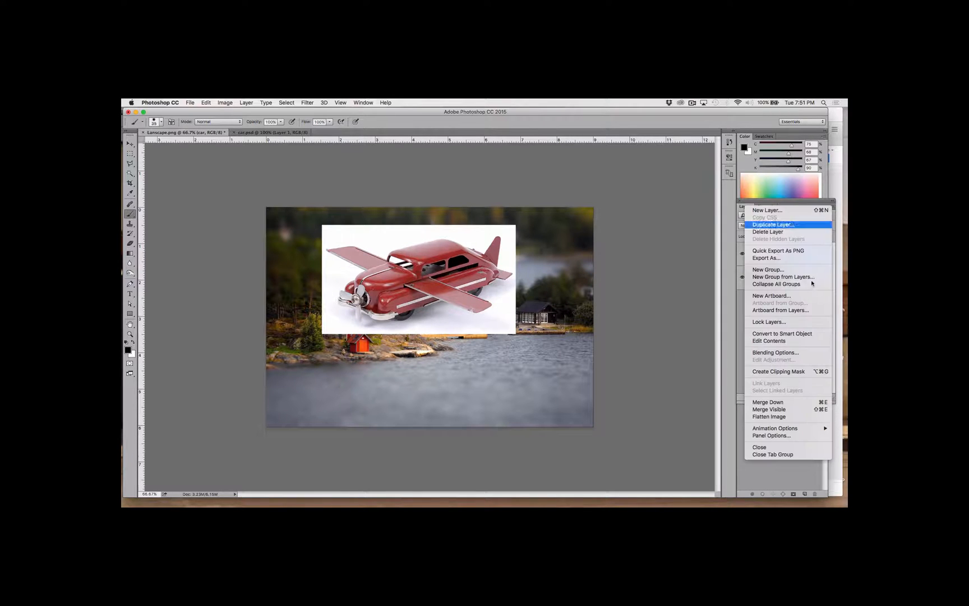
pyautogui.click(795, 435)
pyautogui.click(312, 274)
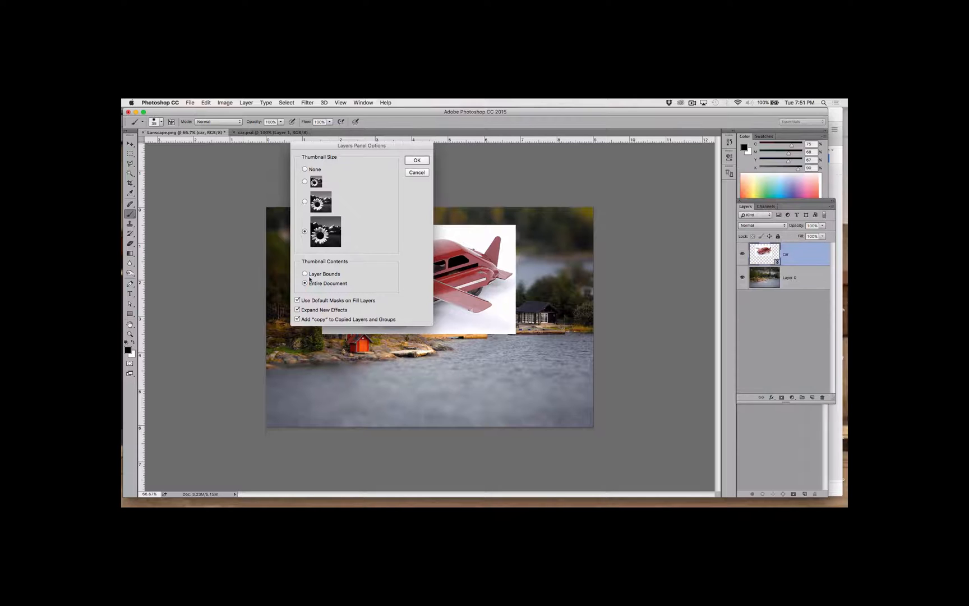
pyautogui.click(418, 162)
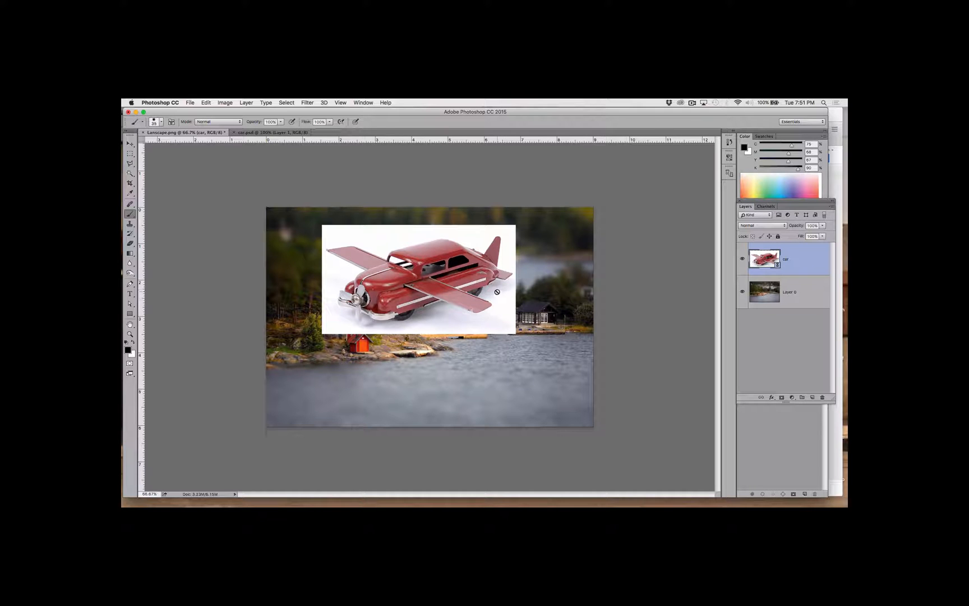
# Move the linked car layer slightly downward in the landscape with the Move tool.
pyautogui.press('v')
pyautogui.moveTo(482, 301); pyautogui.dragTo(481, 313)
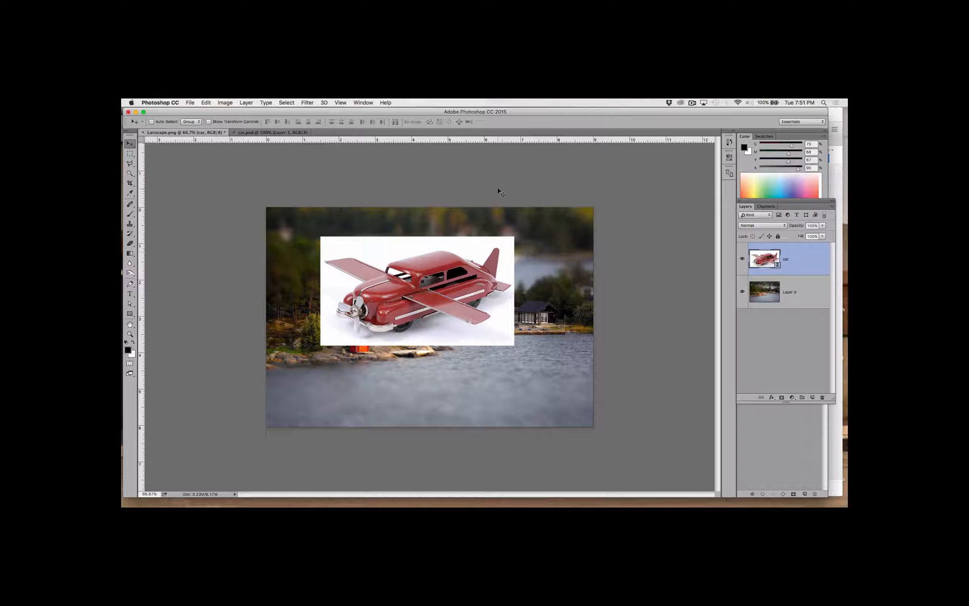
# Switch to car.psd and load its saved car channel as a new selection.
pyautogui.click(266, 132)
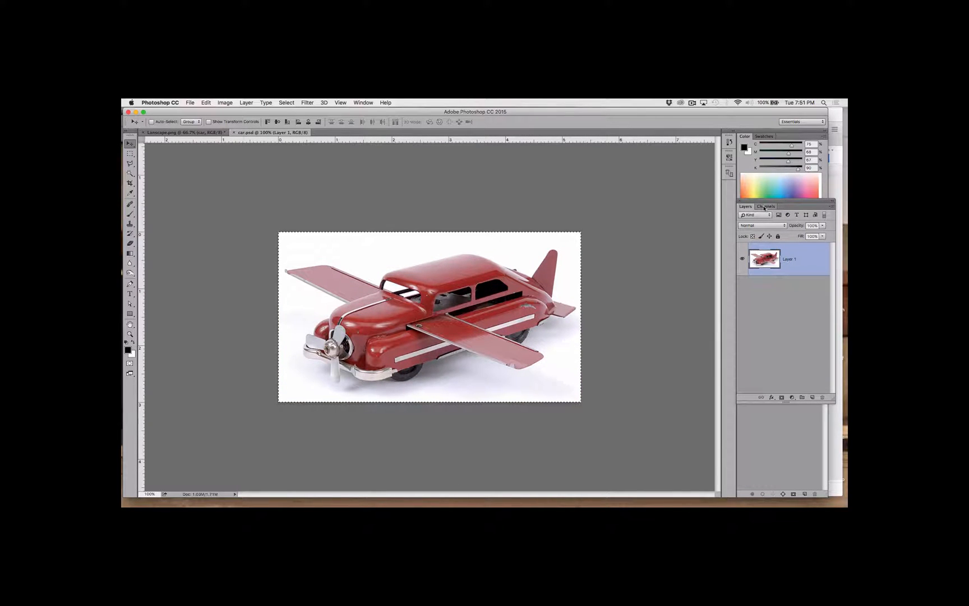
pyautogui.click(286, 102)
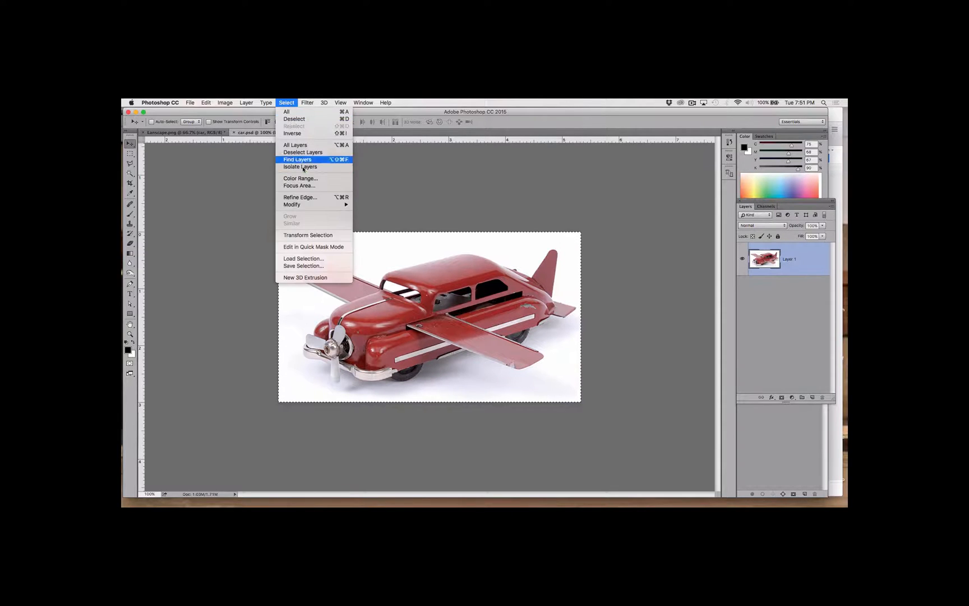
pyautogui.click(303, 259)
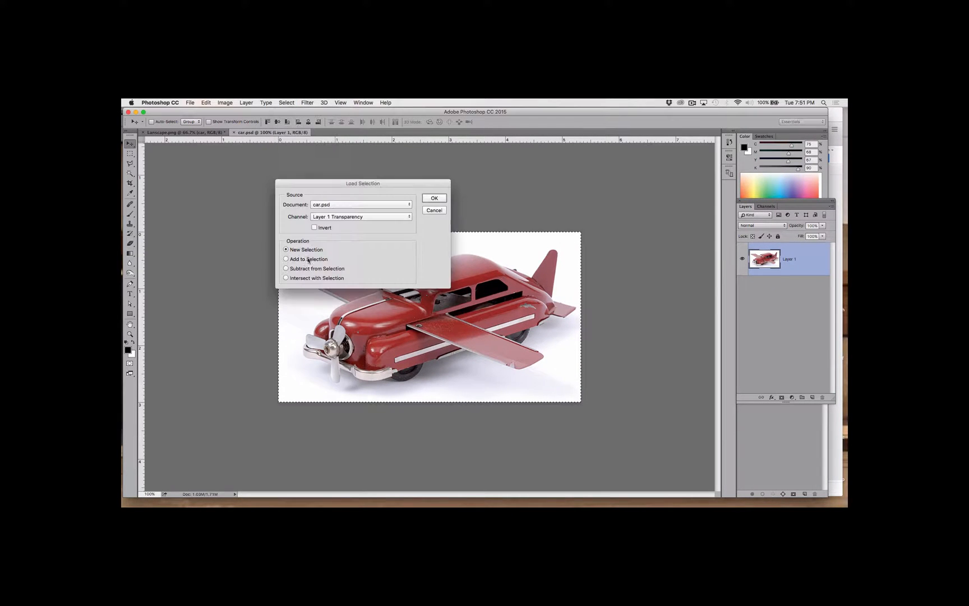
pyautogui.click(344, 217)
pyautogui.click(317, 235)
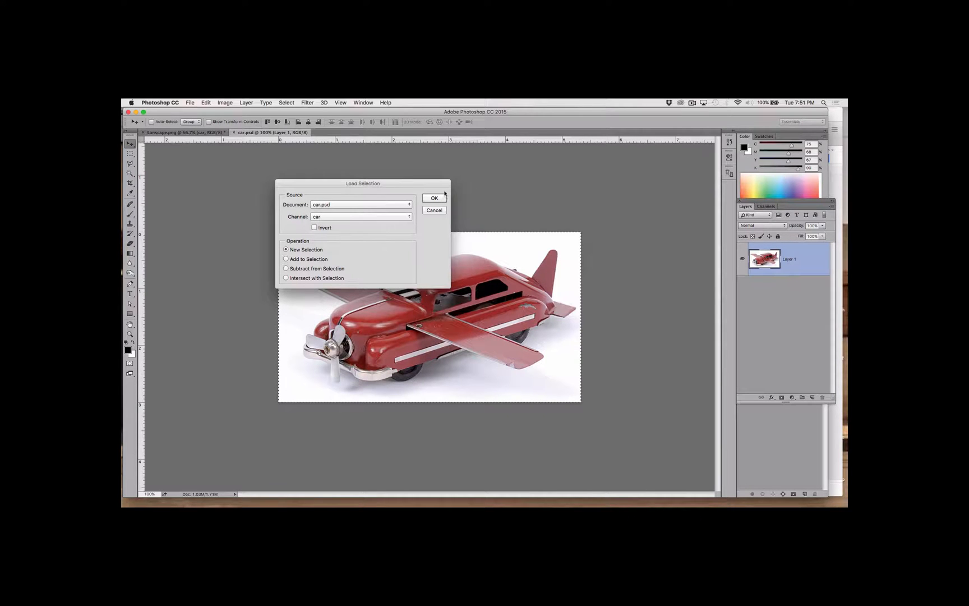
pyautogui.click(441, 199)
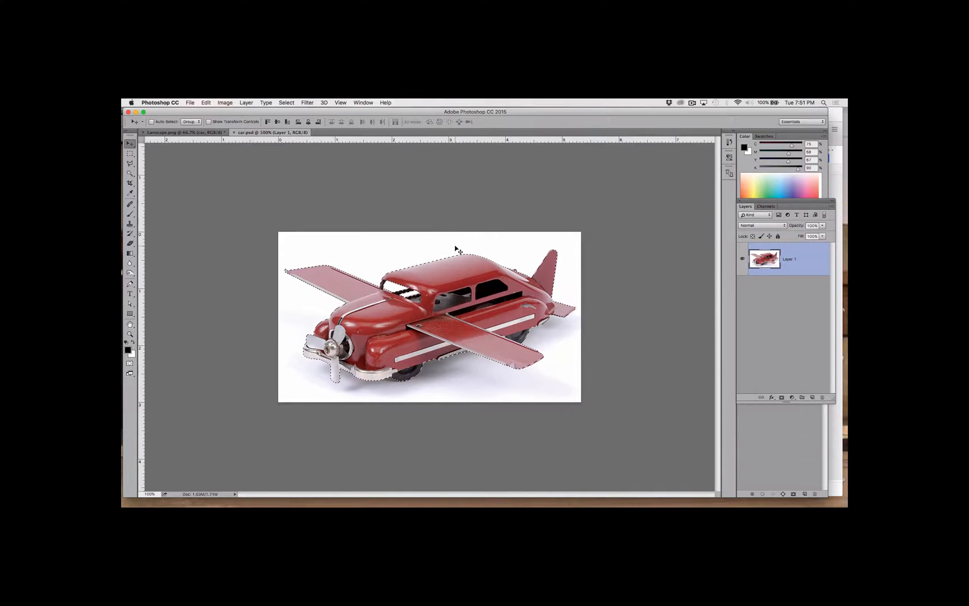
# Invert the car selection, delete the white background around the car, and save car.psd.
pyautogui.press('Delete')
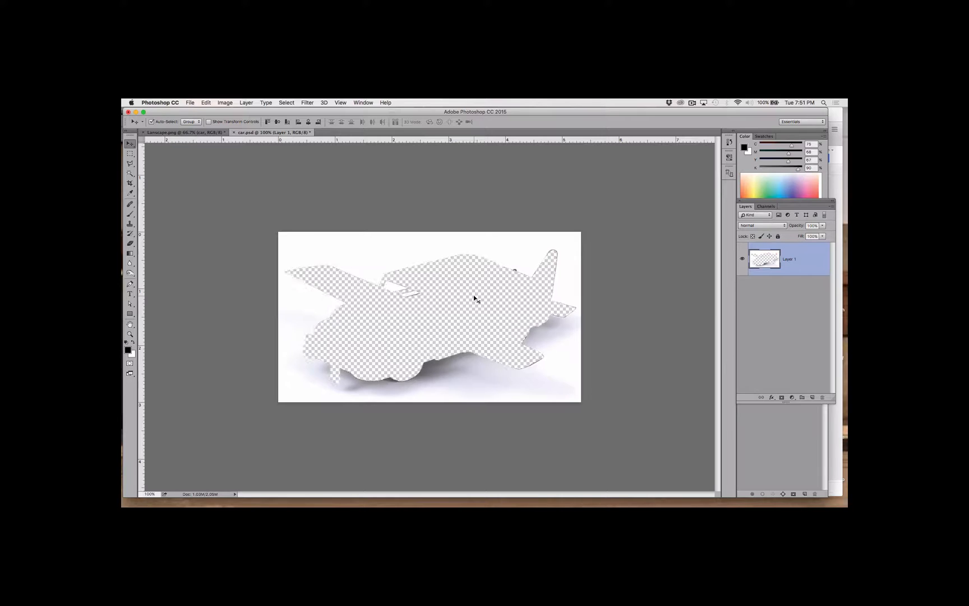
pyautogui.press('super+z')
pyautogui.click(286, 102)
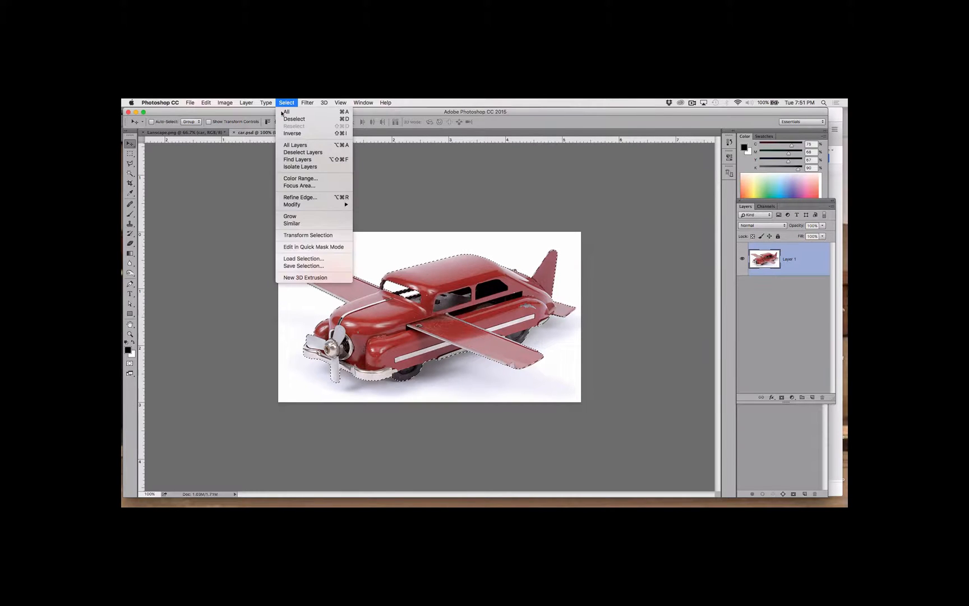
pyautogui.click(287, 134)
pyautogui.press('Delete')
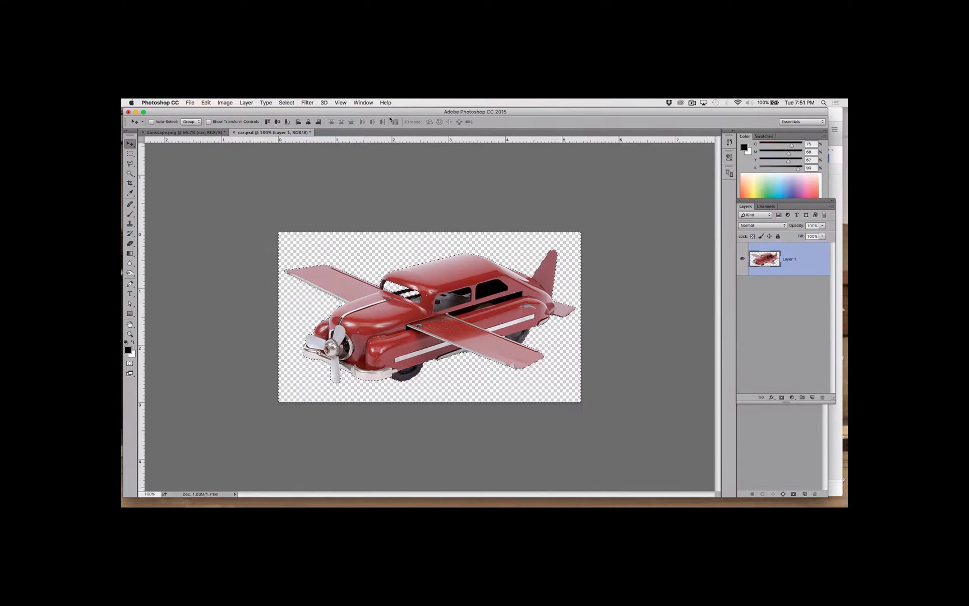
pyautogui.press('super+s')
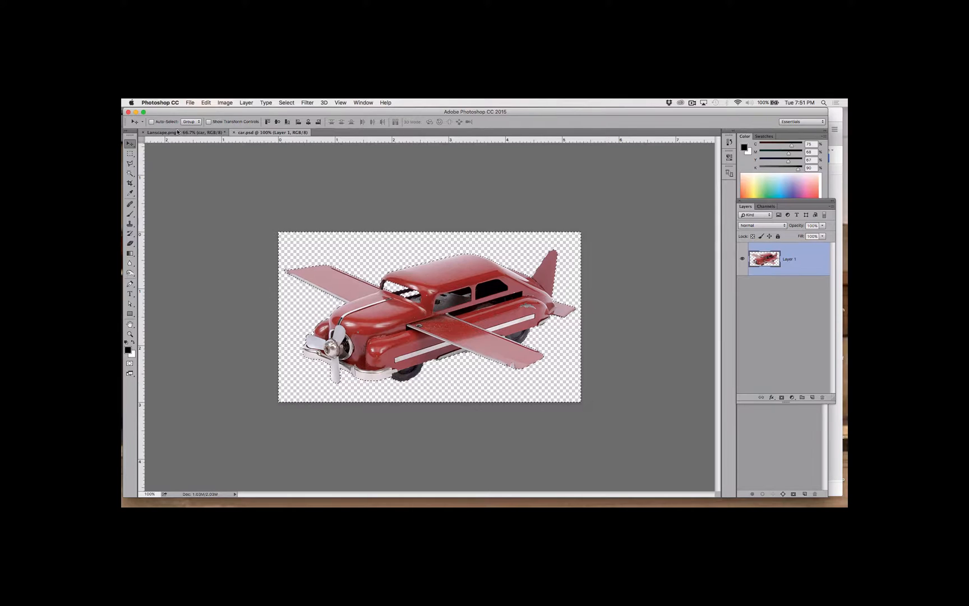
# In Lanscape.png, move the linked car toward the landscape's right side and rotate it 16.97° clockwise.
pyautogui.click(177, 135)
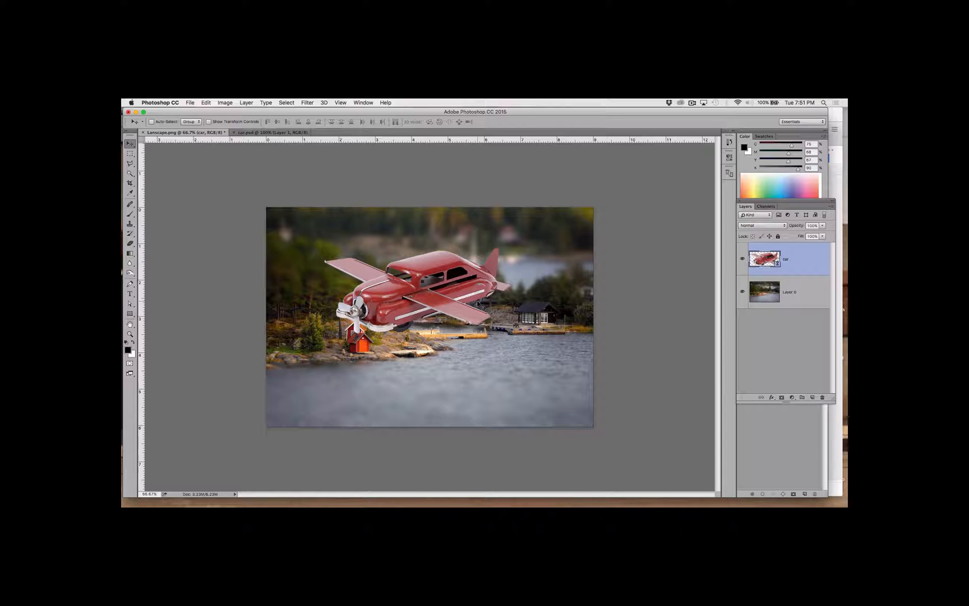
pyautogui.press('super')
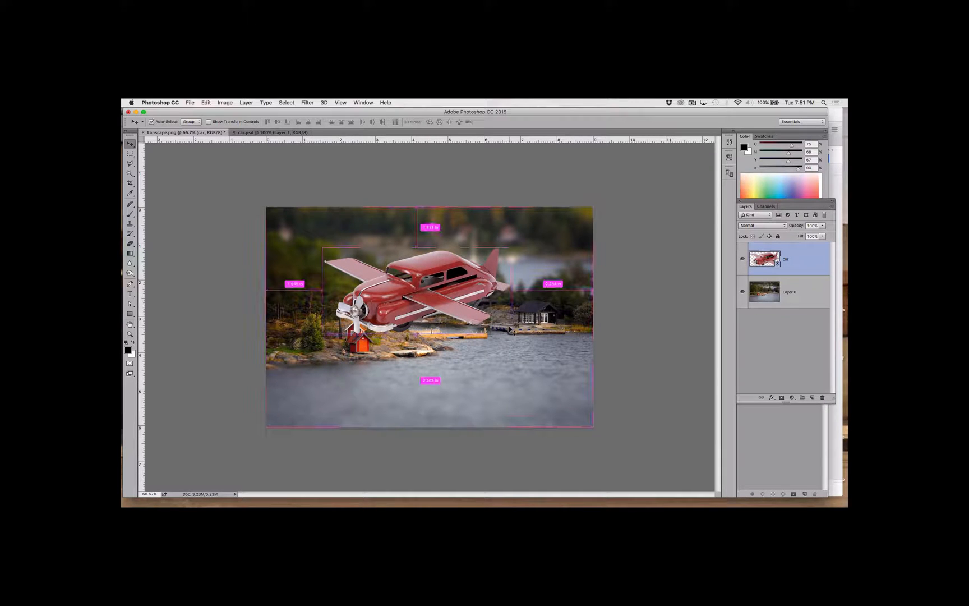
pyautogui.press('super+t')
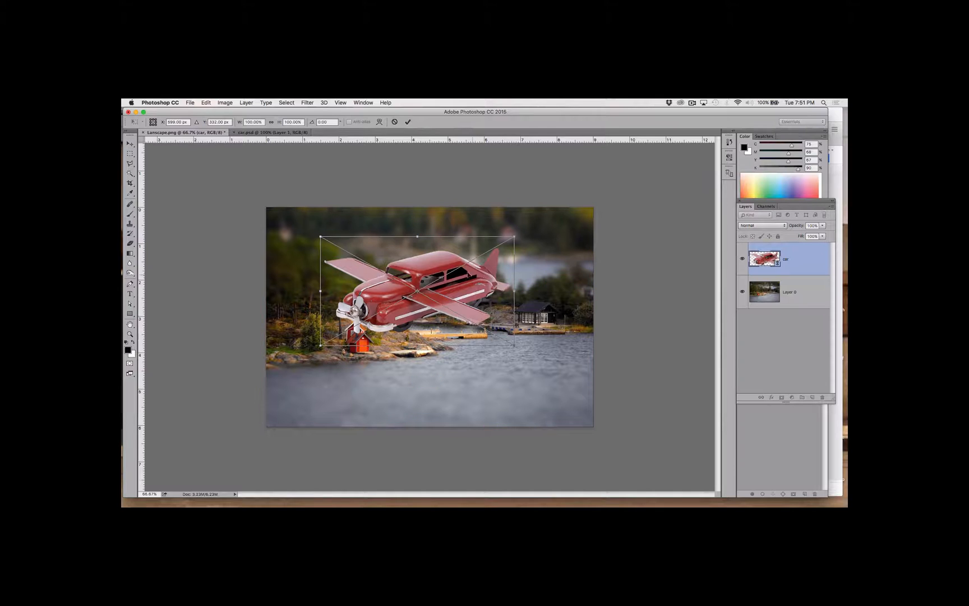
pyautogui.moveTo(469, 275); pyautogui.dragTo(552, 261)
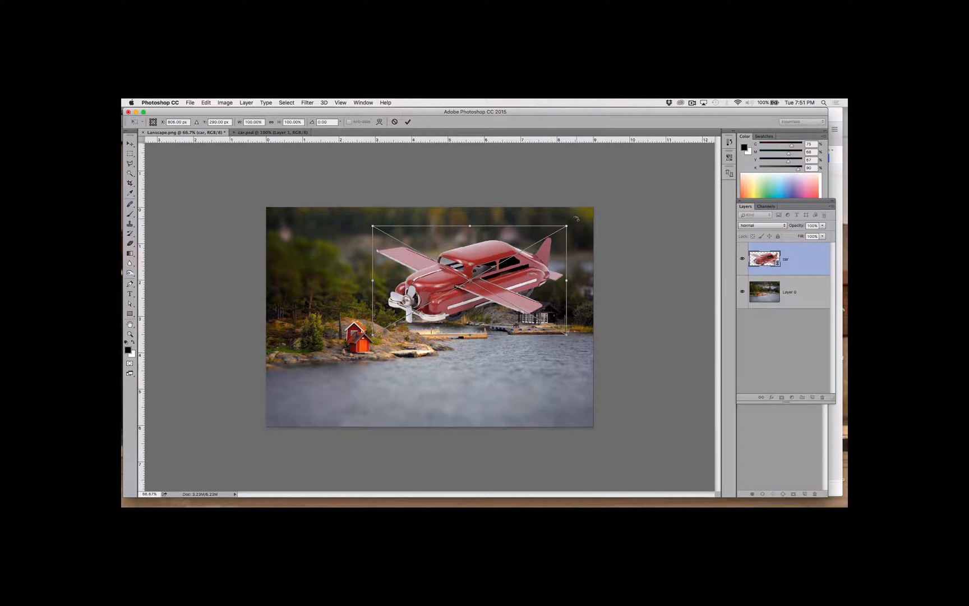
pyautogui.moveTo(576, 218); pyautogui.dragTo(600, 249)
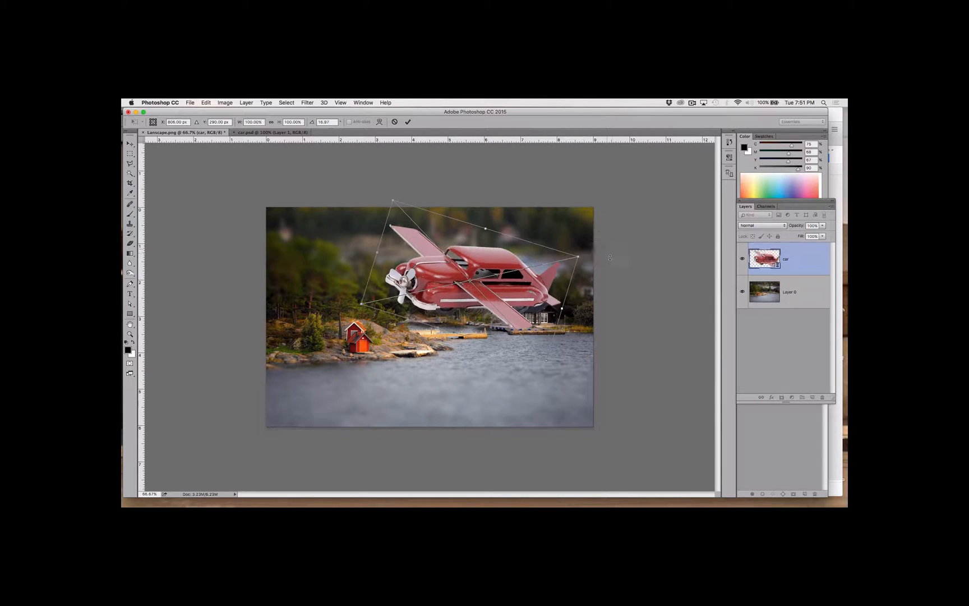
pyautogui.press('Return')
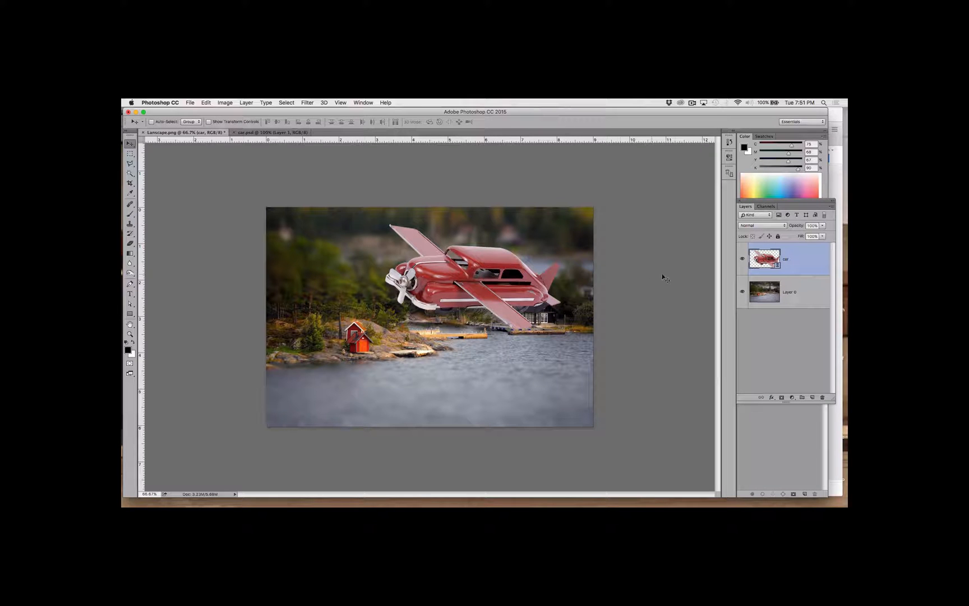
# Add a Hue/Saturation adjustment clipped to the car layer with Saturation set to +74.
pyautogui.click(793, 398)
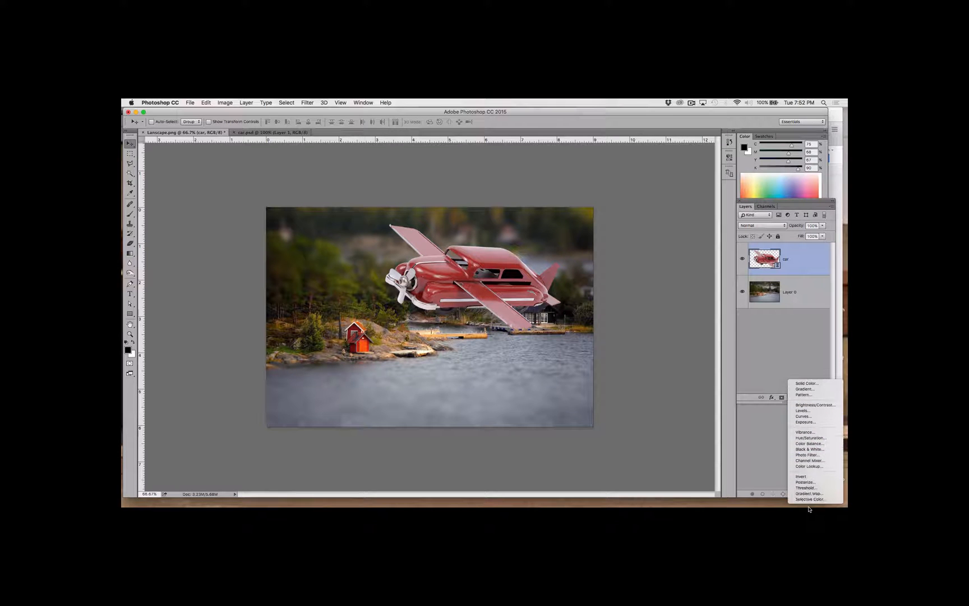
pyautogui.click(811, 438)
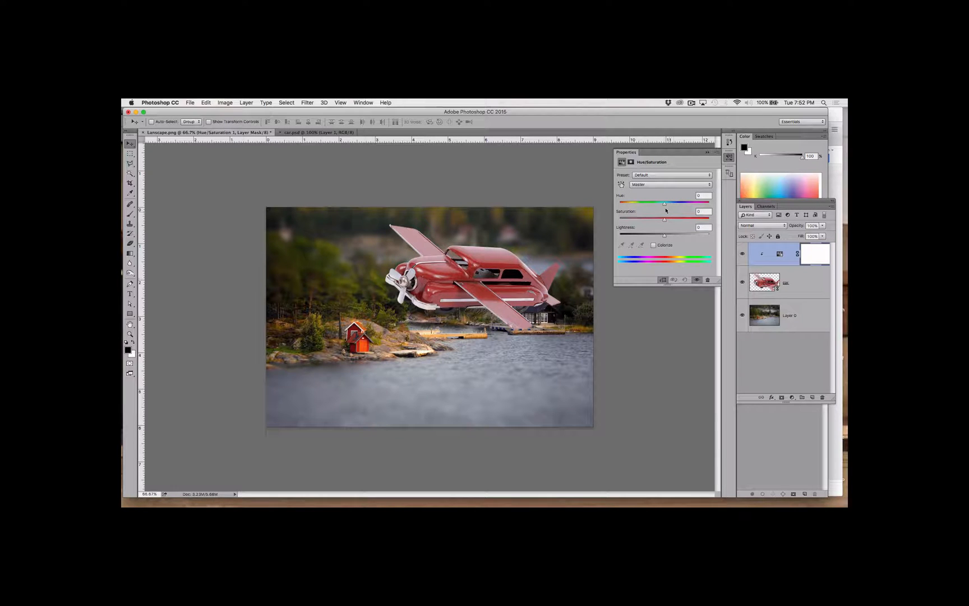
pyautogui.moveTo(664, 219); pyautogui.dragTo(699, 218)
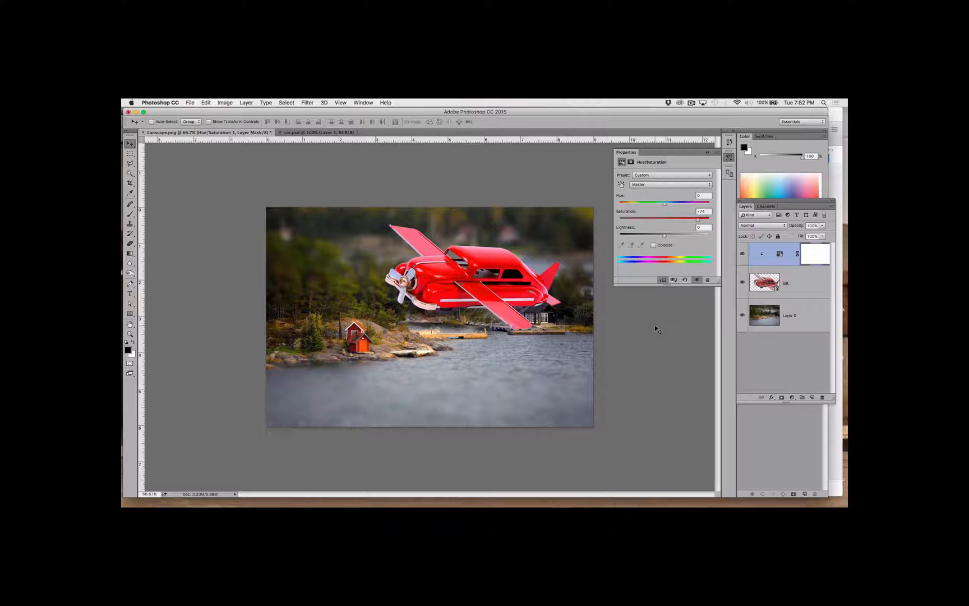
pyautogui.click(708, 152)
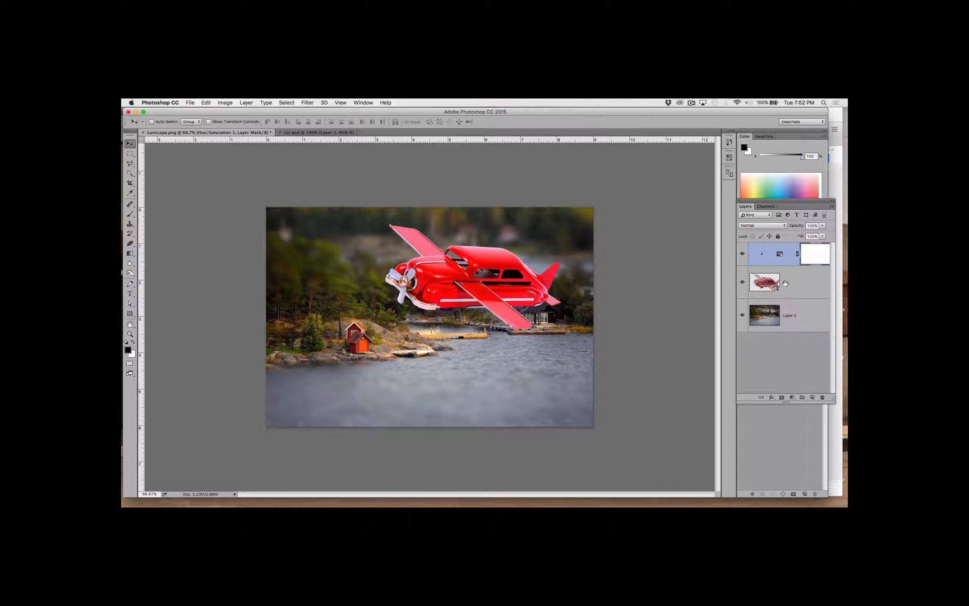
# Duplicate the linked car layer and move the original car down and left, away from the copy.
pyautogui.moveTo(786, 283); pyautogui.dragTo(812, 398)
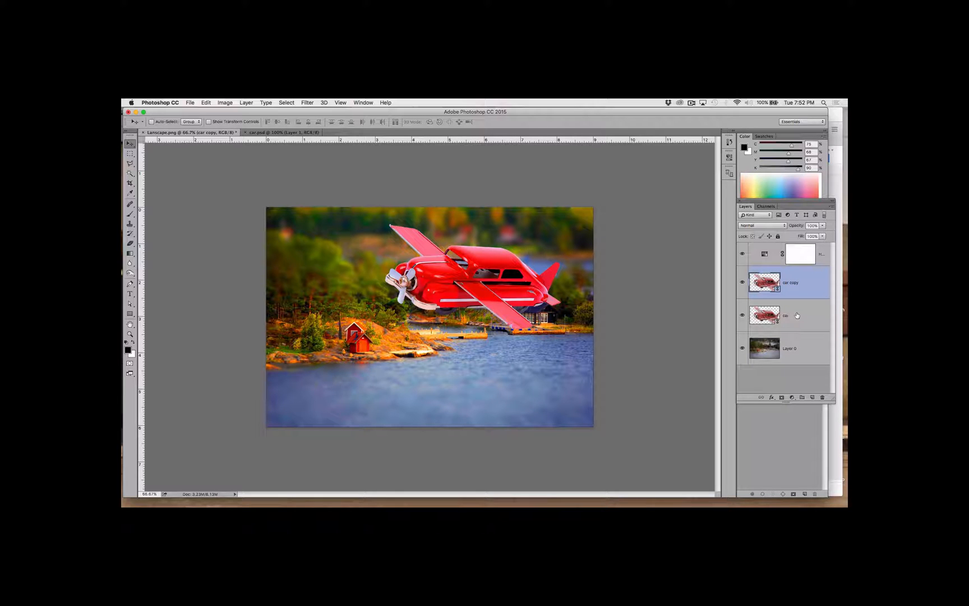
pyautogui.click(753, 305)
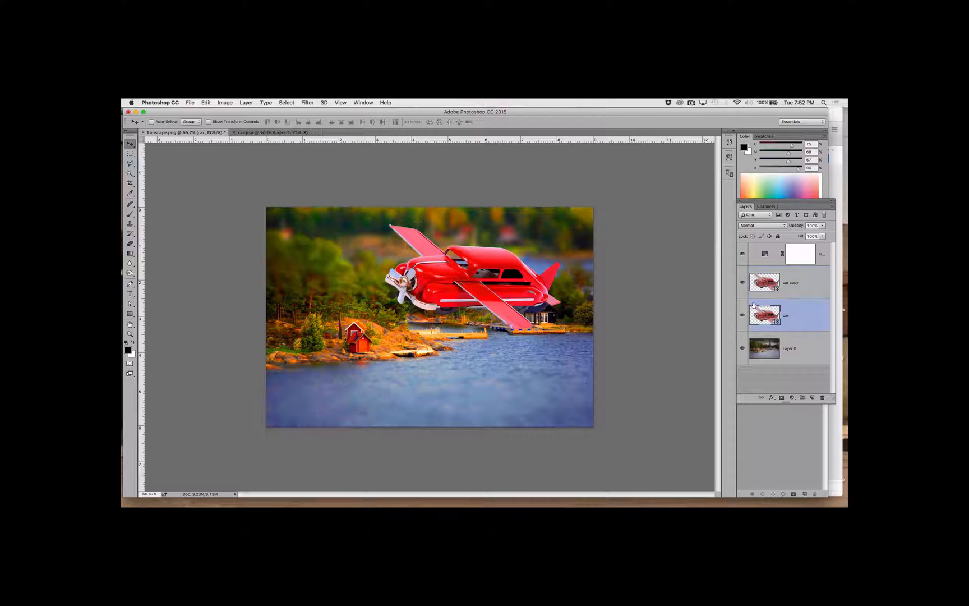
pyautogui.moveTo(510, 282); pyautogui.dragTo(433, 351)
# Scale the original car layer to 30.30% and place it over the trees in the landscape's upper-left area.
pyautogui.hotkey('ctrl', 't')
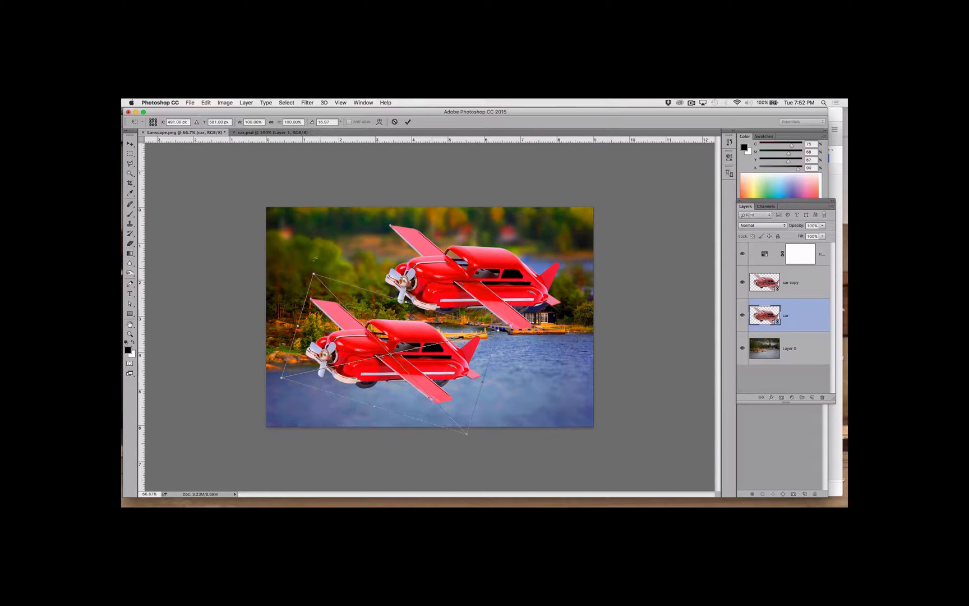
pyautogui.moveTo(316, 274); pyautogui.dragTo(327, 320)
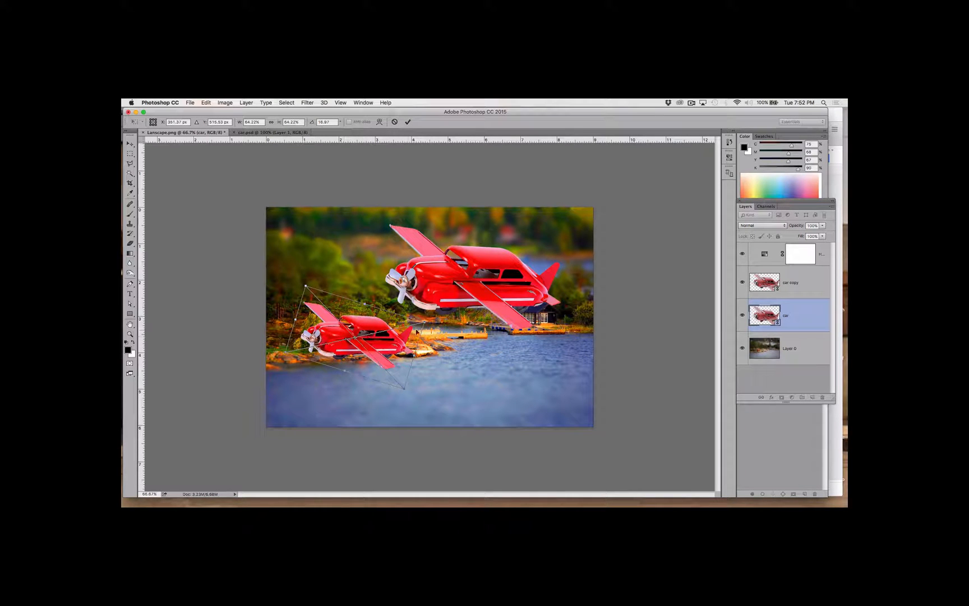
pyautogui.moveTo(427, 323); pyautogui.dragTo(311, 266)
pyautogui.moveTo(312, 343); pyautogui.dragTo(314, 244)
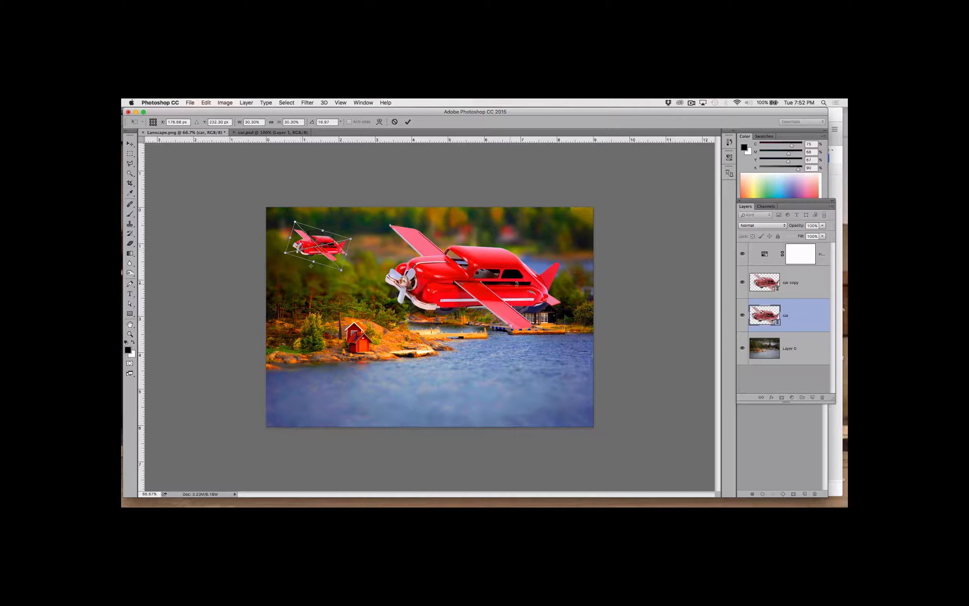
pyautogui.press('v')
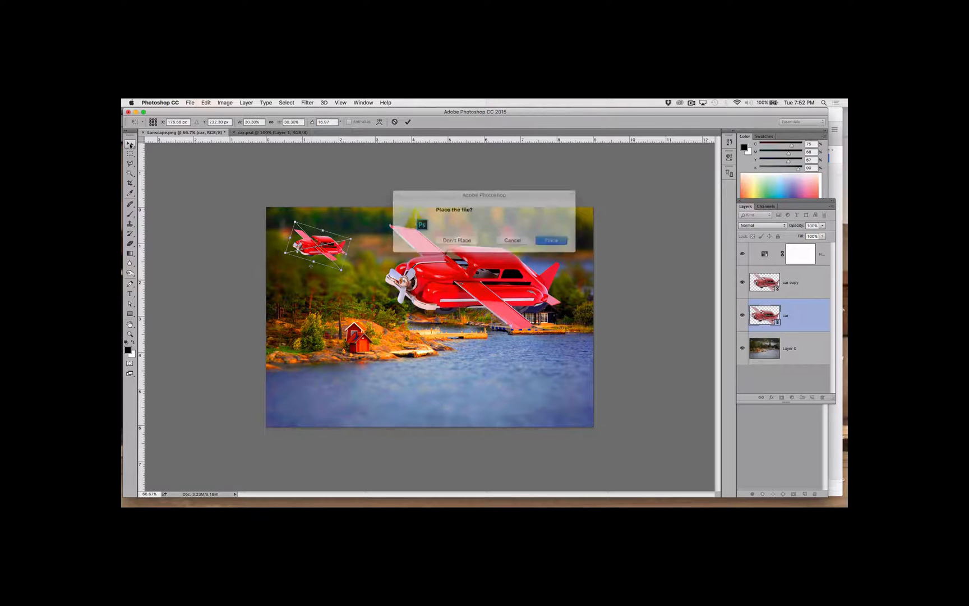
pyautogui.click(537, 240)
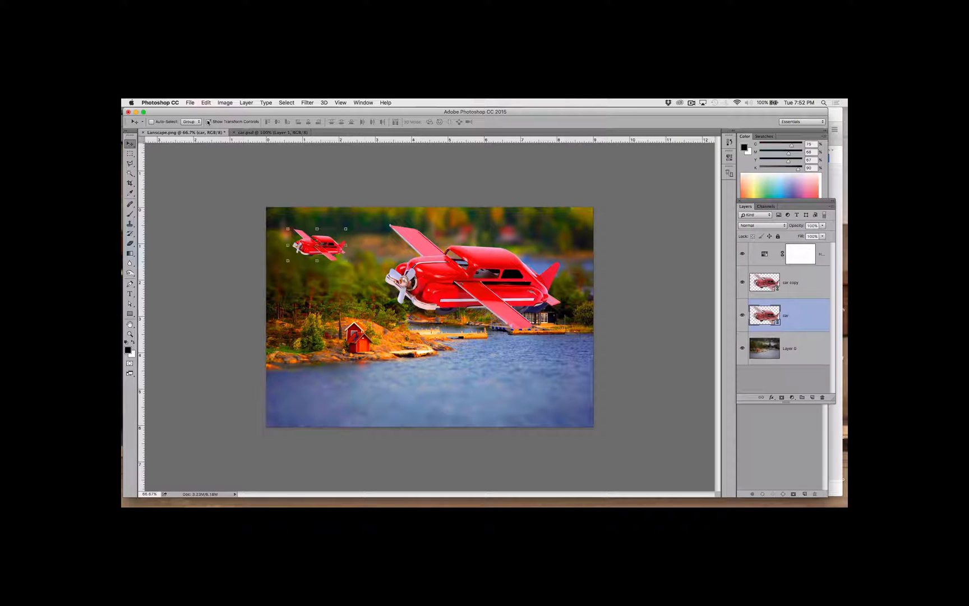
# Enable Show Transform Controls and set the Auto-Select target to Layer for the Move tool.
pyautogui.click(208, 122)
pyautogui.click(191, 122)
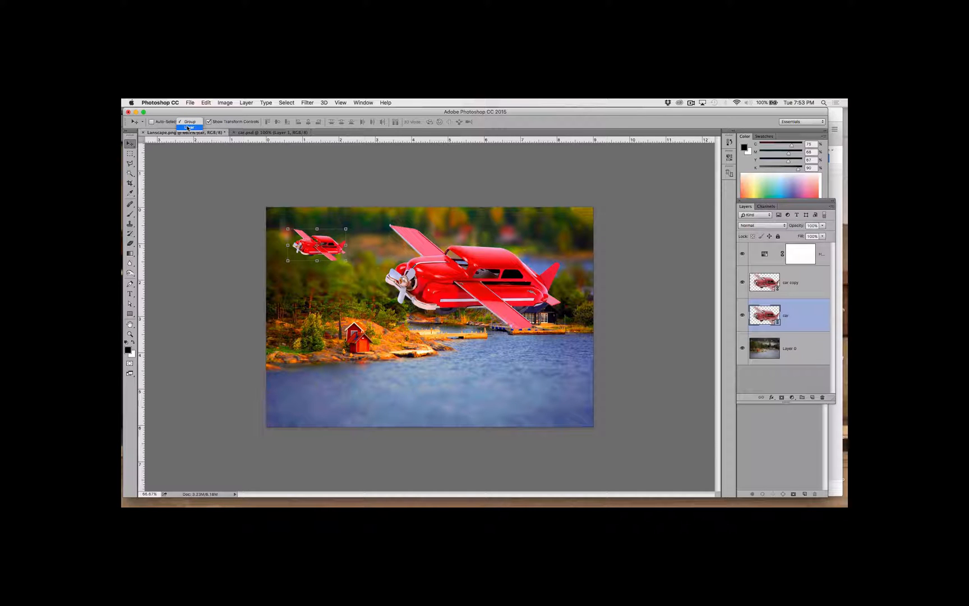
pyautogui.click(188, 128)
# Rotate the large car copy layer slightly clockwise and turn off Show Transform Controls.
pyautogui.click(797, 282)
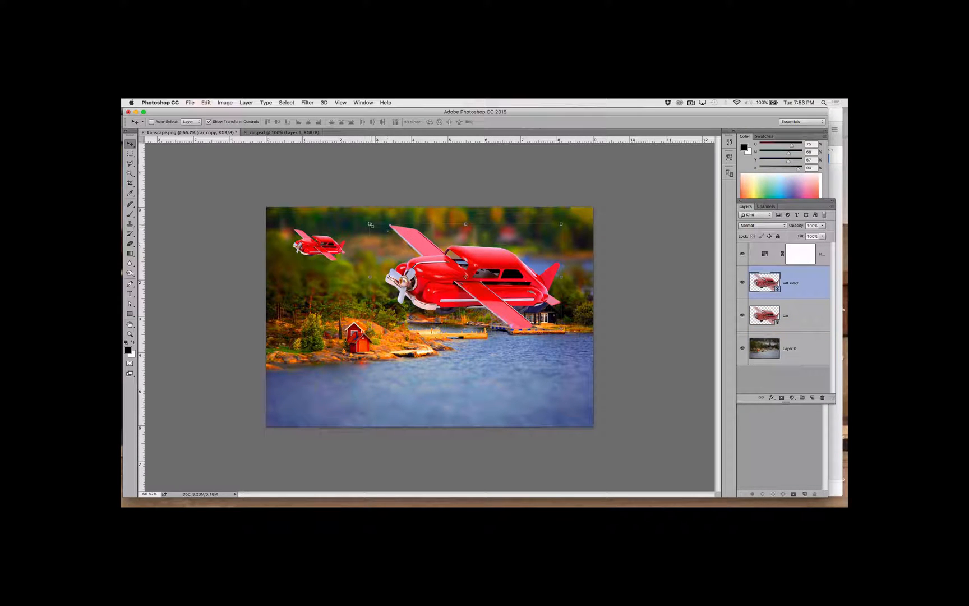
pyautogui.press('super+t')
pyautogui.moveTo(369, 224); pyautogui.dragTo(383, 222)
pyautogui.press('Return')
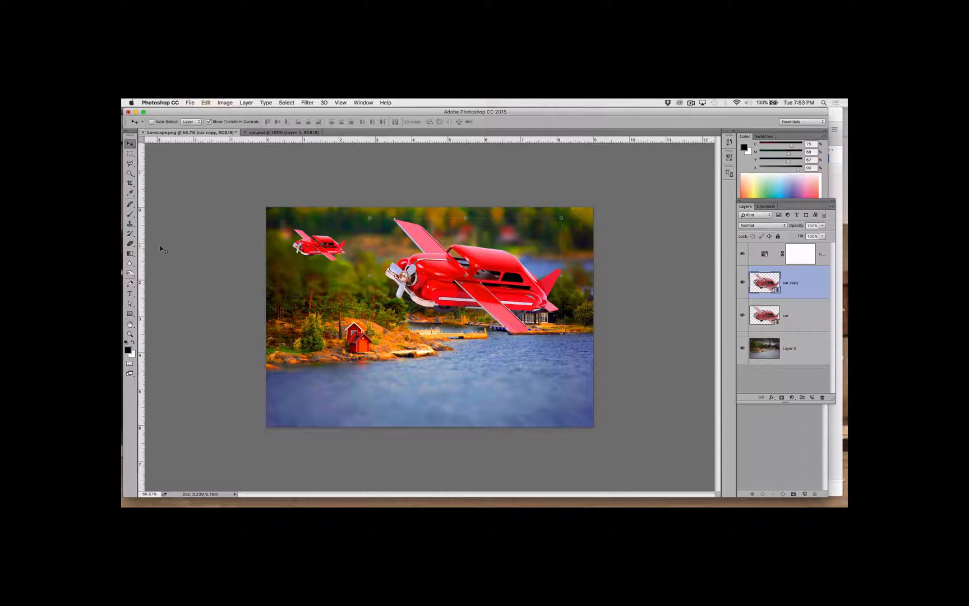
pyautogui.click(208, 121)
# Add a Hue/Saturation adjustment clipped to the small car layer and set Hue to +130 to turn it green.
pyautogui.click(801, 319)
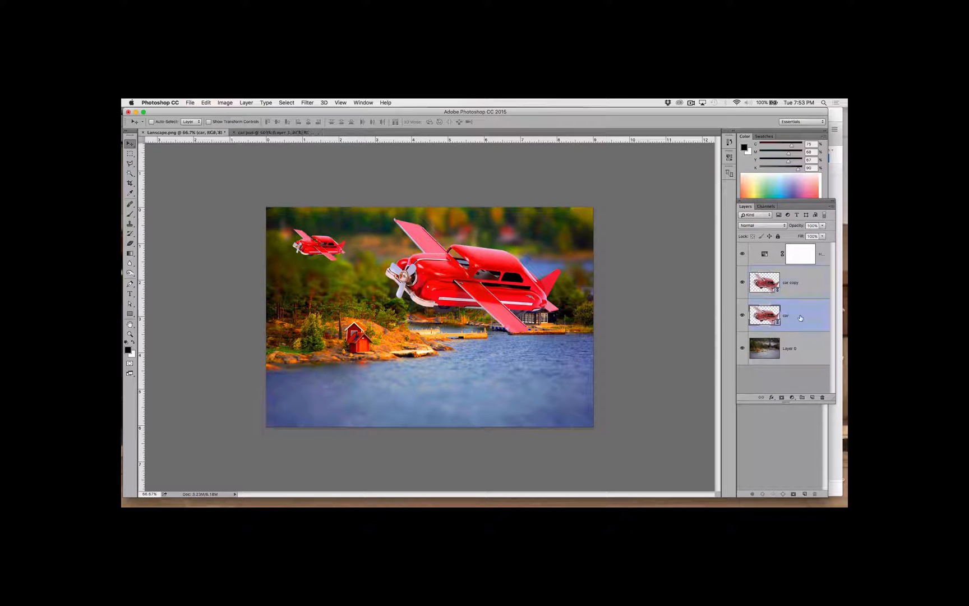
pyautogui.click(792, 397)
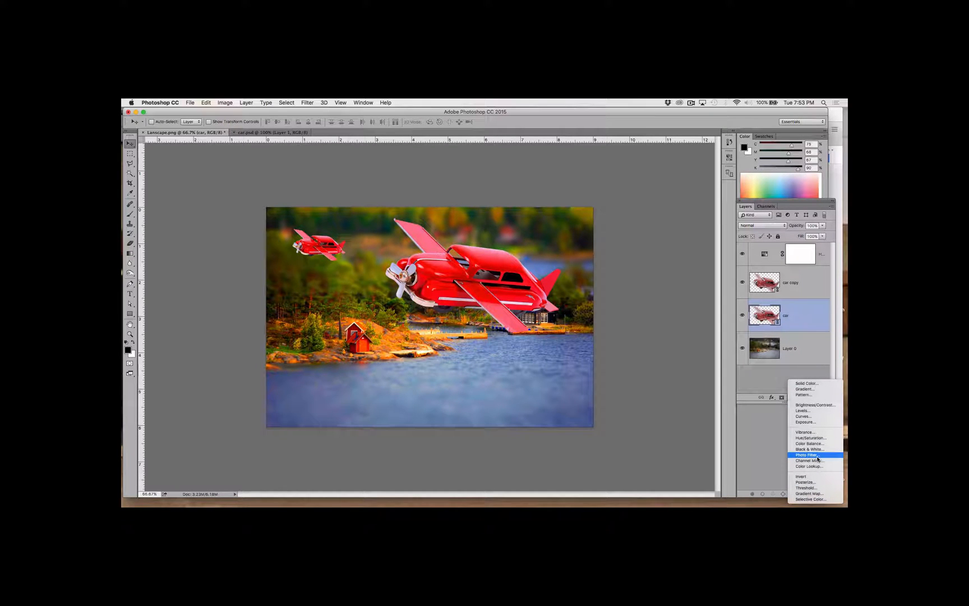
pyautogui.click(811, 438)
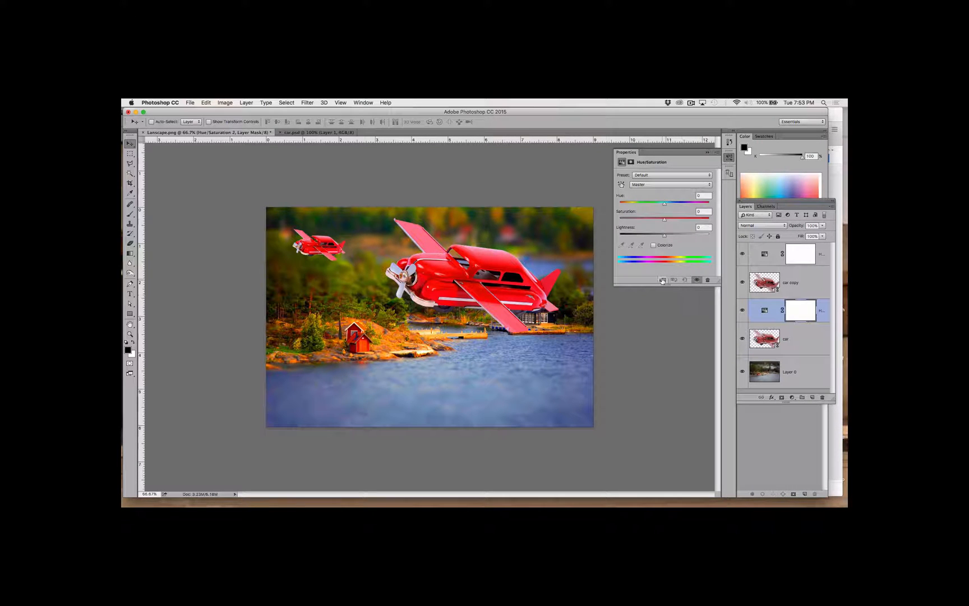
pyautogui.click(662, 280)
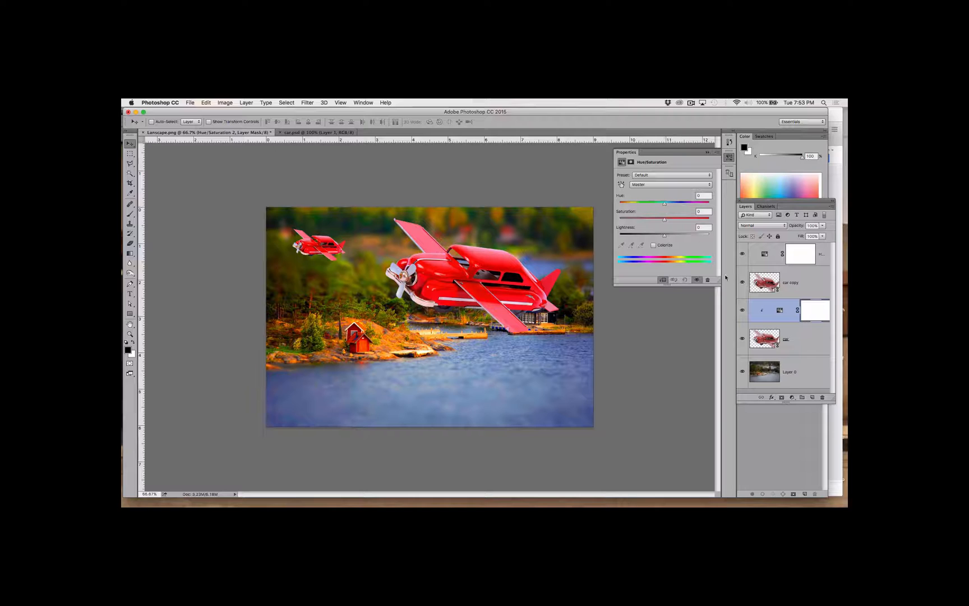
pyautogui.moveTo(675, 207); pyautogui.dragTo(700, 206)
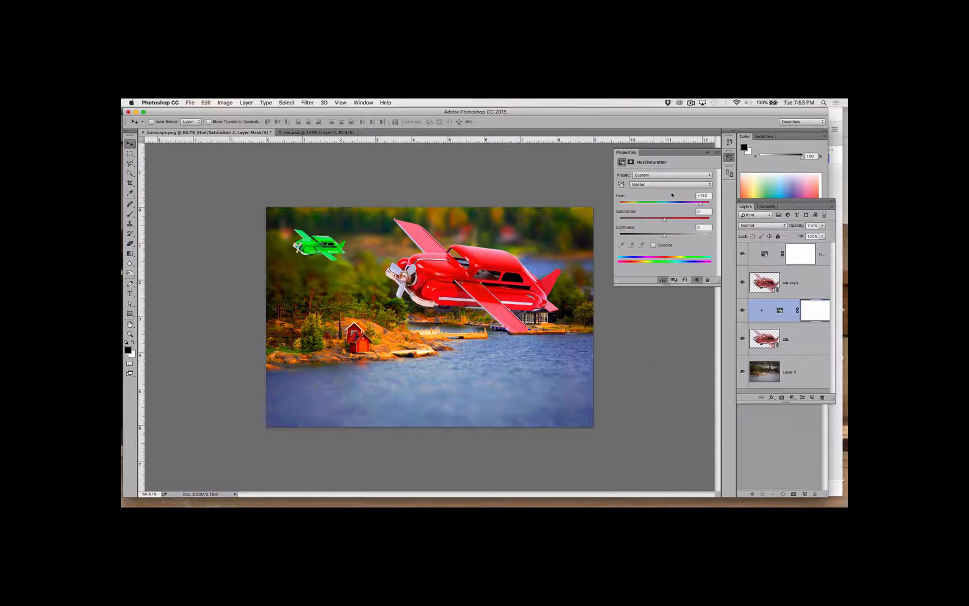
pyautogui.click(707, 152)
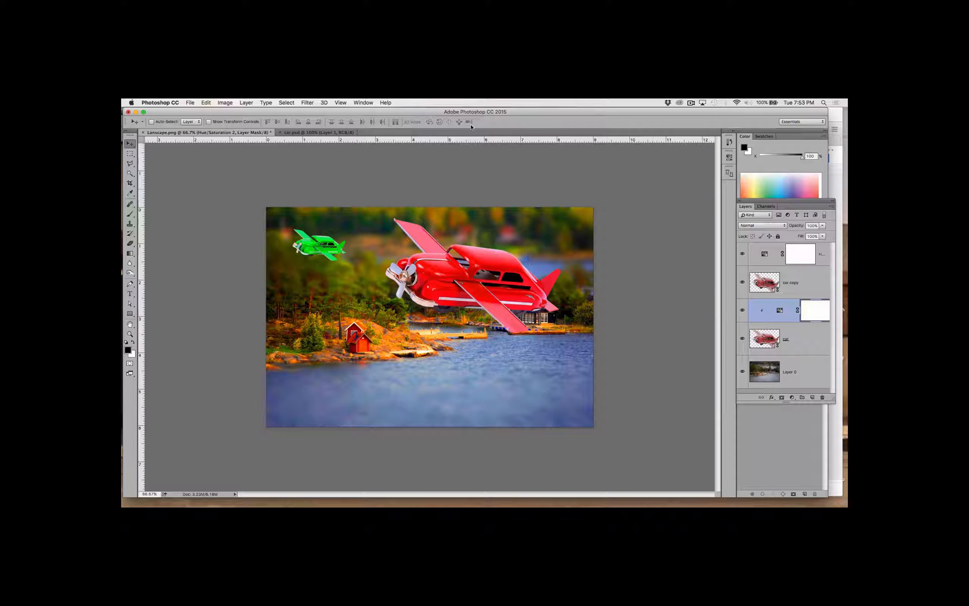
# Apply Puppet Warp to the car copy layer, pin its wings and body, and bend both wings upward.
pyautogui.click(225, 103)
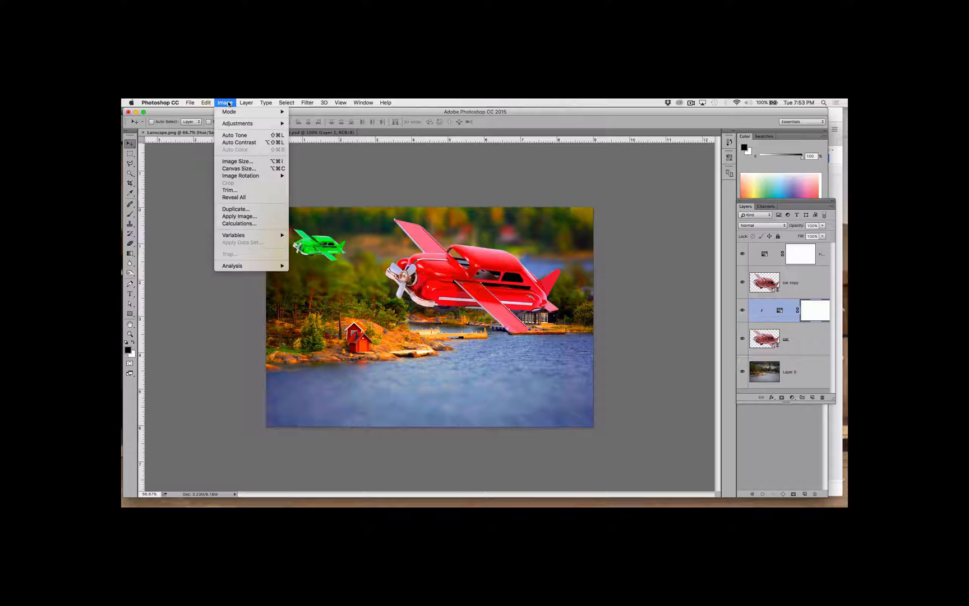
pyautogui.moveTo(207, 104)
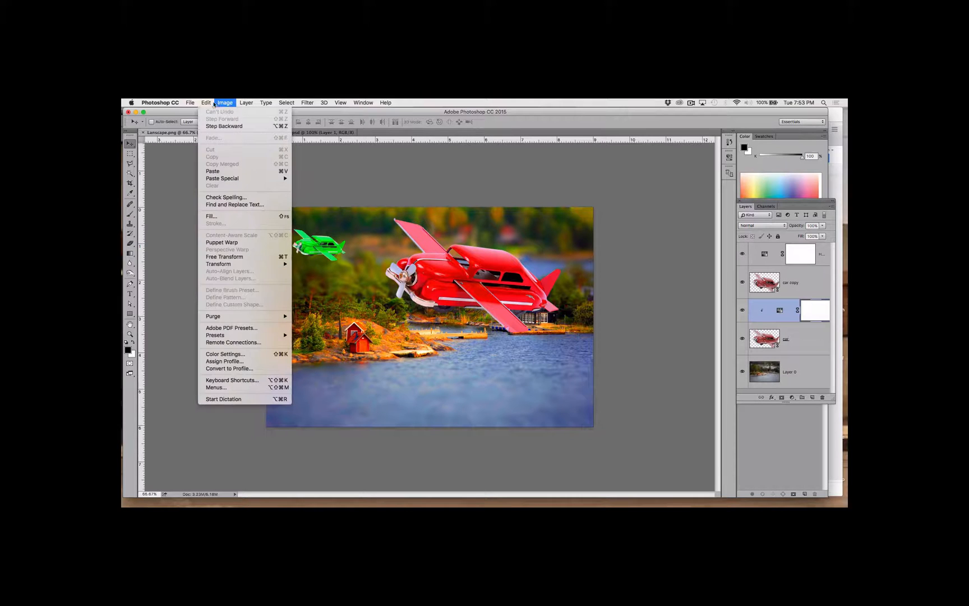
pyautogui.click(224, 243)
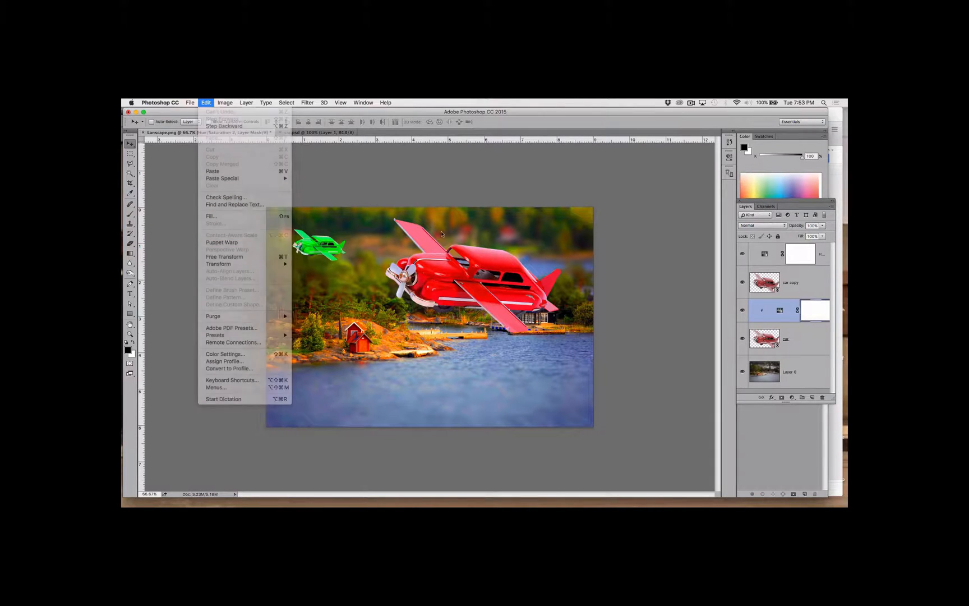
pyautogui.click(765, 284)
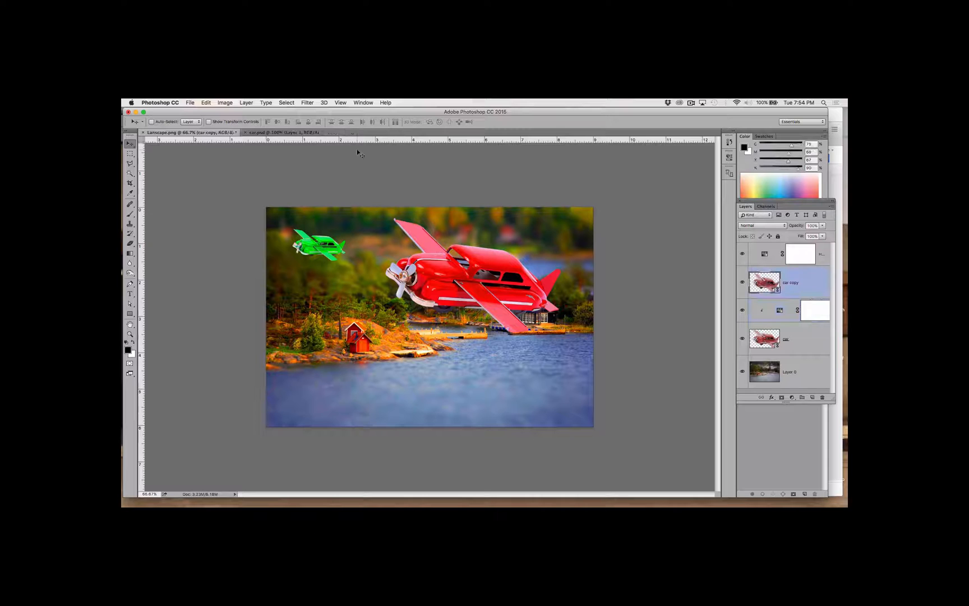
pyautogui.click(206, 102)
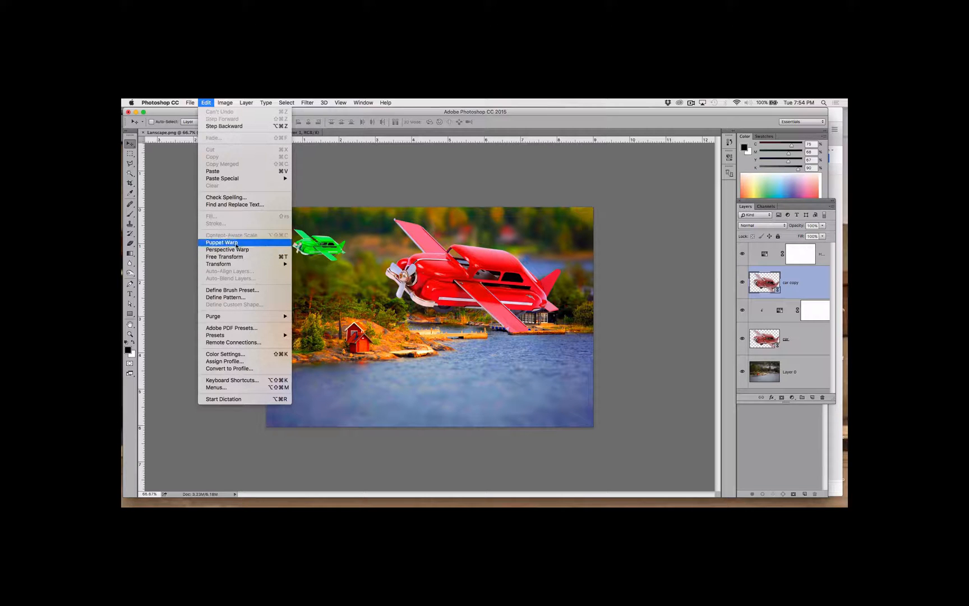
pyautogui.click(236, 242)
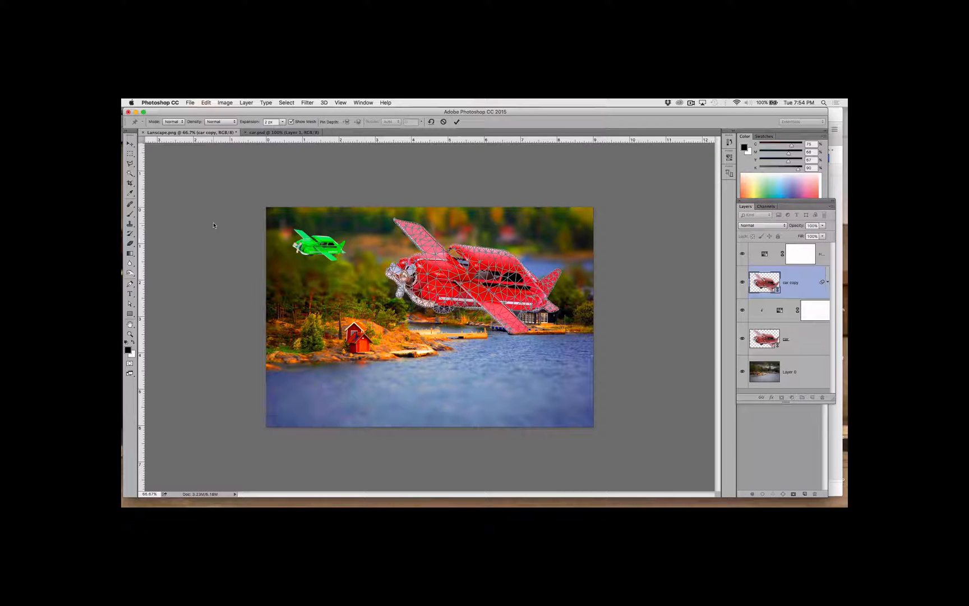
pyautogui.click(417, 230)
pyautogui.click(437, 250)
pyautogui.click(468, 282)
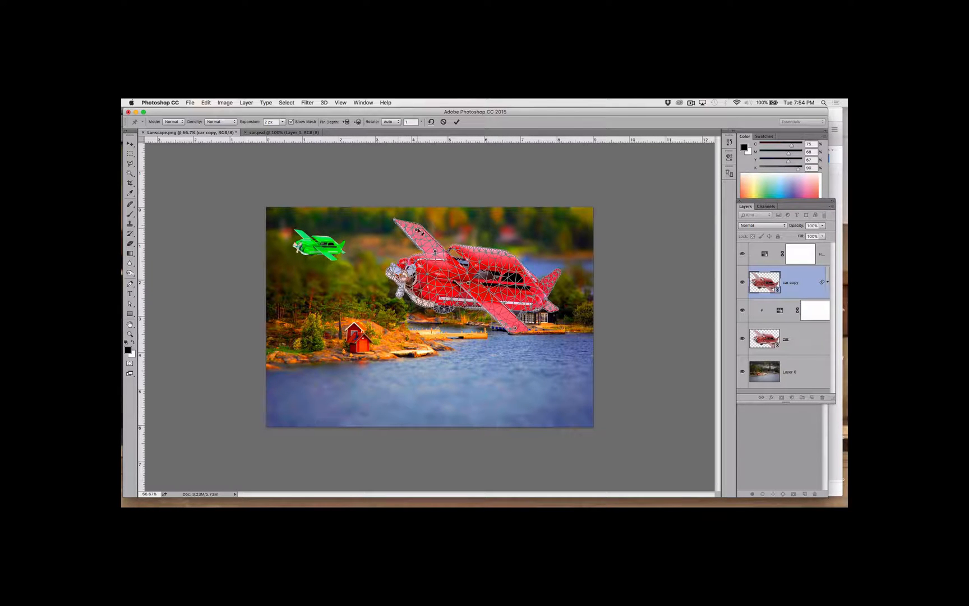
pyautogui.moveTo(418, 230); pyautogui.dragTo(427, 225)
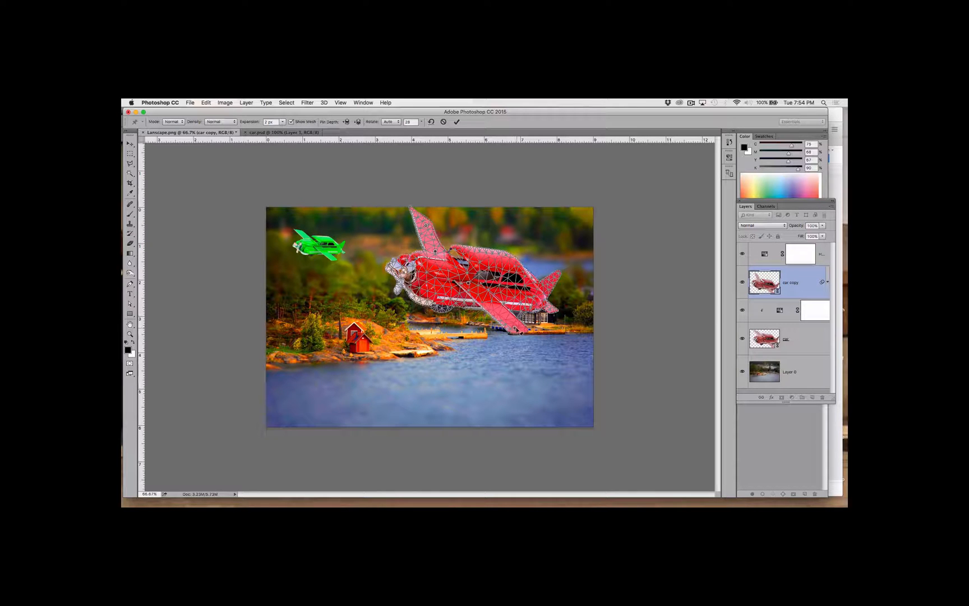
pyautogui.moveTo(521, 332); pyautogui.dragTo(534, 317)
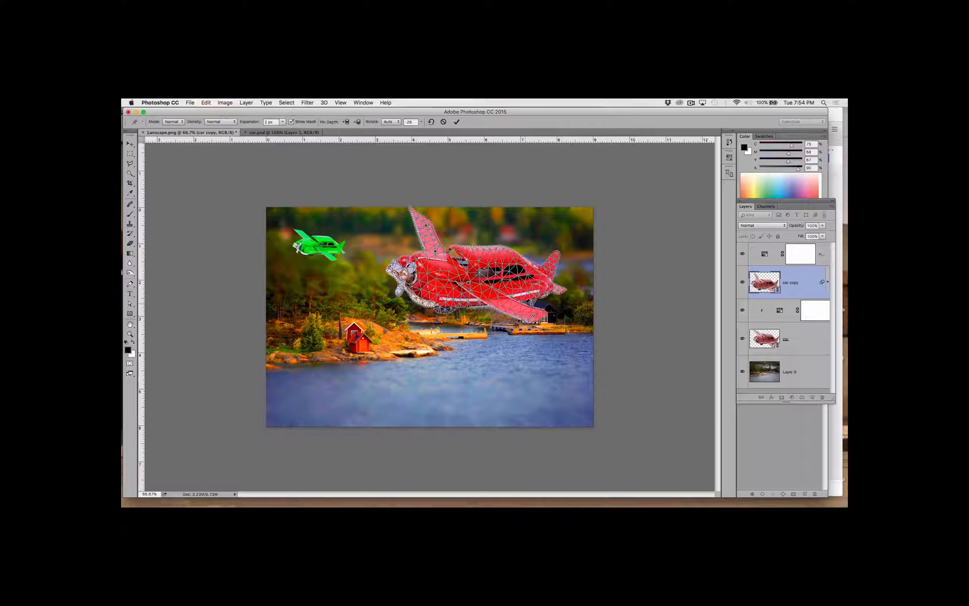
# Pin the large car's tail, bend its fin upright, commit the warp and move the car slightly lower.
pyautogui.click(543, 276)
pyautogui.click(556, 256)
pyautogui.moveTo(556, 255); pyautogui.dragTo(537, 238)
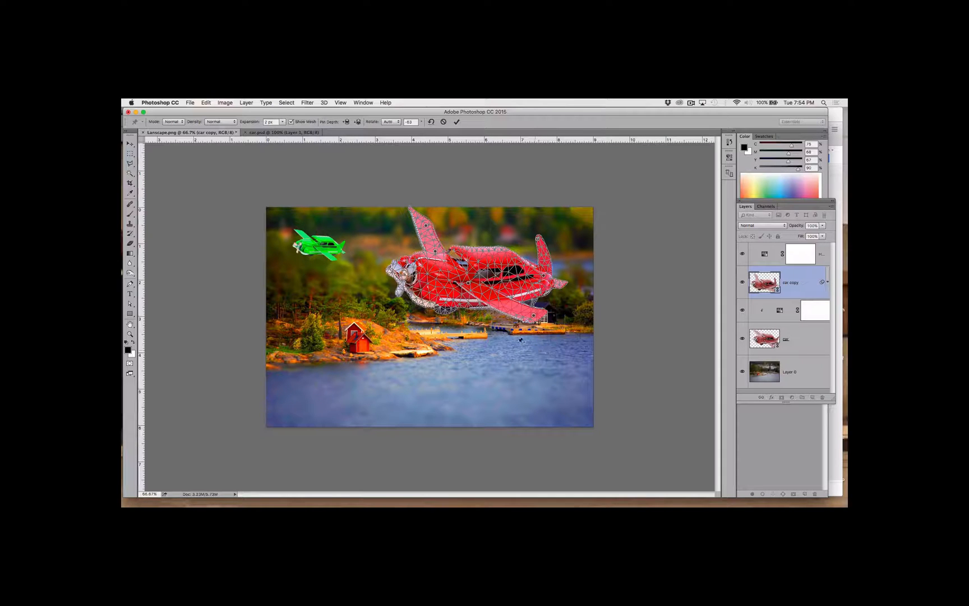
pyautogui.press('Return')
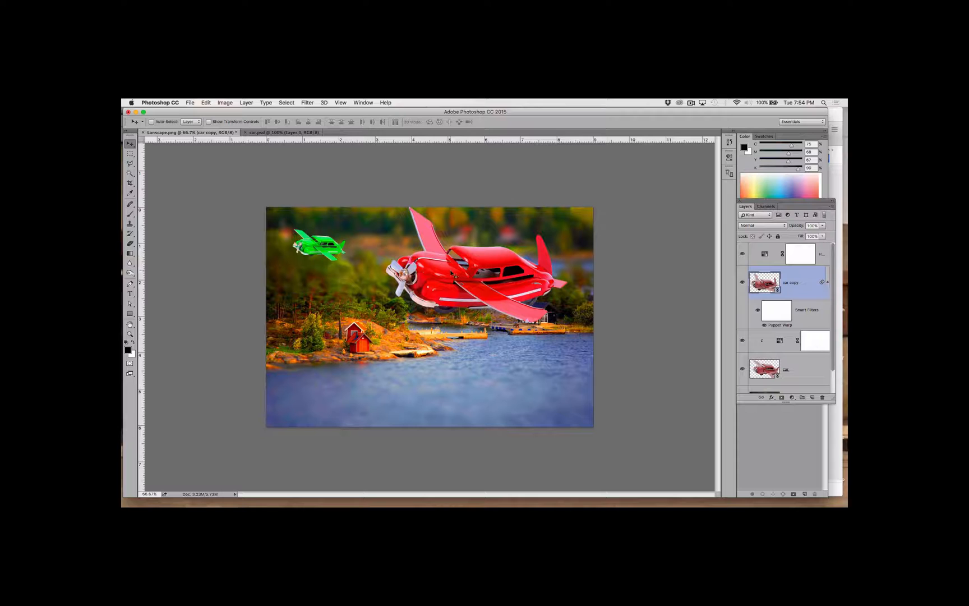
pyautogui.moveTo(452, 271); pyautogui.dragTo(453, 284)
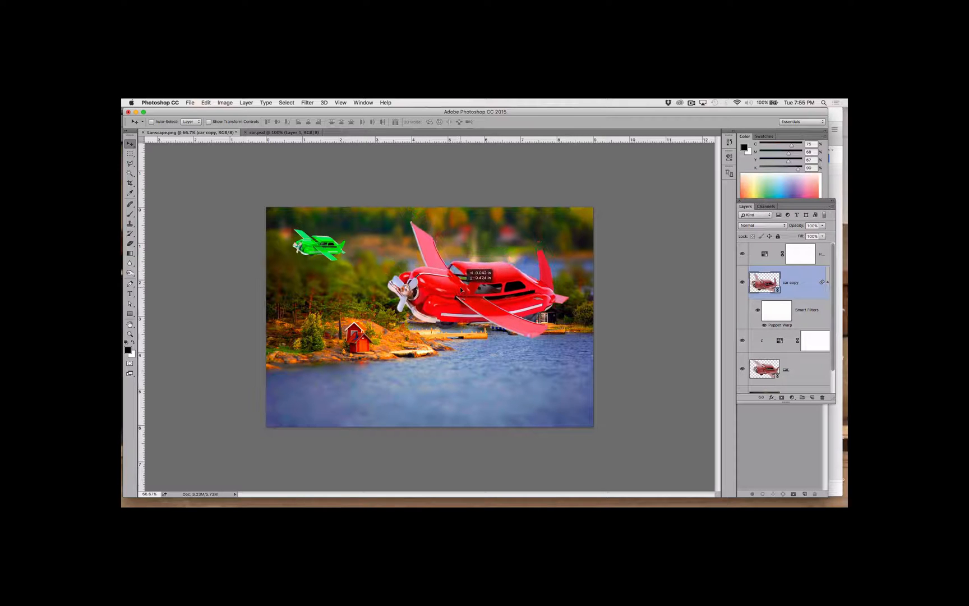
pyautogui.moveTo(521, 307); pyautogui.dragTo(519, 277)
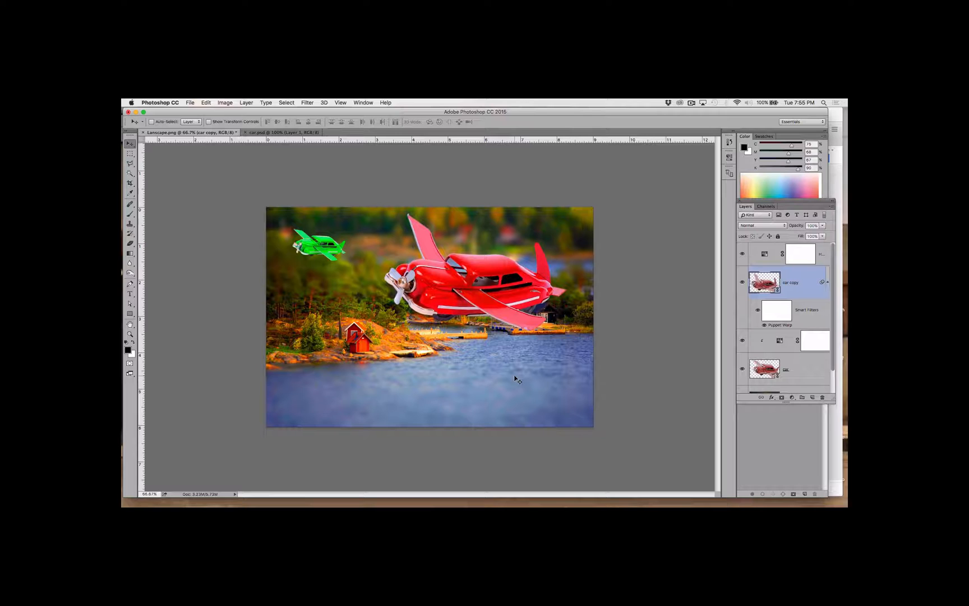
# Save the landscape as cars in space.psd with Maximize Compatibility enabled, and move the large car down over the shoreline.
pyautogui.press('super')
pyautogui.click(191, 103)
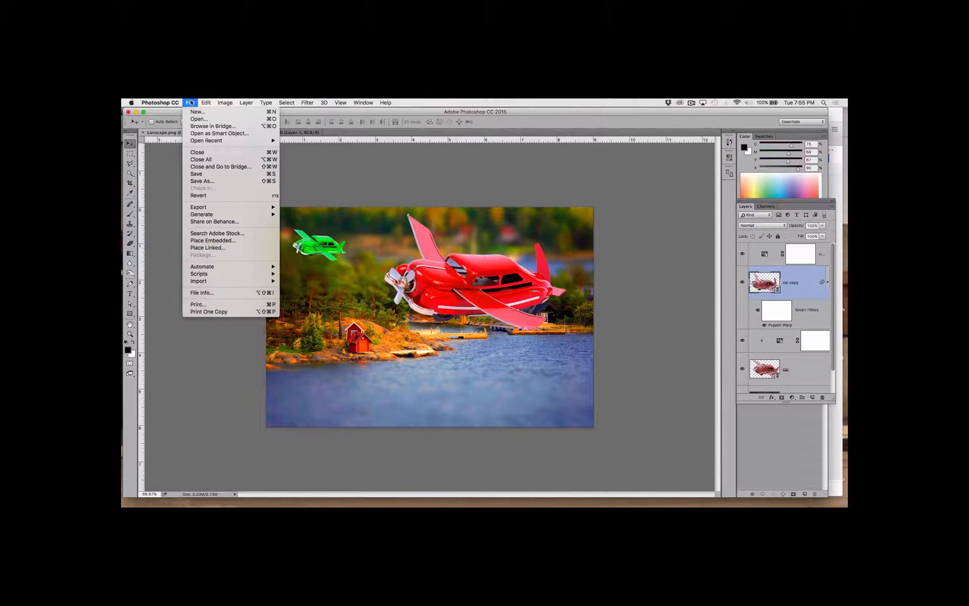
pyautogui.click(203, 174)
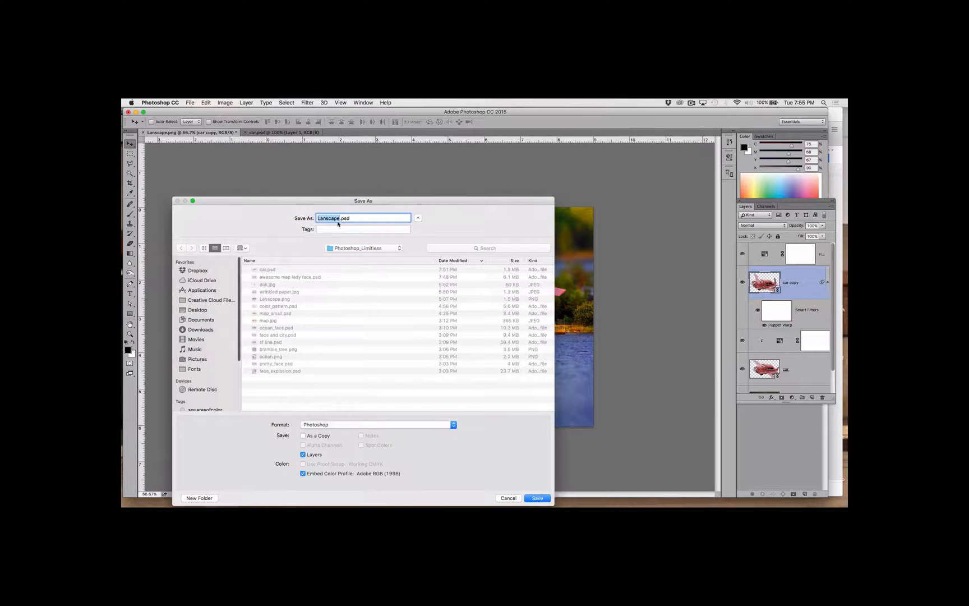
pyautogui.write('cars in space')
pyautogui.press('Return')
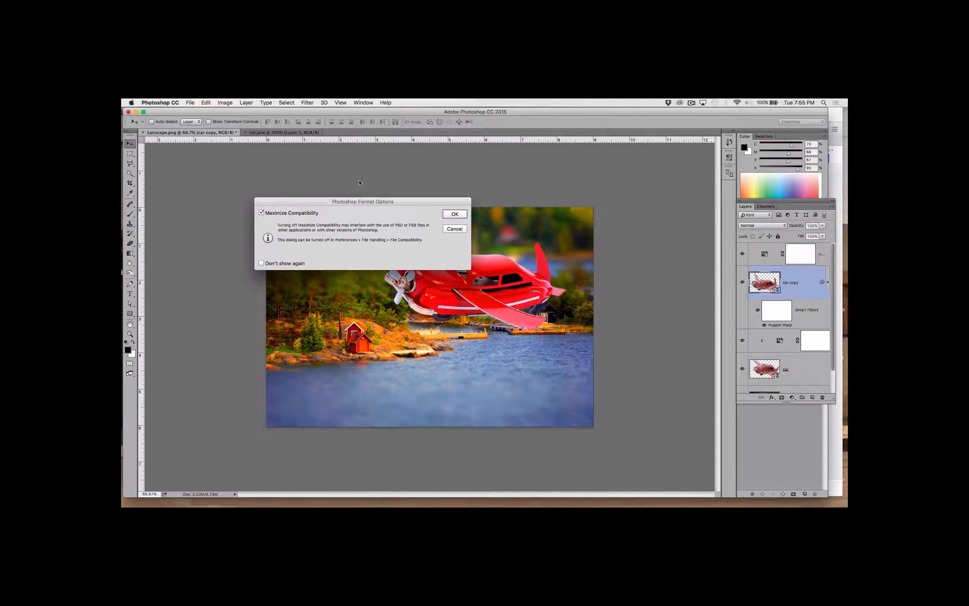
pyautogui.click(451, 214)
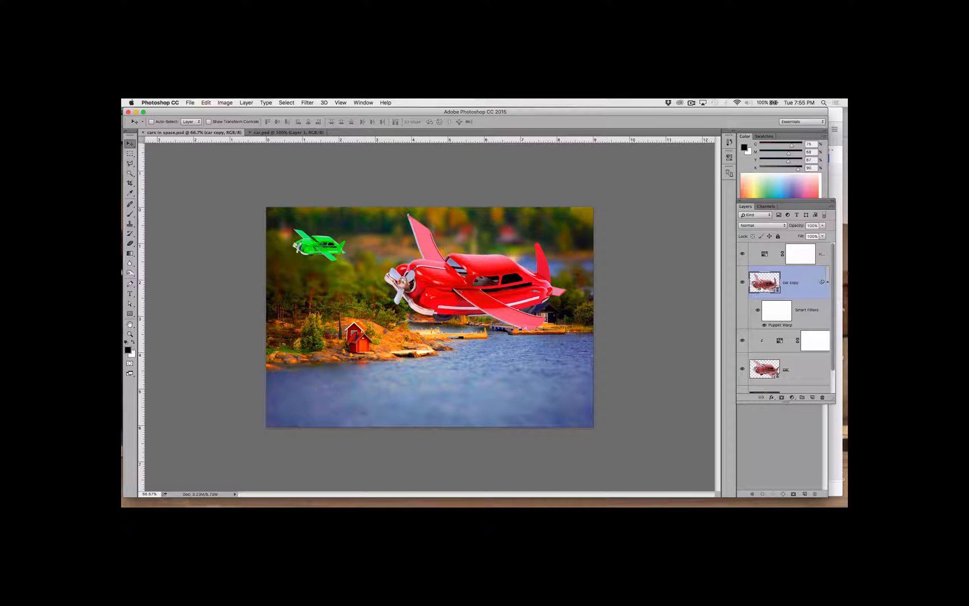
pyautogui.moveTo(505, 289); pyautogui.dragTo(499, 313)
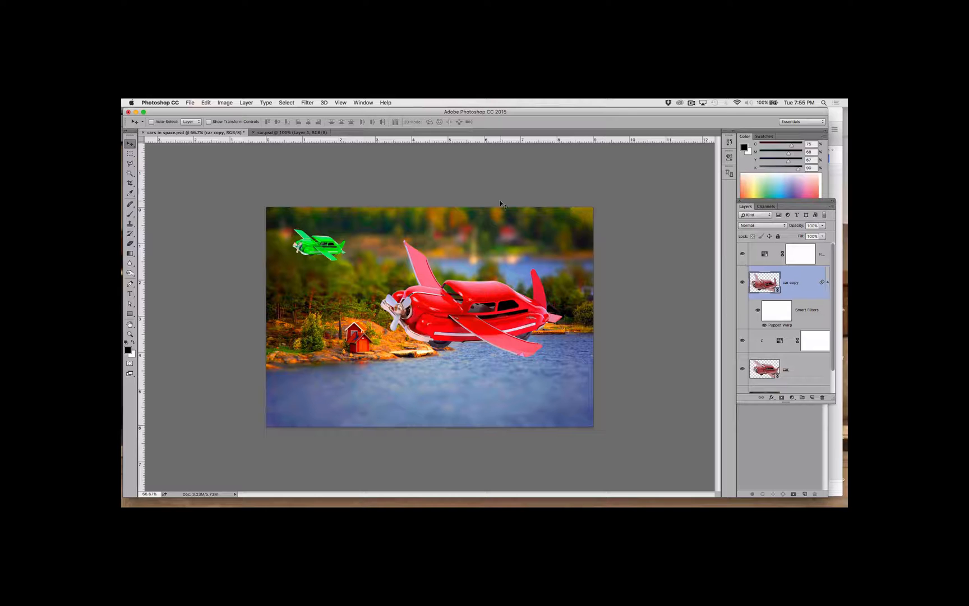
# In car.psd, mirror the whole car horizontally with Free Transform so it faces right and nearly fills the canvas width.
pyautogui.click(283, 133)
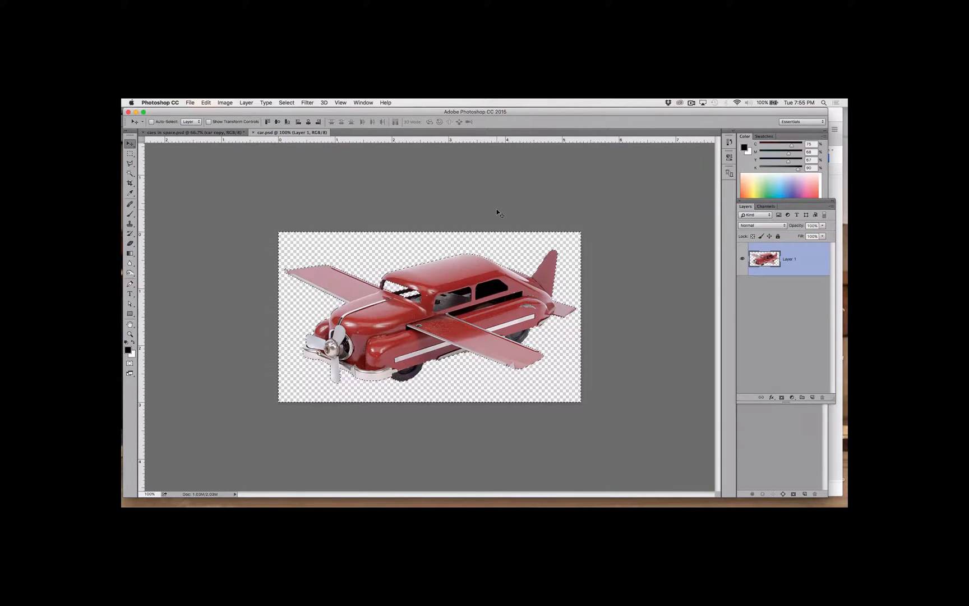
pyautogui.press('super+d')
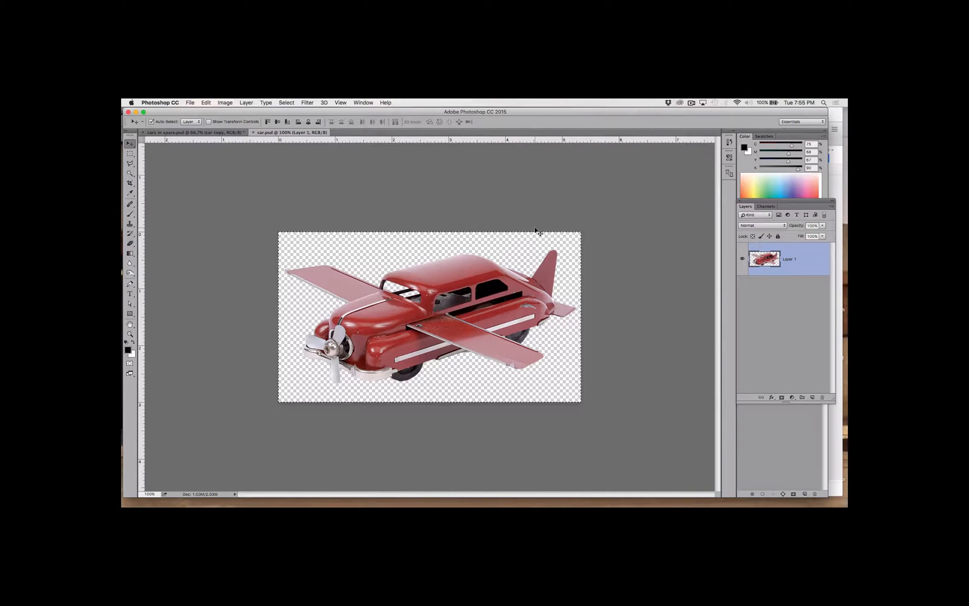
pyautogui.press('super+t')
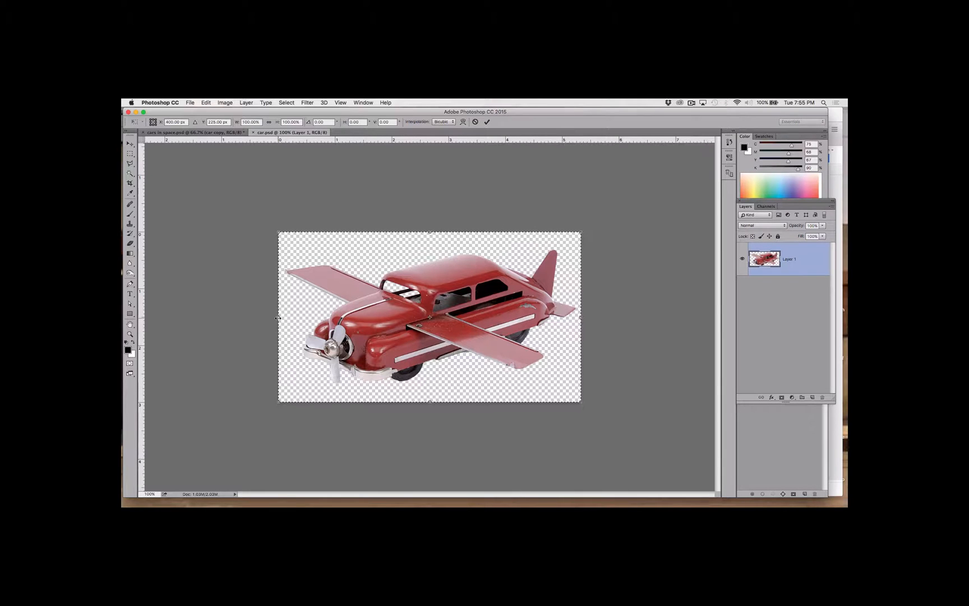
pyautogui.moveTo(280, 317)
pyautogui.mouseDown()
pyautogui.moveTo(495, 318)
pyautogui.moveTo(585, 335)
pyautogui.moveTo(556, 316)
pyautogui.moveTo(278, 318)
pyautogui.mouseUp()
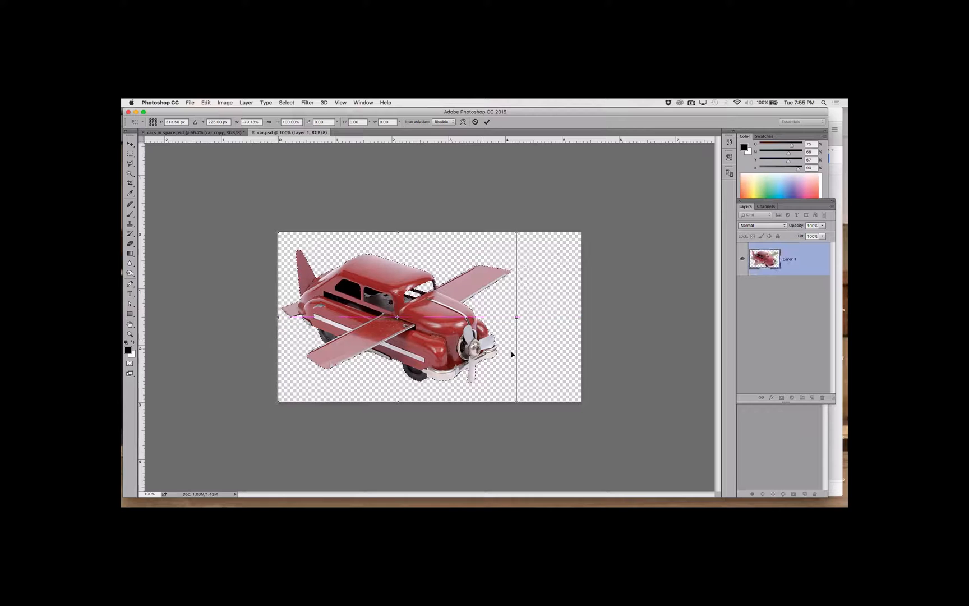
pyautogui.moveTo(517, 318); pyautogui.dragTo(576, 319)
pyautogui.press('Return')
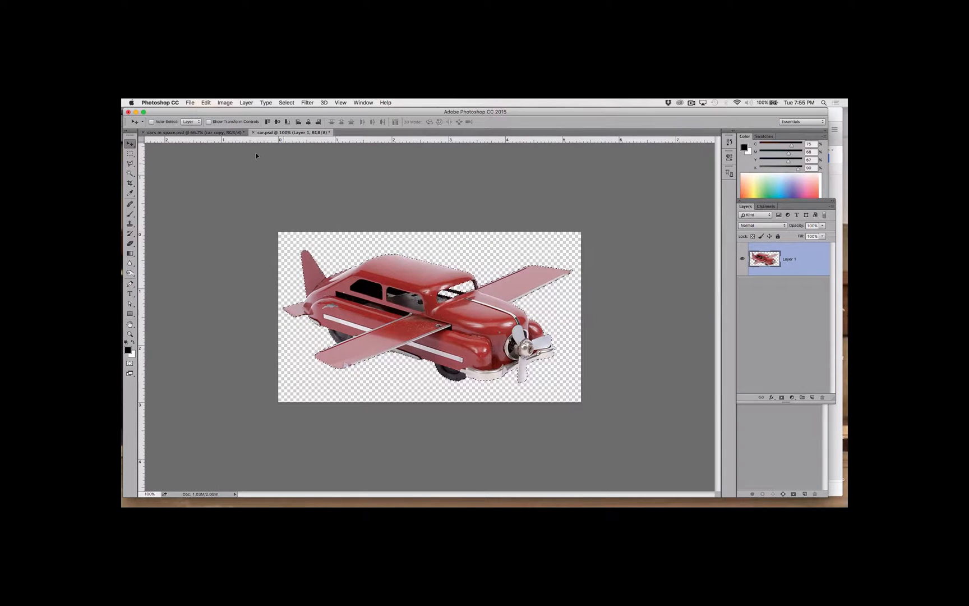
# Save the mirrored car.psd and check the linked cars in cars in space.psd.
pyautogui.click(206, 134)
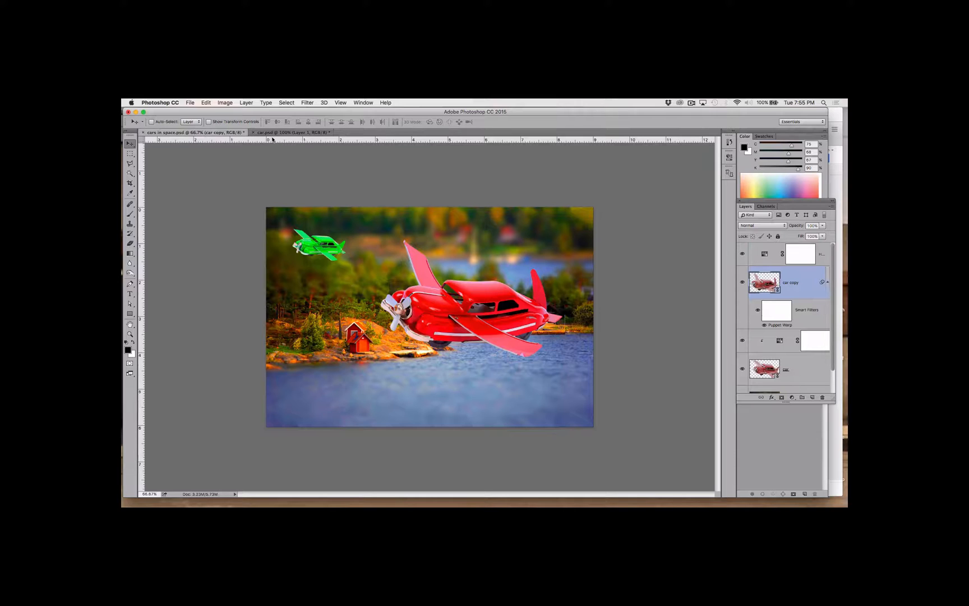
pyautogui.click(289, 132)
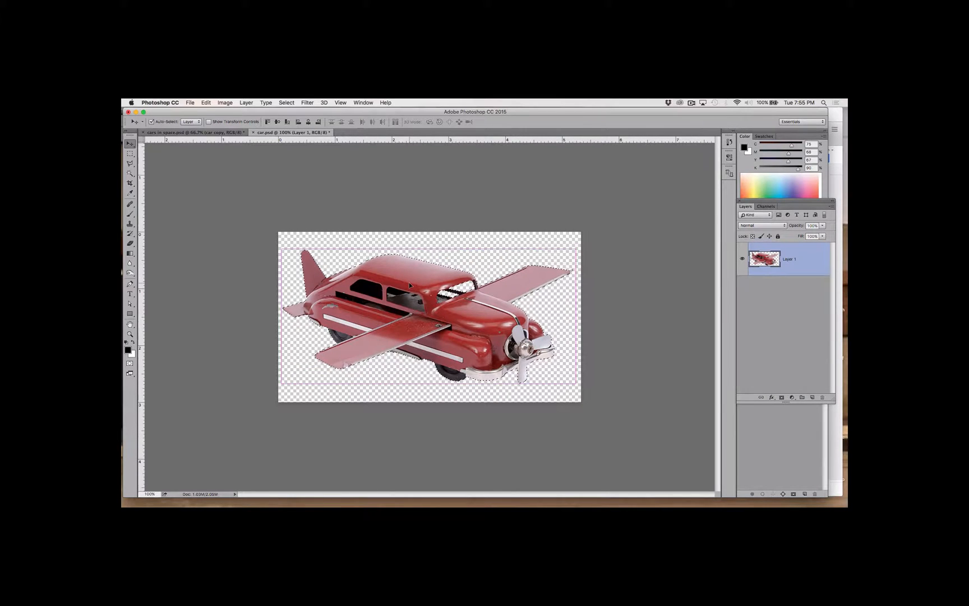
pyautogui.press('super+s')
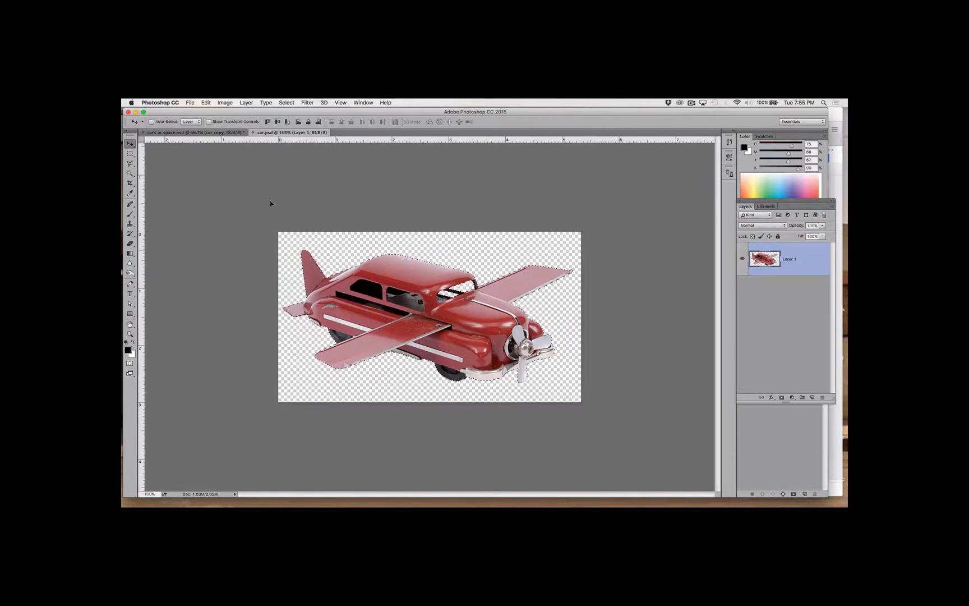
pyautogui.click(220, 133)
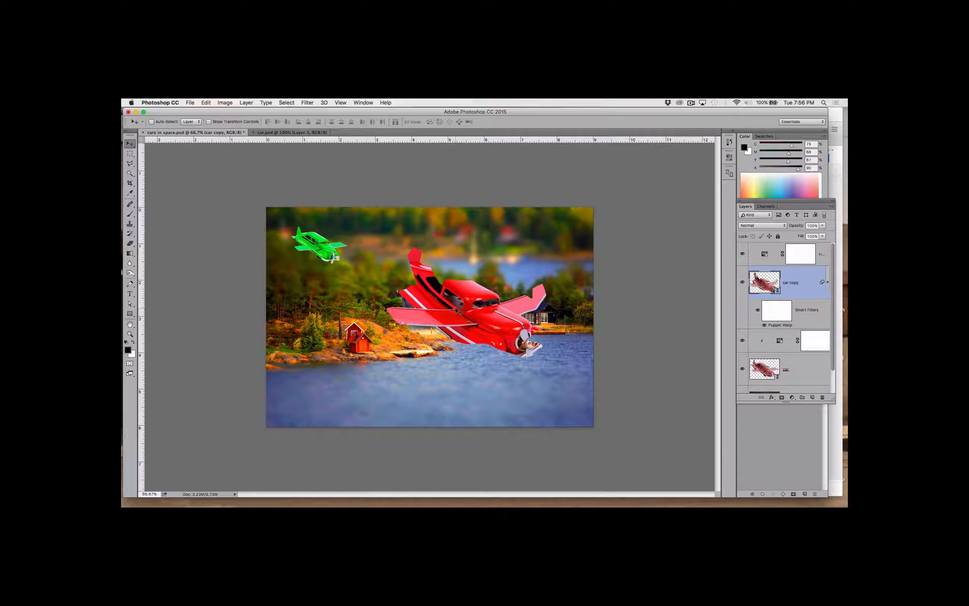
# Return to car.psd and undo the car's horizontal mirroring.
pyautogui.click(305, 133)
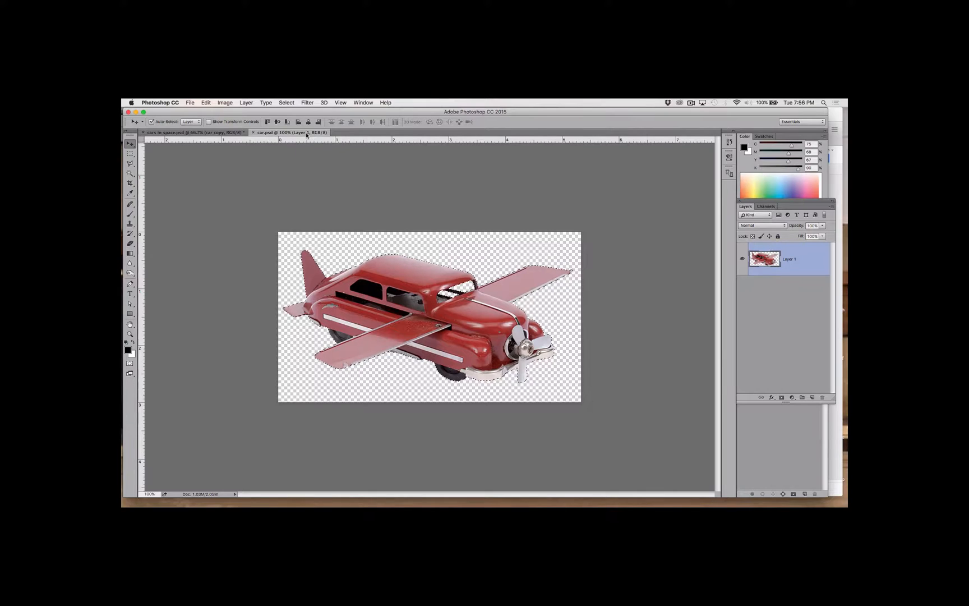
pyautogui.press('super+z')
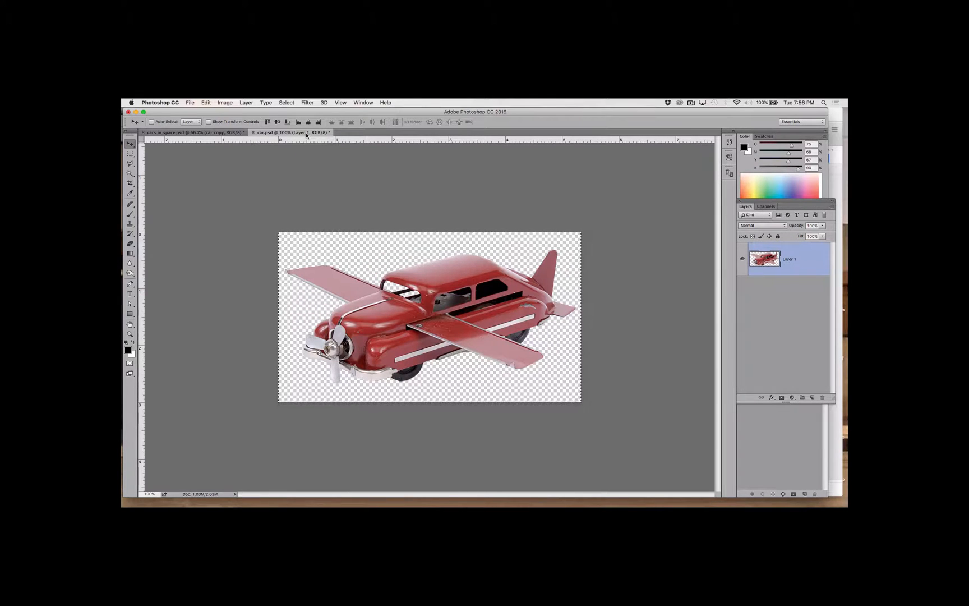
# Open doll.jpg from the Photoshop_Limitless folder and copy its entire image.
pyautogui.click(362, 103)
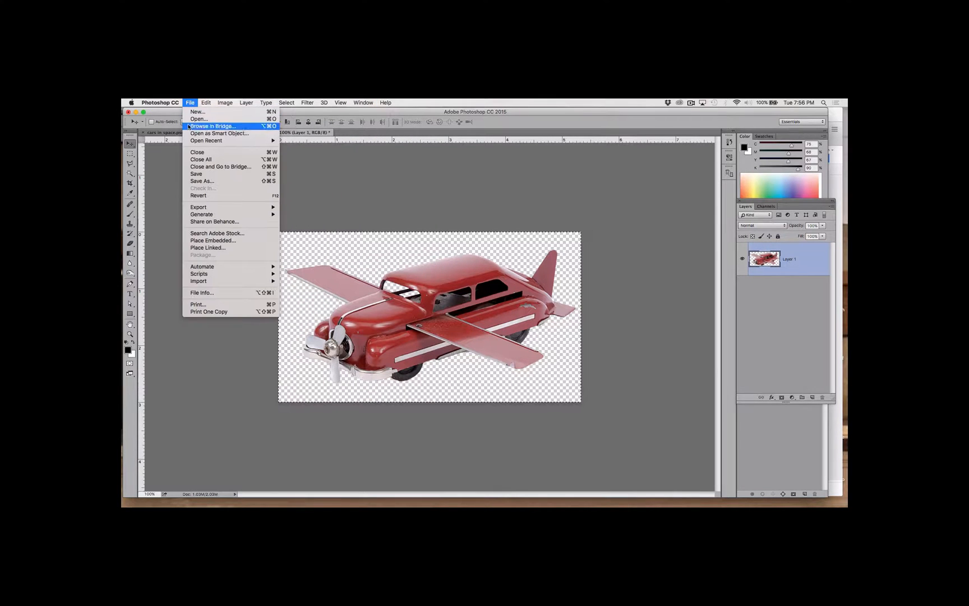
pyautogui.click(191, 119)
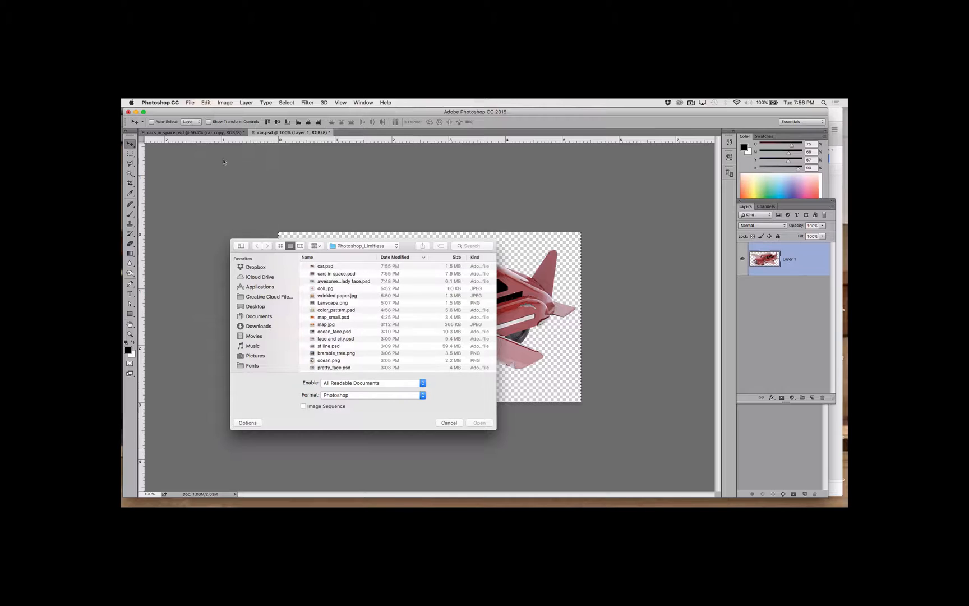
pyautogui.click(323, 288)
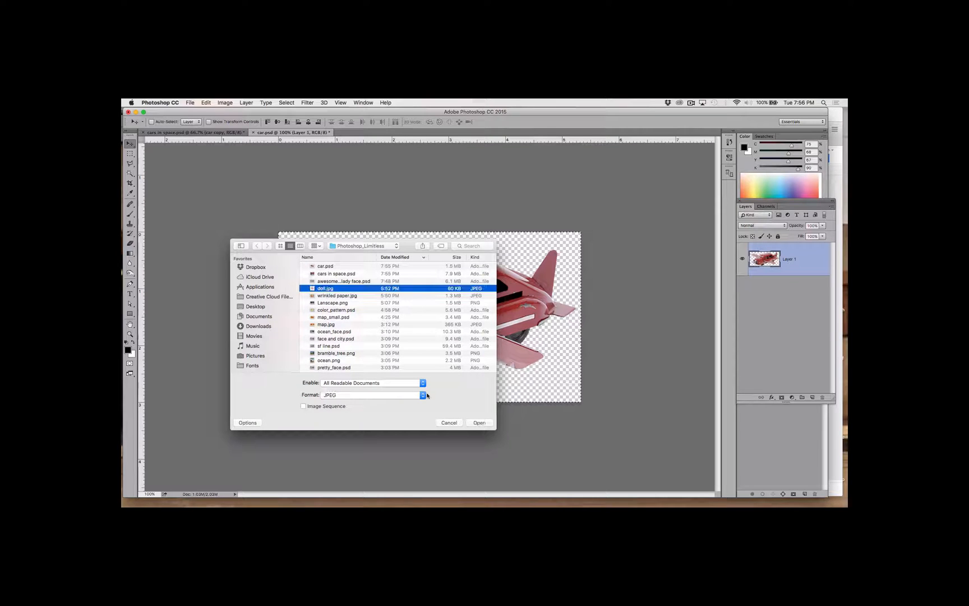
pyautogui.click(474, 423)
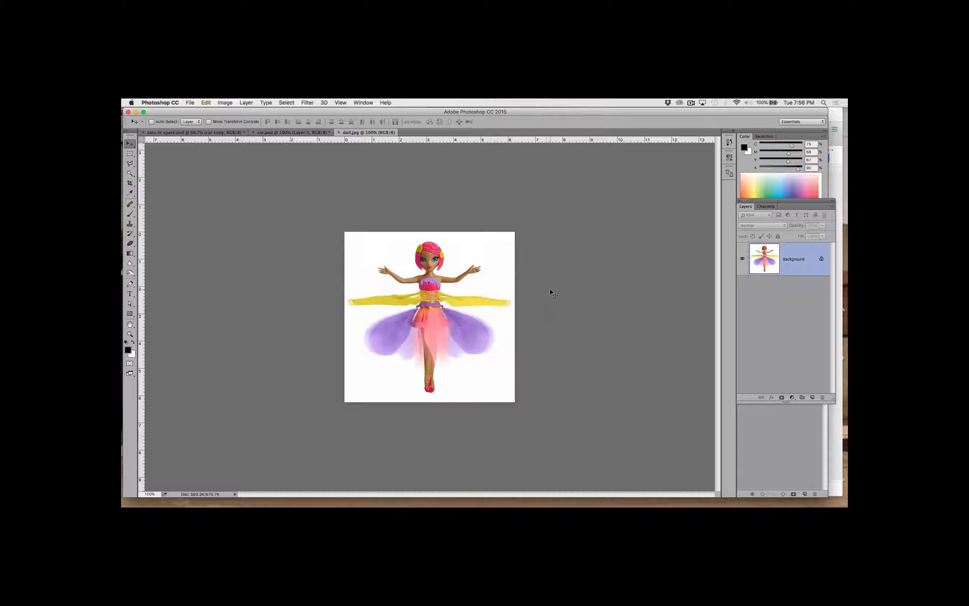
pyautogui.press('super+a')
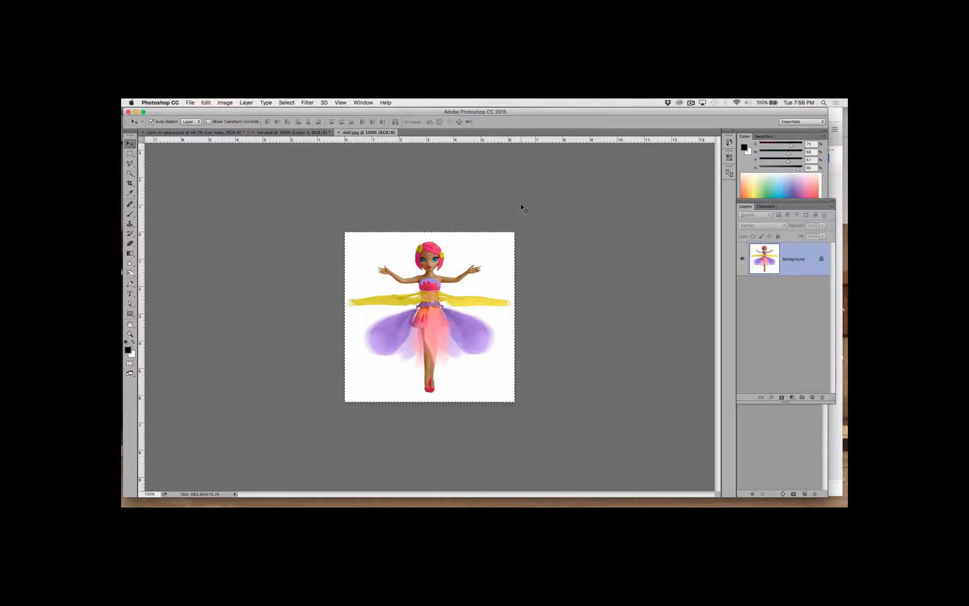
pyautogui.press('super+c')
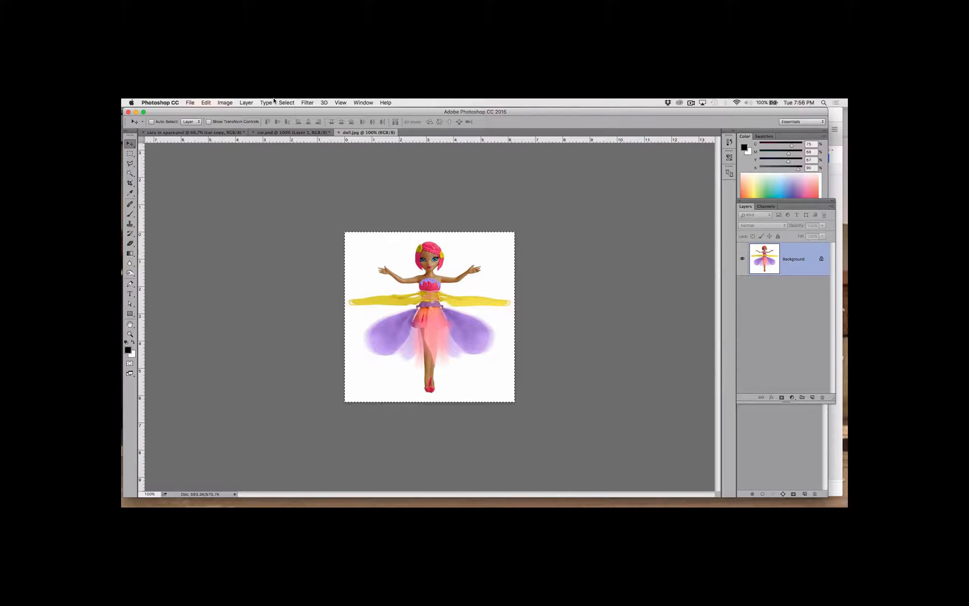
# Paste the doll image into car.psd as a new layer and Free Transform it sideways, head facing left, to nearly fill the canvas.
pyautogui.click(292, 132)
pyautogui.press('super+v')
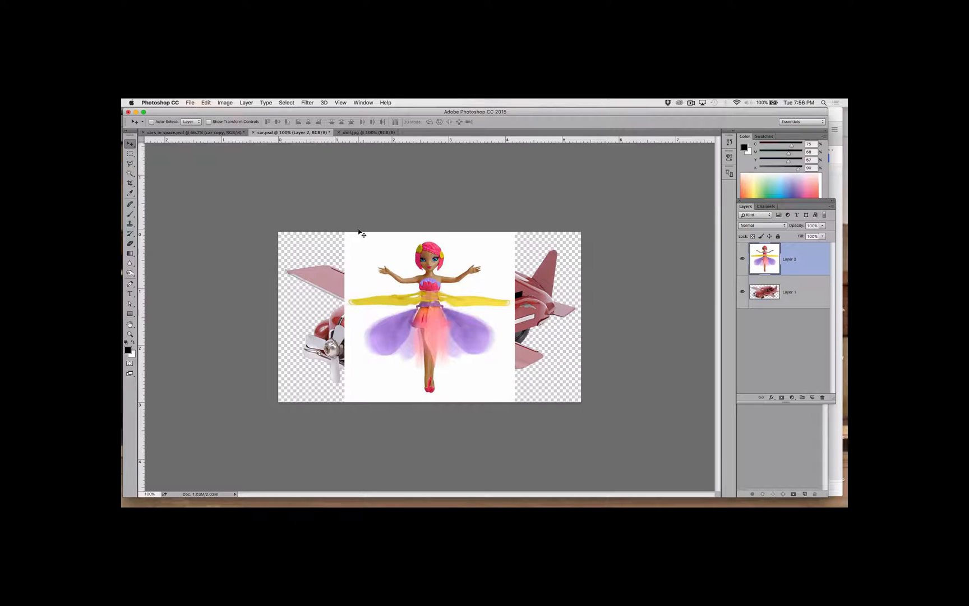
pyautogui.press('super+t')
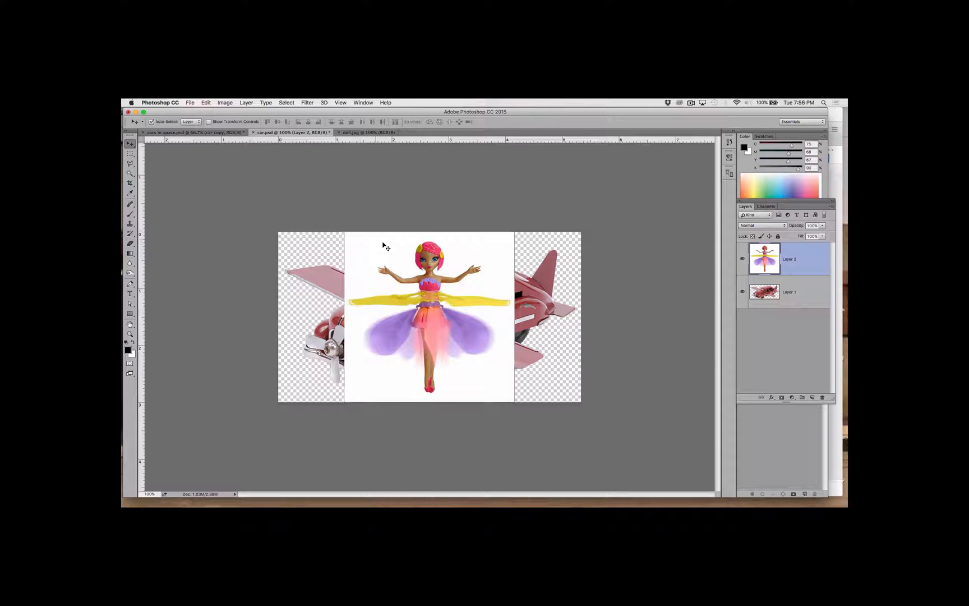
pyautogui.moveTo(521, 402); pyautogui.dragTo(569, 241)
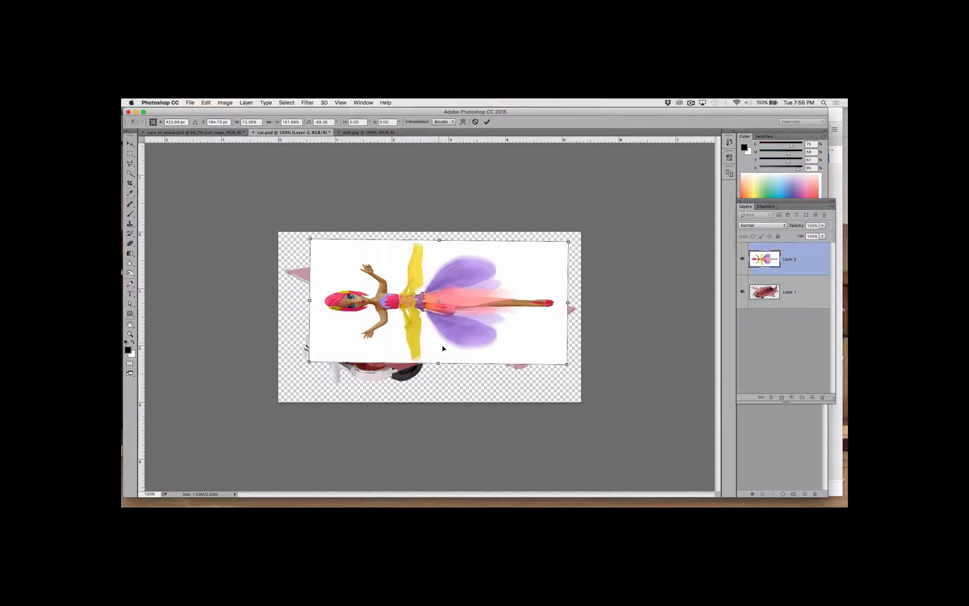
pyautogui.moveTo(440, 361); pyautogui.dragTo(403, 386)
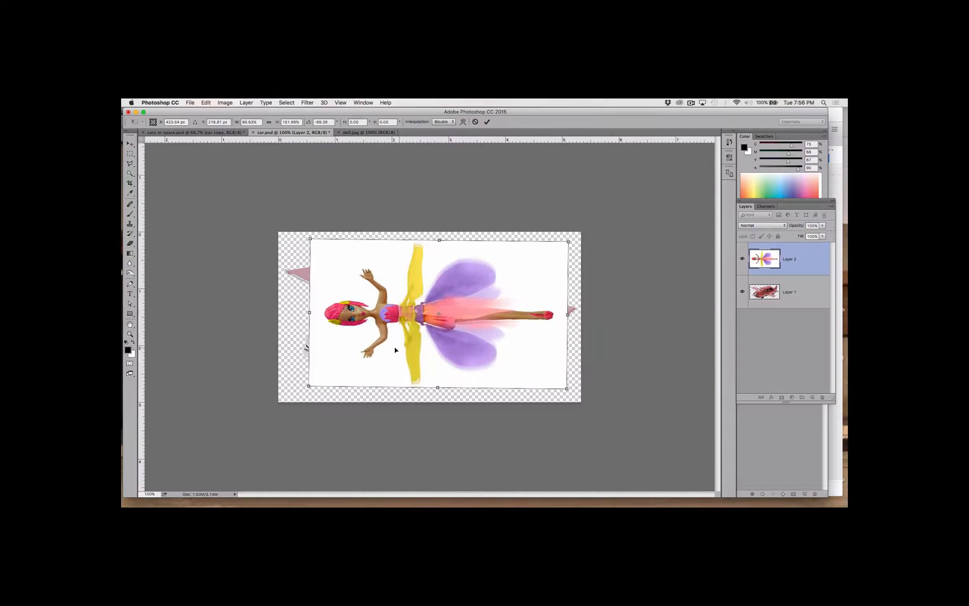
pyautogui.moveTo(400, 348); pyautogui.dragTo(372, 354)
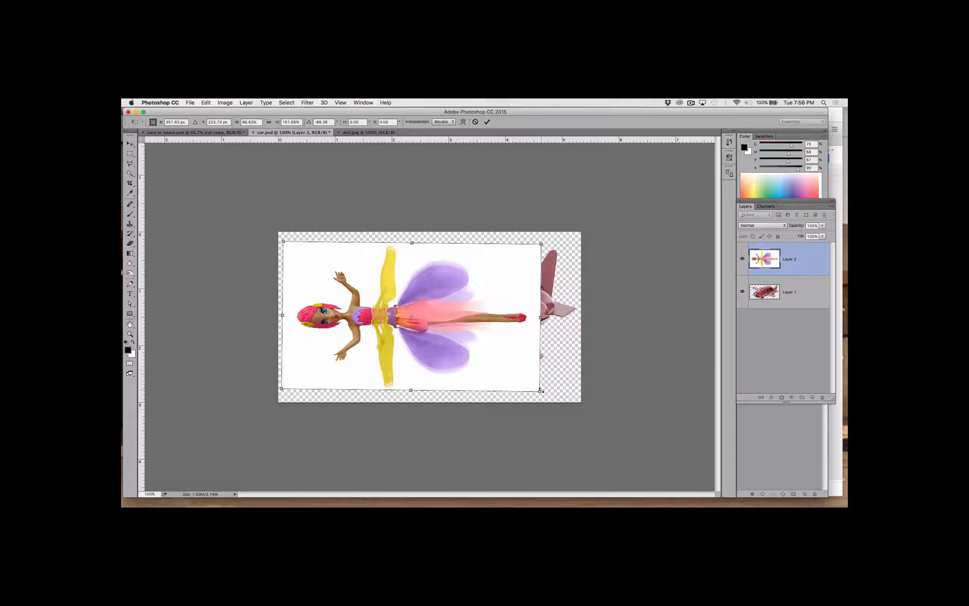
pyautogui.moveTo(541, 242); pyautogui.dragTo(582, 236)
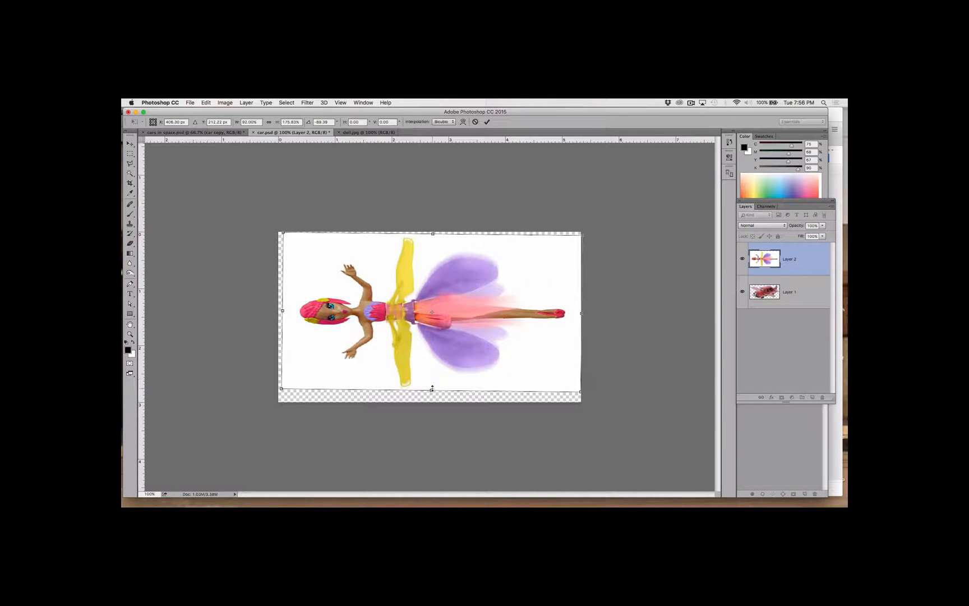
pyautogui.moveTo(431, 390); pyautogui.dragTo(433, 400)
pyautogui.press('Return')
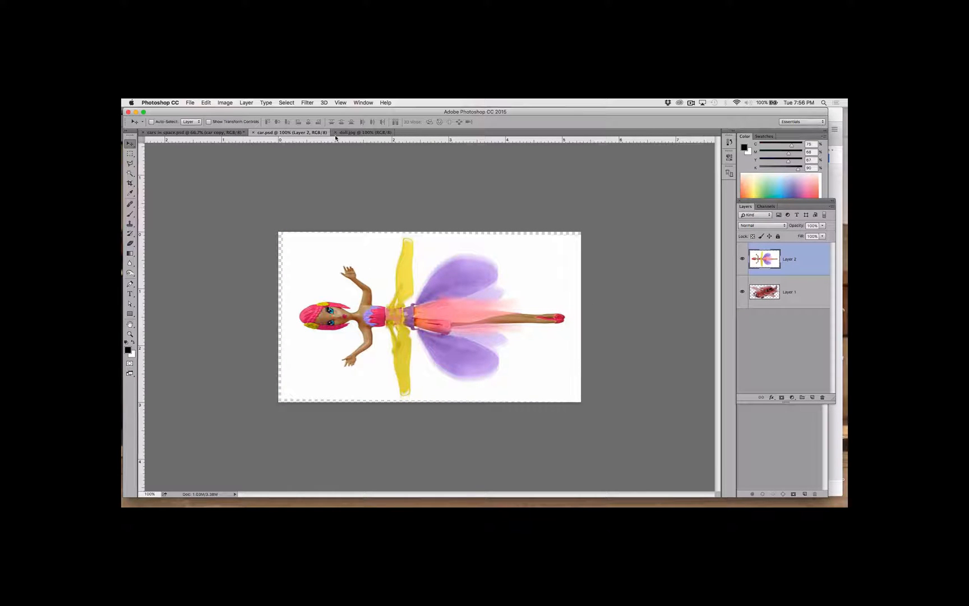
# Save car.psd with the doll layer and check how the linked cars update in cars in space.psd.
pyautogui.click(214, 133)
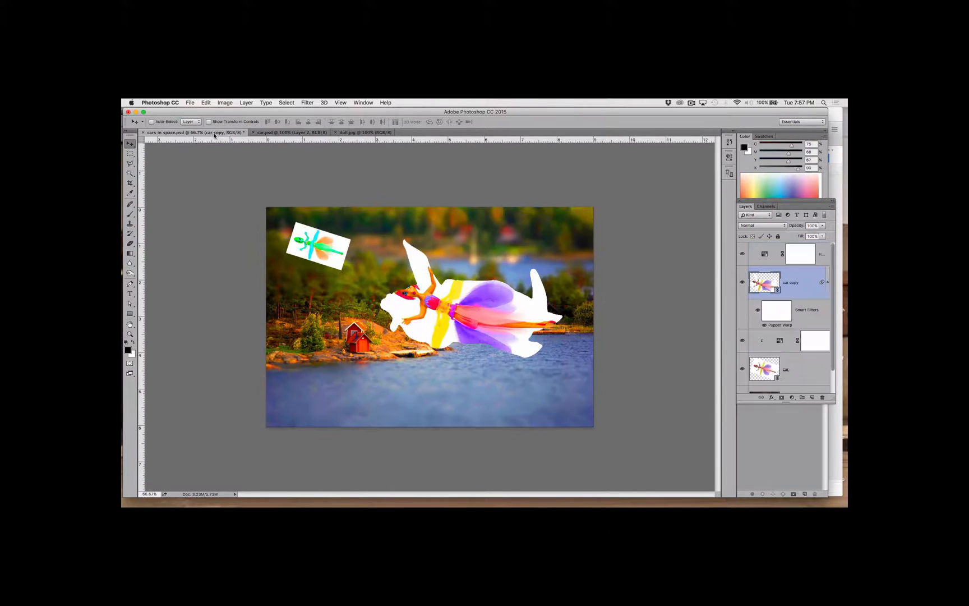
pyautogui.moveTo(358, 509)
# In car.psd, delete Layer 1 with the car and the extra channels car and Blue copy, and save the file.
pyautogui.click(274, 131)
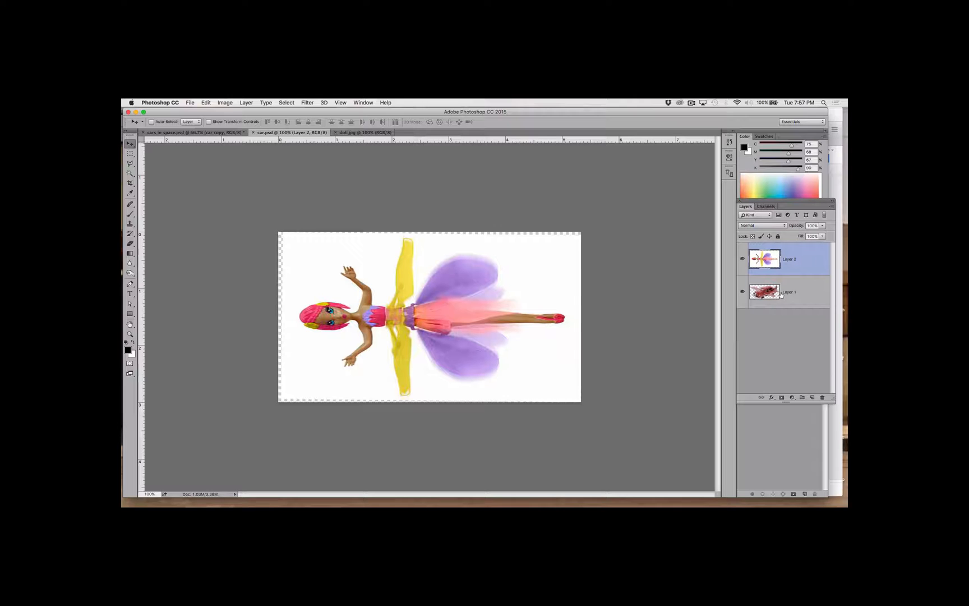
pyautogui.moveTo(791, 295); pyautogui.dragTo(823, 398)
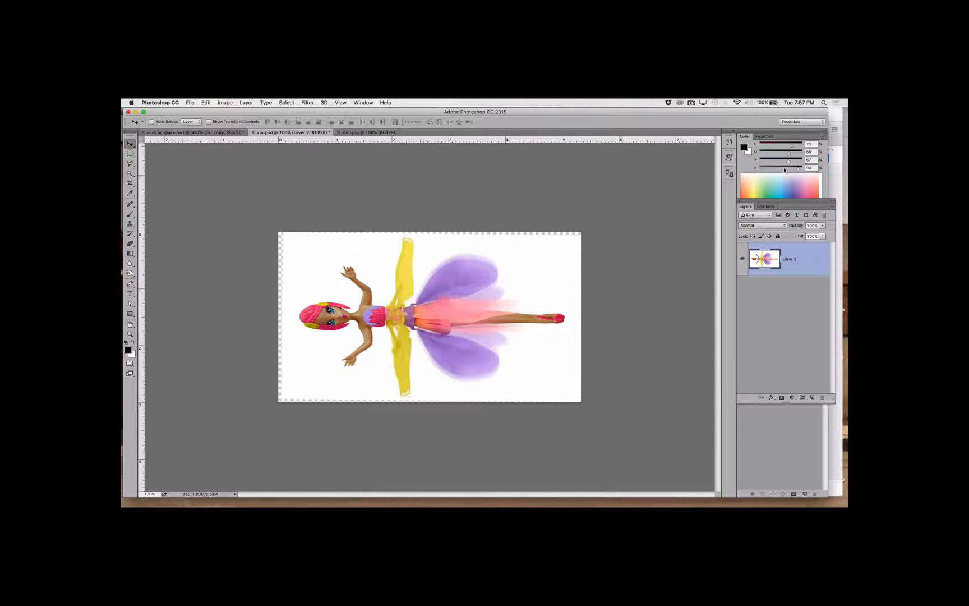
pyautogui.click(766, 206)
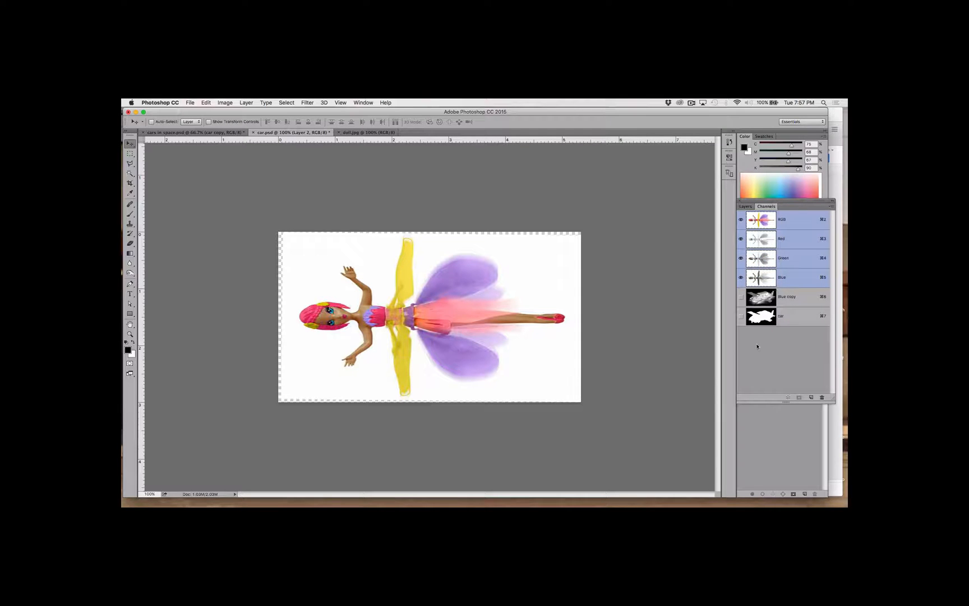
pyautogui.moveTo(784, 315); pyautogui.dragTo(822, 397)
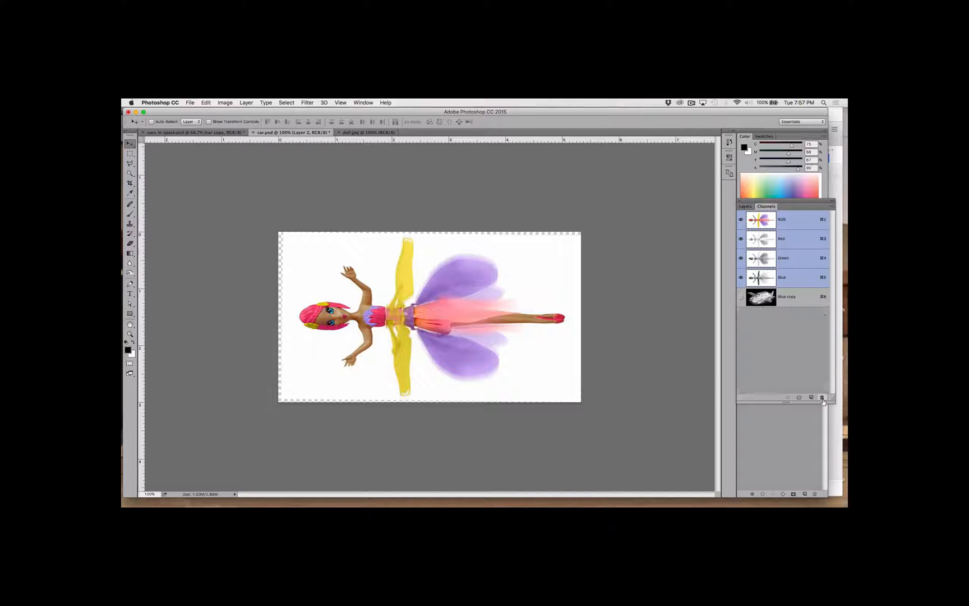
pyautogui.moveTo(793, 304); pyautogui.dragTo(822, 397)
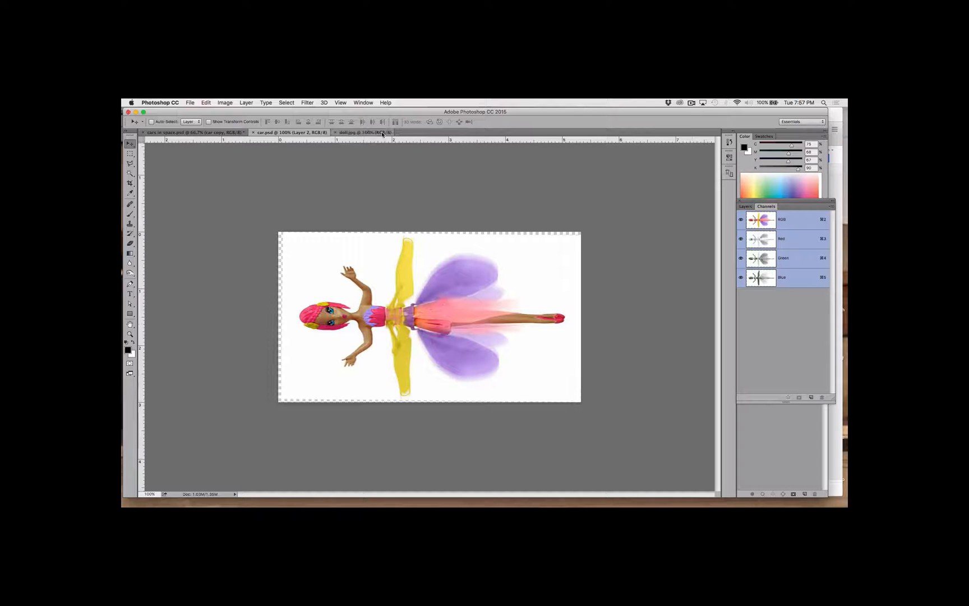
# Examine the linked cars in cars in space.psd, including the document's channels and layer stack.
pyautogui.click(195, 133)
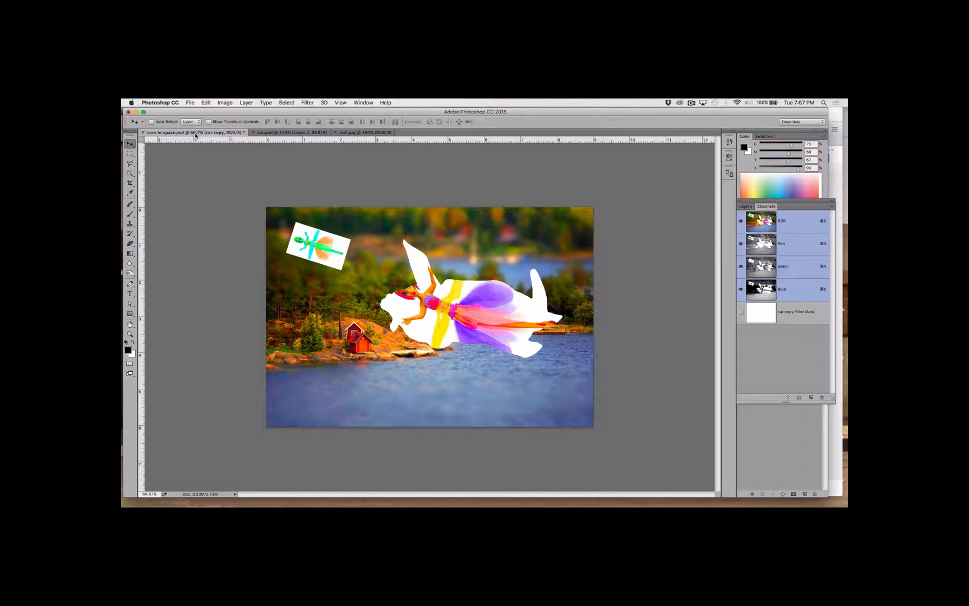
pyautogui.click(362, 103)
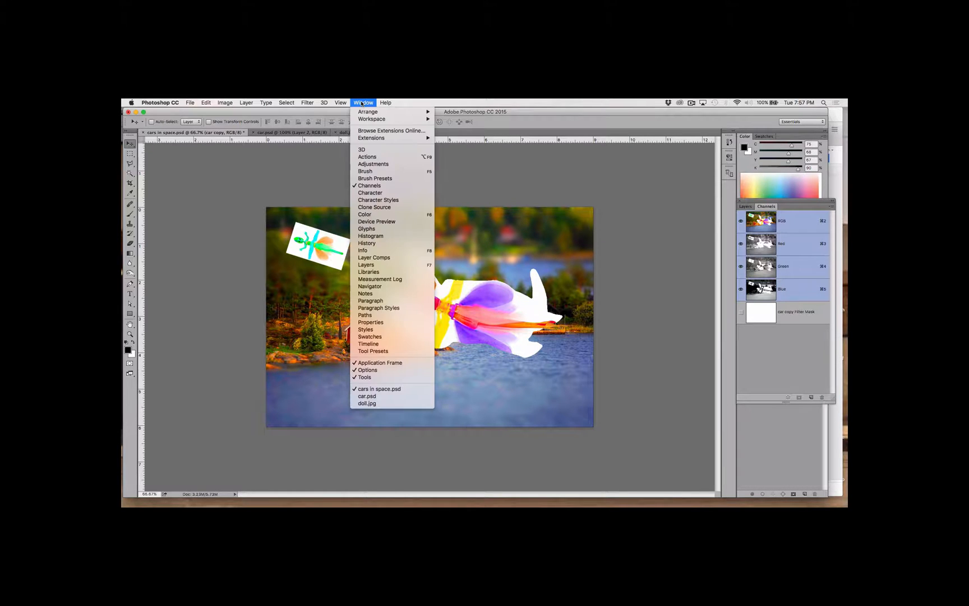
pyautogui.click(362, 103)
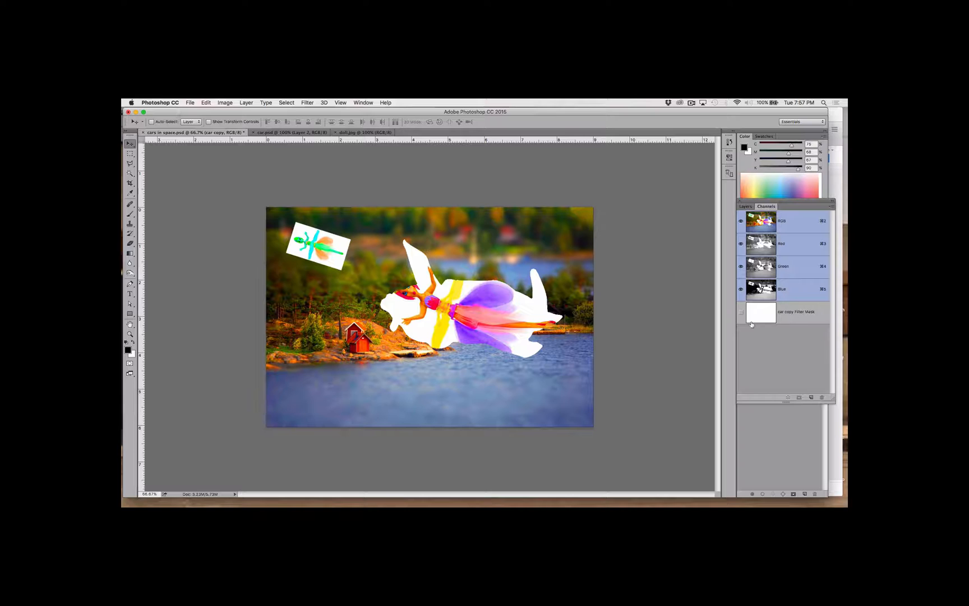
pyautogui.click(744, 208)
pyautogui.scroll(-3, 772, 324)
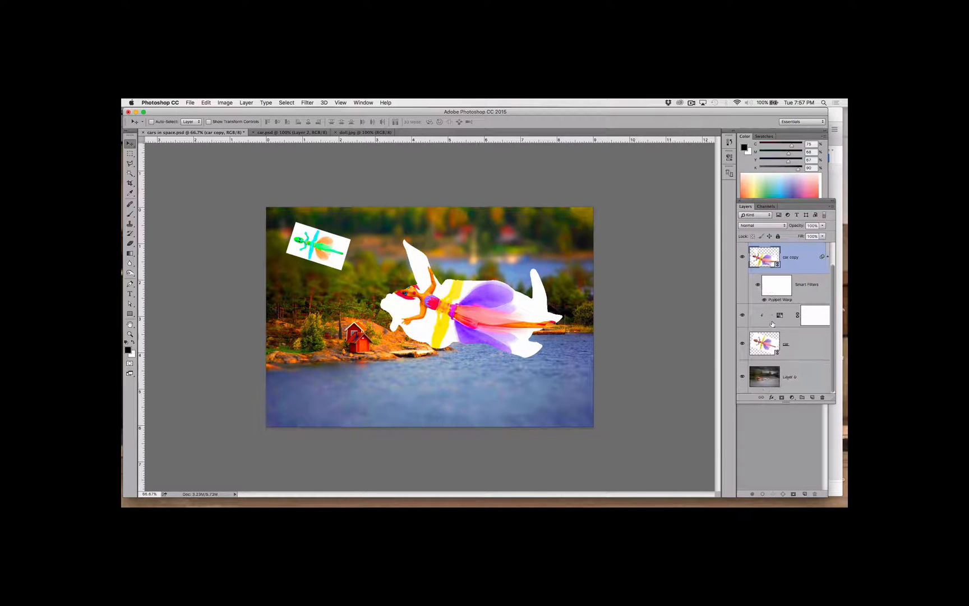
pyautogui.scroll(3, 772, 324)
pyautogui.scroll(-3, 773, 324)
pyautogui.scroll(3, 773, 325)
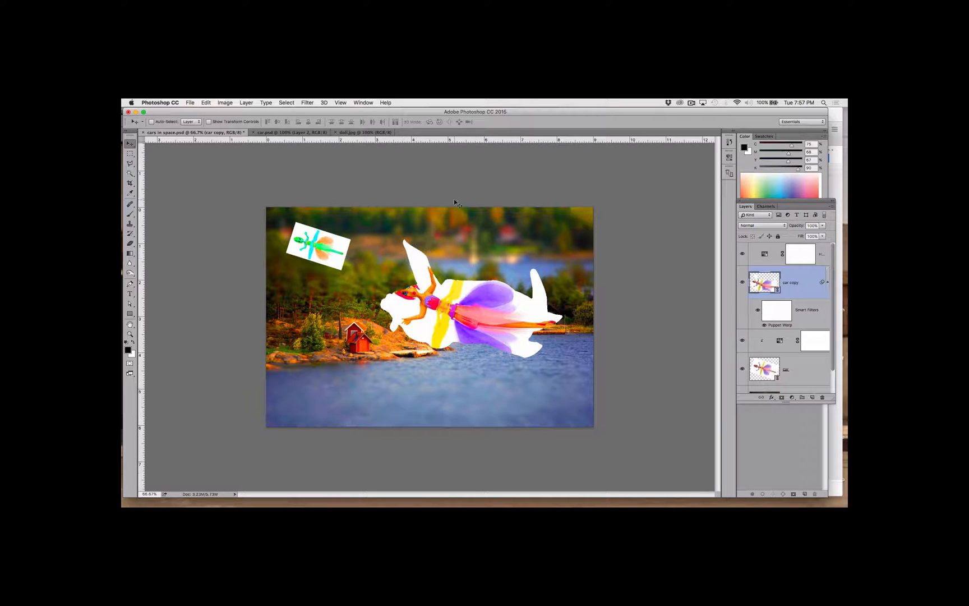
# Return to car.psd, undo the deletions and the doll's transform, and delete the pasted doll layer.
pyautogui.click(363, 103)
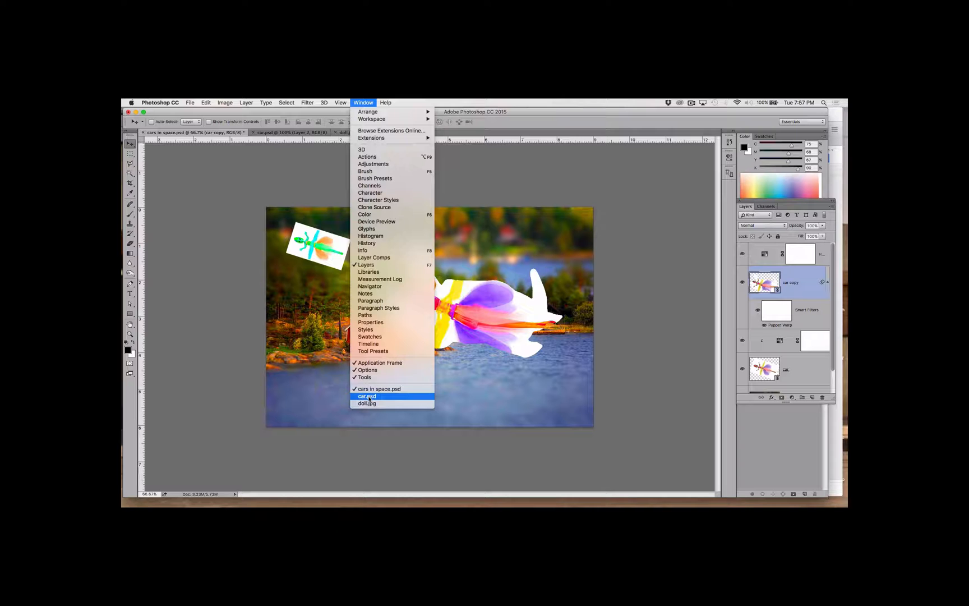
pyautogui.click(368, 396)
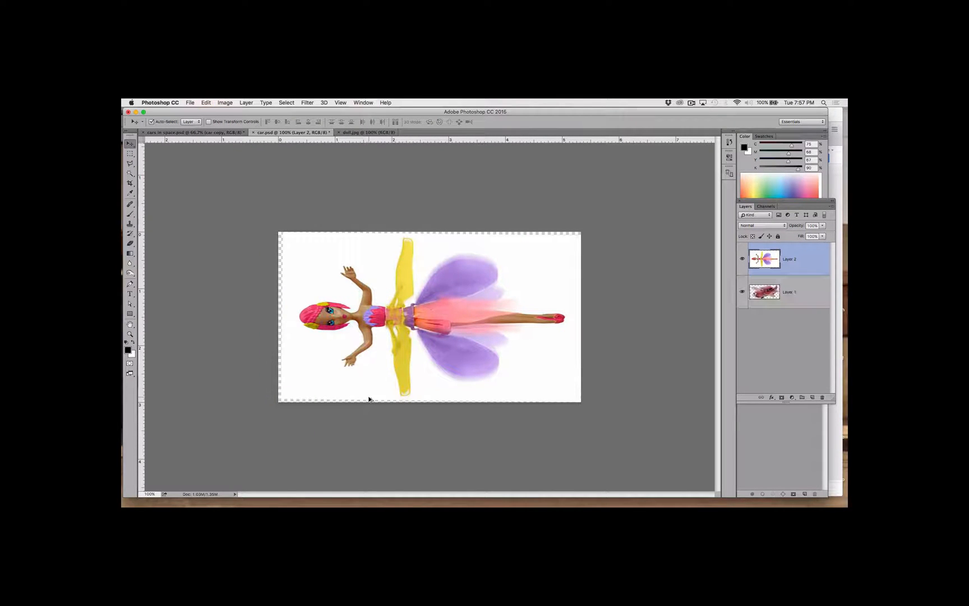
pyautogui.press('alt+super+z')
pyautogui.press('alt+super+z')
pyautogui.press('alt+super+z')
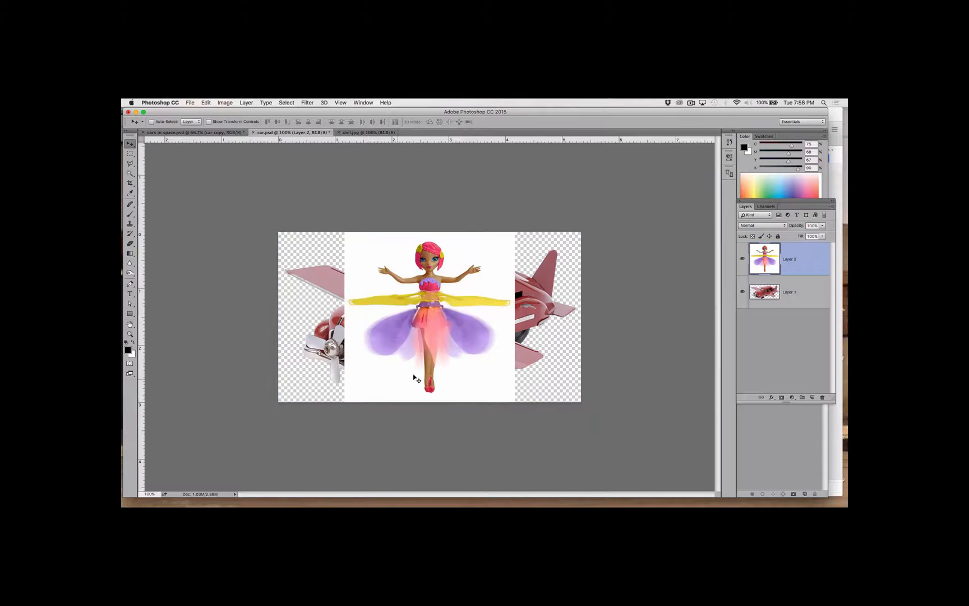
pyautogui.moveTo(800, 245); pyautogui.dragTo(823, 397)
# Save car.psd with only the original car and check the linked cars in cars in space.psd.
pyautogui.press('super+s')
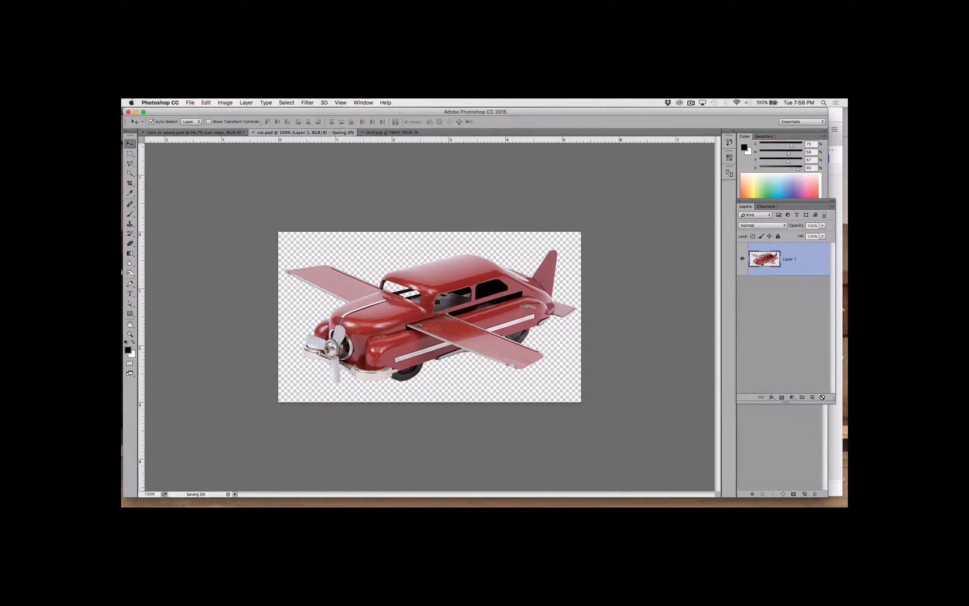
pyautogui.click(226, 132)
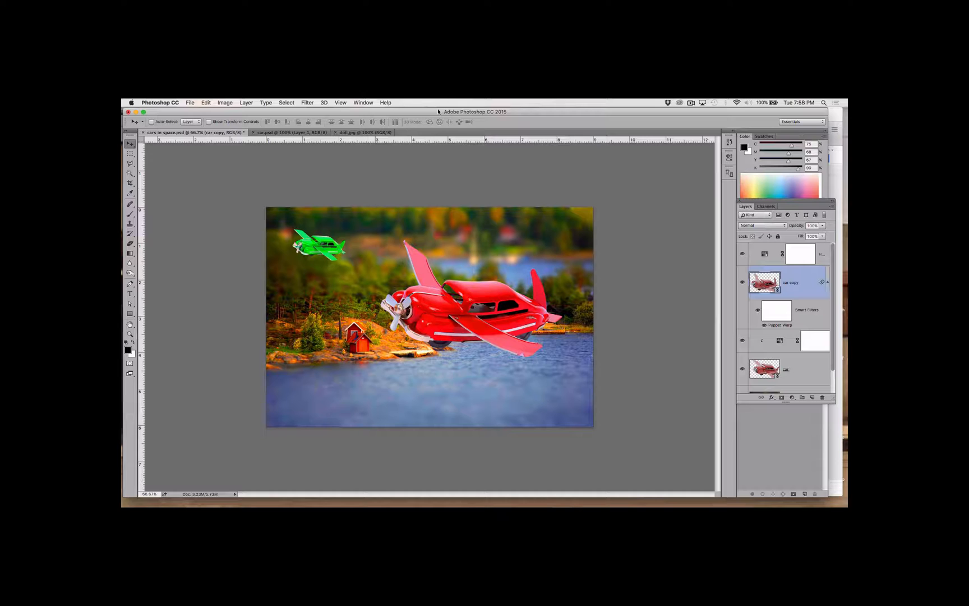
pyautogui.click(311, 134)
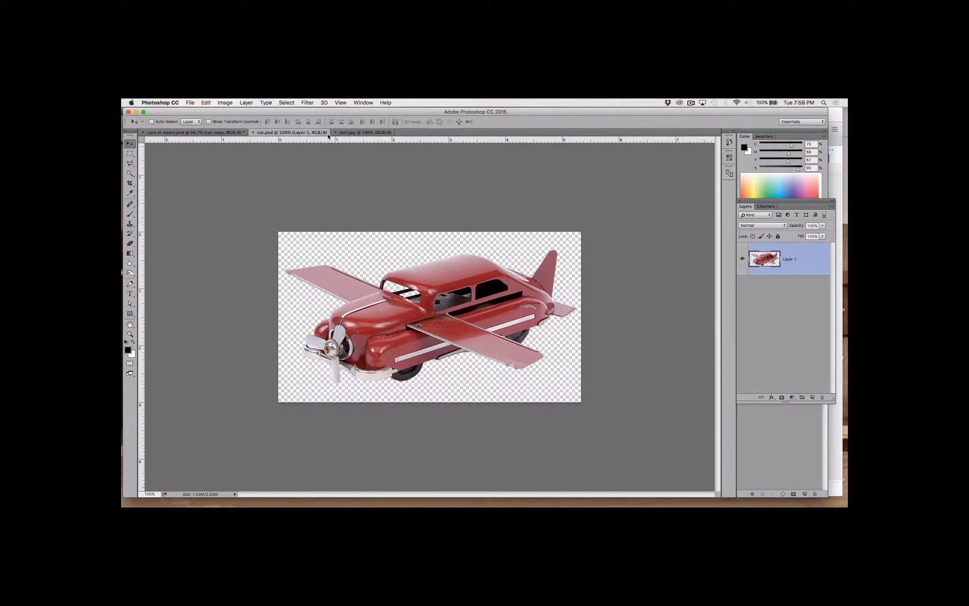
# Switch to doll.jpg, activate the Polygonal Lasso Tool and clear the selection around the whole image.
pyautogui.click(353, 132)
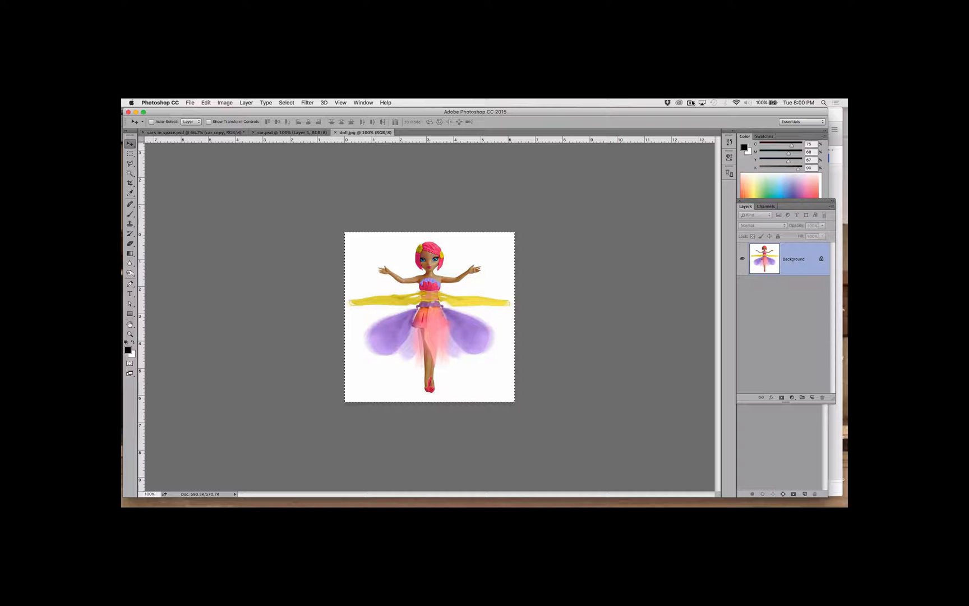
pyautogui.press('super+c')
pyautogui.press('super+plus')
pyautogui.press('super+plus')
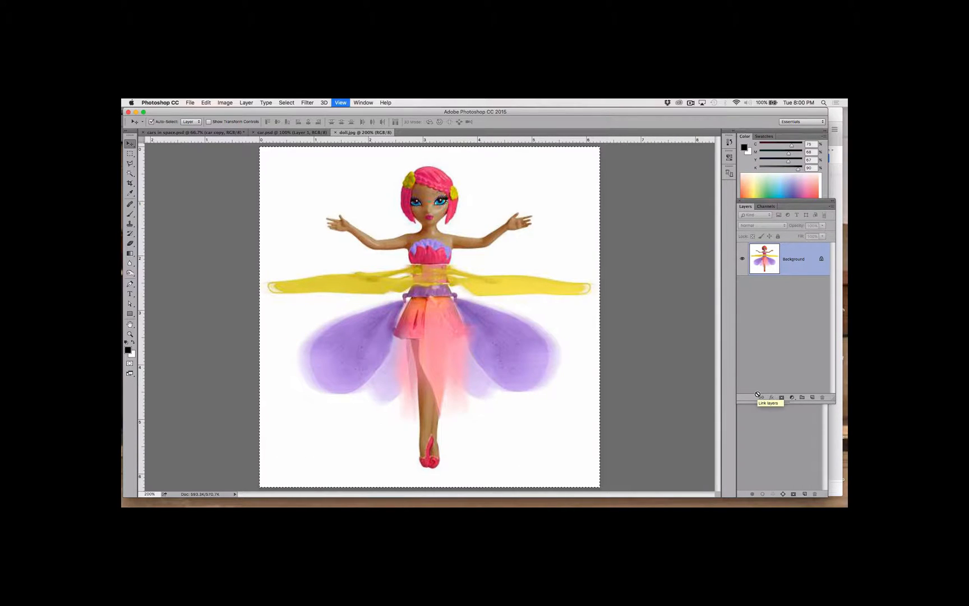
pyautogui.scroll(5, 650, 283)
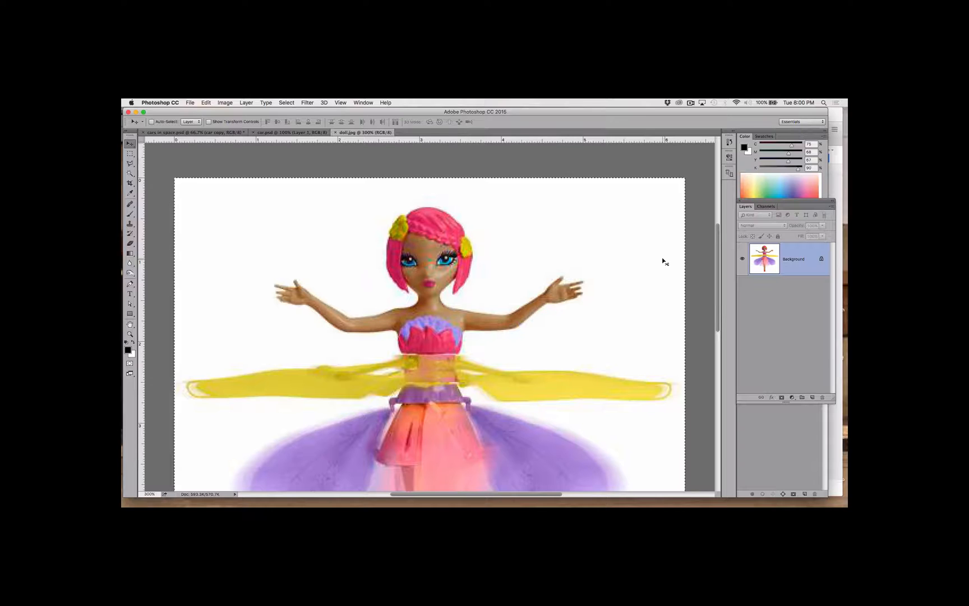
pyautogui.click(132, 165)
pyautogui.moveTo(133, 167); pyautogui.dragTo(158, 171)
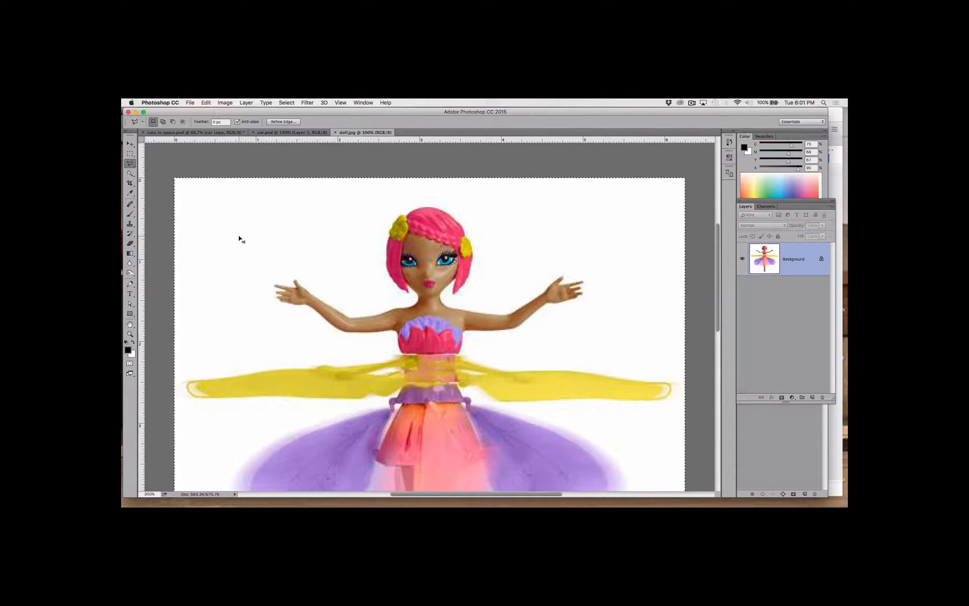
pyautogui.press('super+d')
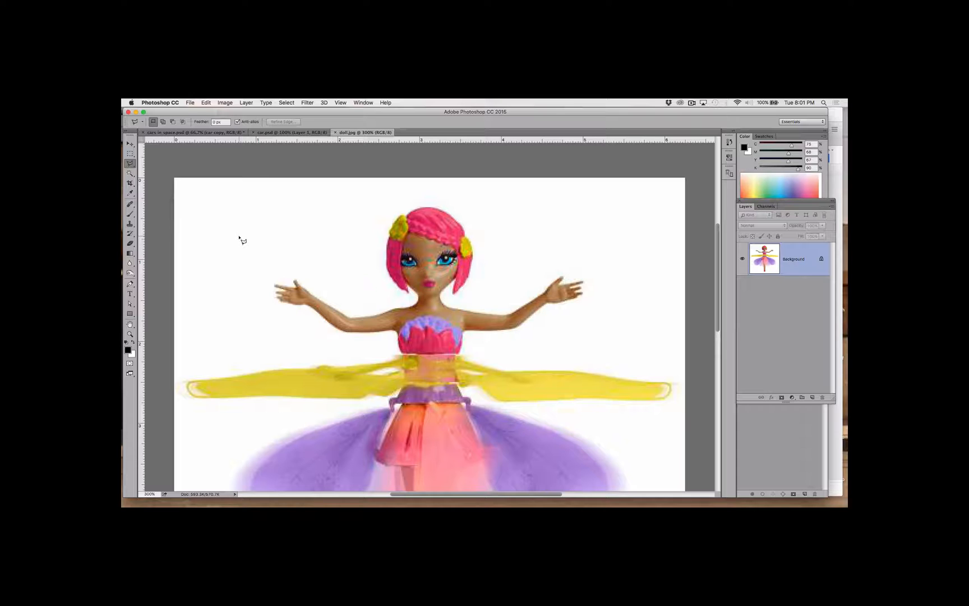
# Select the doll's head, including the pink hair and yellow flowers, by outlining it down to the chin with the Polygonal Lasso Tool.
pyautogui.press('z')
pyautogui.click(413, 206)
pyautogui.click(429, 212)
pyautogui.click(407, 216)
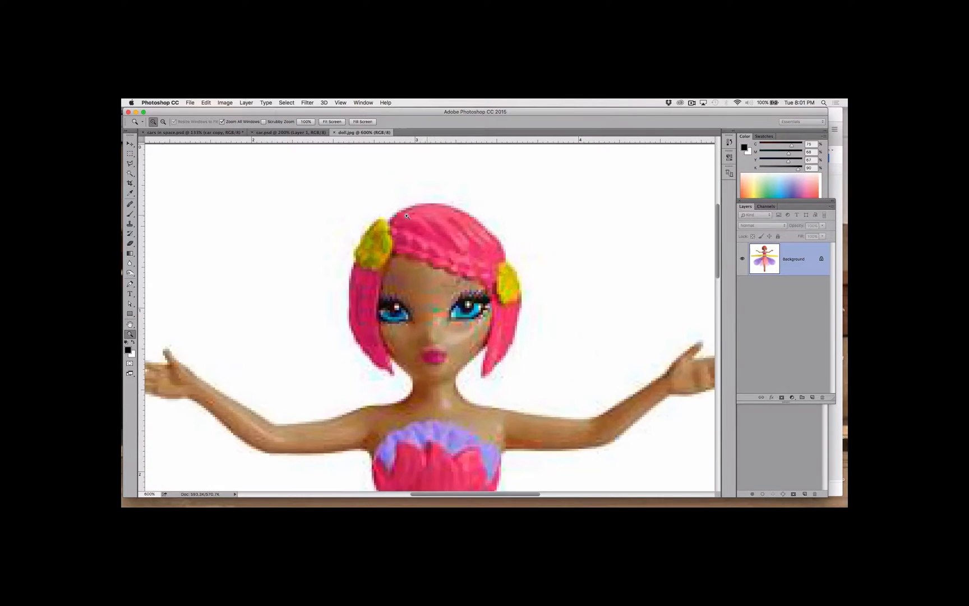
pyautogui.click(130, 163)
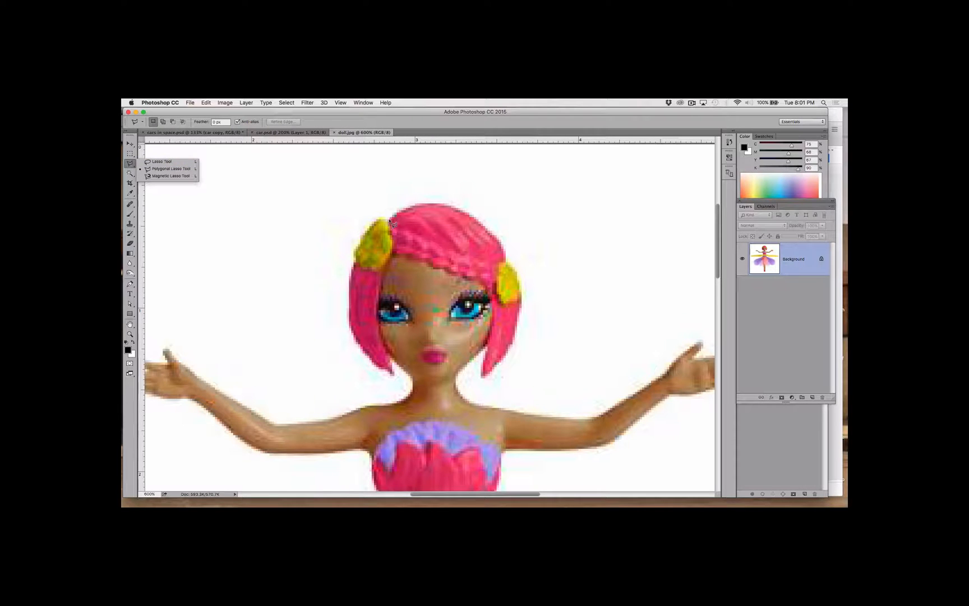
pyautogui.click(391, 222)
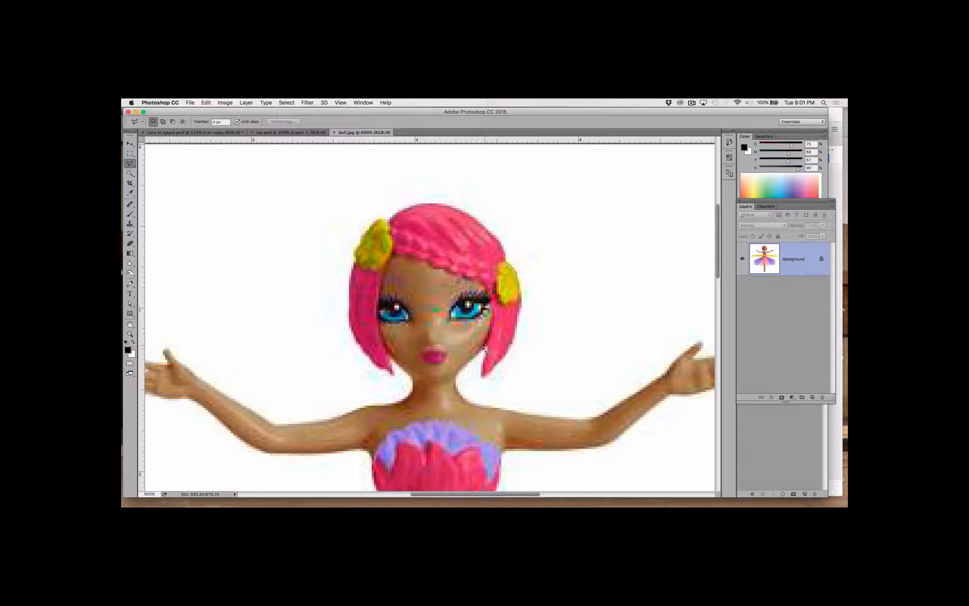
pyautogui.click(451, 378)
pyautogui.click(433, 381)
pyautogui.click(414, 381)
pyautogui.click(388, 223)
# Open Refine Edge for the head selection, try smoothing, and set Feather to 0.7 px with Smooth at 0.
pyautogui.click(289, 122)
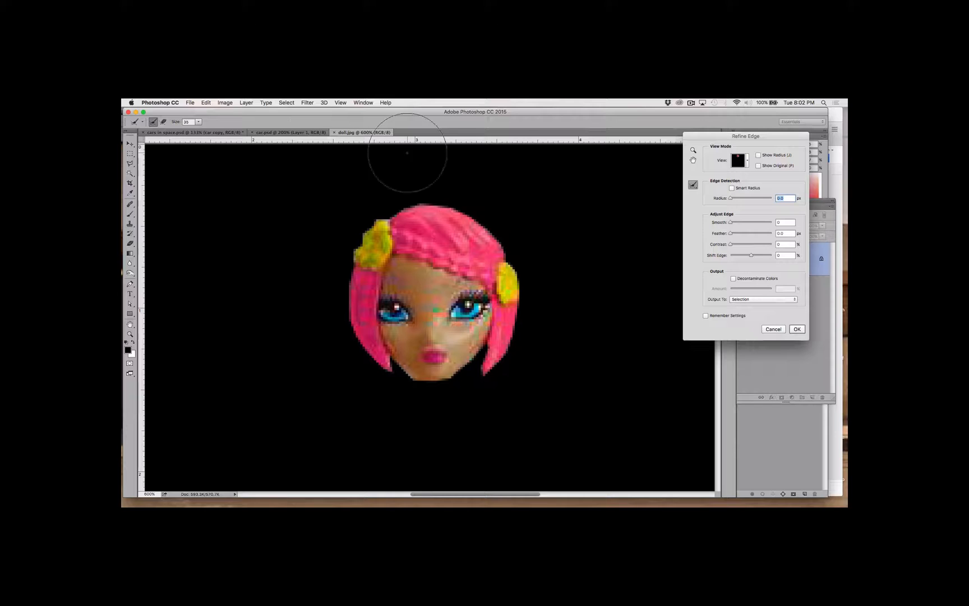
pyautogui.click(772, 328)
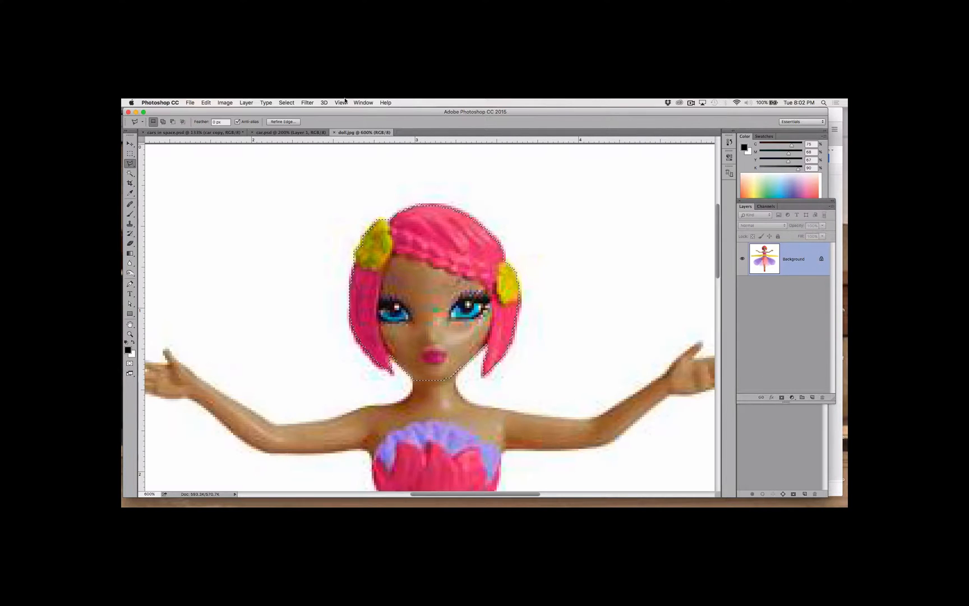
pyautogui.click(283, 121)
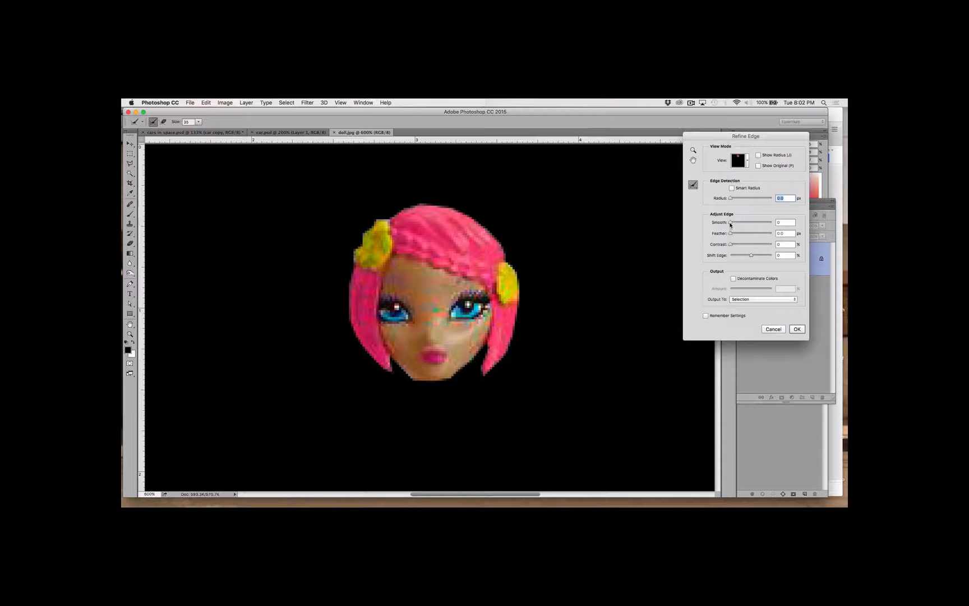
pyautogui.moveTo(731, 224)
pyautogui.mouseDown()
pyautogui.moveTo(746, 224)
pyautogui.moveTo(729, 232)
pyautogui.mouseUp()
pyautogui.moveTo(773, 223); pyautogui.dragTo(690, 242)
pyautogui.moveTo(730, 233); pyautogui.dragTo(732, 235)
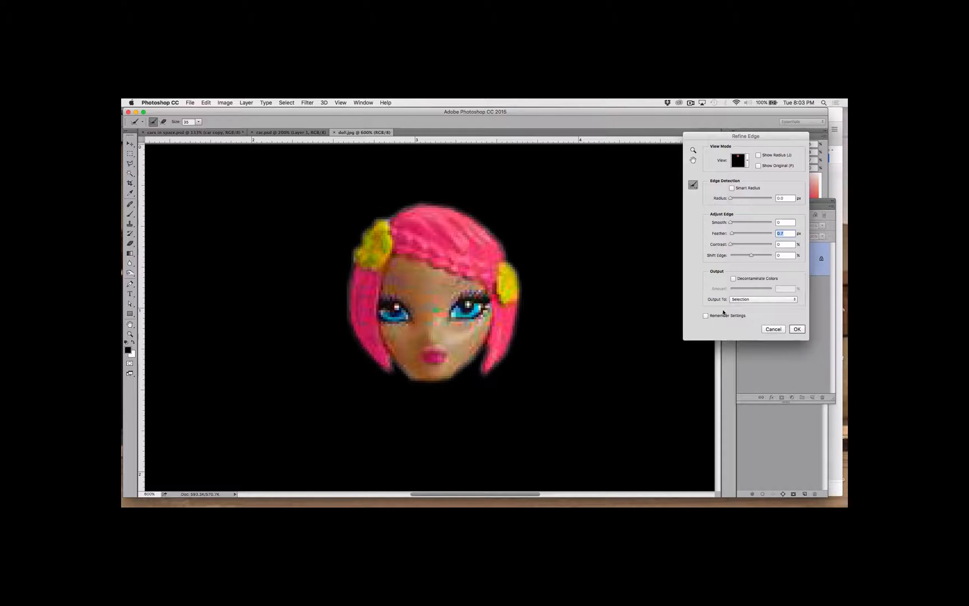
# Try Smart Radius with different edge detection radius values on the head, then return Radius to 0 and disable Smart Radius.
pyautogui.click(732, 188)
pyautogui.moveTo(732, 199); pyautogui.dragTo(747, 206)
pyautogui.click(730, 199)
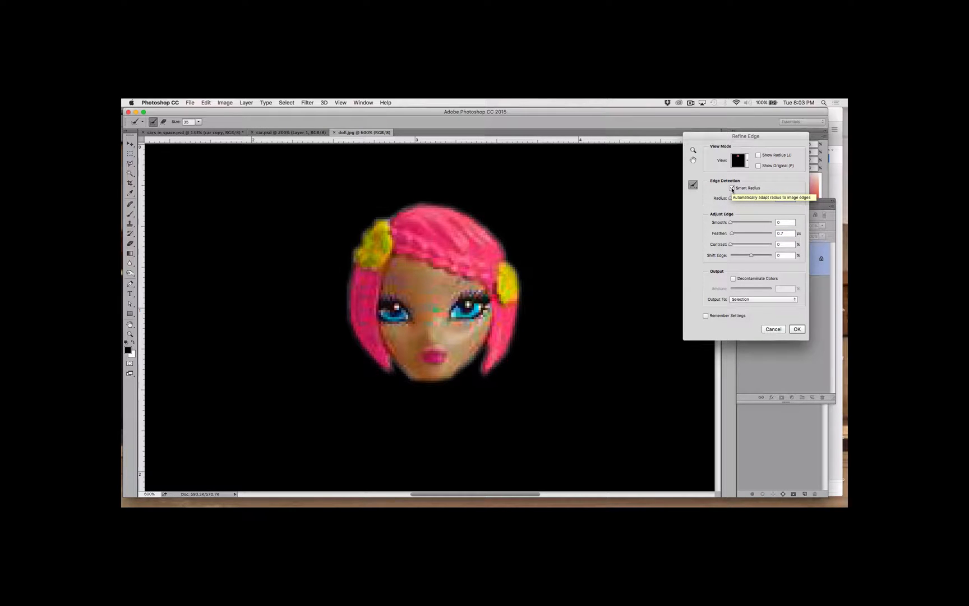
pyautogui.click(732, 189)
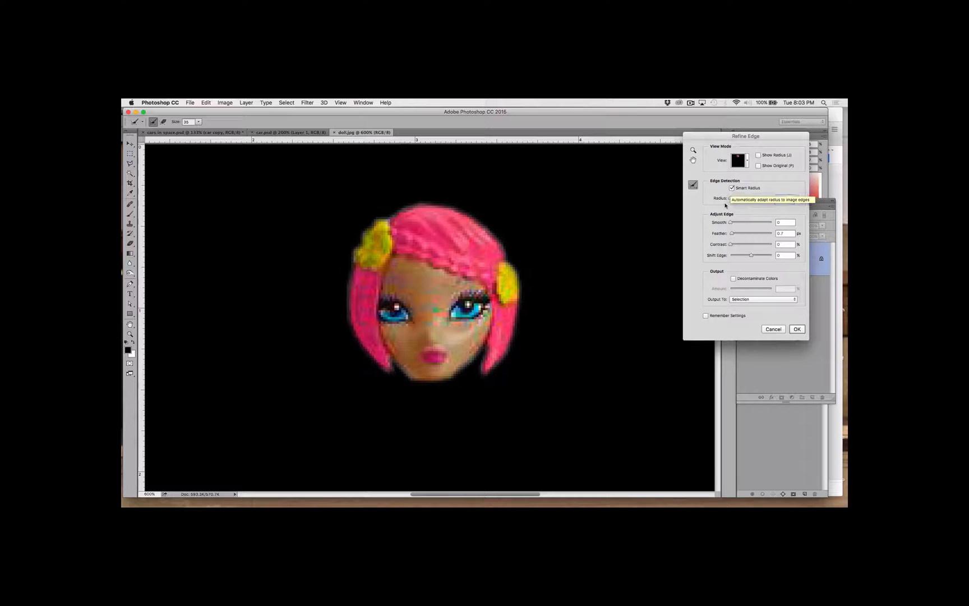
pyautogui.moveTo(732, 200); pyautogui.dragTo(733, 199)
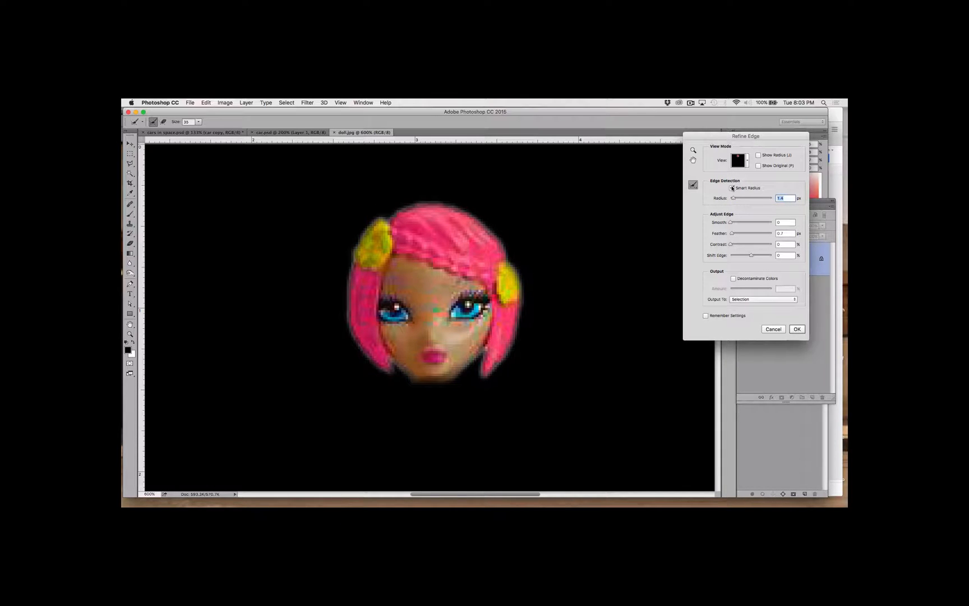
pyautogui.moveTo(731, 200); pyautogui.dragTo(729, 198)
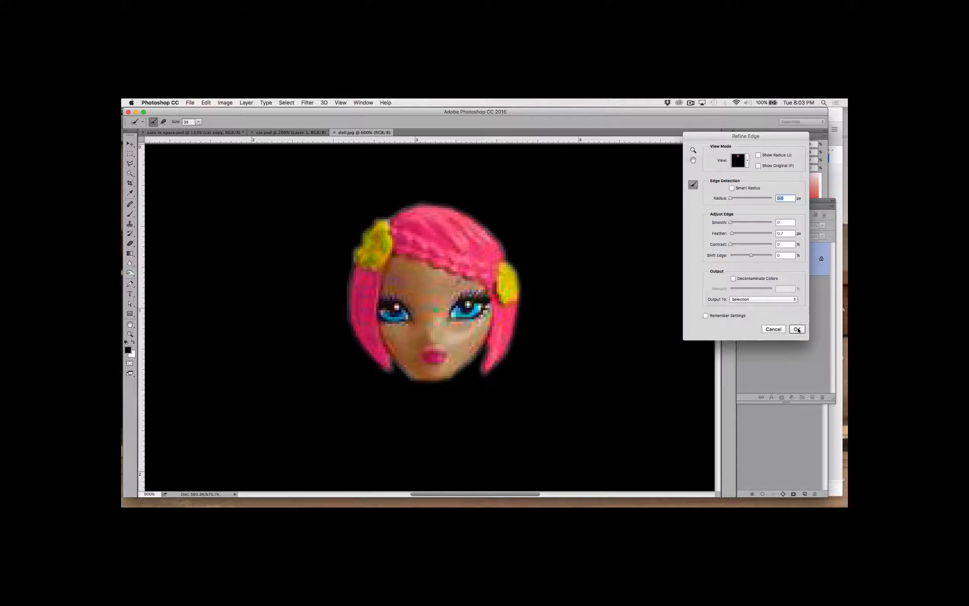
# Keep the refined edge output as Selection and apply it to the doll's head.
pyautogui.click(752, 298)
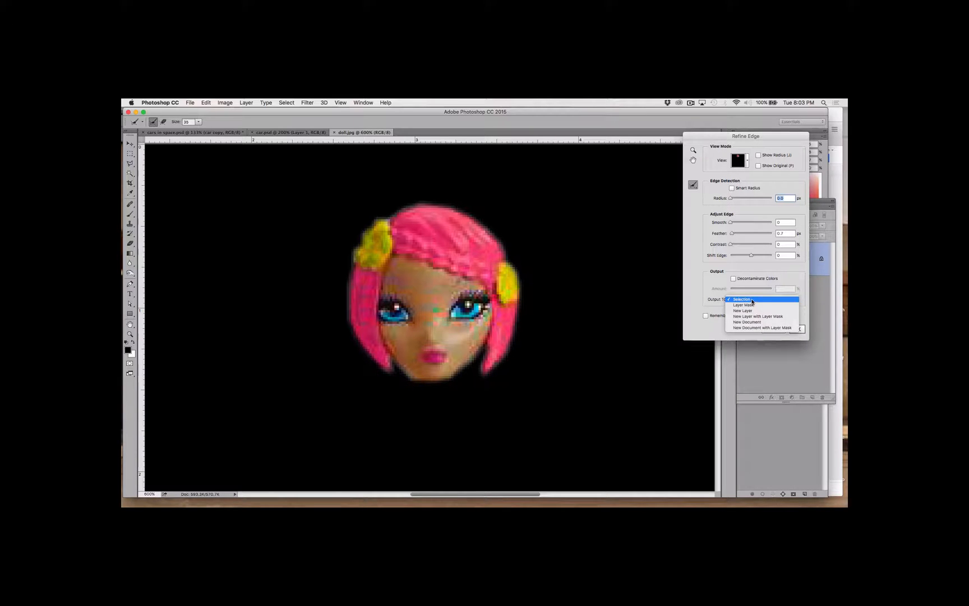
pyautogui.click(752, 300)
pyautogui.click(797, 328)
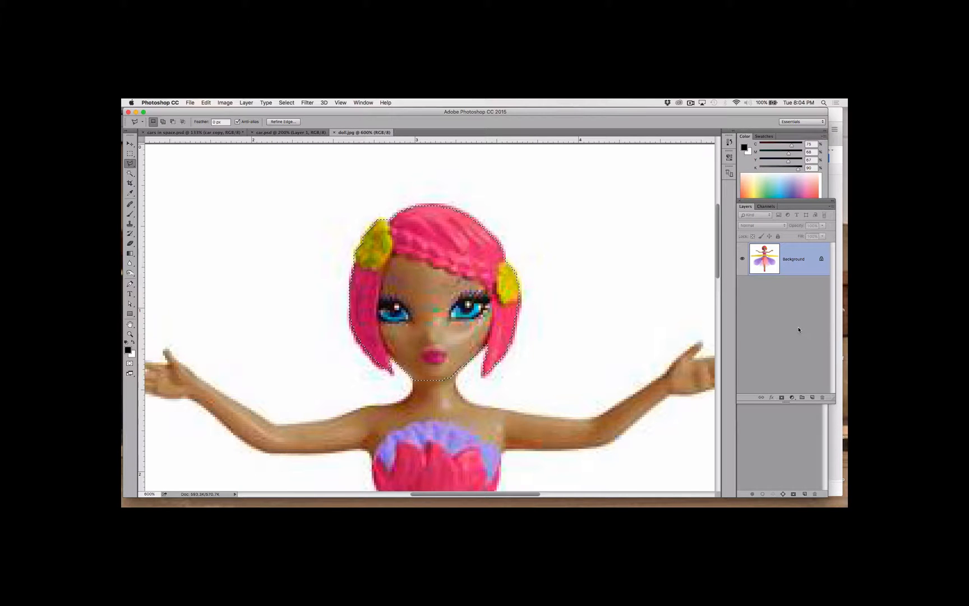
# Copy the selected head and create a new transparent 79 × 83 pixel document using the Clipboard document type.
pyautogui.press('super+minus')
pyautogui.press('super+minus')
pyautogui.press('super+minus')
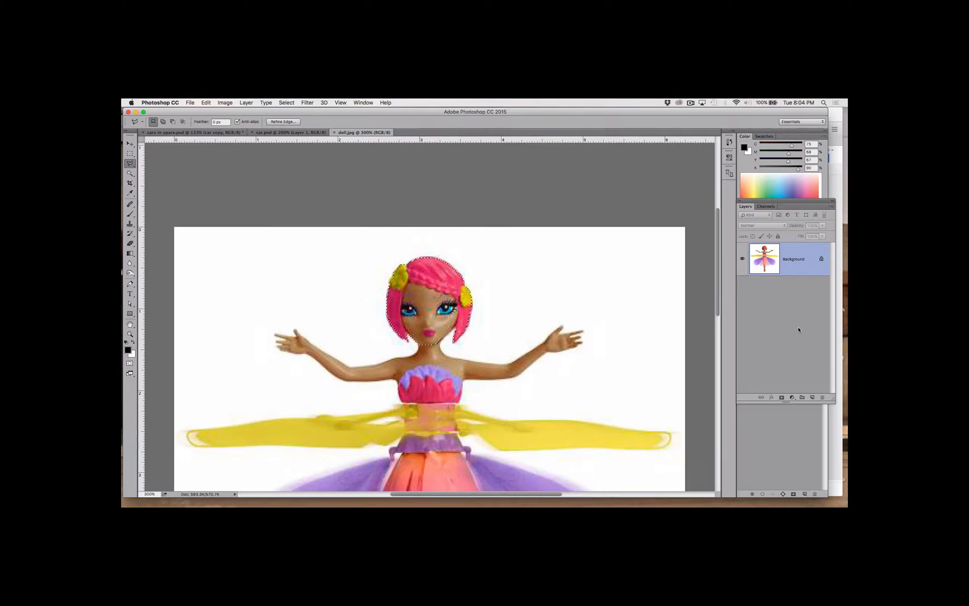
pyautogui.press('super+minus')
pyautogui.press('super+equal')
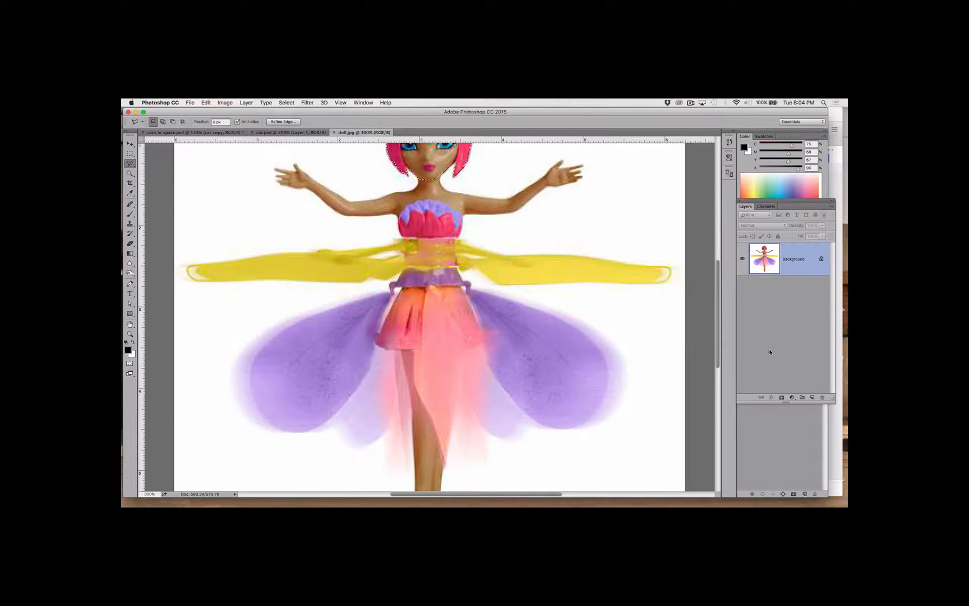
pyautogui.press('super+c')
pyautogui.press('super+n')
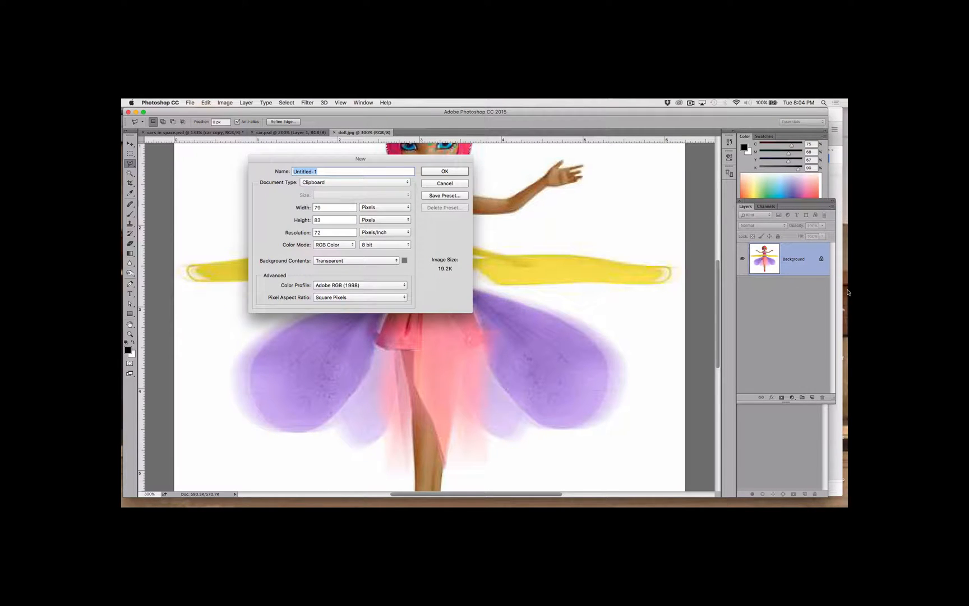
pyautogui.press('Return')
# Paste the doll's head into the new transparent document.
pyautogui.press('super+p')
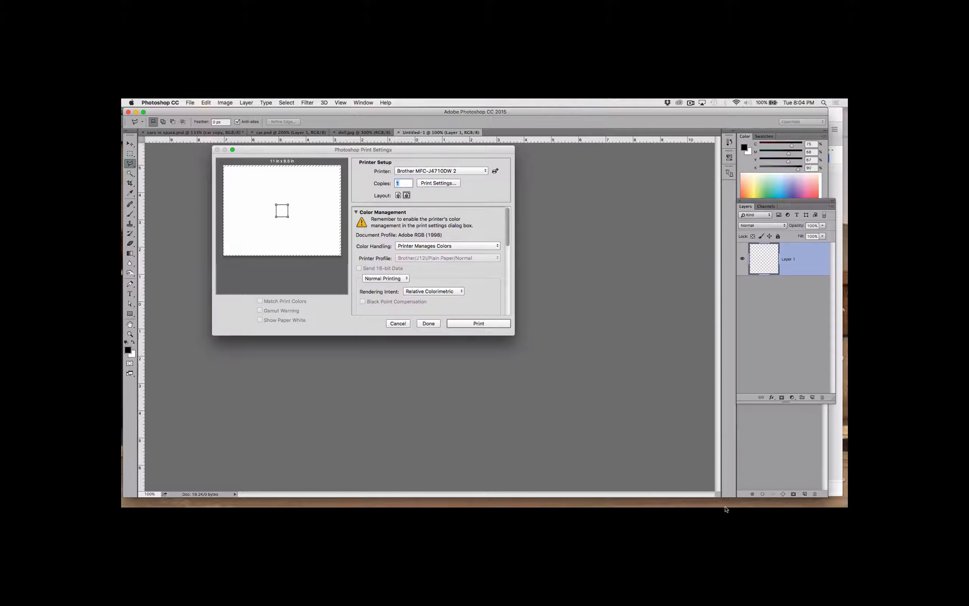
pyautogui.press('Escape')
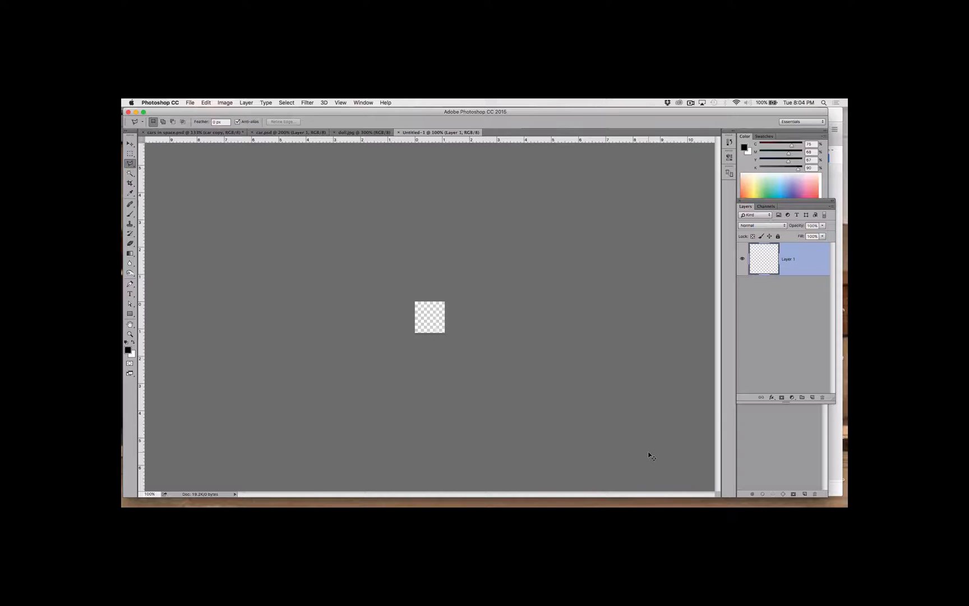
pyautogui.press('super+equal')
pyautogui.press('super+equal')
pyautogui.press('super+equal')
pyautogui.press('super+equal')
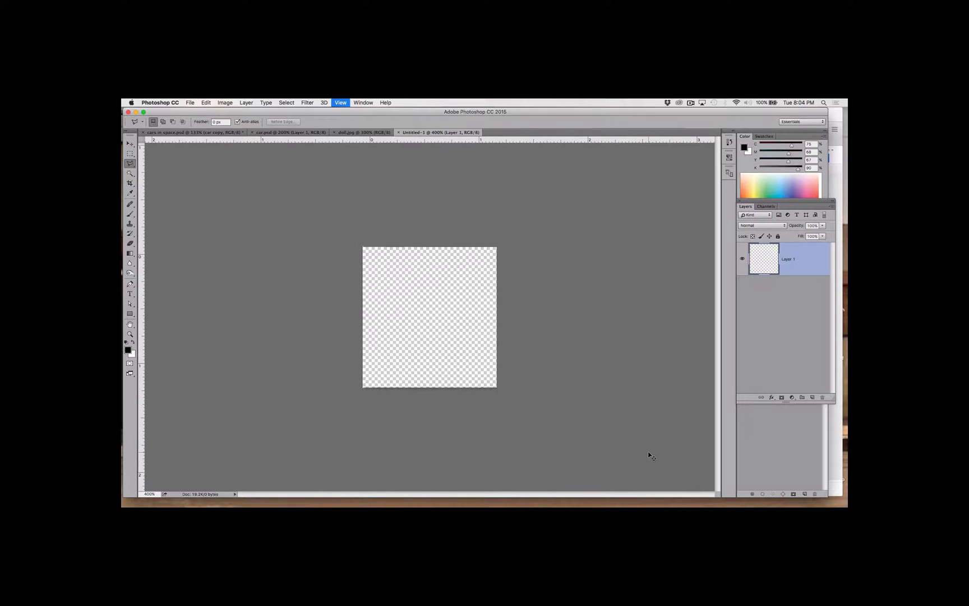
pyautogui.press('super+v')
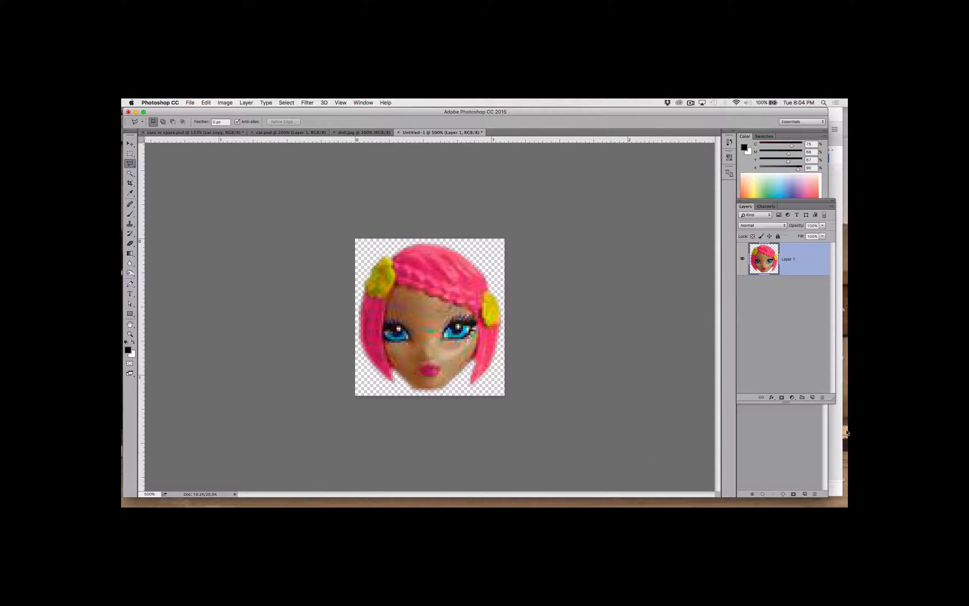
# Add a new layer beneath the head layer and fill its whole canvas with black.
pyautogui.click(812, 397)
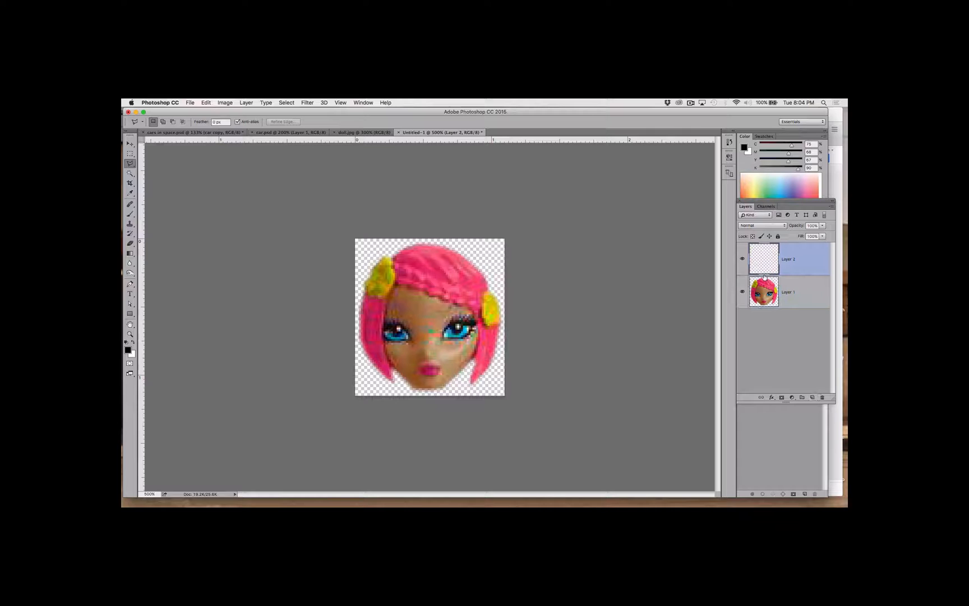
pyautogui.moveTo(764, 288); pyautogui.dragTo(767, 308)
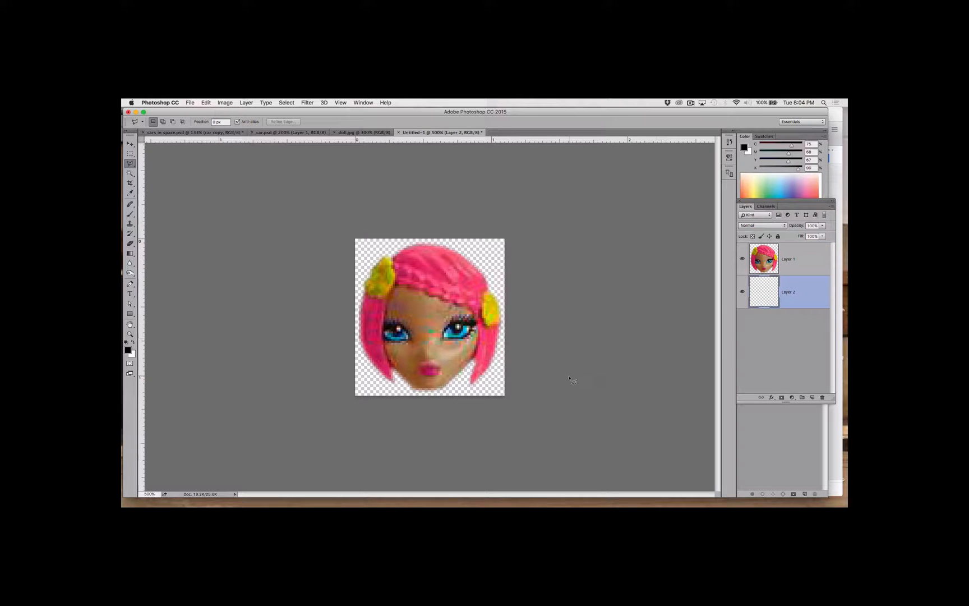
pyautogui.press('super+a')
pyautogui.hotkey('alt', 'Delete')
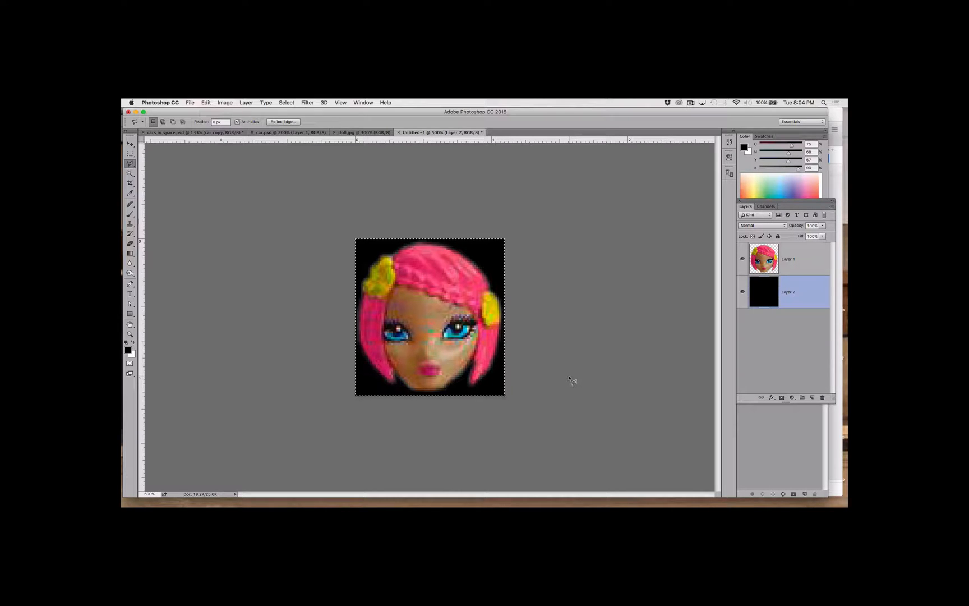
# Switch to doll.jpg with the panels hidden and clear the head selection.
pyautogui.press('Tab')
pyautogui.click(351, 120)
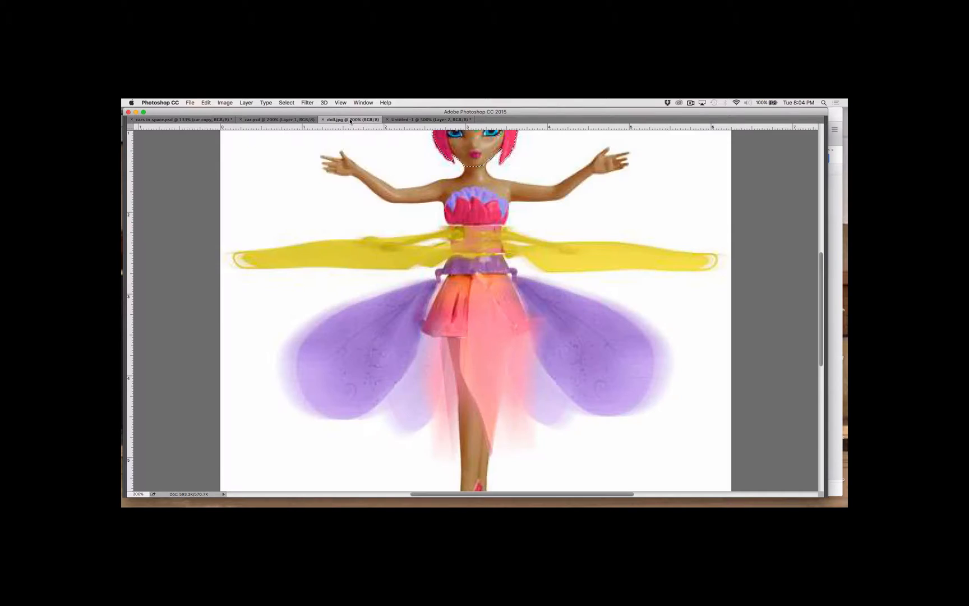
pyautogui.press('super+minus')
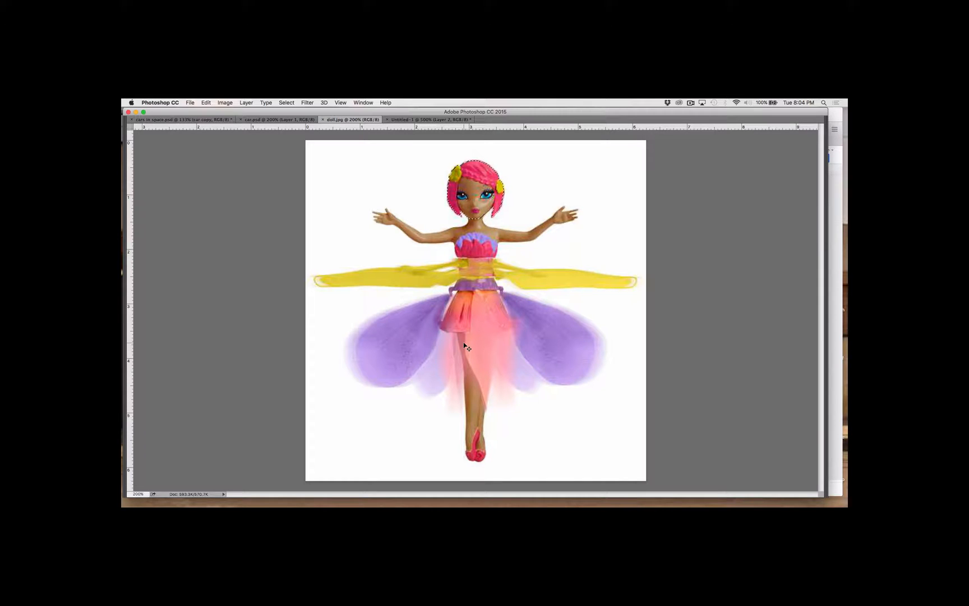
pyautogui.press('super+d')
# Open Color Range for doll.jpg with Sampled Colors and set Fuzziness to 40.
pyautogui.click(306, 102)
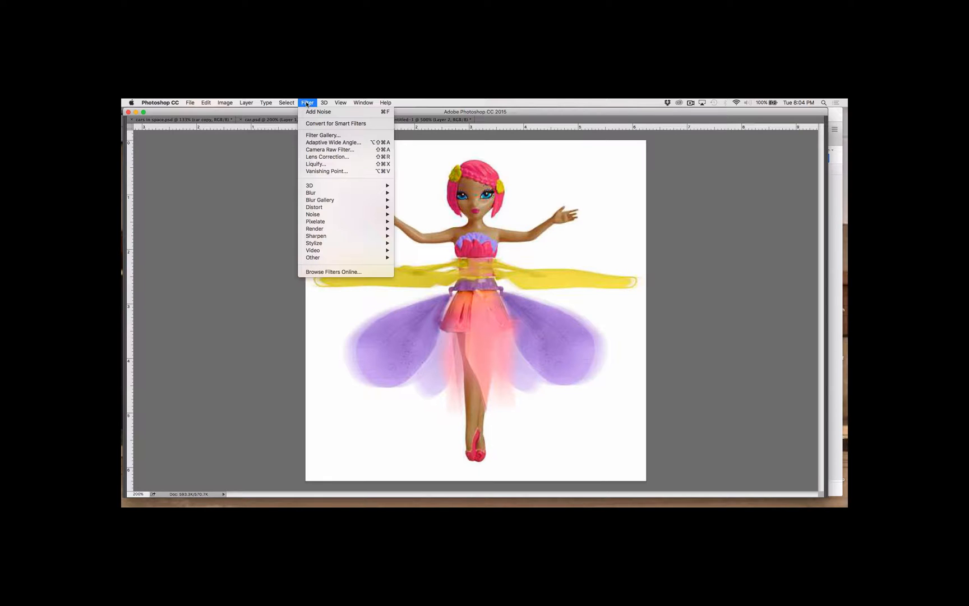
pyautogui.moveTo(288, 105)
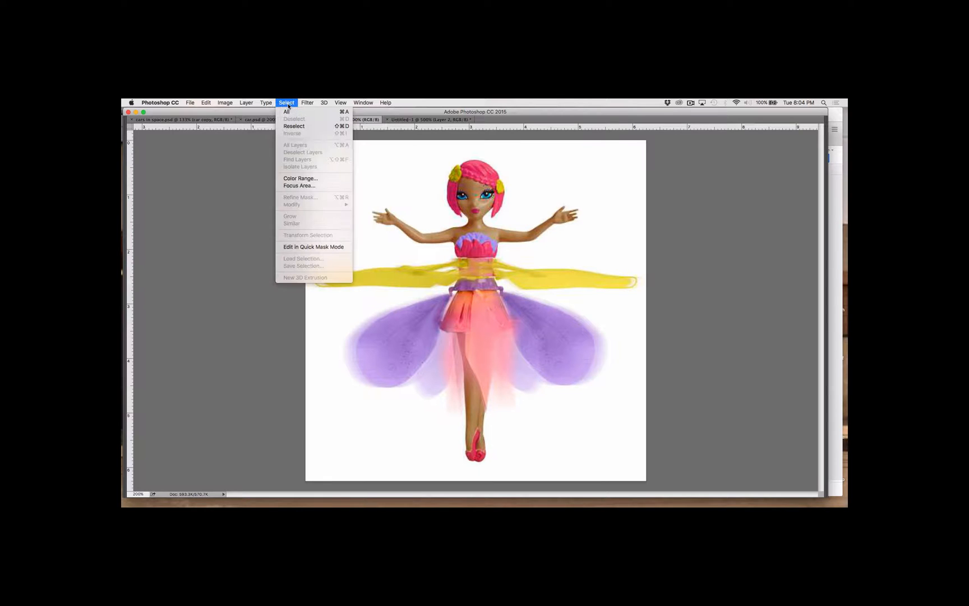
pyautogui.click(303, 179)
pyautogui.moveTo(430, 184); pyautogui.dragTo(639, 156)
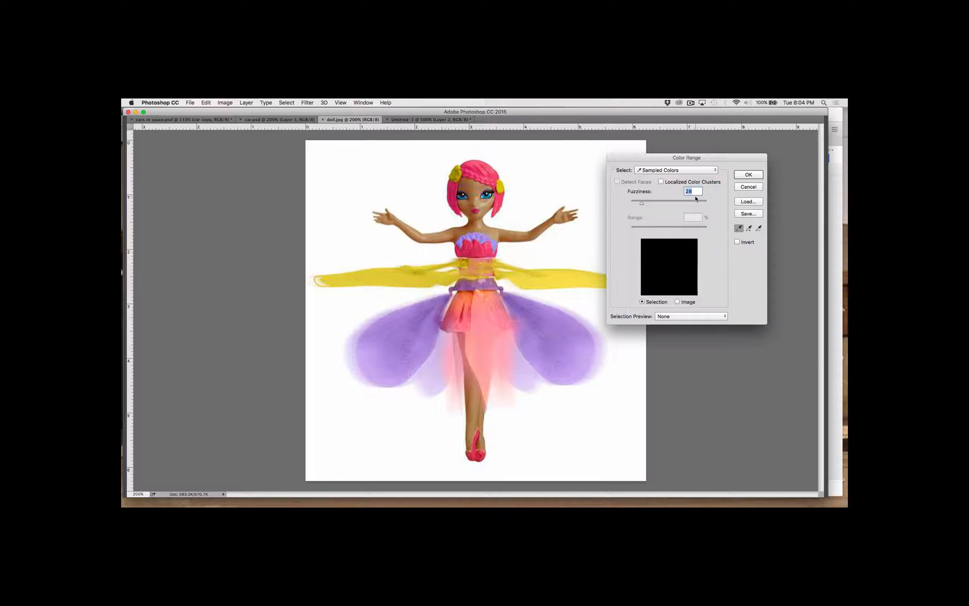
pyautogui.write('40')
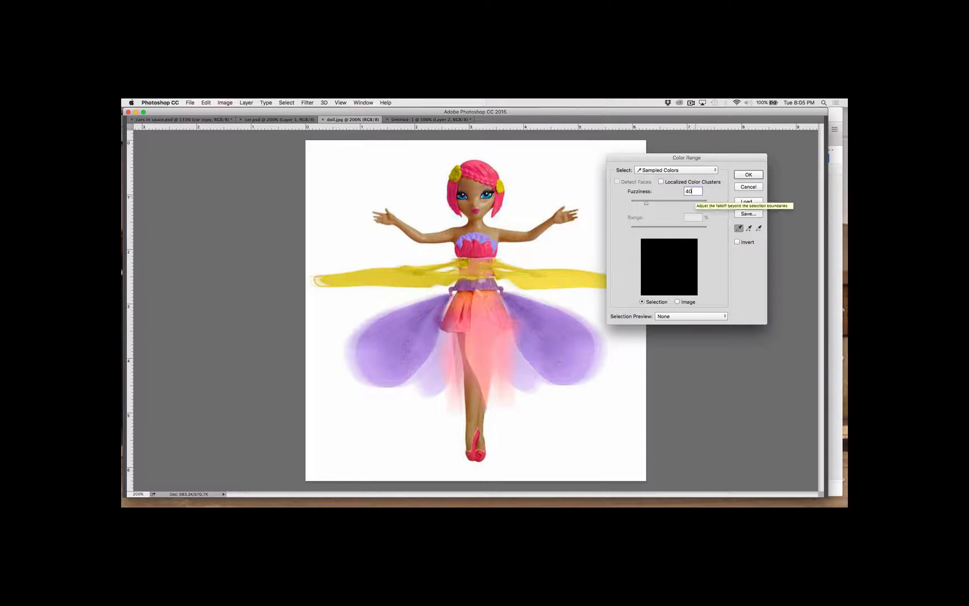
pyautogui.moveTo(657, 158); pyautogui.dragTo(676, 152)
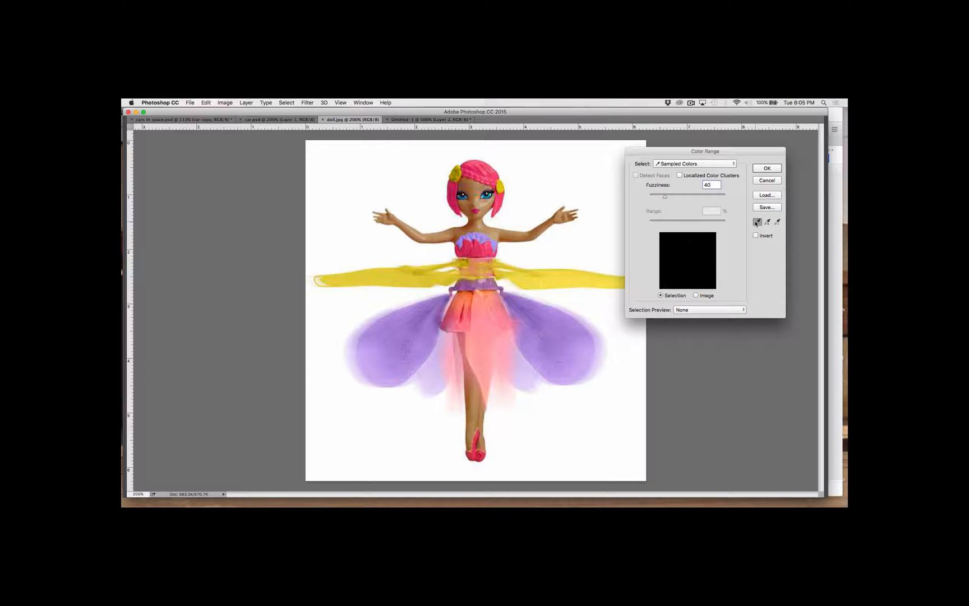
# Sample the white background around the doll, add a second background sample near the yellow wing, and apply the color range selection.
pyautogui.click(562, 165)
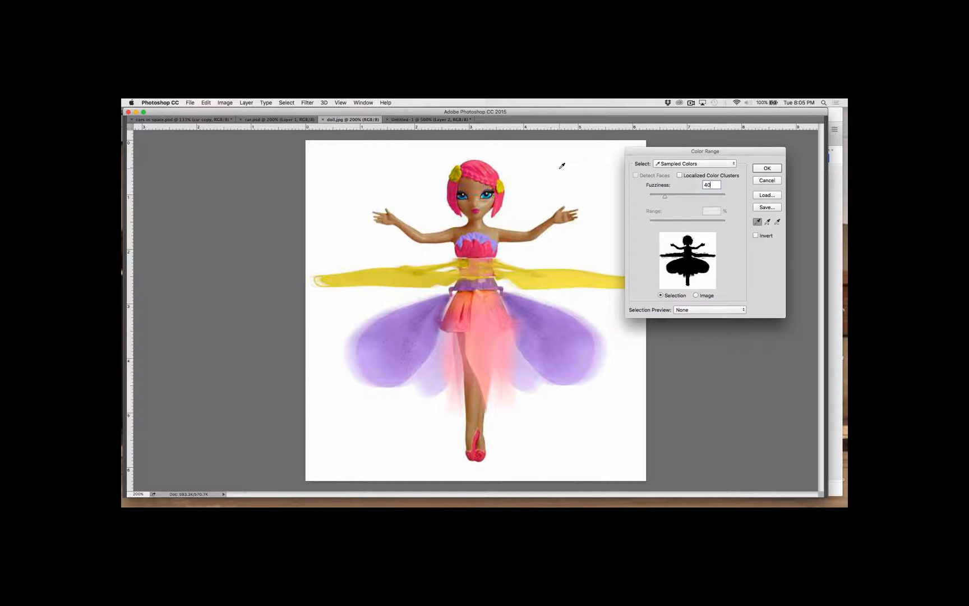
pyautogui.click(768, 222)
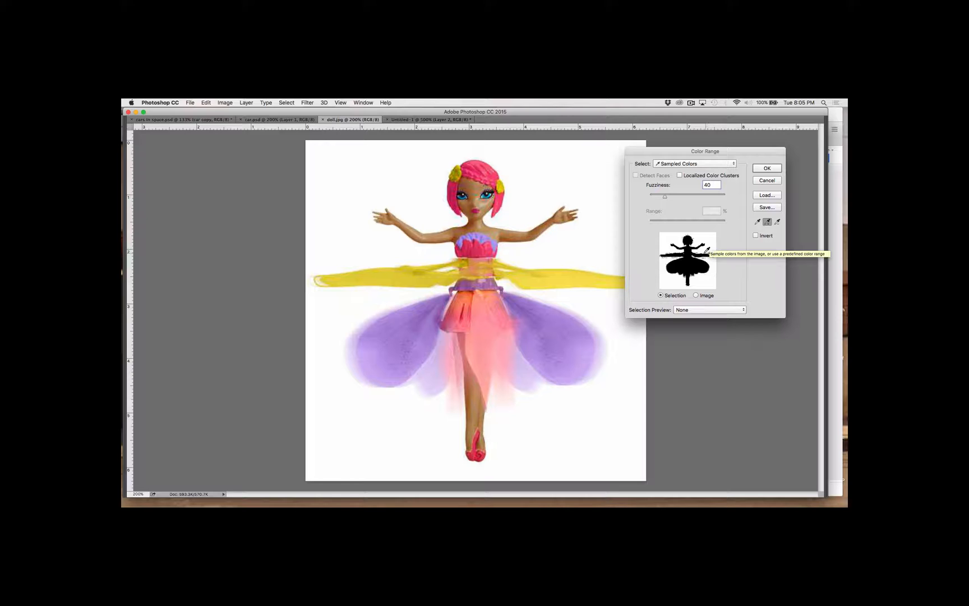
pyautogui.click(579, 267)
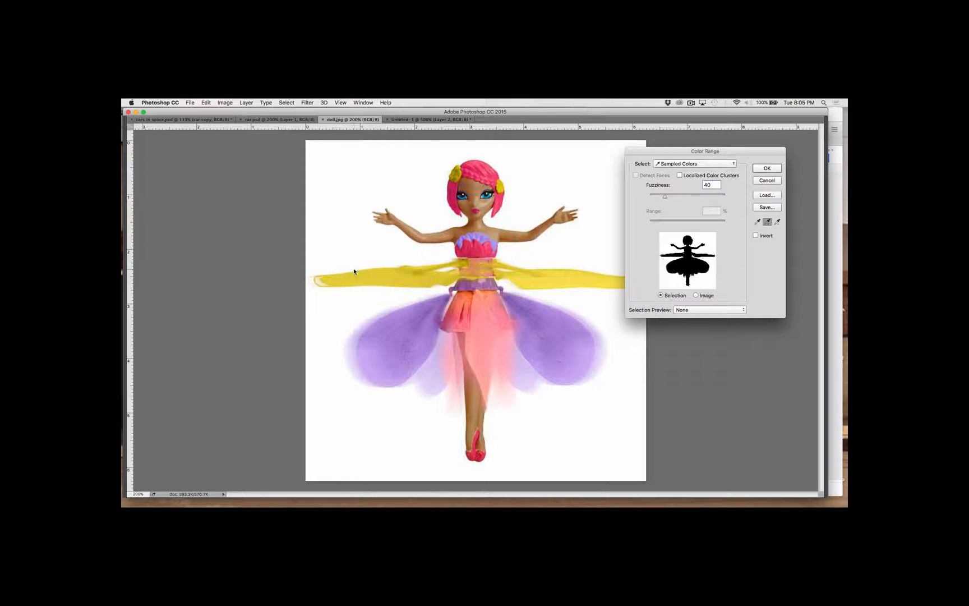
pyautogui.click(766, 169)
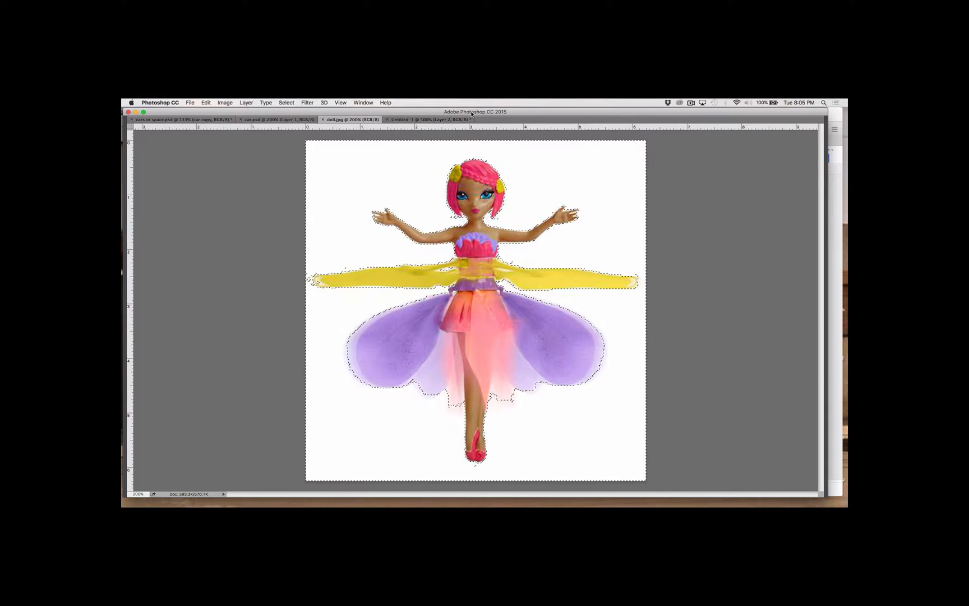
# Reset the Essentials workspace to restore the hidden tools and panels.
pyautogui.click(368, 102)
pyautogui.moveTo(372, 119)
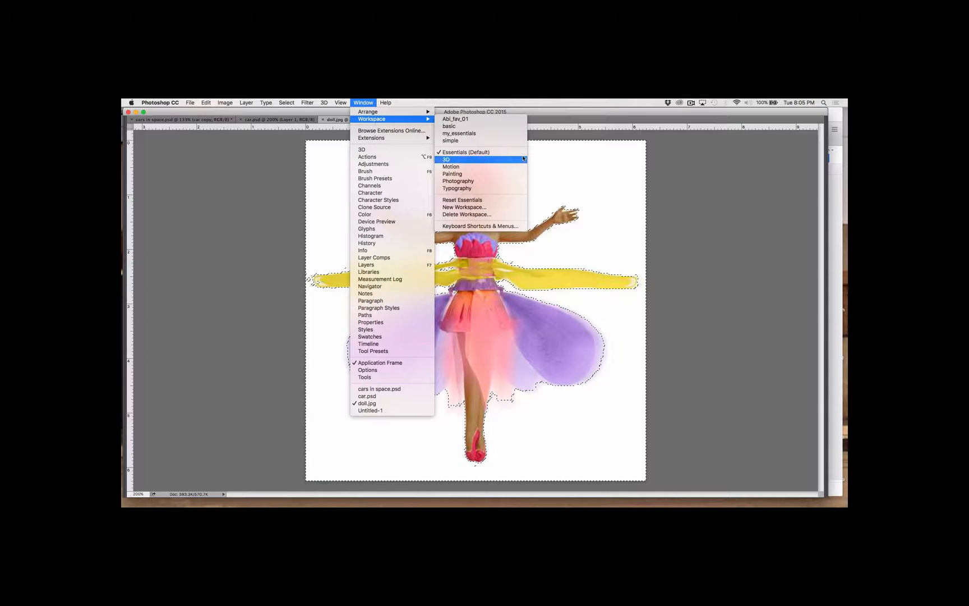
pyautogui.click(503, 199)
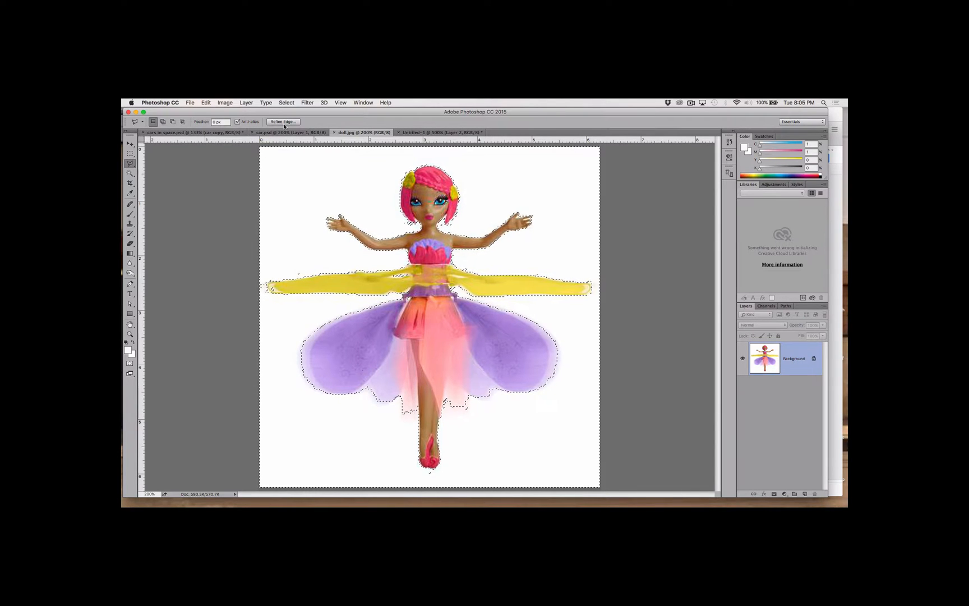
# Refine the background selection's edge in black-and-white view with Smart Radius on, Radius 2.7 px and Smooth 7.
pyautogui.click(283, 122)
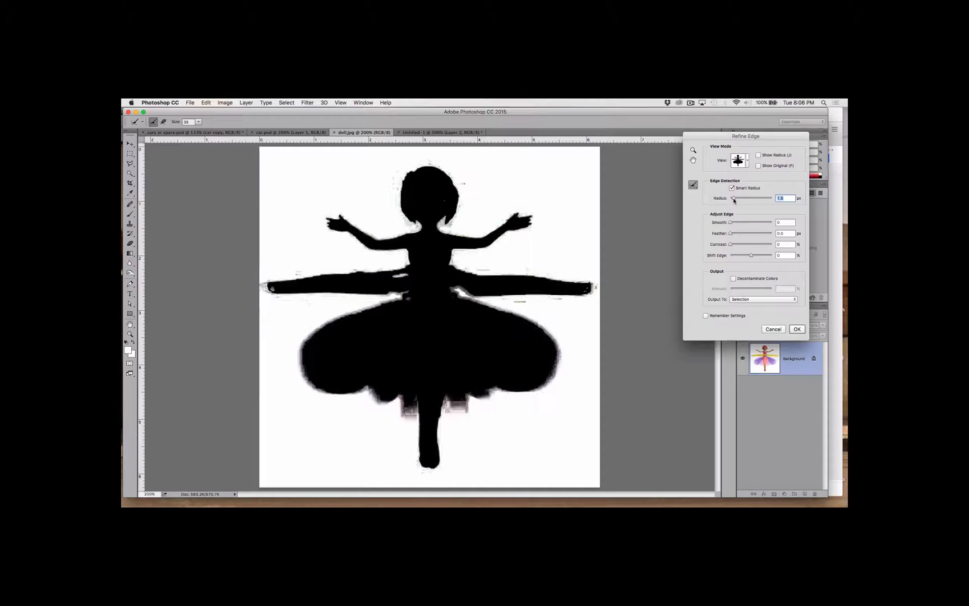
pyautogui.moveTo(734, 200)
pyautogui.mouseDown()
pyautogui.moveTo(746, 200)
pyautogui.moveTo(737, 201)
pyautogui.mouseUp()
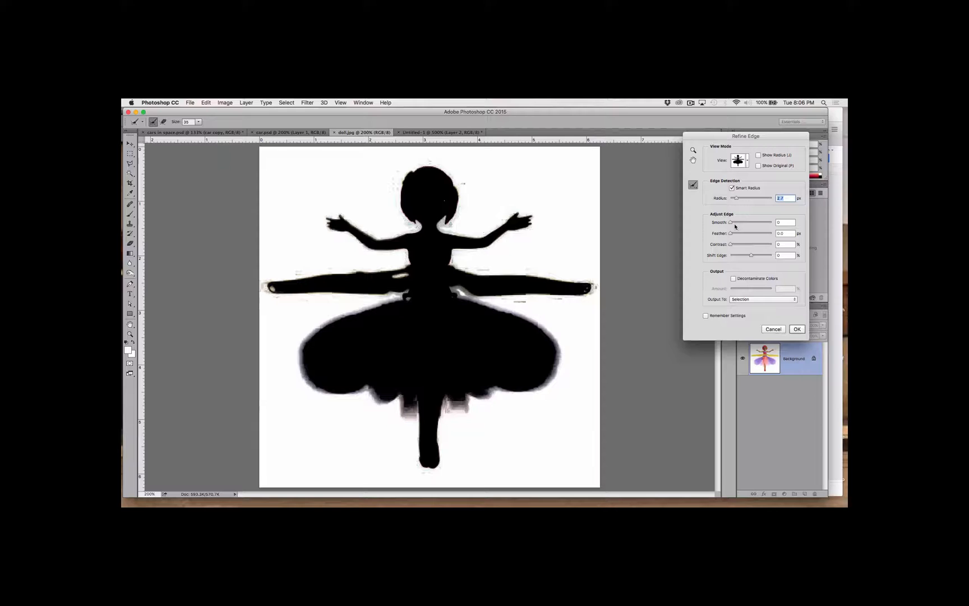
pyautogui.moveTo(731, 222); pyautogui.dragTo(733, 225)
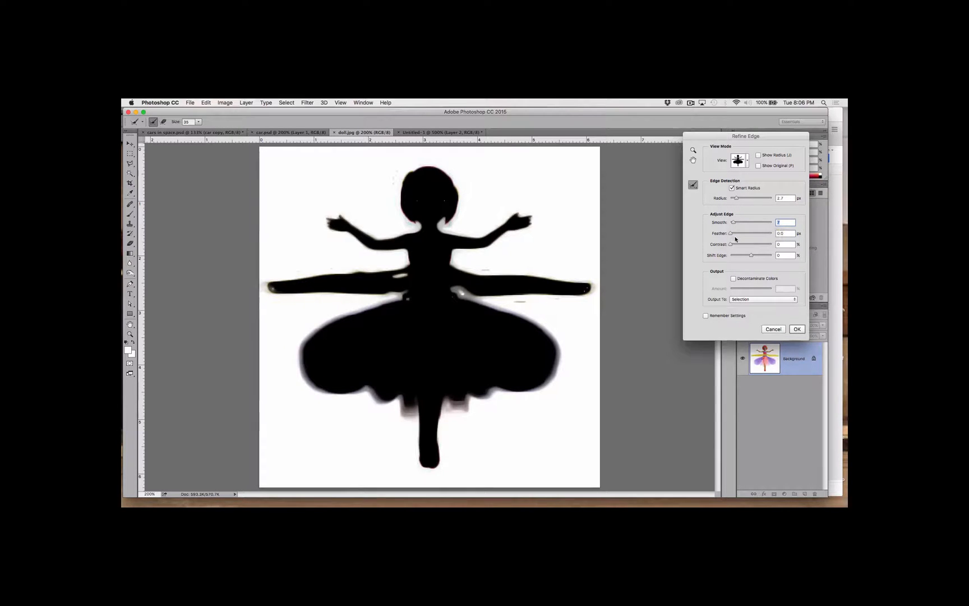
# Apply the Refine Edge adjustments with Smart Radius to the background selection and output them as a selection.
pyautogui.press('Tab')
pyautogui.click(797, 329)
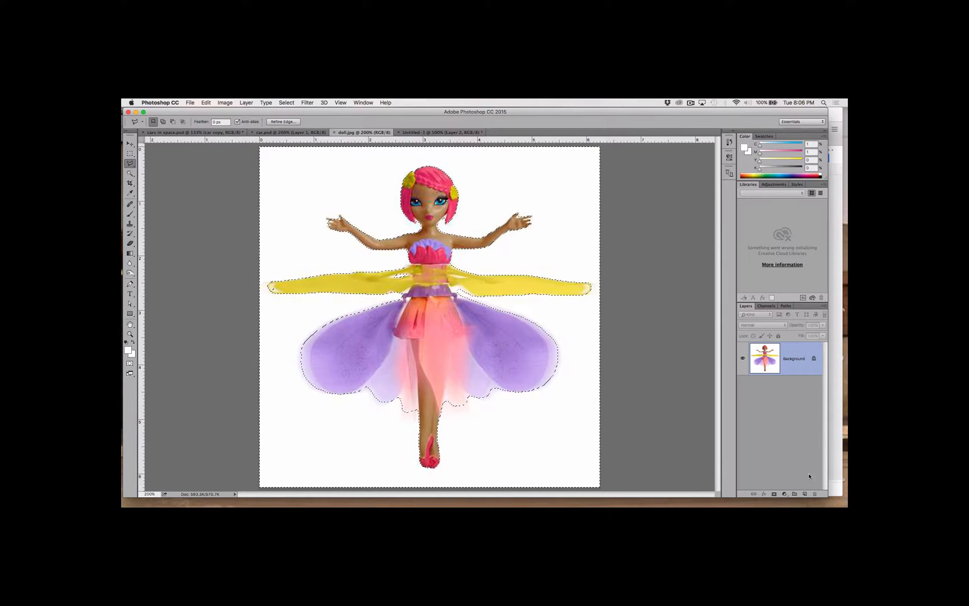
# Fill the selected background with black on a new layer and deselect it.
pyautogui.click(804, 494)
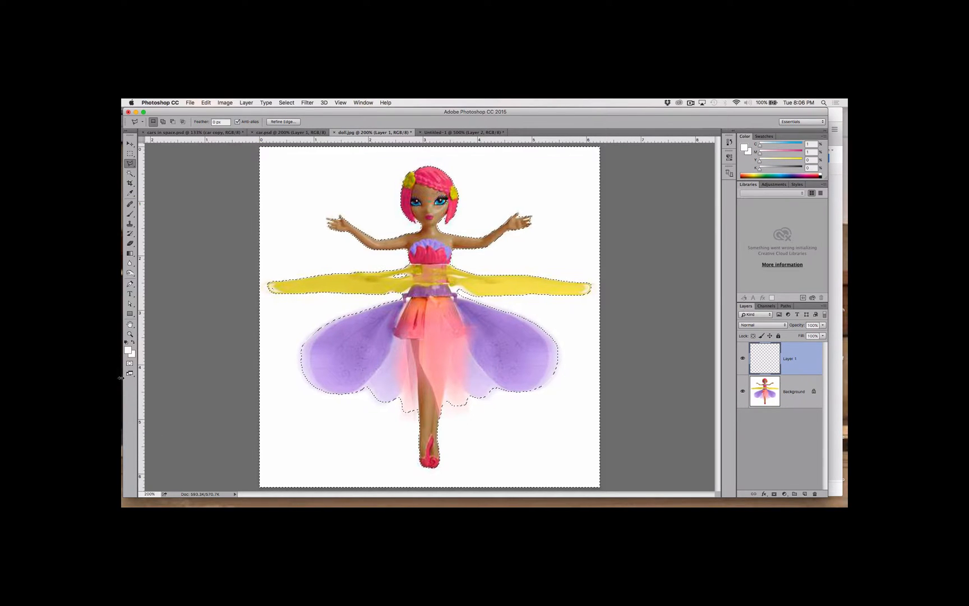
pyautogui.click(126, 344)
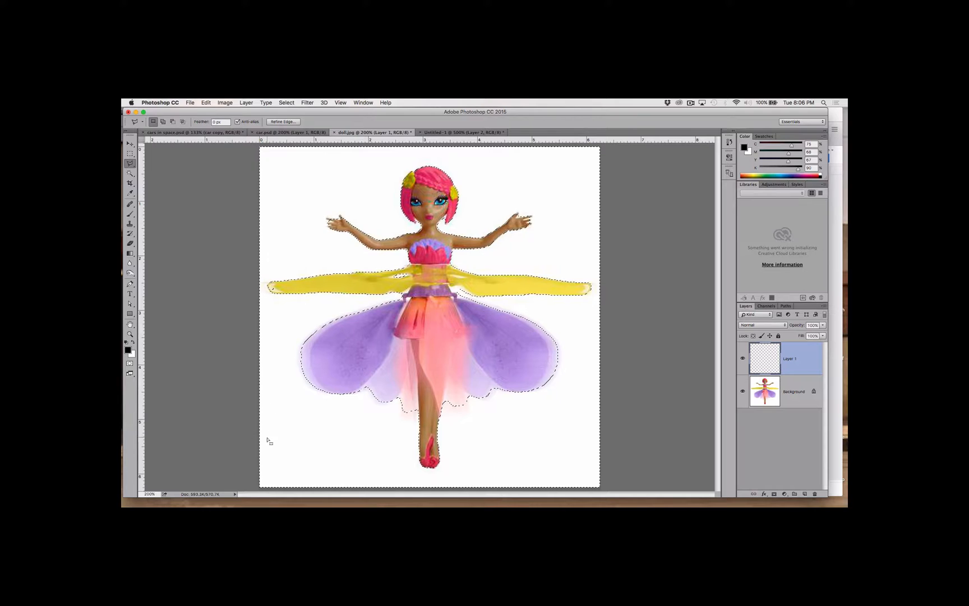
pyautogui.hotkey('alt', 'BackSpace')
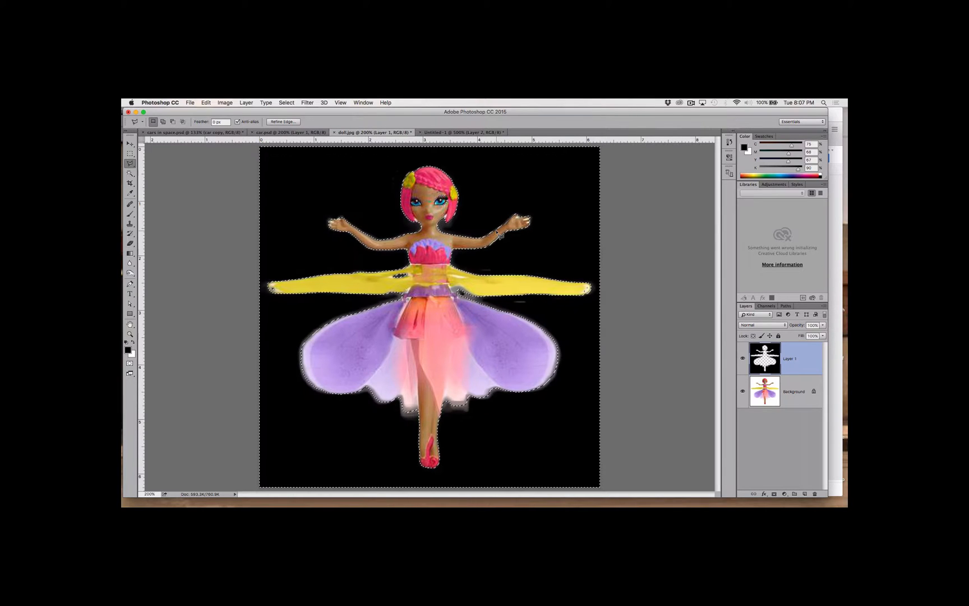
pyautogui.press('super+d')
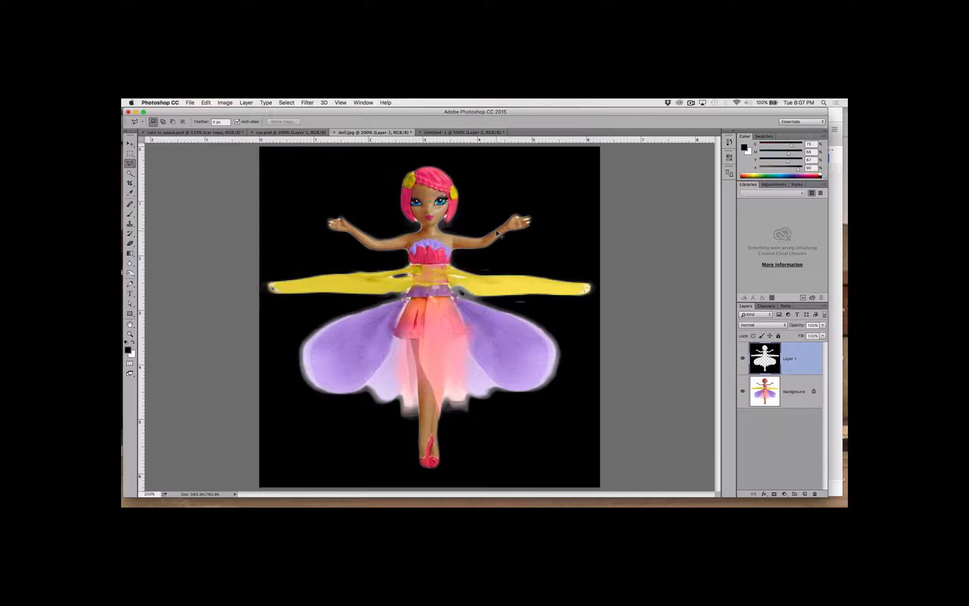
# Load the black layer's outline as a selection and delete that layer.
pyautogui.keyDown('super'); pyautogui.click(769, 363); pyautogui.keyUp('super')
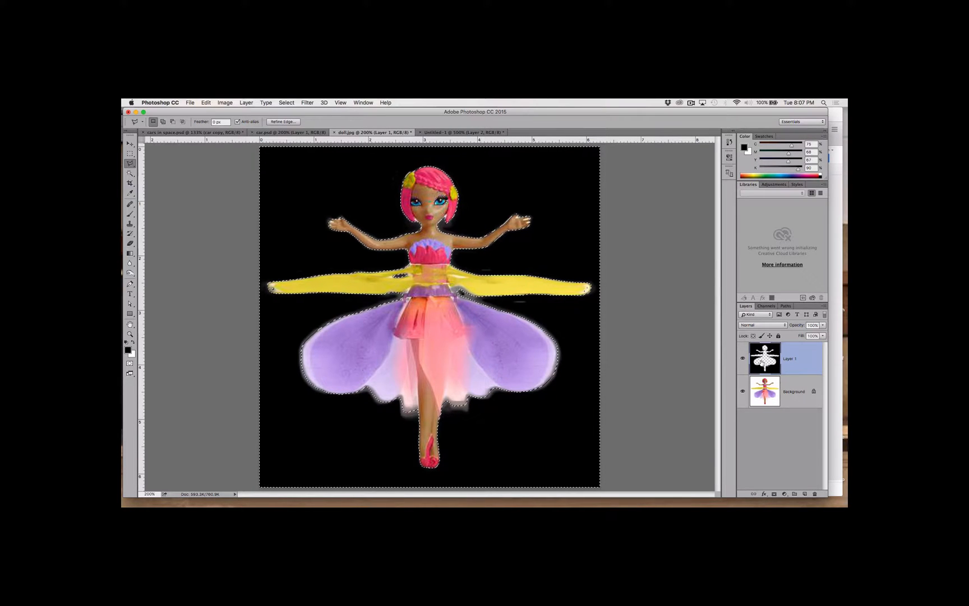
pyautogui.moveTo(769, 362); pyautogui.dragTo(815, 495)
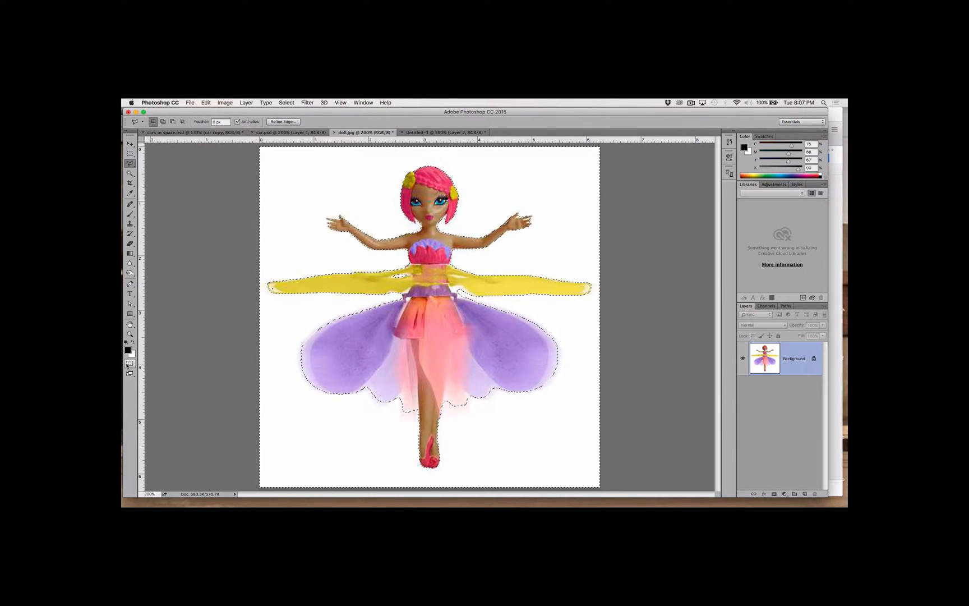
# Display the selection as a Quick Mask overlay, close up on the doll's upper body.
pyautogui.click(129, 363)
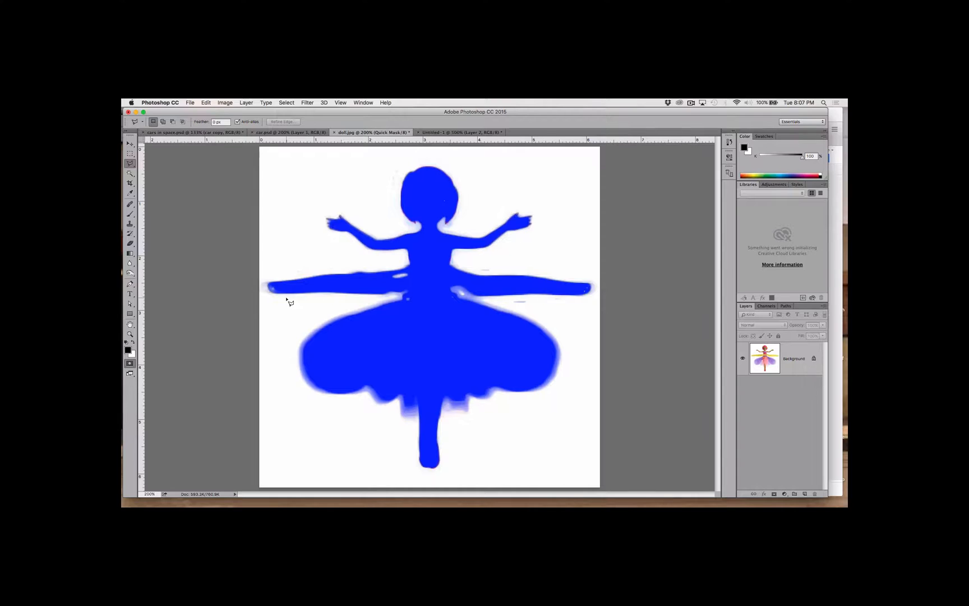
pyautogui.press('super+plus')
pyautogui.scroll(5, 242, 384)
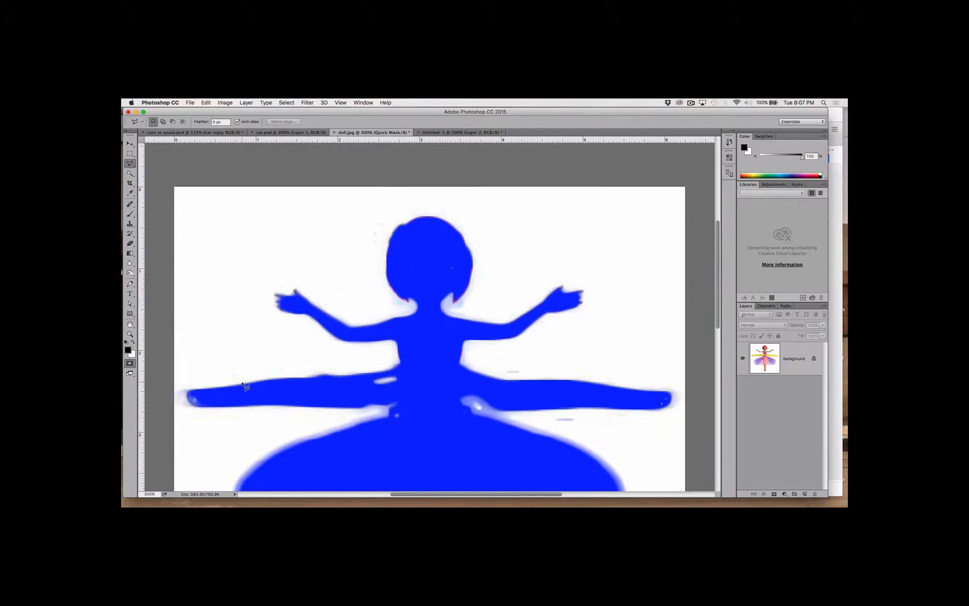
pyautogui.press('super+plus')
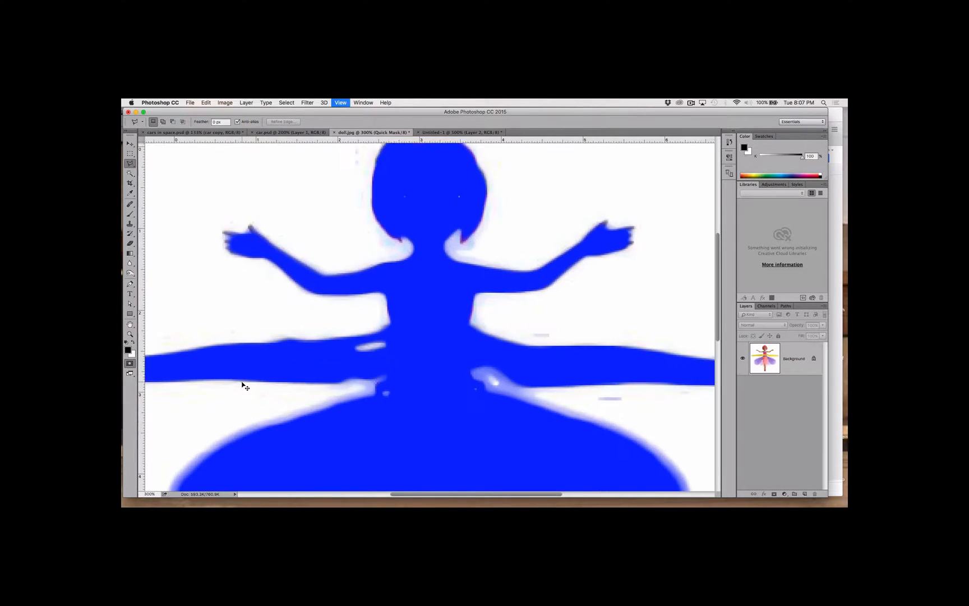
# Compare the selection outline with its Quick Mask overlay, ending in Quick Mask mode.
pyautogui.click(125, 364)
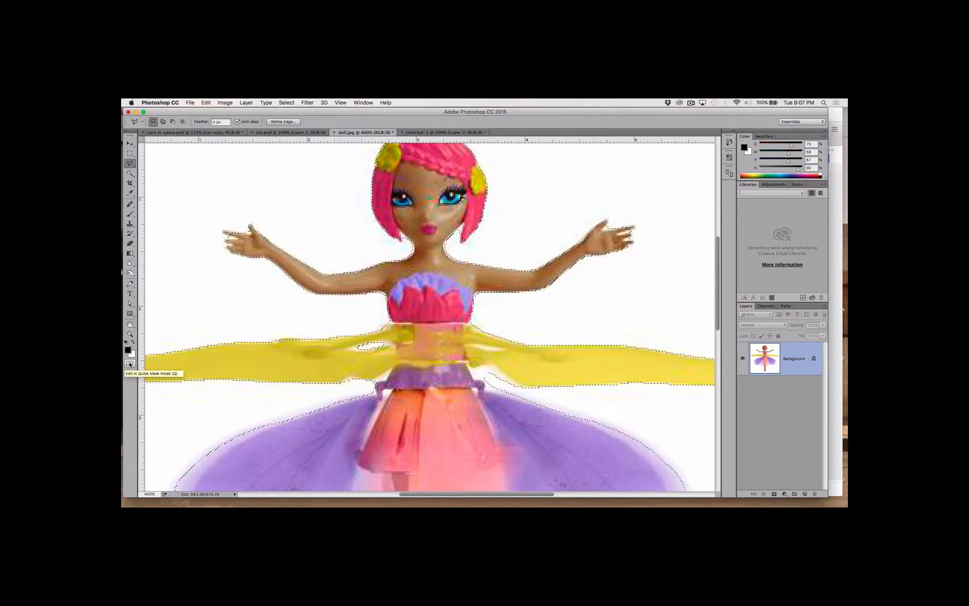
pyautogui.click(129, 364)
pyautogui.click(130, 364)
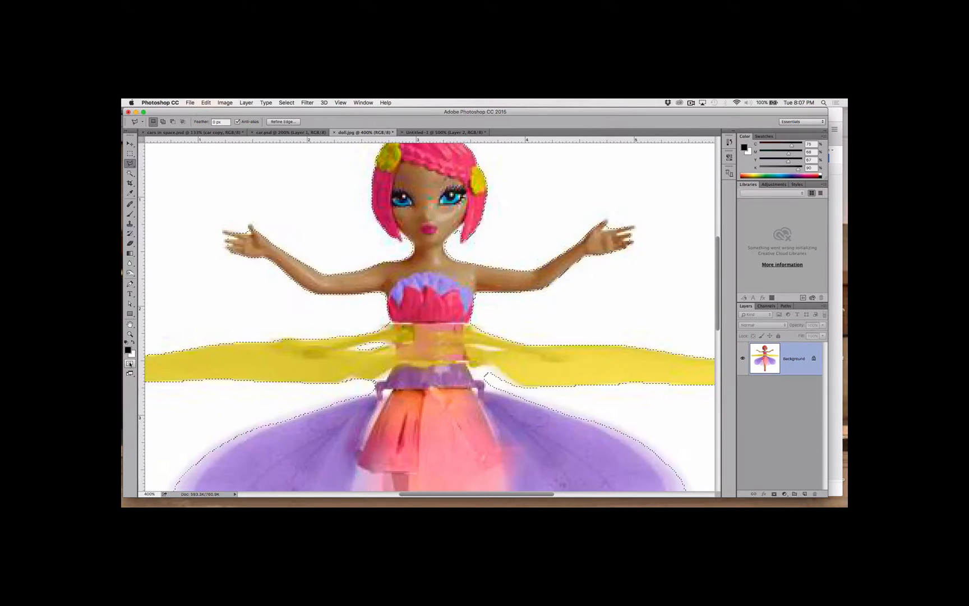
pyautogui.click(130, 363)
pyautogui.click(130, 363)
pyautogui.click(129, 363)
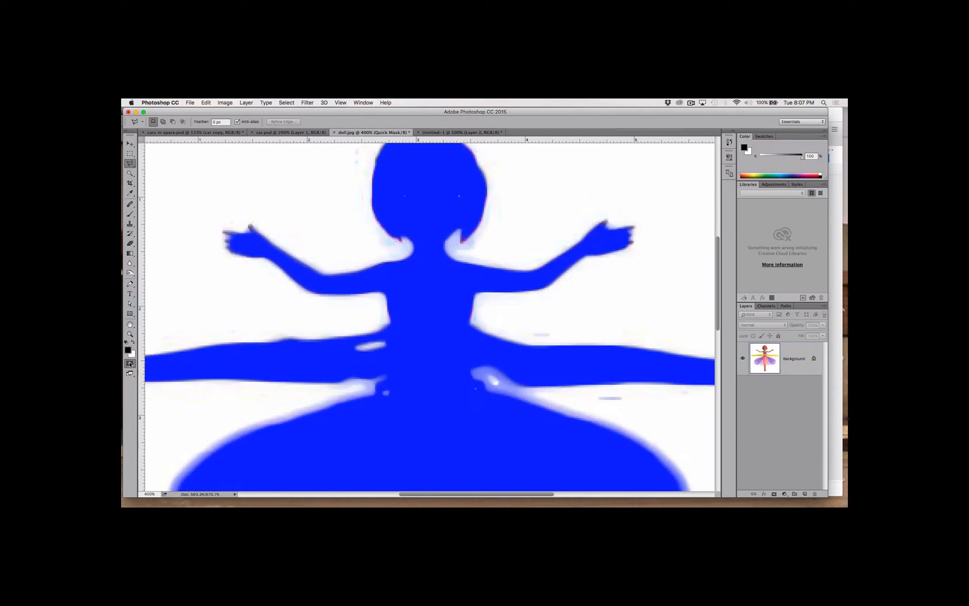
pyautogui.click(129, 363)
pyautogui.click(129, 363)
pyautogui.click(130, 363)
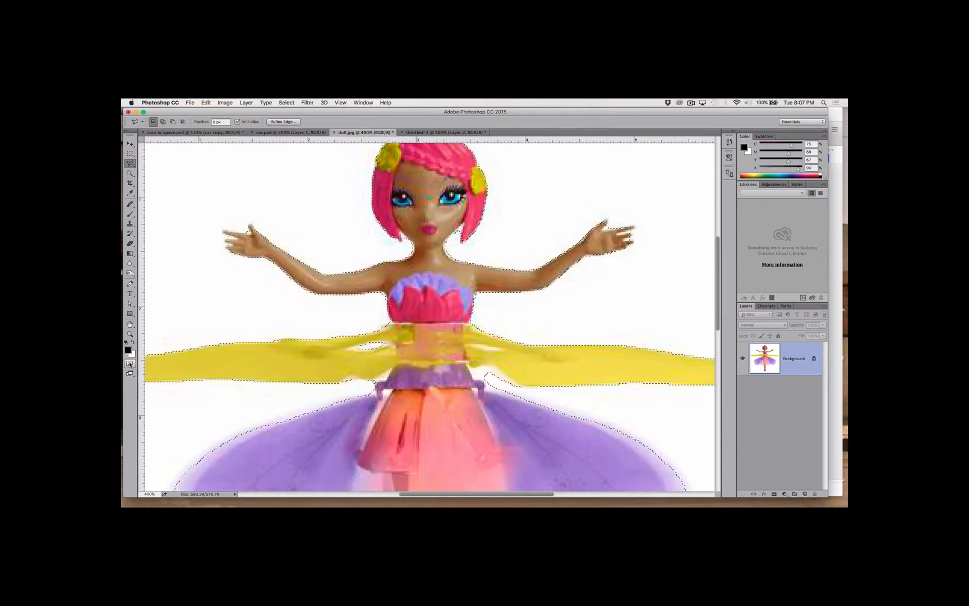
pyautogui.click(129, 364)
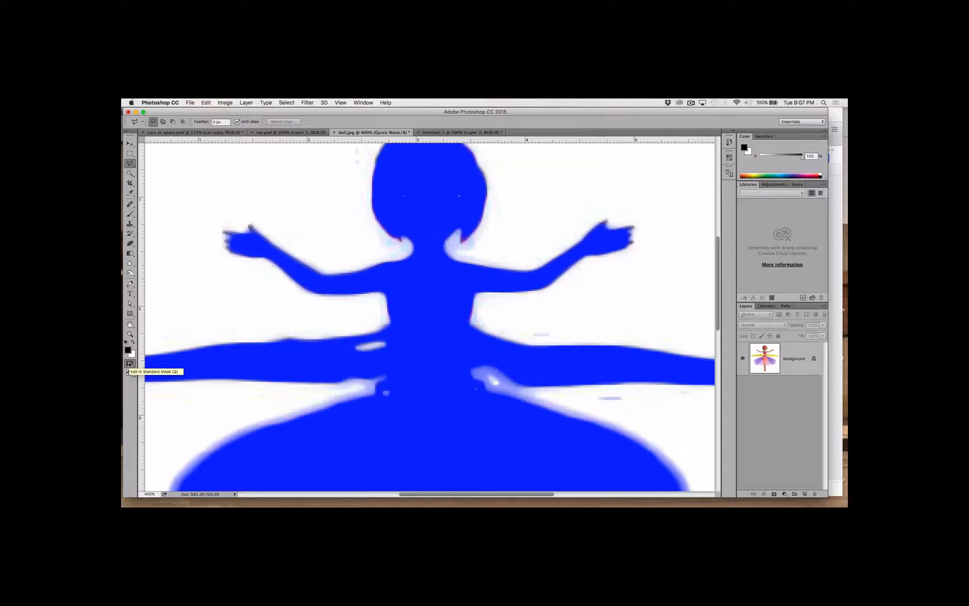
# Set up a 5 px white Brush with a harder edge for cleaning the mask around the doll's neck.
pyautogui.click(133, 343)
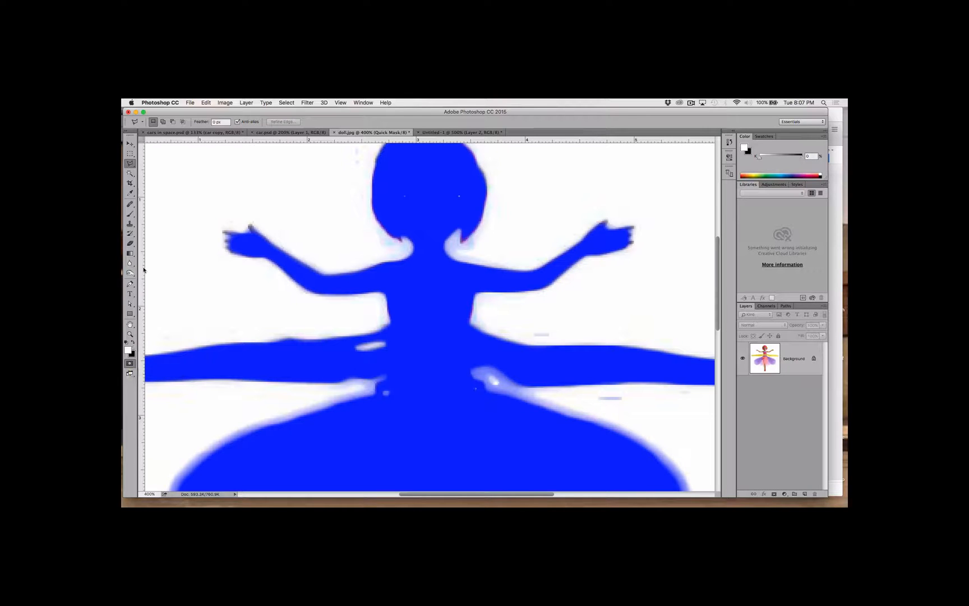
pyautogui.click(129, 213)
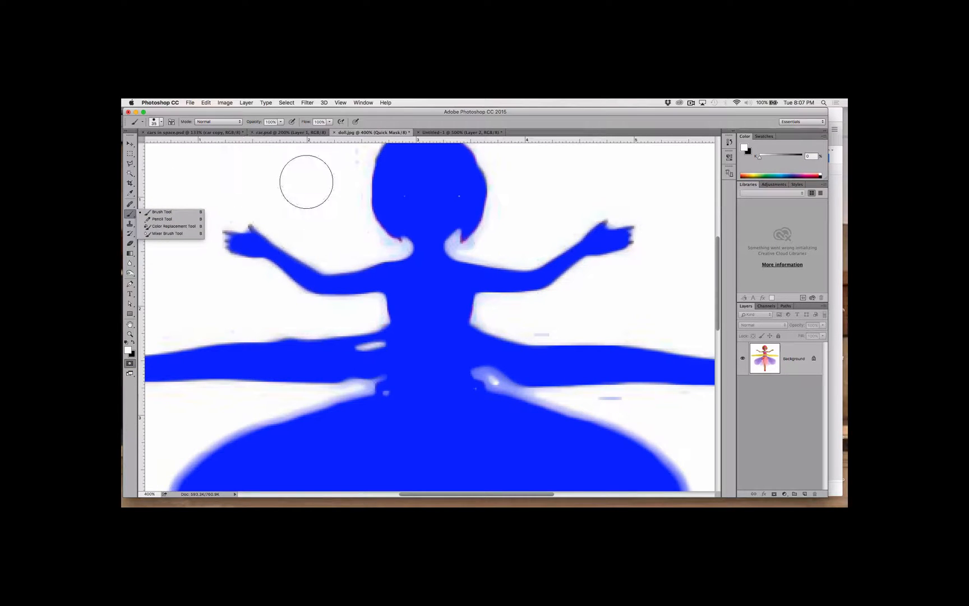
pyautogui.press('[')
pyautogui.press('[')
pyautogui.press('[')
pyautogui.press('[')
pyautogui.press('[')
pyautogui.press('[')
pyautogui.press('[')
pyautogui.press('[')
pyautogui.press('[')
pyautogui.press('[')
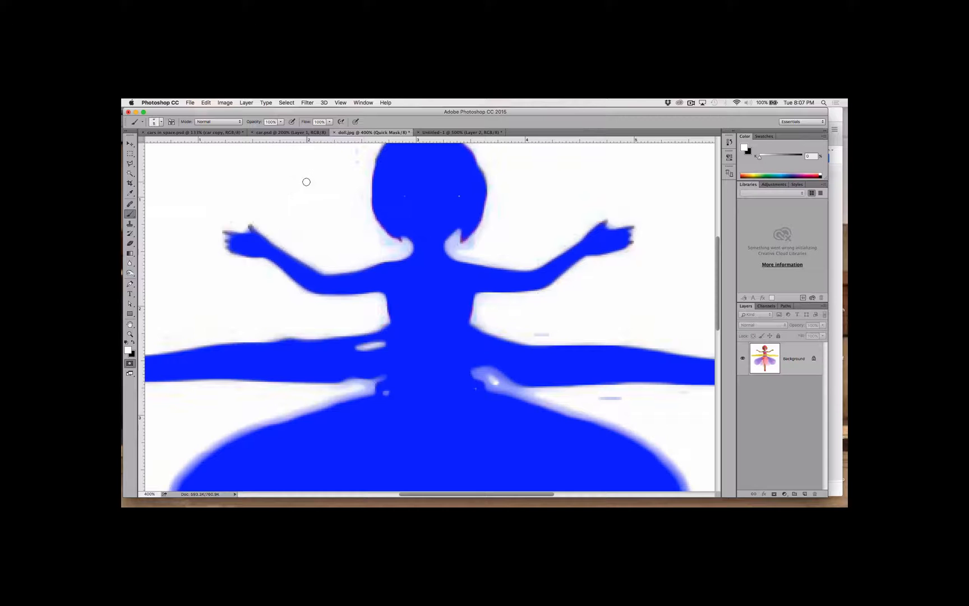
pyautogui.click(162, 123)
pyautogui.click(173, 163)
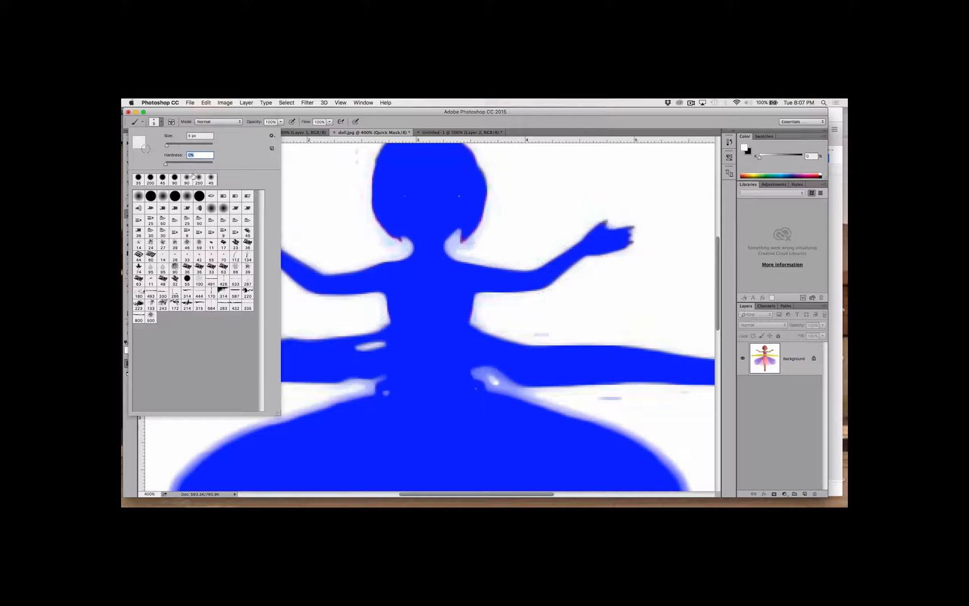
pyautogui.moveTo(211, 166); pyautogui.dragTo(208, 166)
pyautogui.click(347, 243)
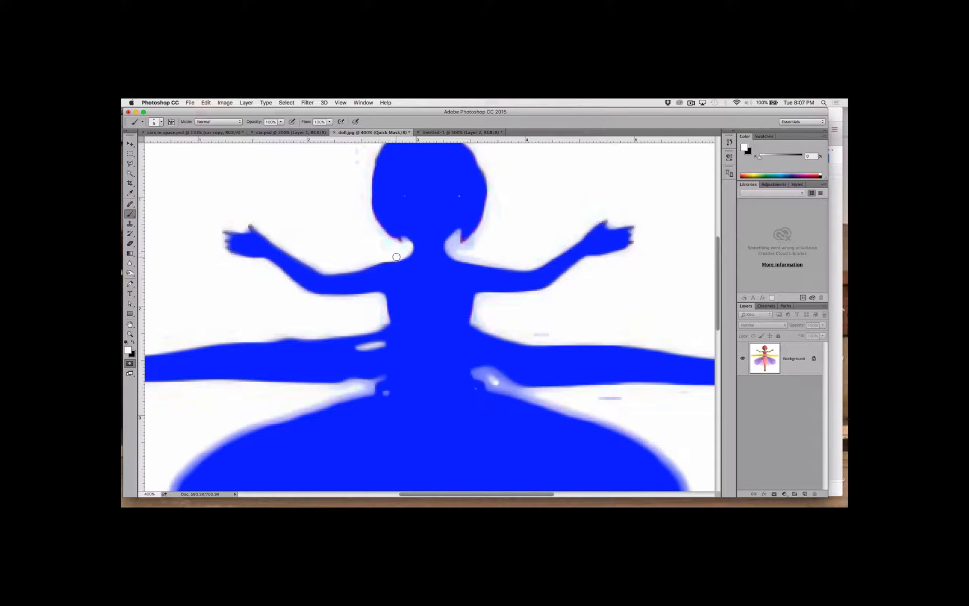
# Paint white over the stray marks above and below the wing in the Quick Mask, and return to standard mode.
pyautogui.moveTo(534, 335); pyautogui.dragTo(555, 334)
pyautogui.moveTo(627, 396); pyautogui.dragTo(595, 396)
pyautogui.click(130, 364)
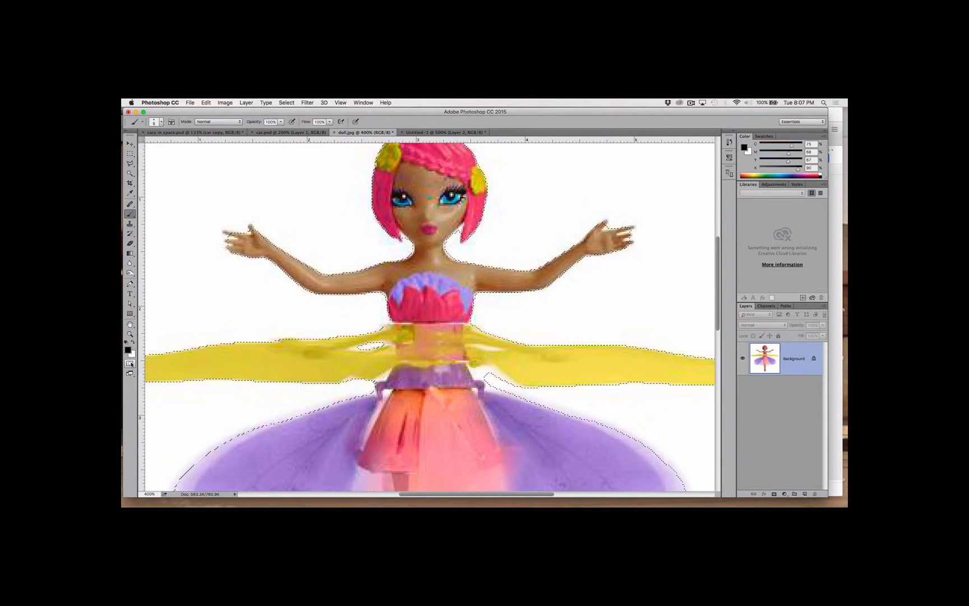
# Examine the temporary Quick Mask channel in the channel list and return to standard mode.
pyautogui.click(130, 364)
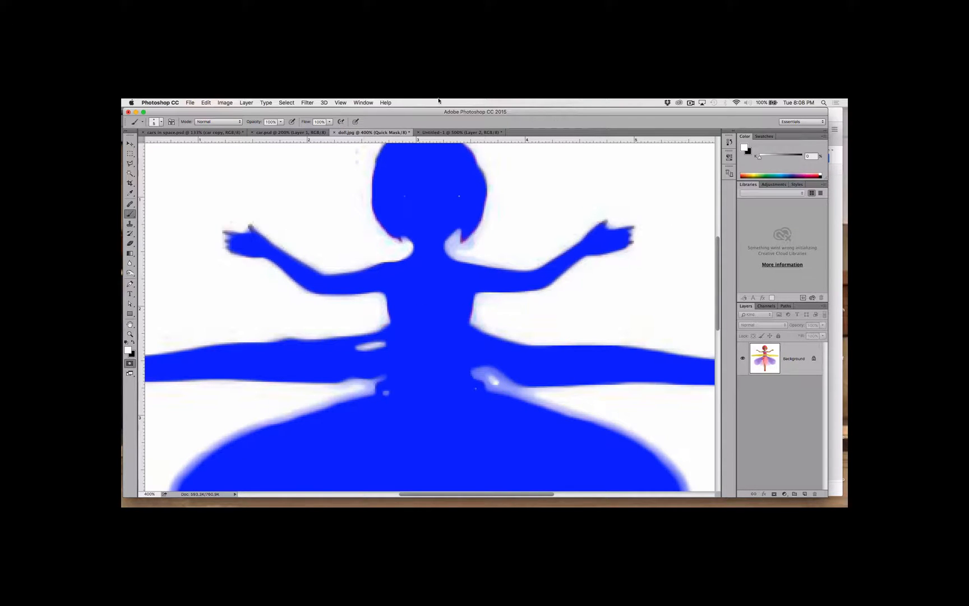
pyautogui.click(769, 306)
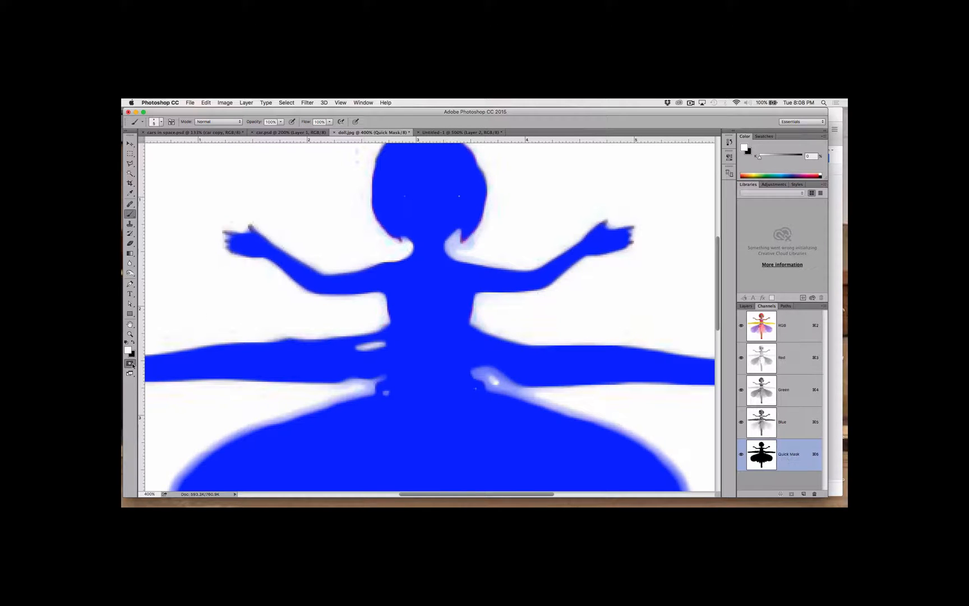
pyautogui.click(130, 363)
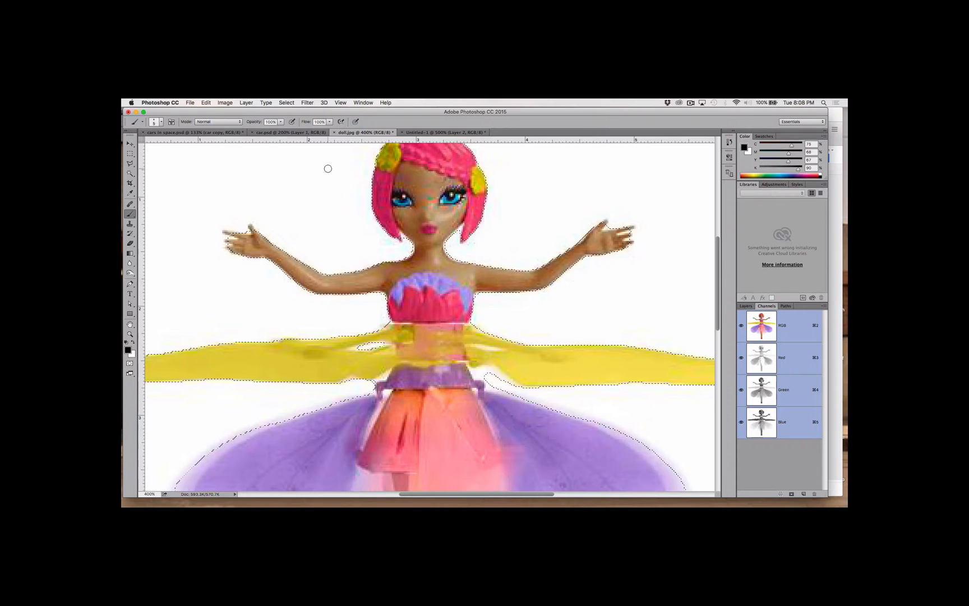
# Save the selection of doll.jpg as a new unnamed channel, display that channel alone and deselect.
pyautogui.click(285, 102)
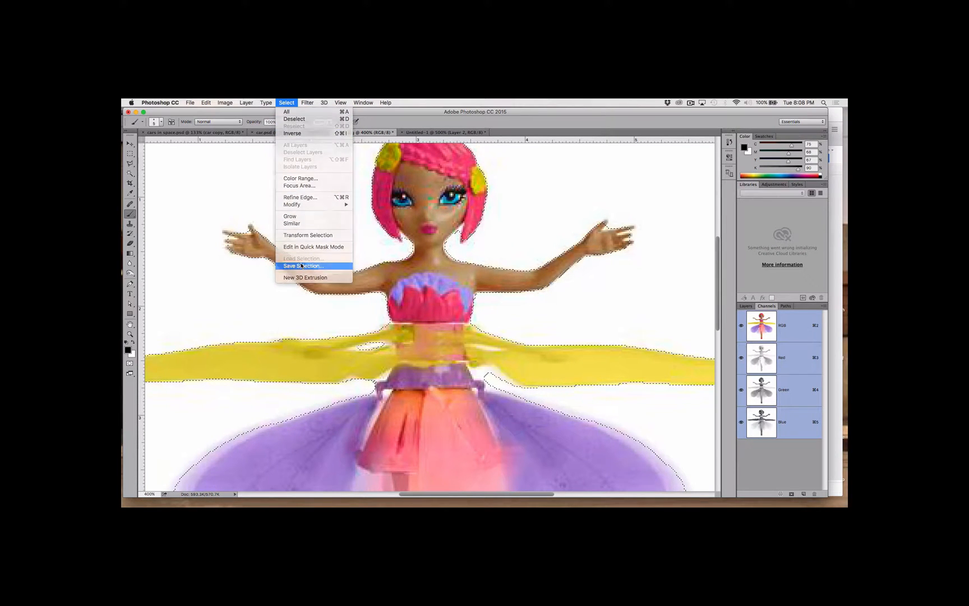
pyautogui.click(302, 266)
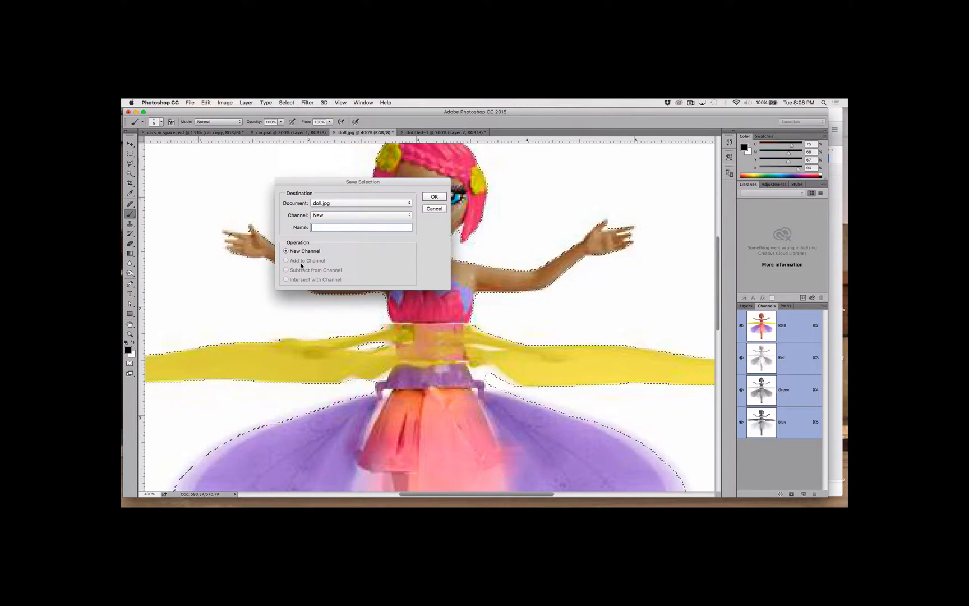
pyautogui.click(435, 196)
pyautogui.click(798, 457)
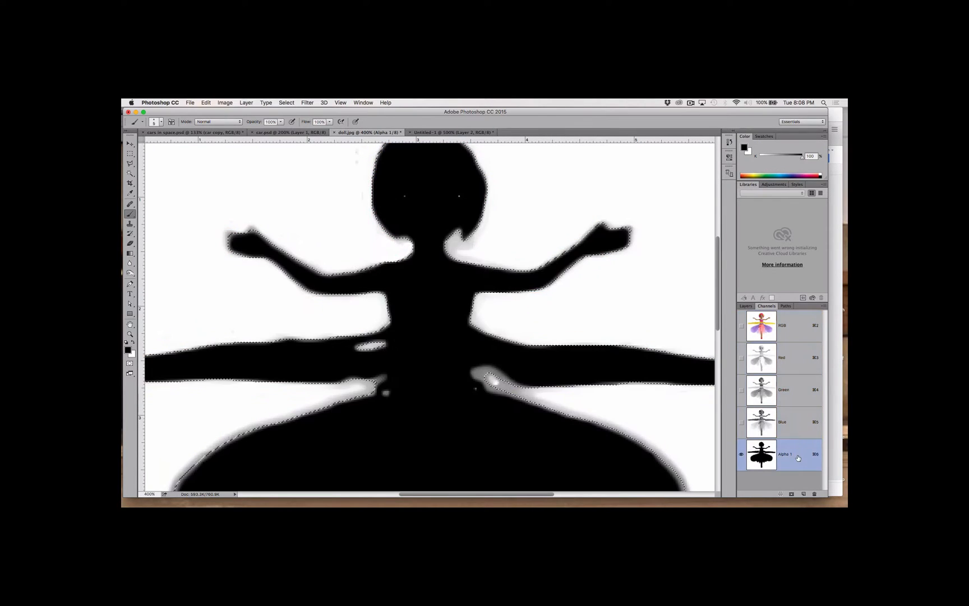
pyautogui.press('super+d')
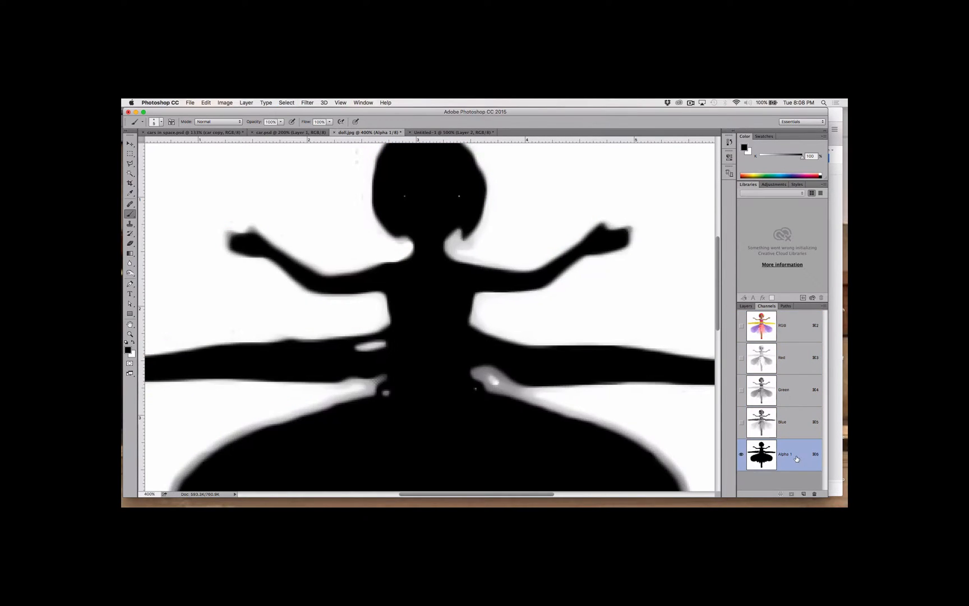
# Show the RGB image beneath the alpha channel and paint white along the gap between the doll's waist, wing and skirt.
pyautogui.click(741, 327)
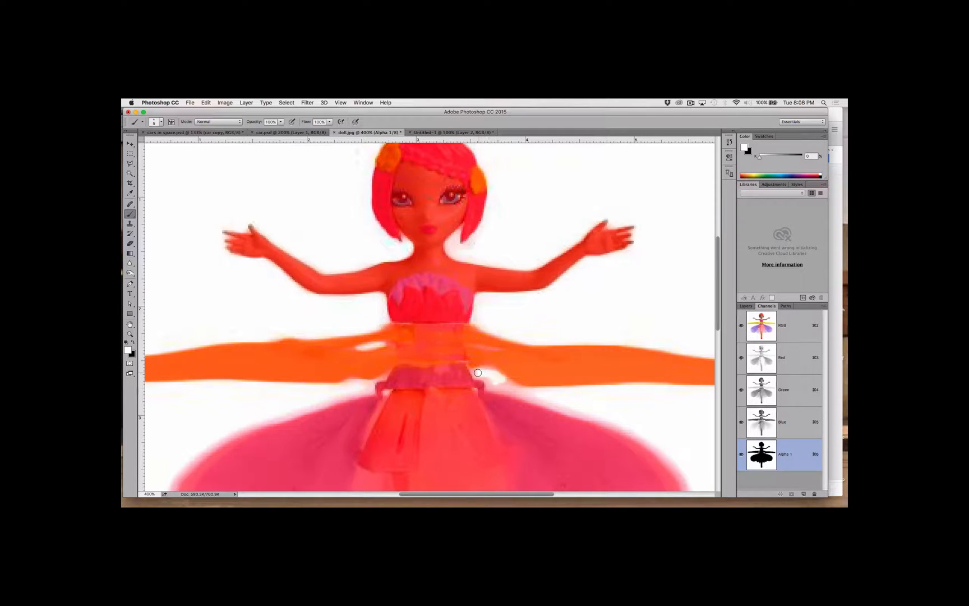
pyautogui.moveTo(485, 372); pyautogui.dragTo(523, 393)
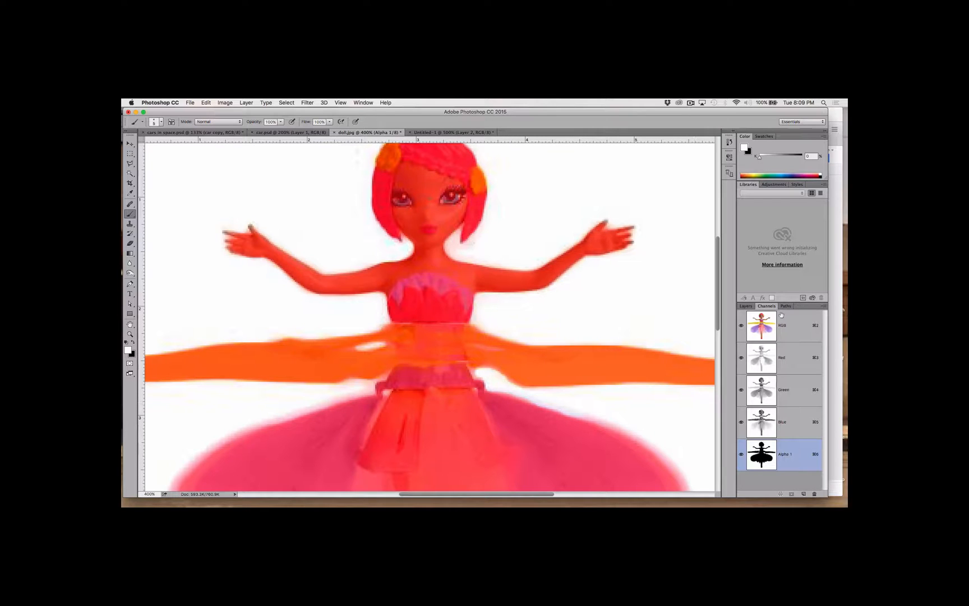
# Make the RGB composite active again and hide the alpha channel, with the whole doll in view.
pyautogui.click(801, 329)
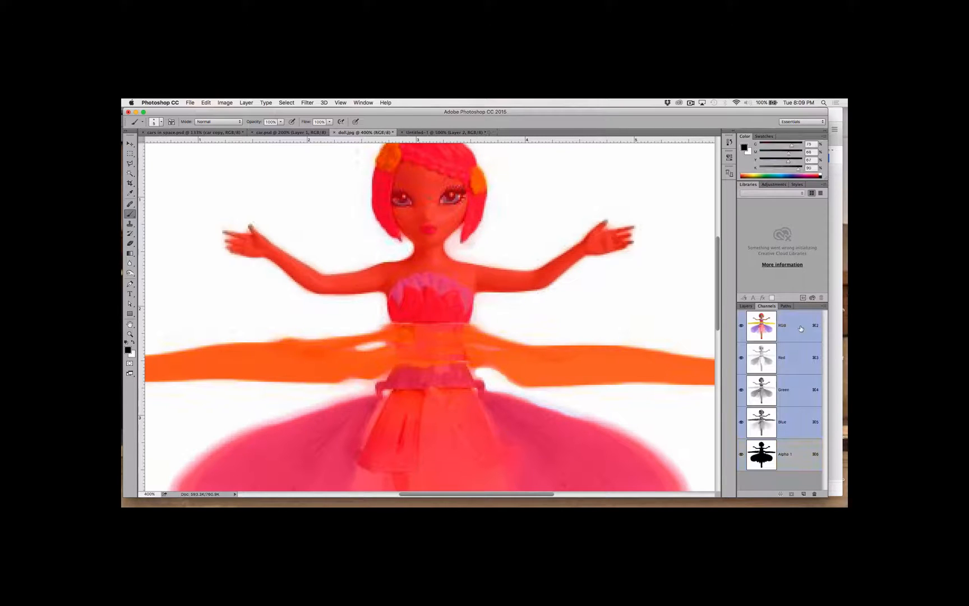
pyautogui.click(740, 453)
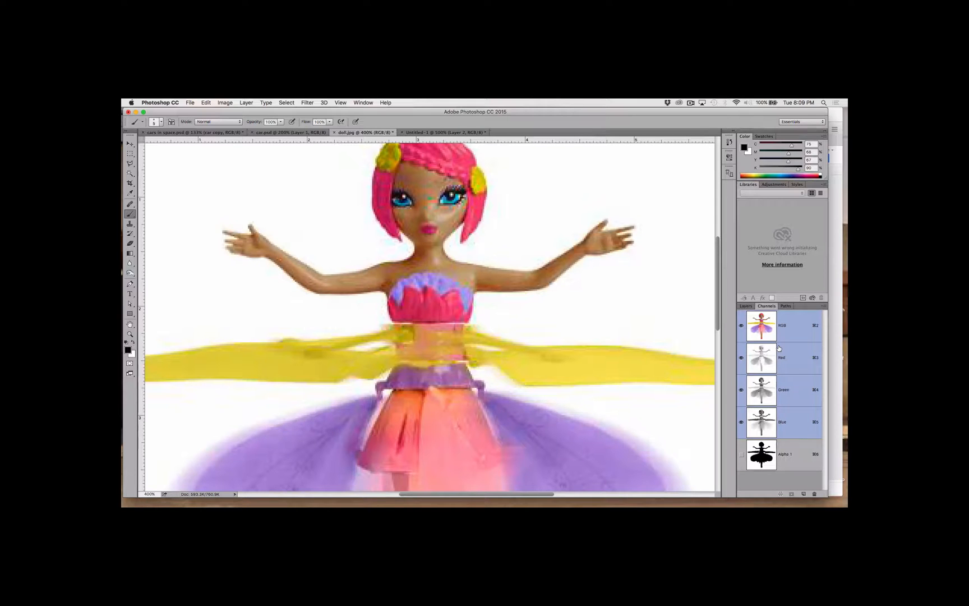
pyautogui.press('super+minus')
pyautogui.press('super+minus')
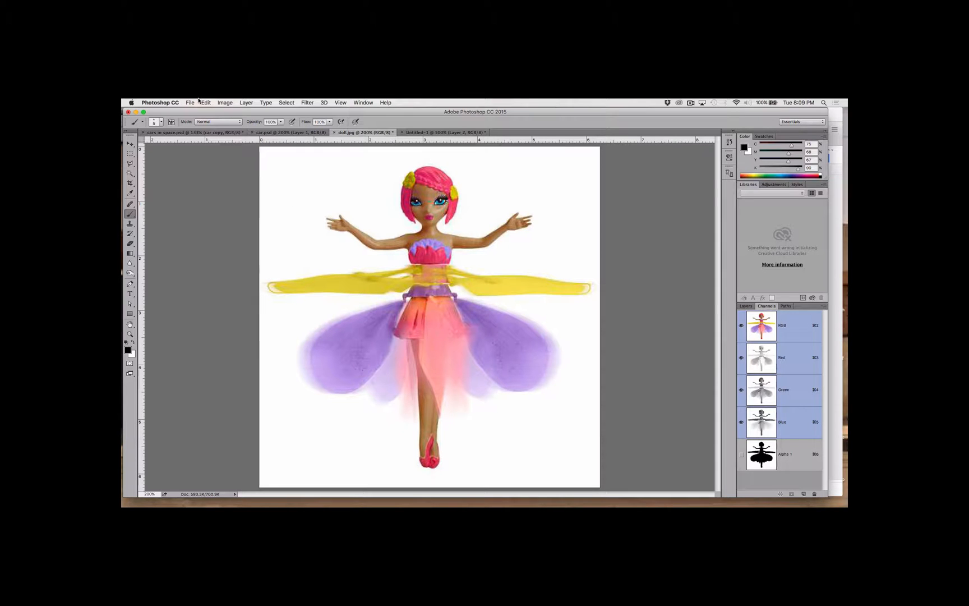
pyautogui.press('super+o')
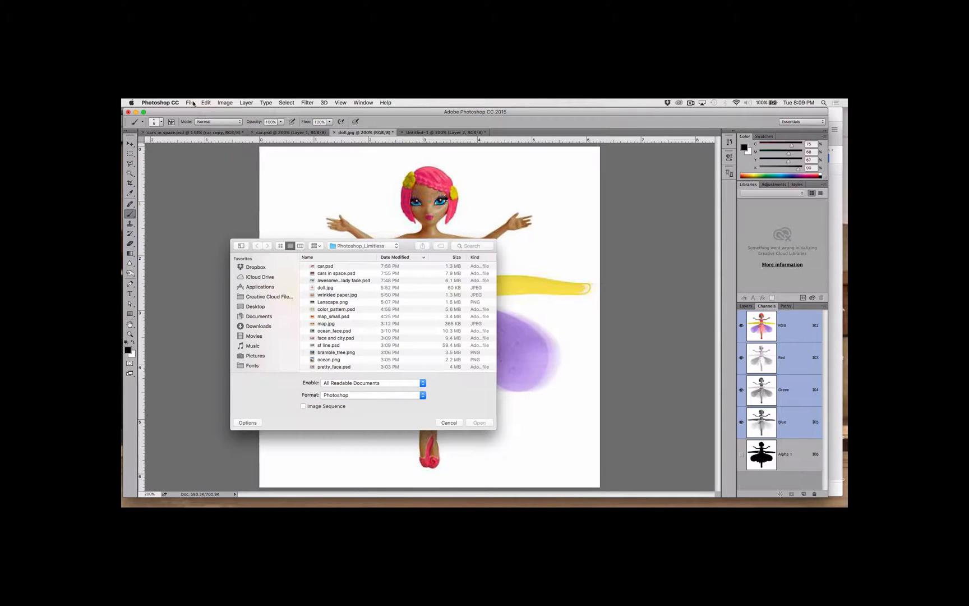
pyautogui.click(340, 247)
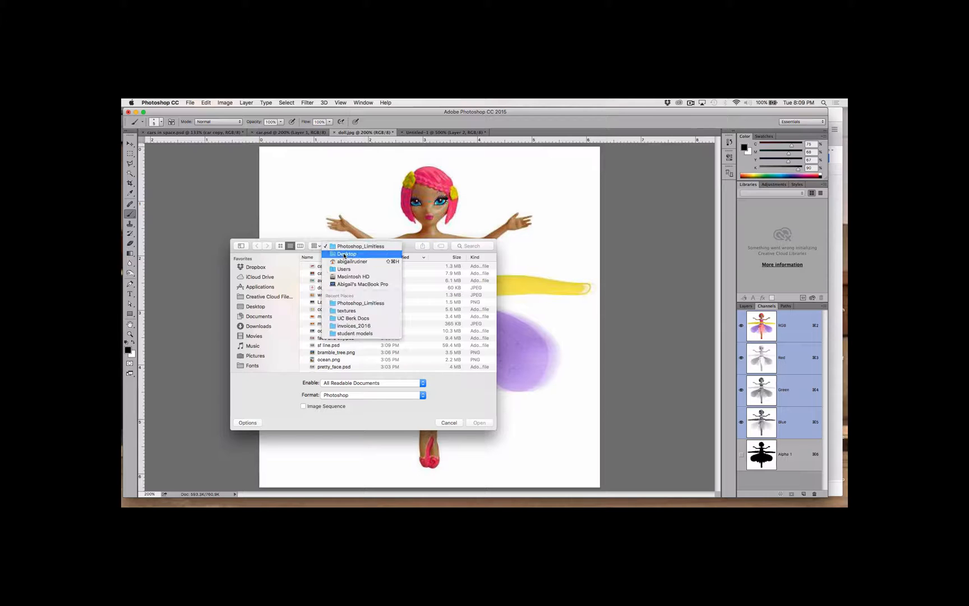
pyautogui.click(346, 248)
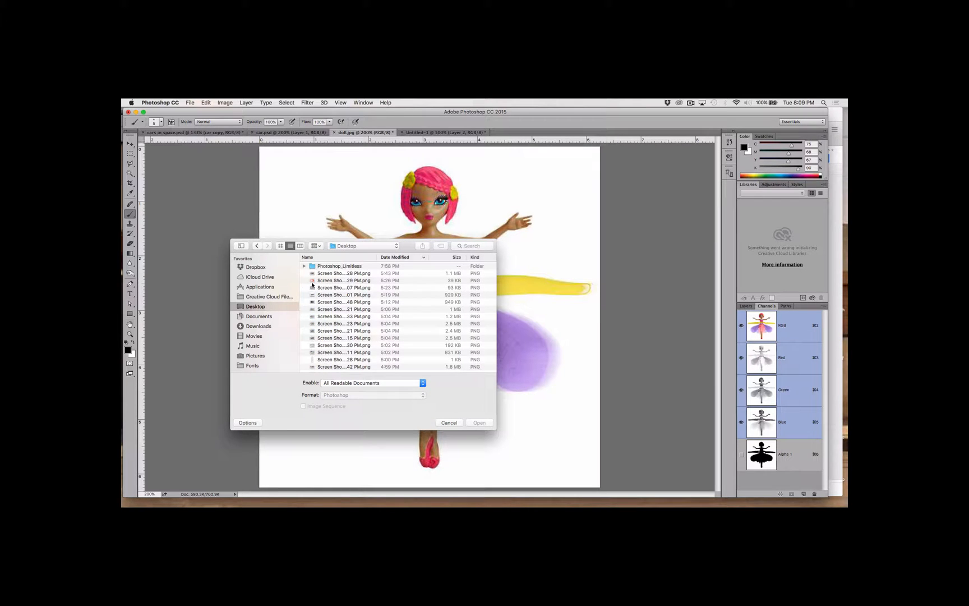
pyautogui.scroll(-10, 312, 284)
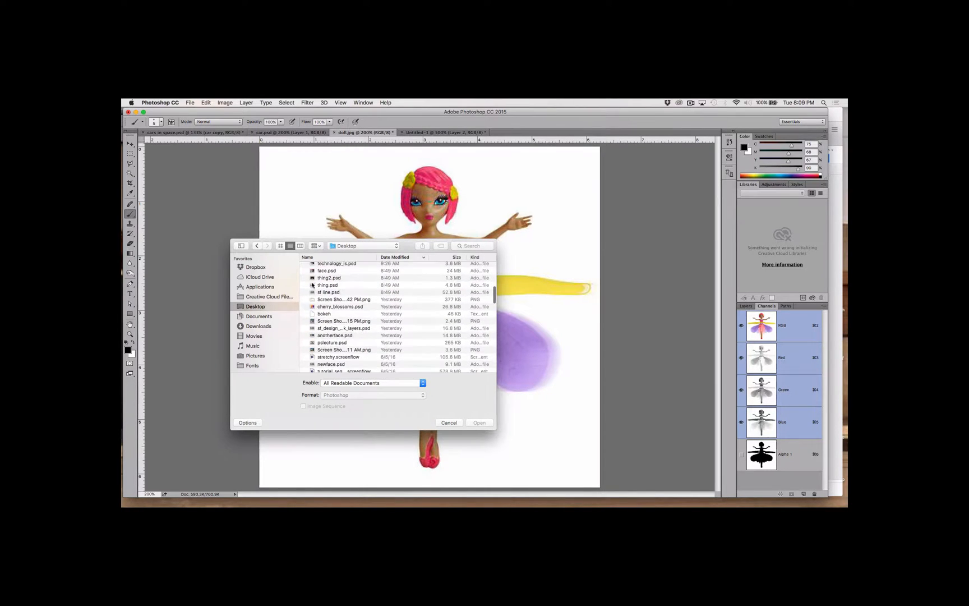
pyautogui.scroll(-5, 311, 285)
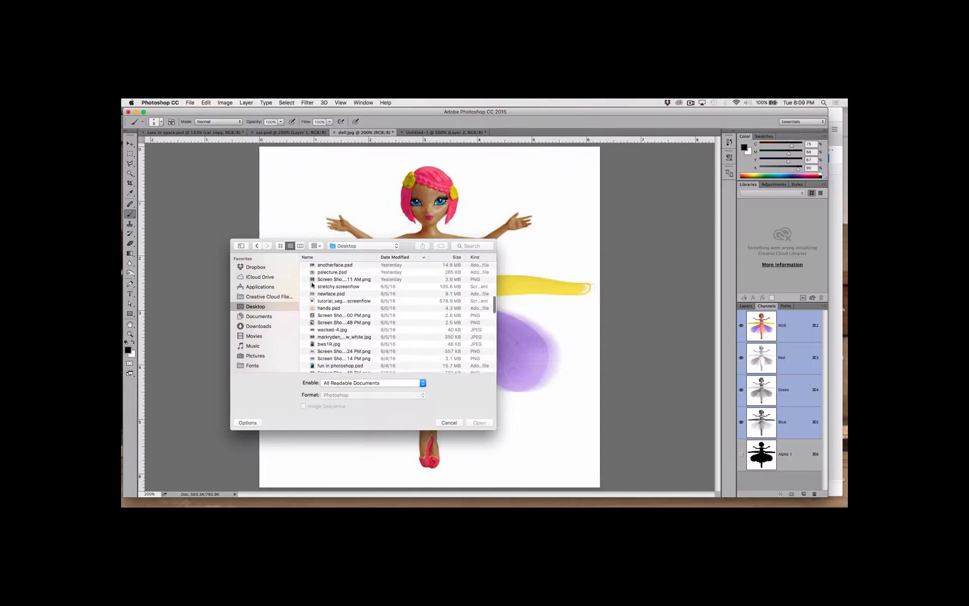
pyautogui.click(449, 423)
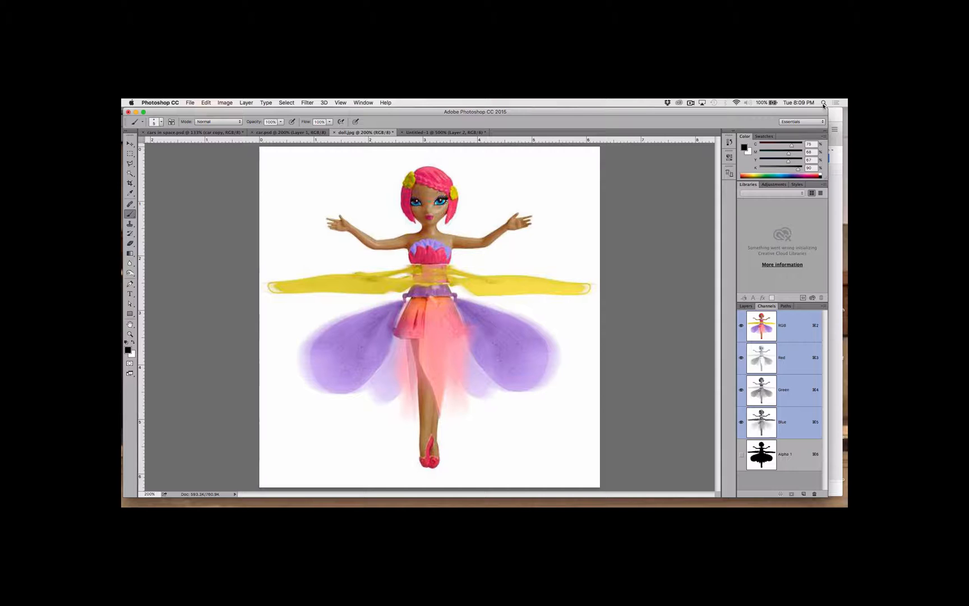
# Search the computer for illustrator, launch Adobe Illustrator CC 2015 and dismiss its What's New window.
pyautogui.click(823, 103)
pyautogui.click(824, 105)
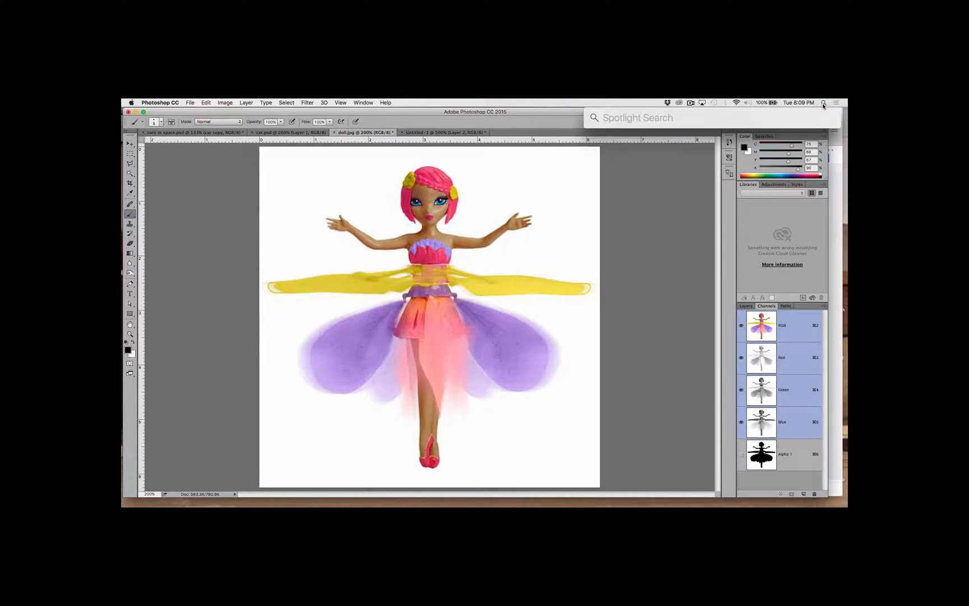
pyautogui.write('illustrator')
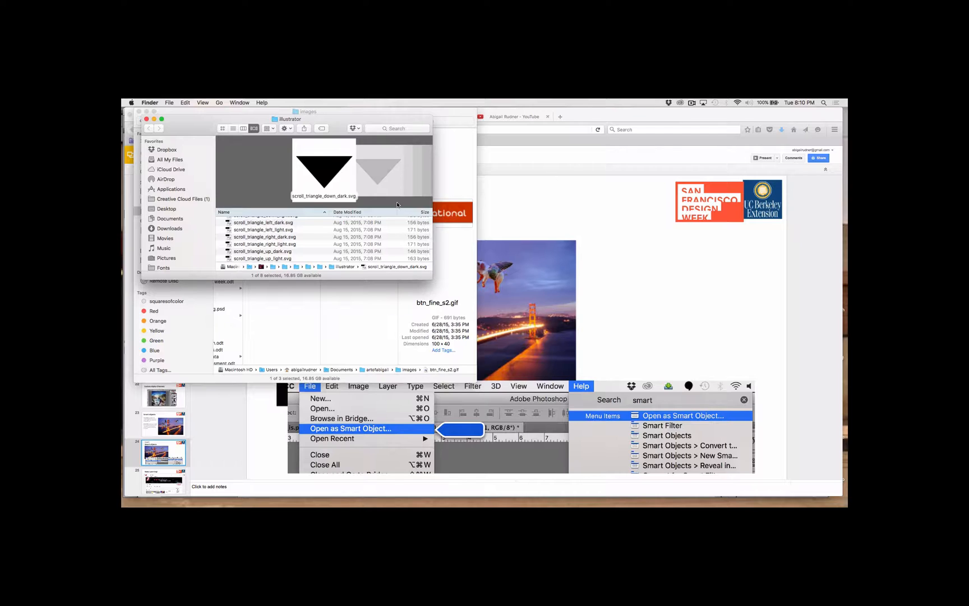
pyautogui.moveTo(511, 508)
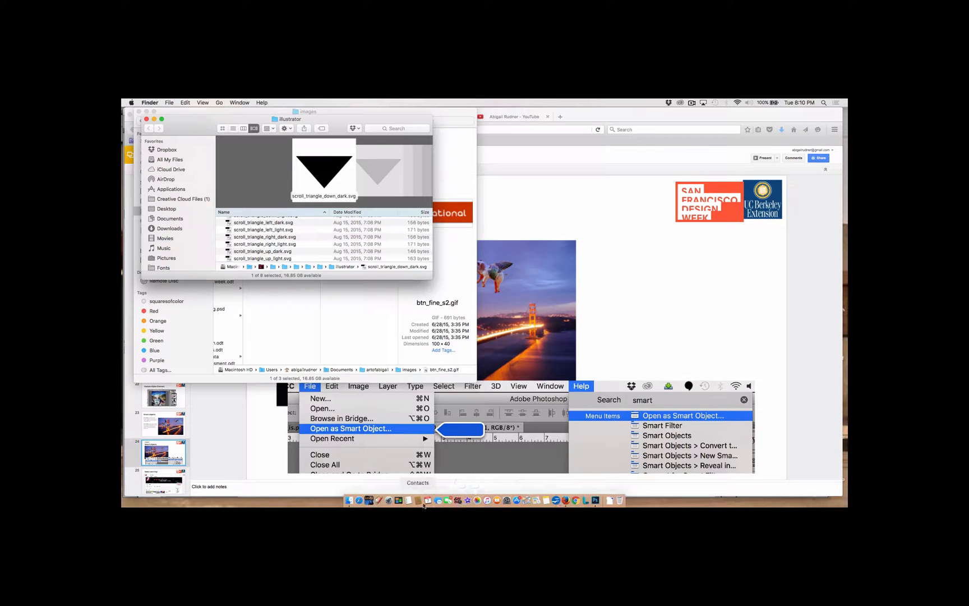
pyautogui.click(824, 104)
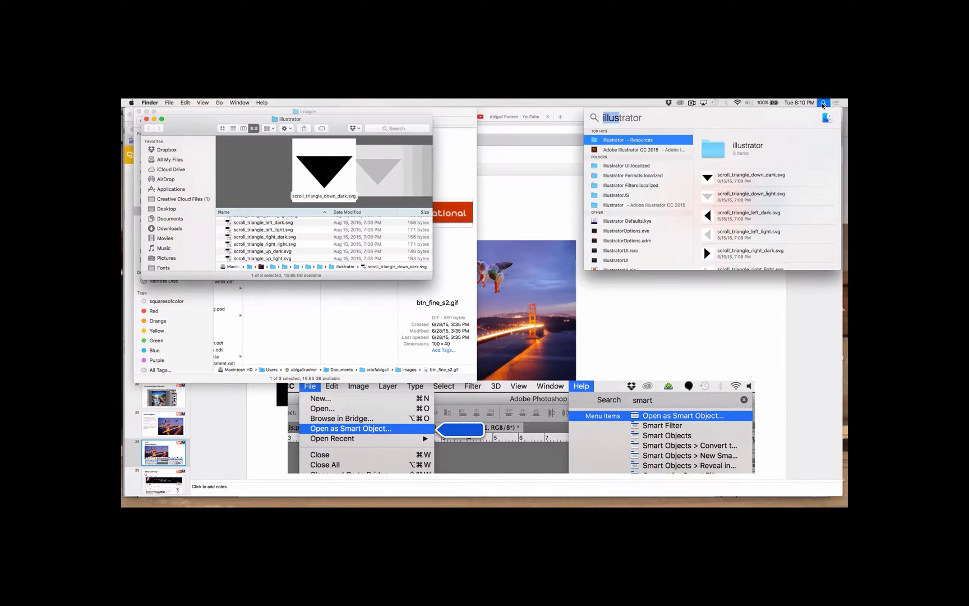
pyautogui.doubleClick(656, 150)
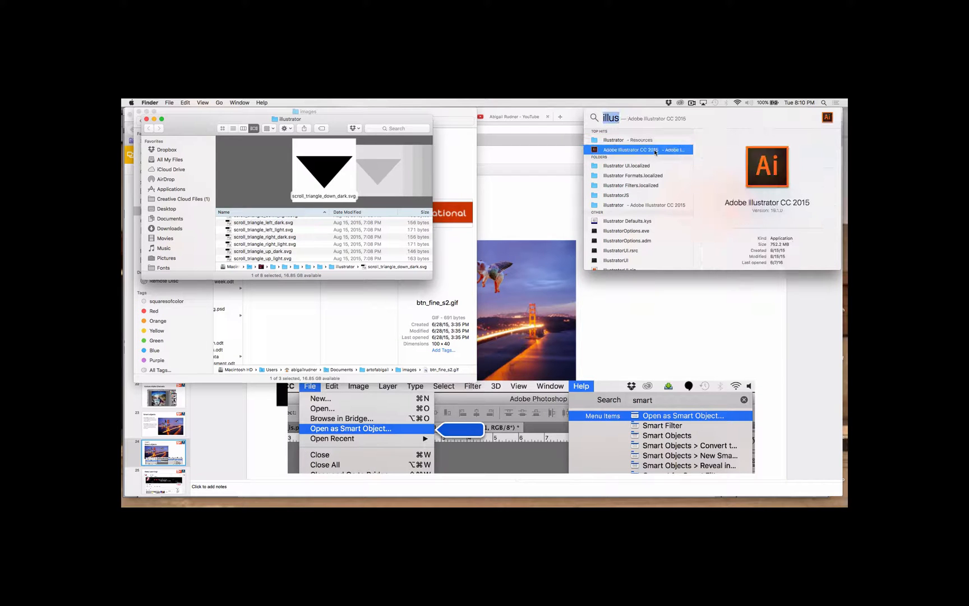
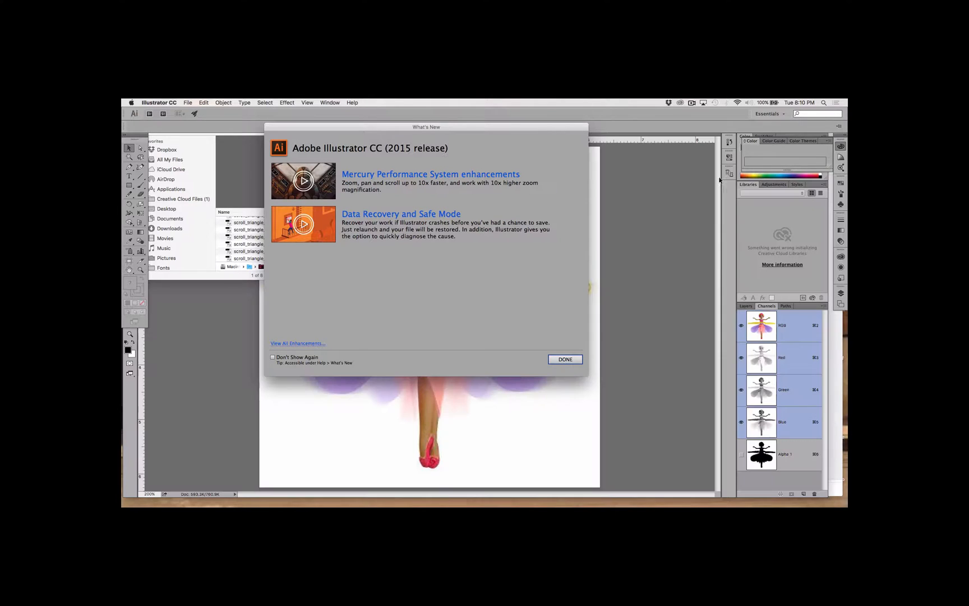
pyautogui.click(565, 360)
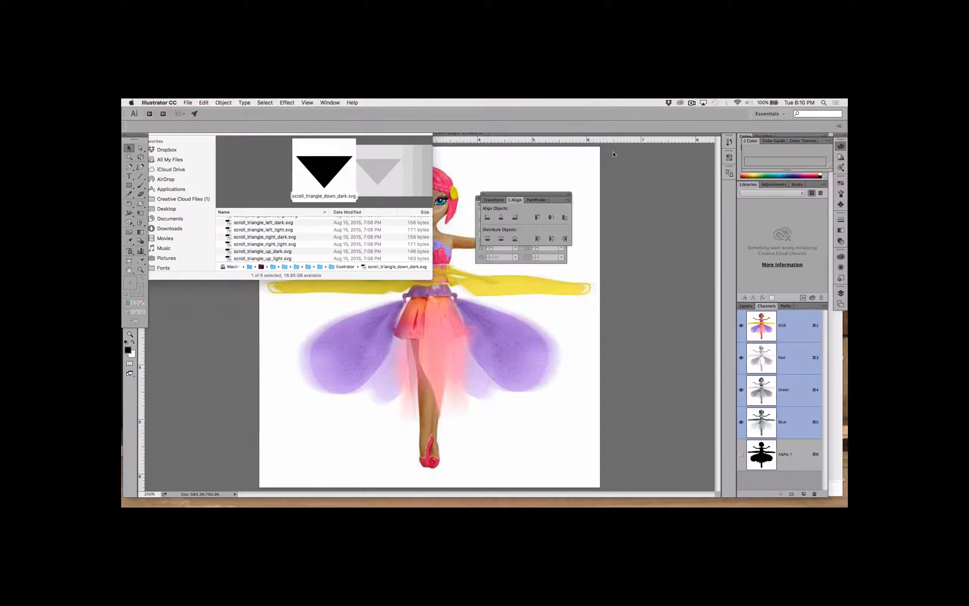
# Switch back to Photoshop and check the image size of doll.jpg without changing it.
pyautogui.click(624, 160)
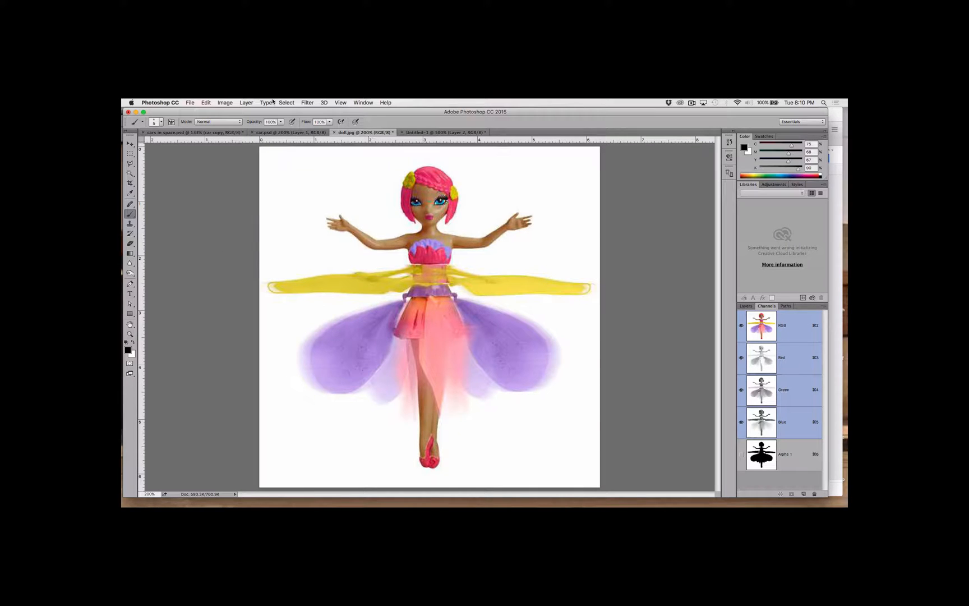
pyautogui.click(225, 103)
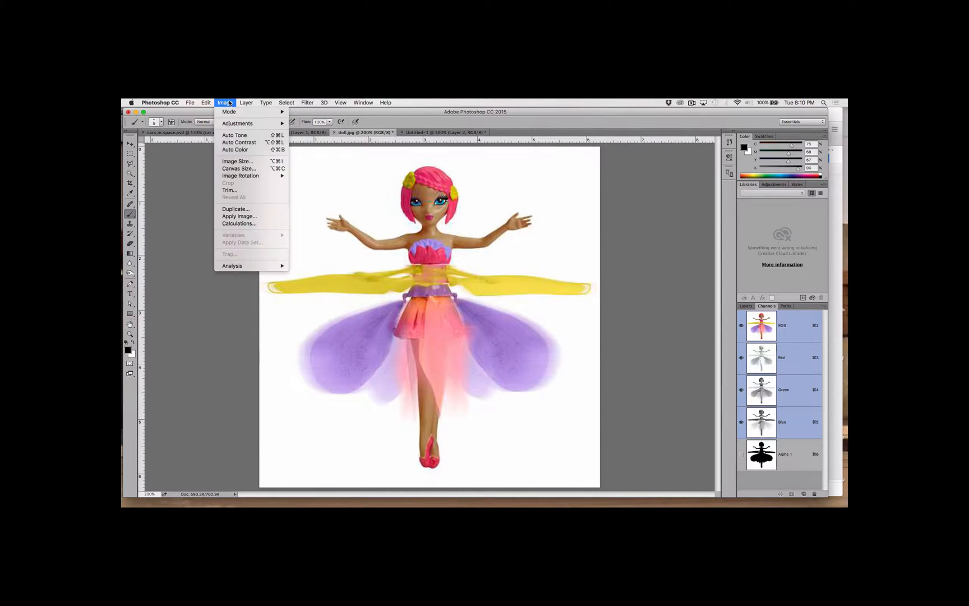
pyautogui.click(236, 162)
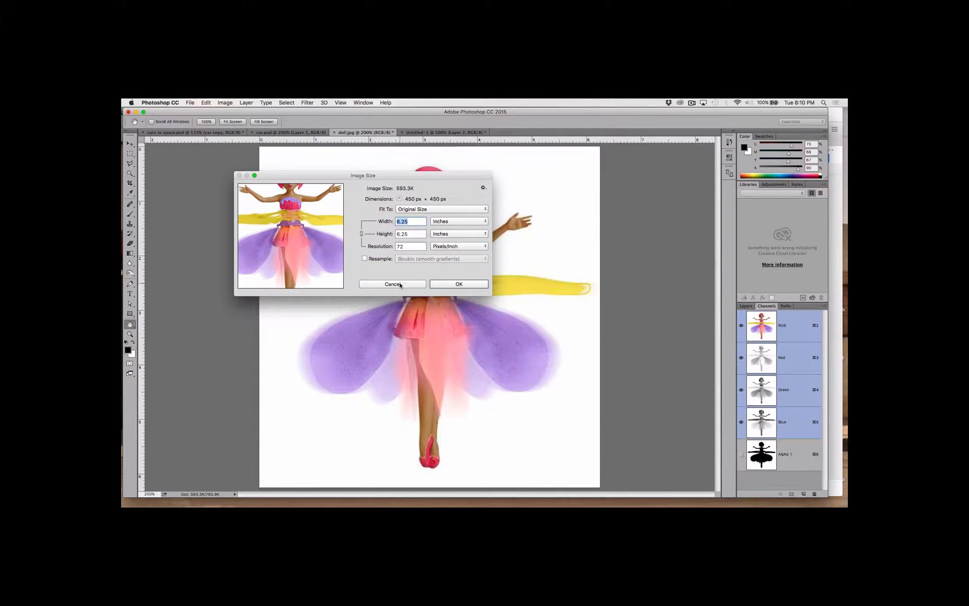
pyautogui.click(395, 284)
# Switch to Illustrator and create a new document 6.25 in wide and 6.25 in high.
pyautogui.press('super+Tab')
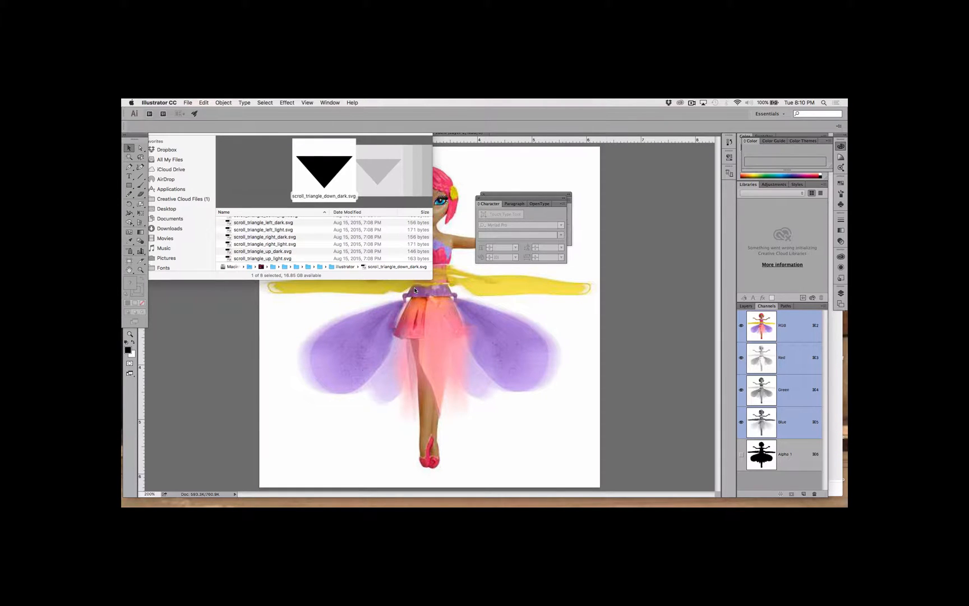
pyautogui.press('super+n')
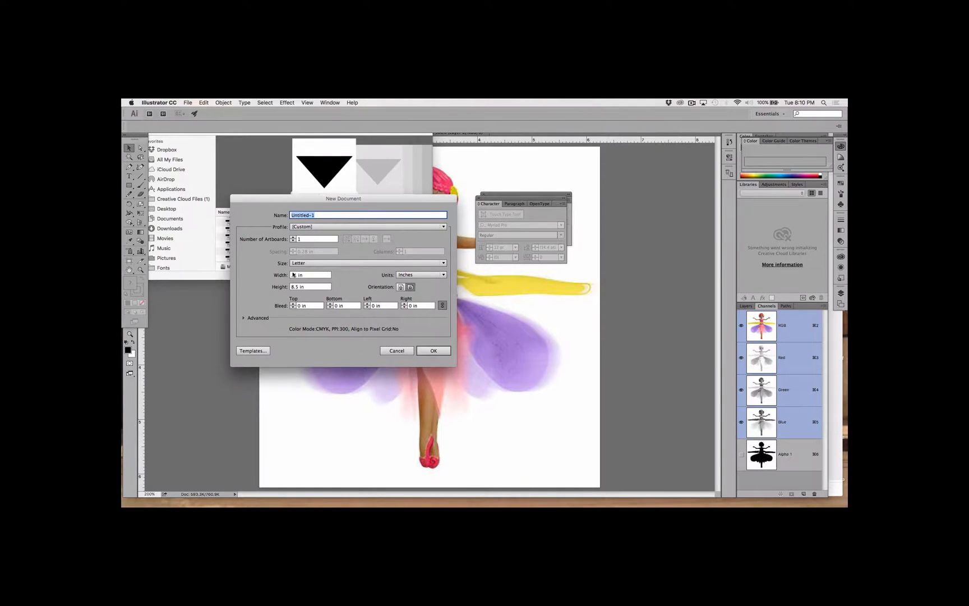
pyautogui.moveTo(311, 274); pyautogui.dragTo(280, 273)
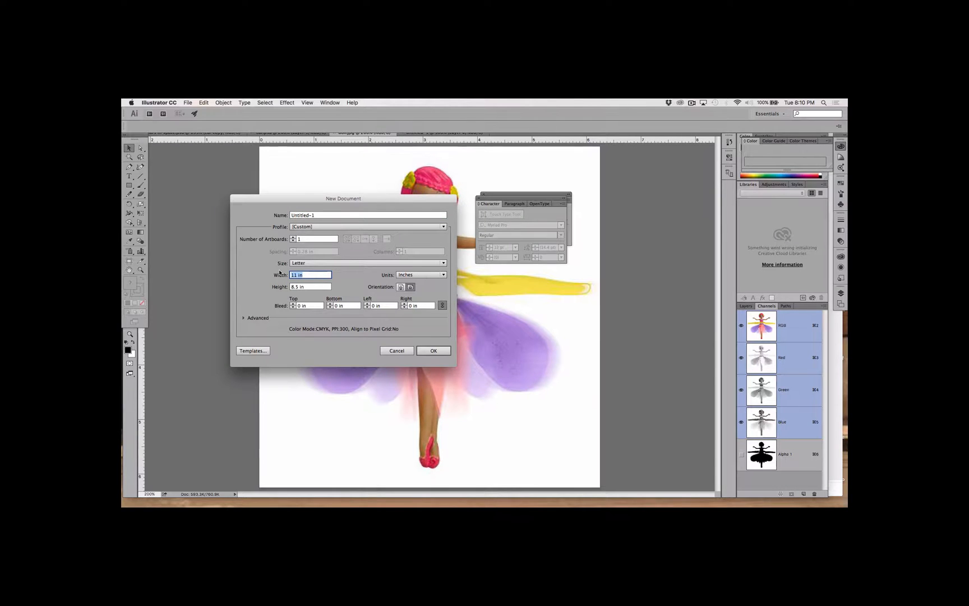
pyautogui.write('6.')
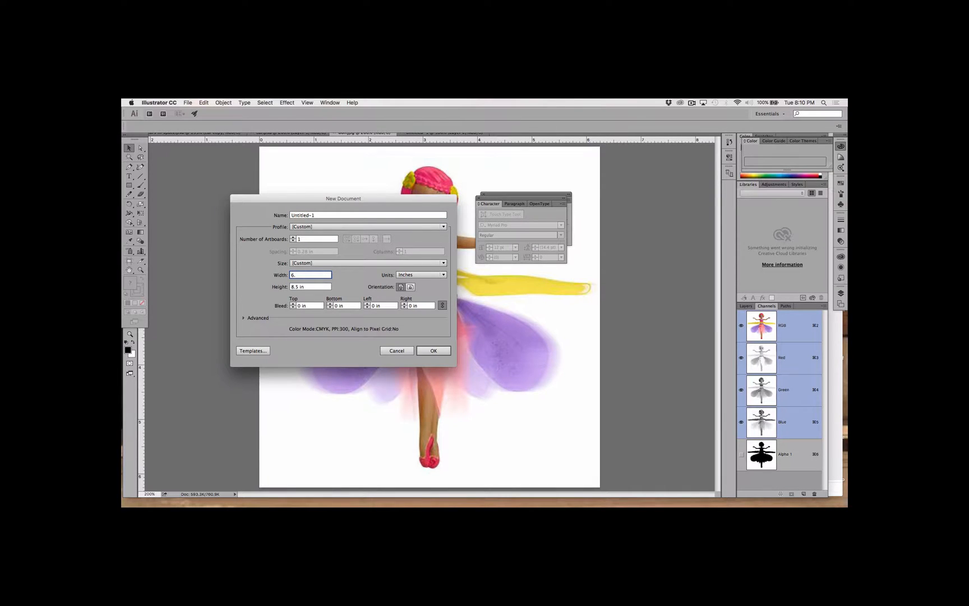
pyautogui.write('25')
pyautogui.press('Tab')
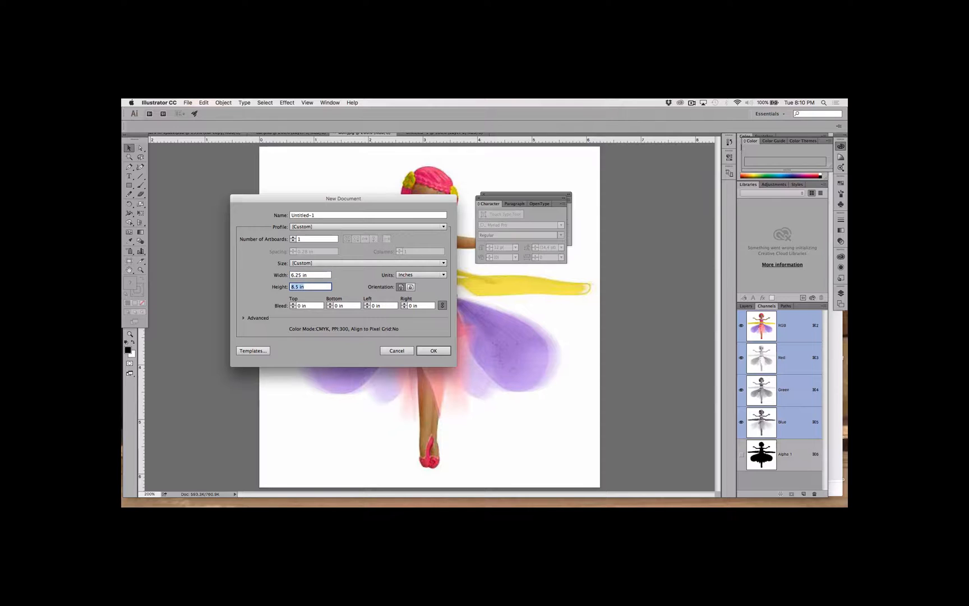
pyautogui.write('6.24')
pyautogui.write('5')
pyautogui.click(427, 352)
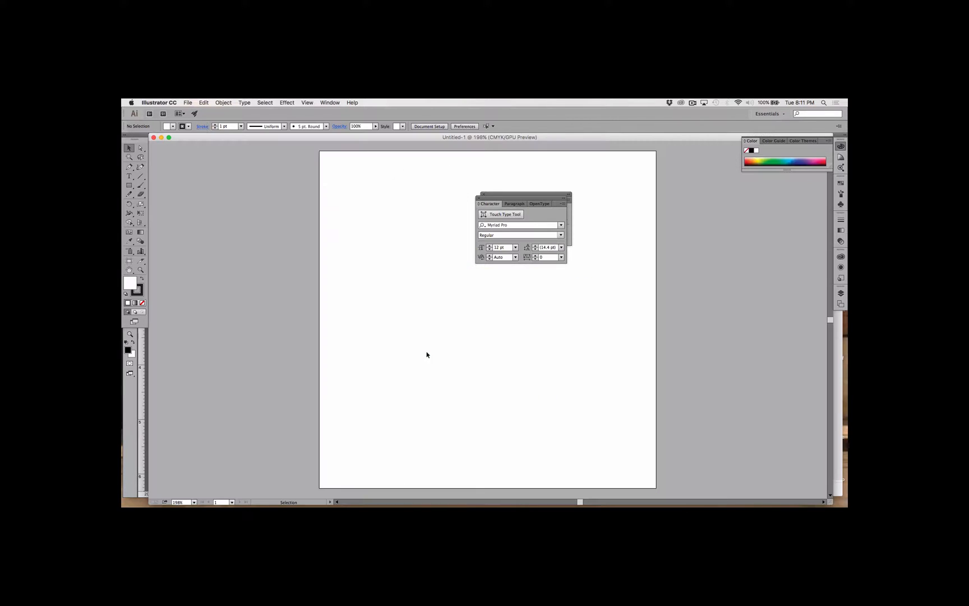
# Place doll.jpg from the Photoshop_Limitless folder at its original size on the artboard.
pyautogui.click(188, 102)
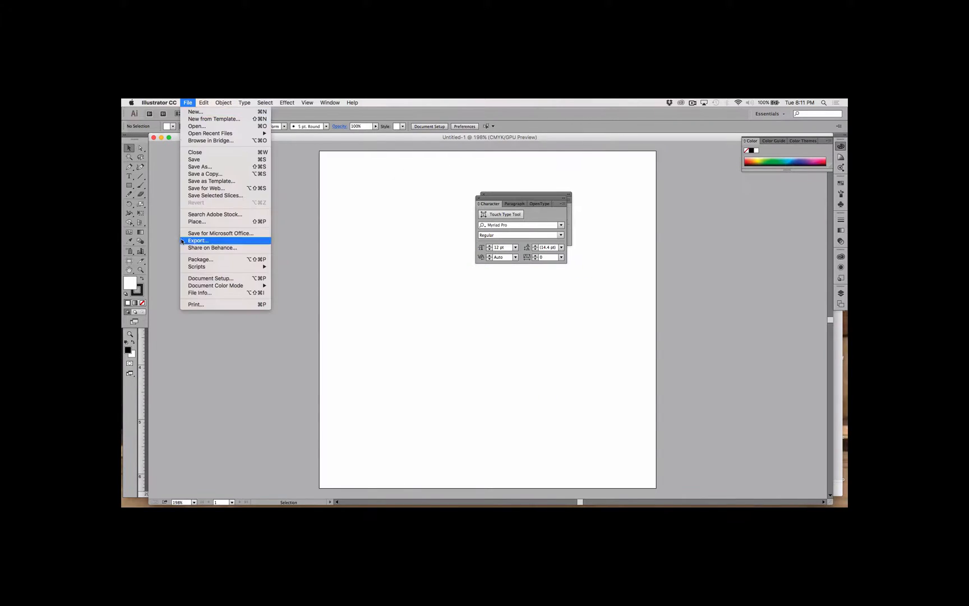
pyautogui.click(195, 221)
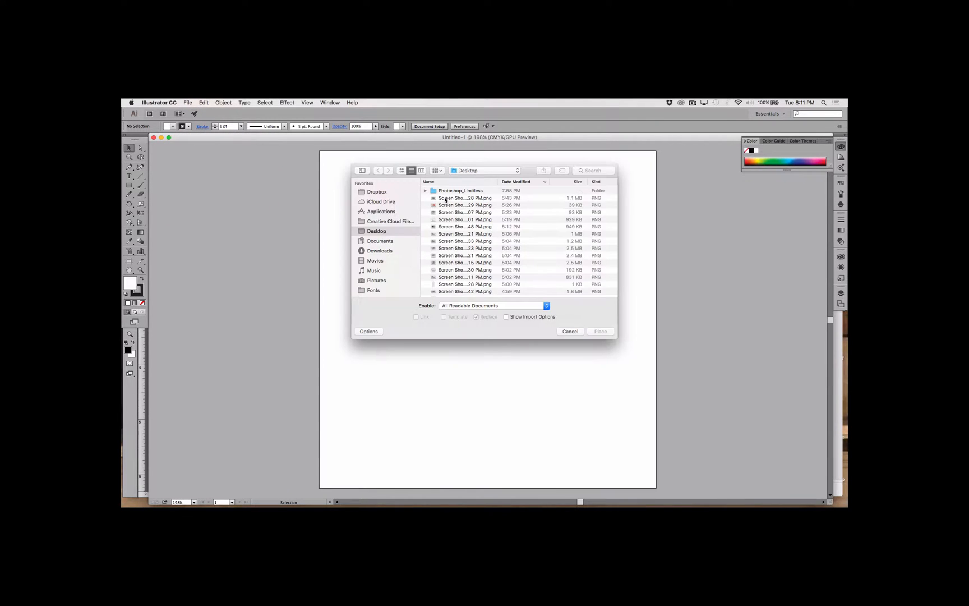
pyautogui.doubleClick(442, 192)
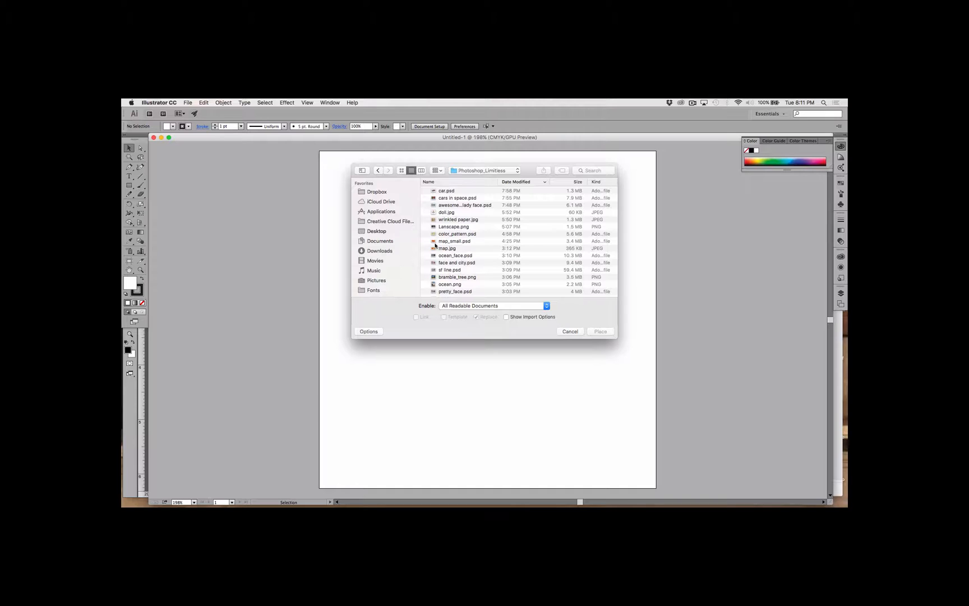
pyautogui.click(441, 214)
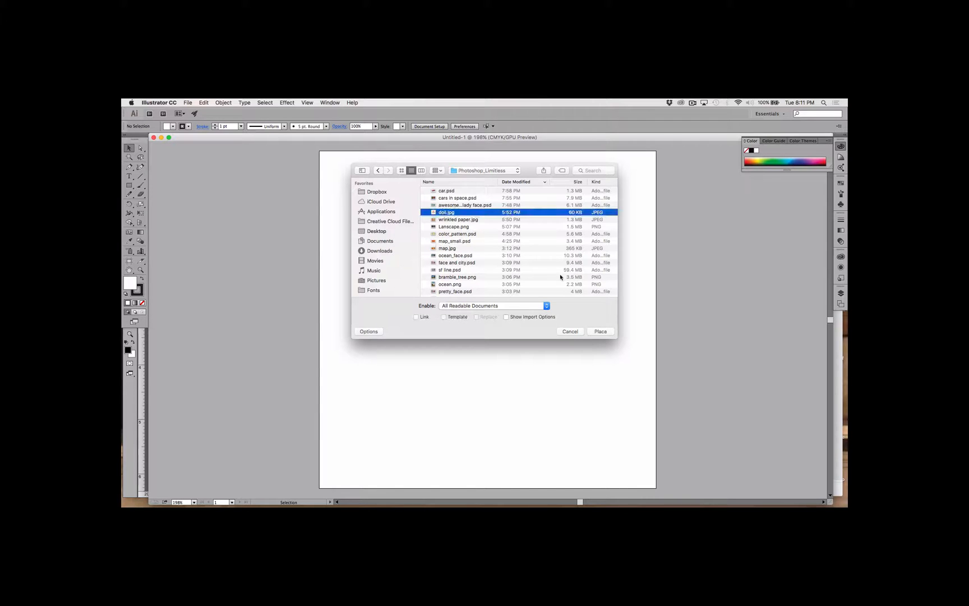
pyautogui.click(600, 331)
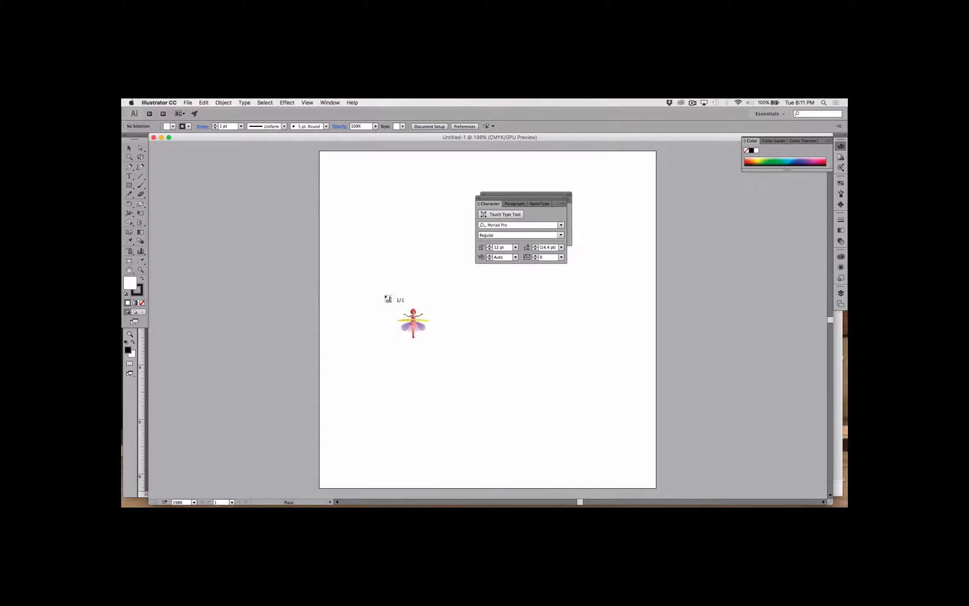
pyautogui.click(375, 212)
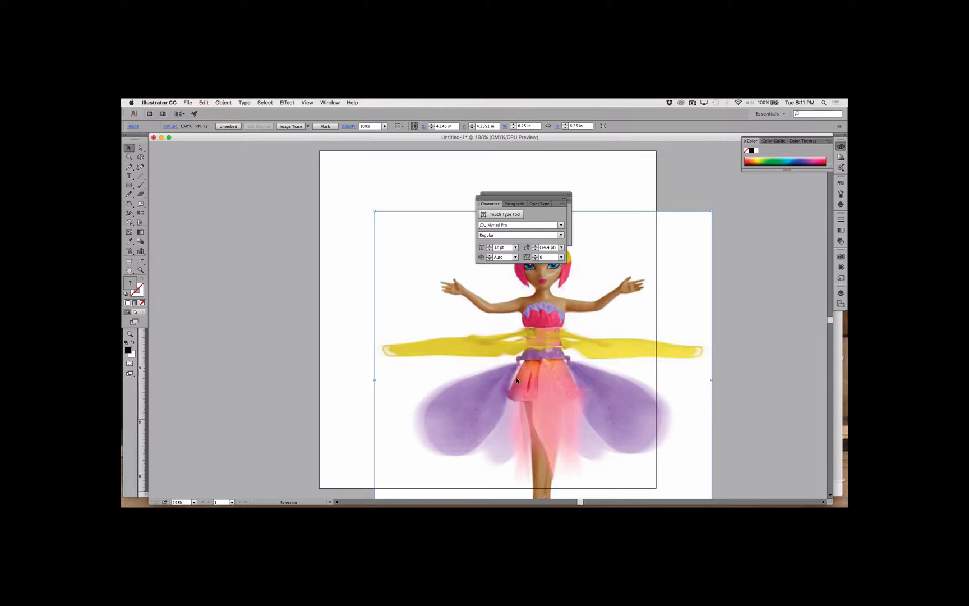
# Align the placed doll image with the artboard edges and move the floating Character and Align panels clear of it.
pyautogui.moveTo(516, 380); pyautogui.dragTo(462, 320)
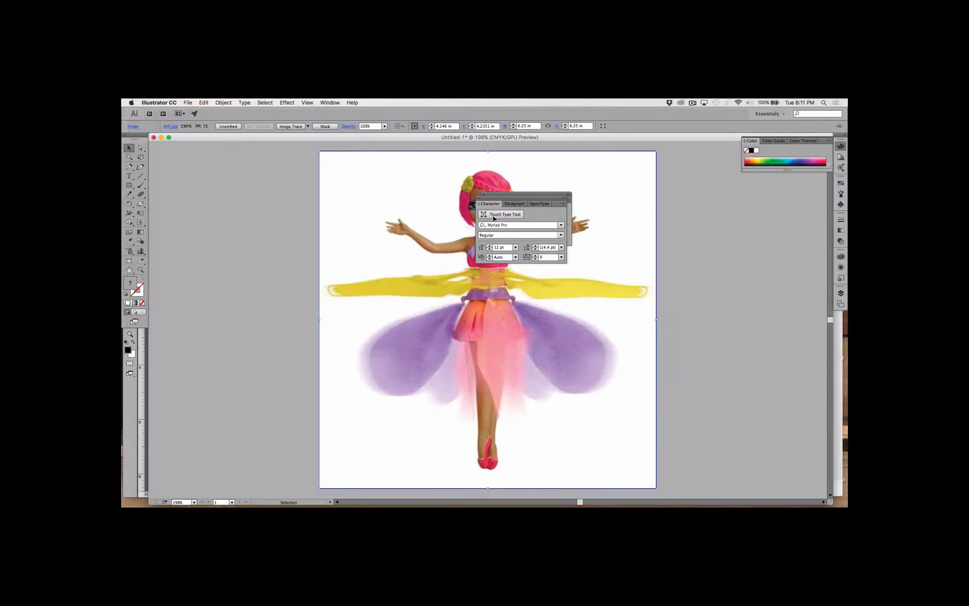
pyautogui.moveTo(495, 200); pyautogui.dragTo(699, 223)
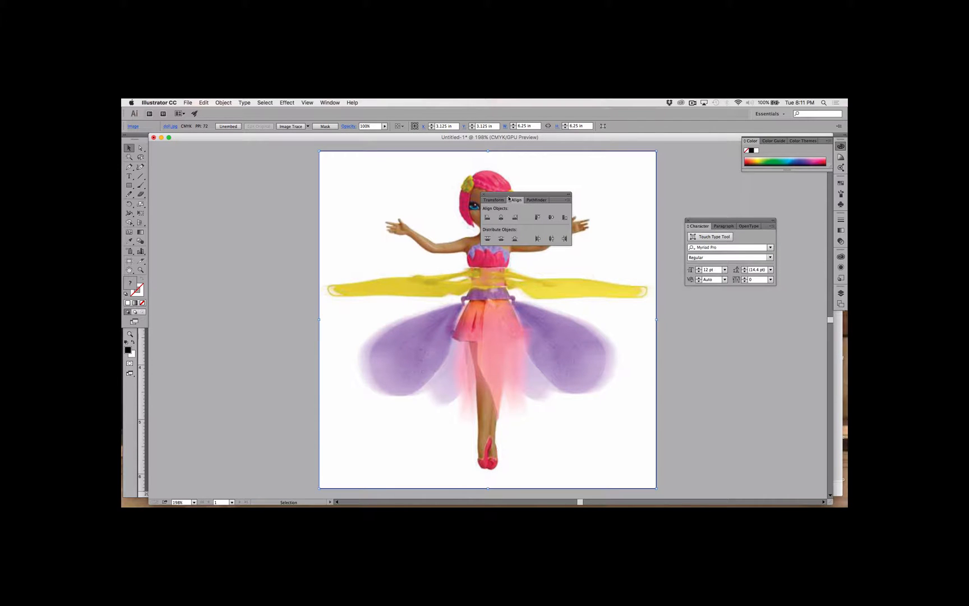
pyautogui.moveTo(509, 198); pyautogui.dragTo(735, 290)
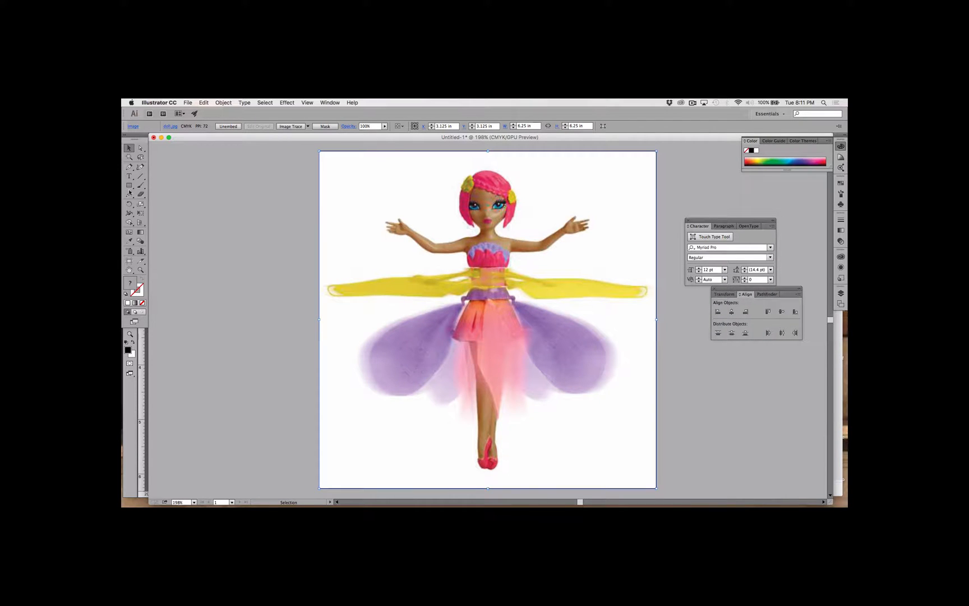
# Zoom in to 600% on the doll's head and activate the Pen tool for tracing the hair.
pyautogui.press('z')
pyautogui.click(496, 205)
pyautogui.click(457, 302)
pyautogui.click(453, 349)
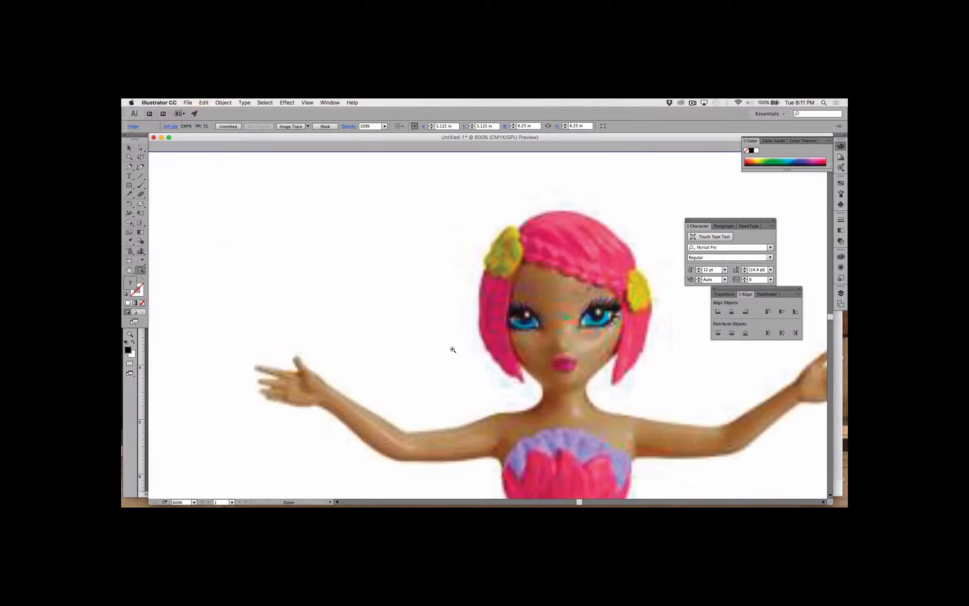
pyautogui.click(129, 167)
pyautogui.moveTo(557, 210); pyautogui.dragTo(539, 215)
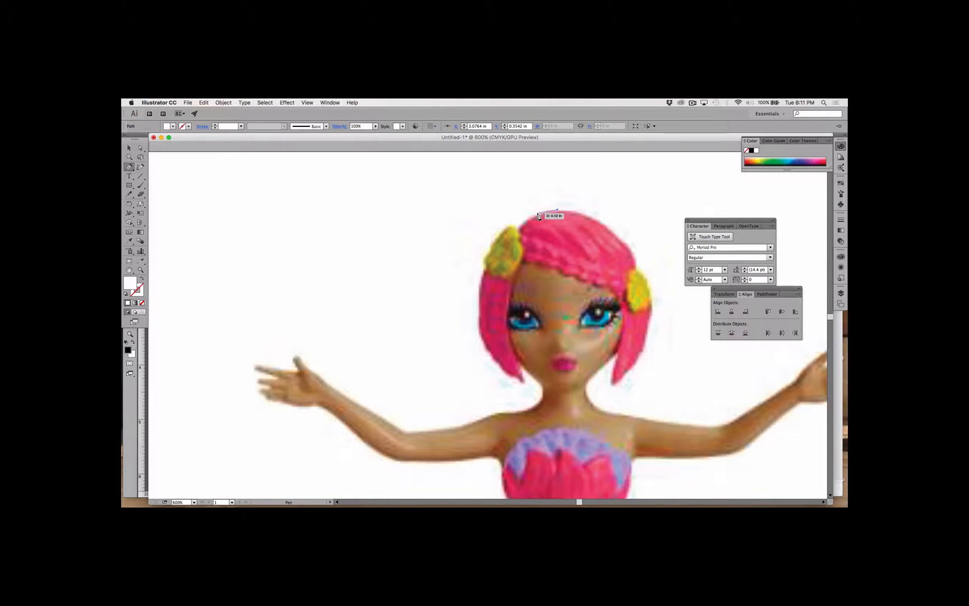
pyautogui.click(537, 213)
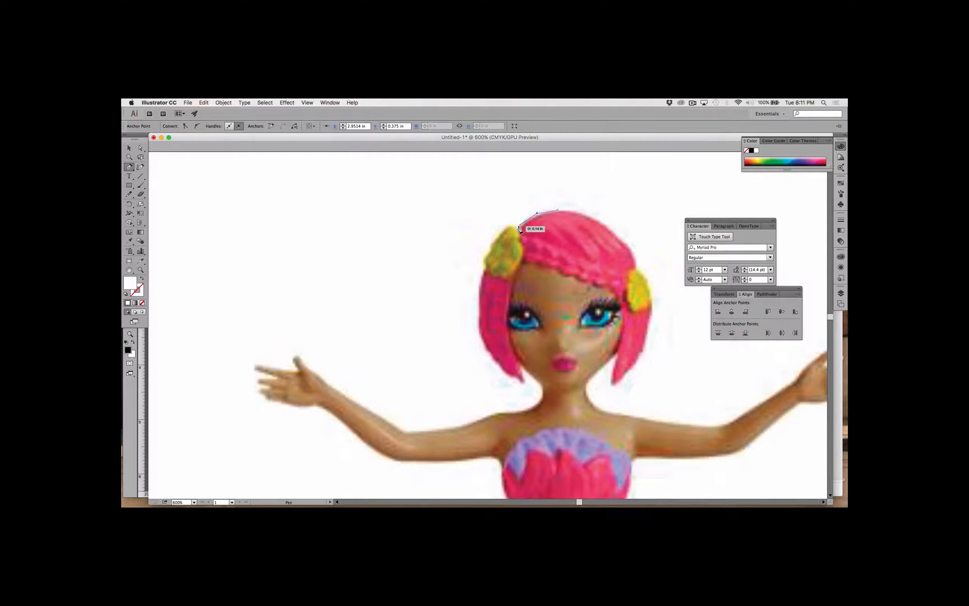
pyautogui.hotkey('ctrl', 'z')
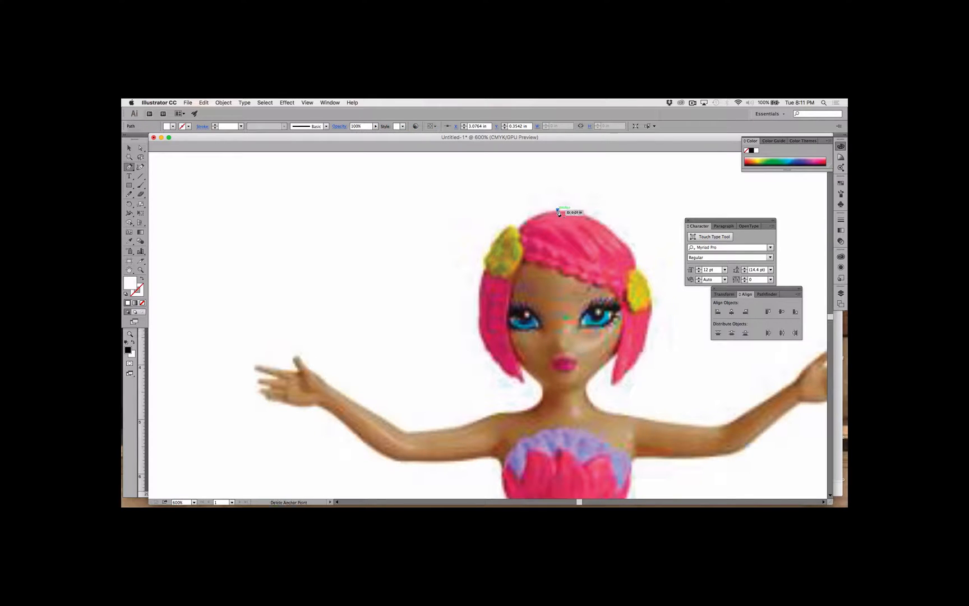
pyautogui.press('super+z')
# Trace with the Pen tool from the crown of the hair down around the outer edge of the left yellow flower.
pyautogui.moveTo(558, 210); pyautogui.dragTo(539, 213)
pyautogui.moveTo(520, 222); pyautogui.dragTo(520, 234)
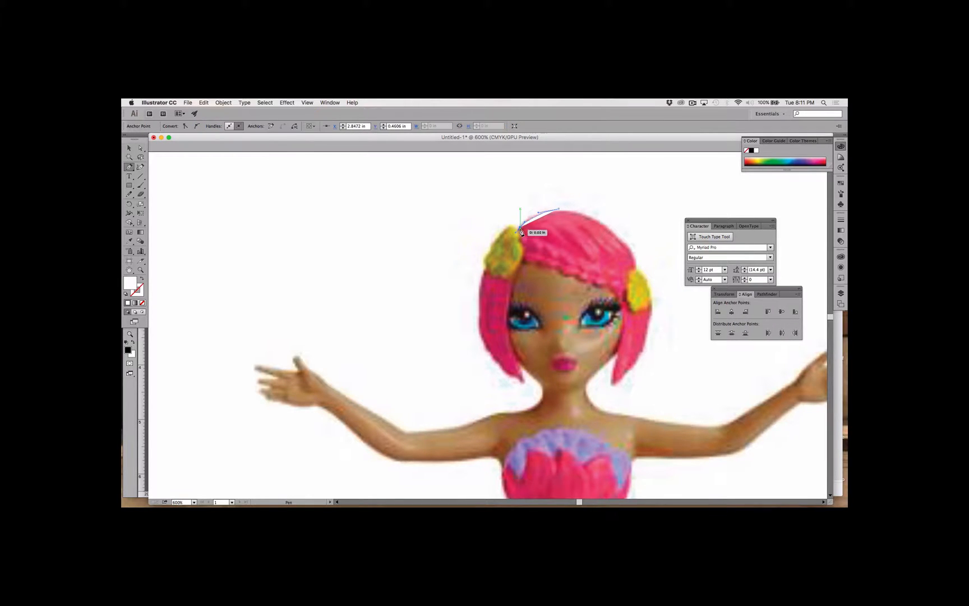
pyautogui.click(520, 227)
pyautogui.click(509, 226)
pyautogui.click(499, 232)
pyautogui.click(491, 247)
pyautogui.click(489, 253)
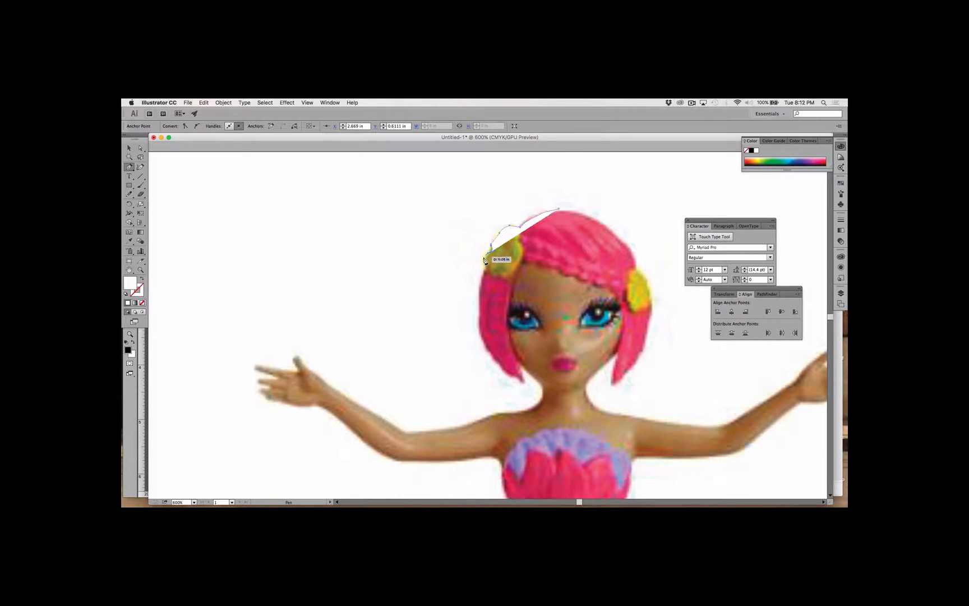
pyautogui.click(483, 261)
# Continue the path down the left hair edge to its tip, turn up the inner edge, and close it at the crown.
pyautogui.moveTo(483, 273); pyautogui.dragTo(480, 283)
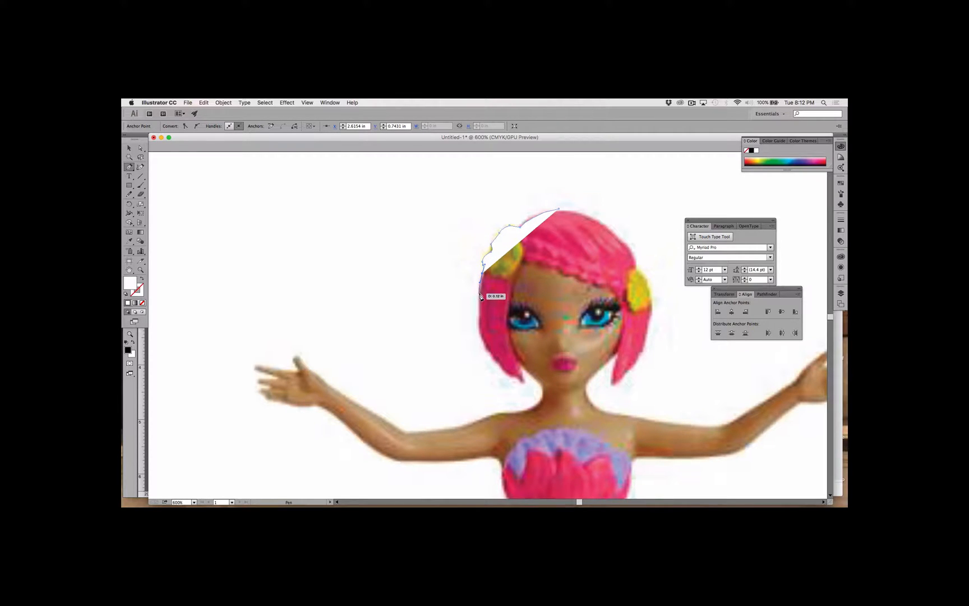
pyautogui.moveTo(479, 292); pyautogui.dragTo(487, 347)
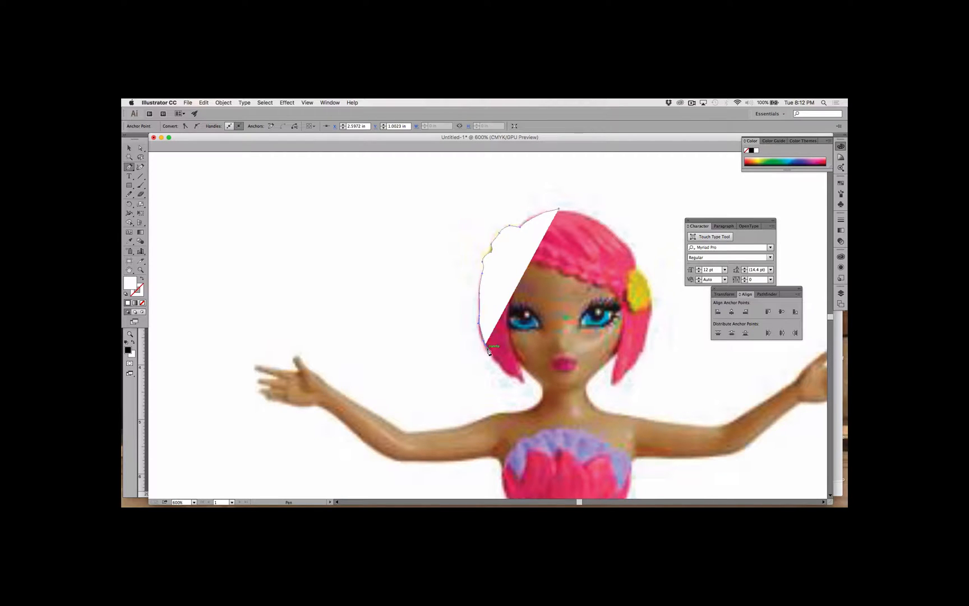
pyautogui.moveTo(499, 360); pyautogui.dragTo(513, 374)
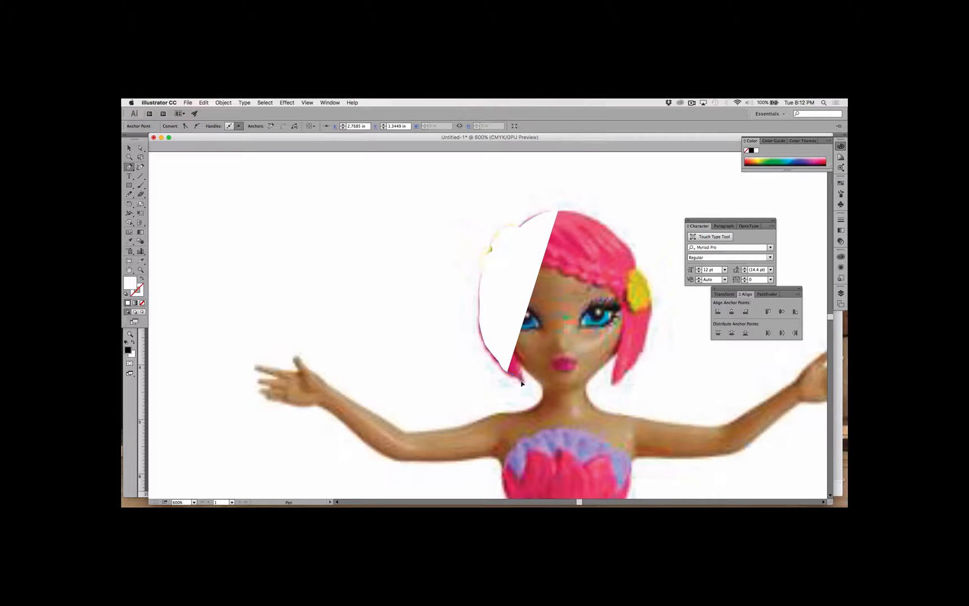
pyautogui.click(519, 372)
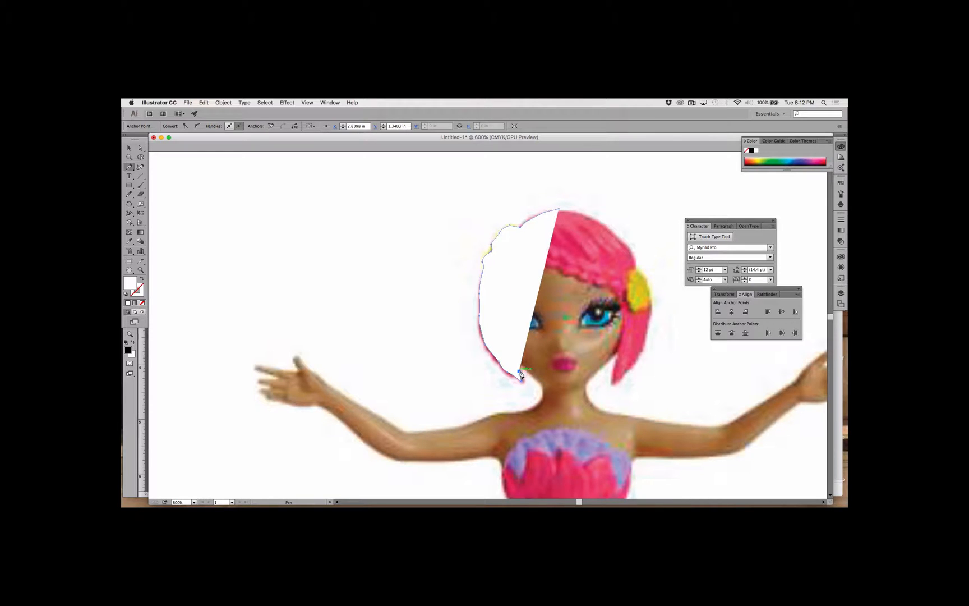
pyautogui.click(511, 341)
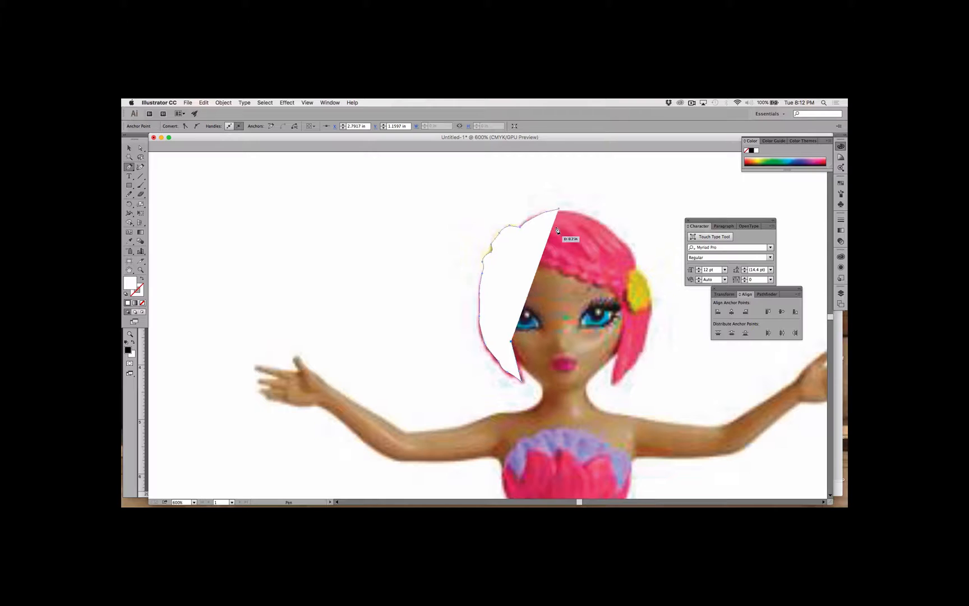
pyautogui.moveTo(559, 210); pyautogui.dragTo(567, 206)
# Swap fill and stroke so the traced hair path has no fill and a white stroke, and deselect it.
pyautogui.click(143, 278)
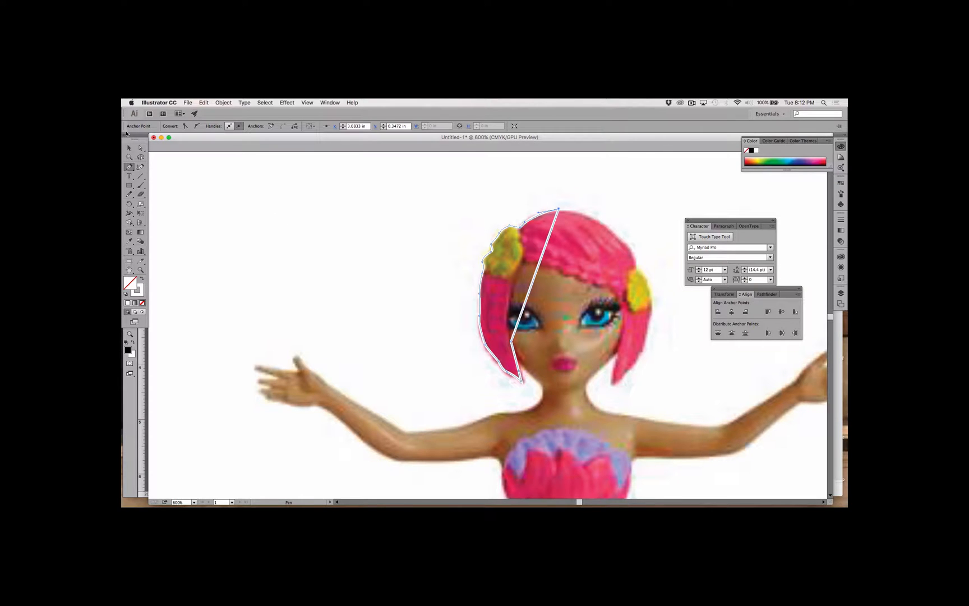
pyautogui.click(129, 150)
pyautogui.click(339, 268)
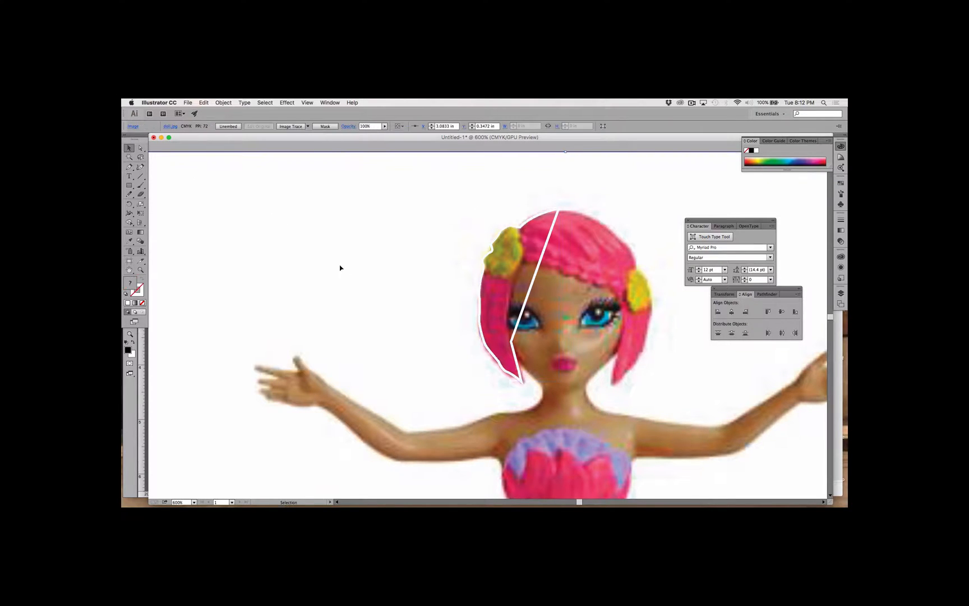
# Copy the traced hair path and paste it as a Path into doll.jpg in Photoshop.
pyautogui.click(525, 308)
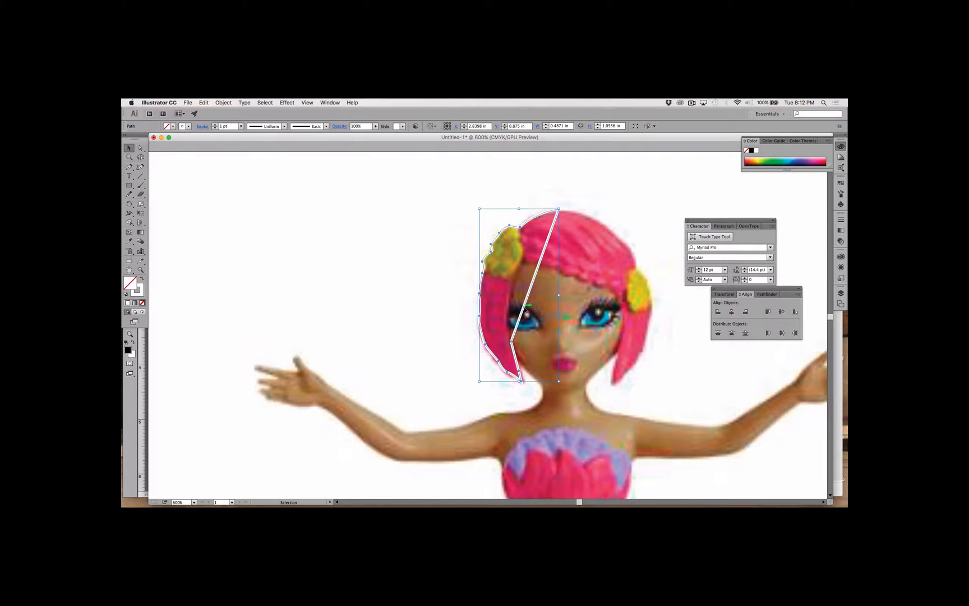
pyautogui.click(202, 103)
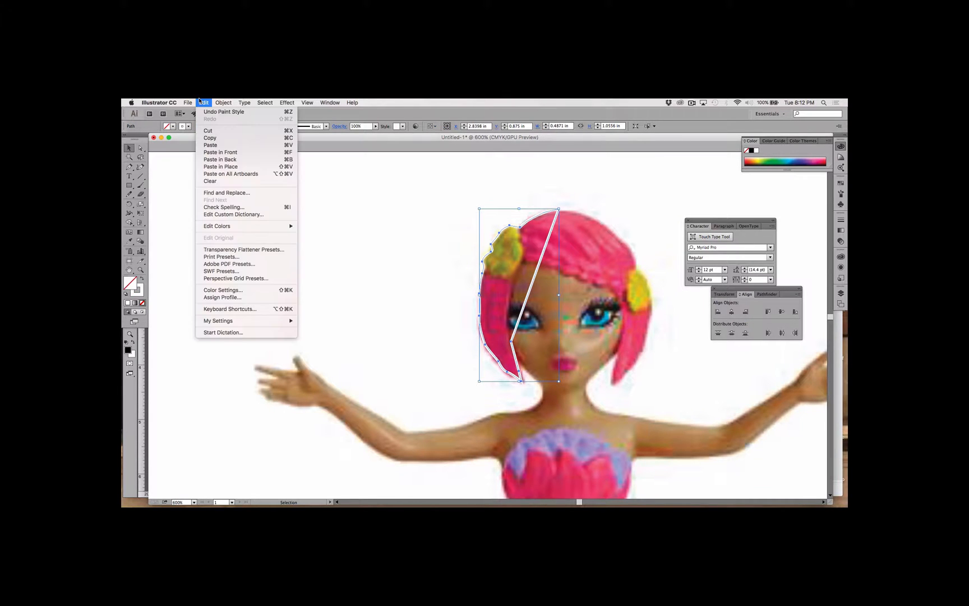
pyautogui.click(205, 138)
pyautogui.press('super+Tab')
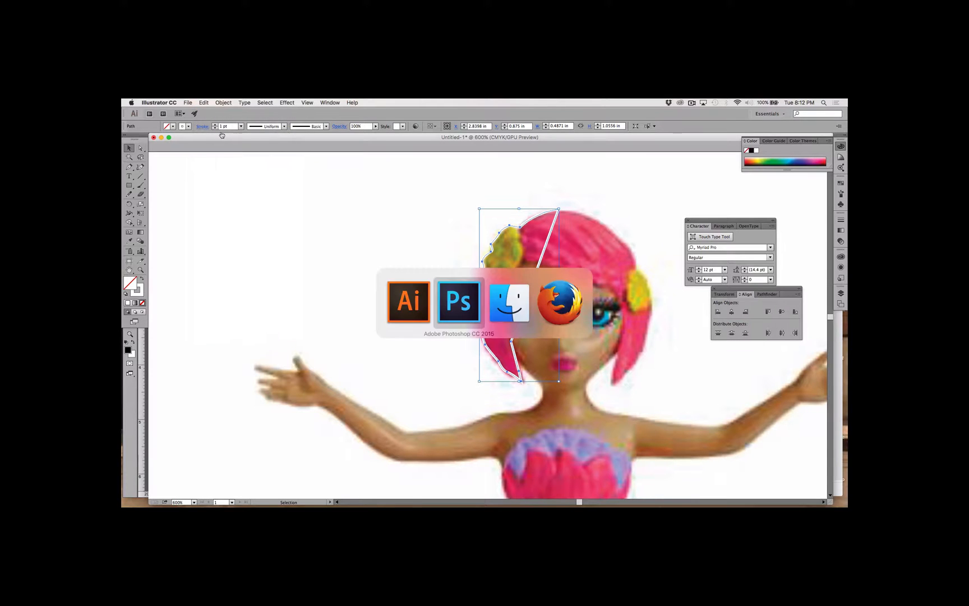
pyautogui.press('super+v')
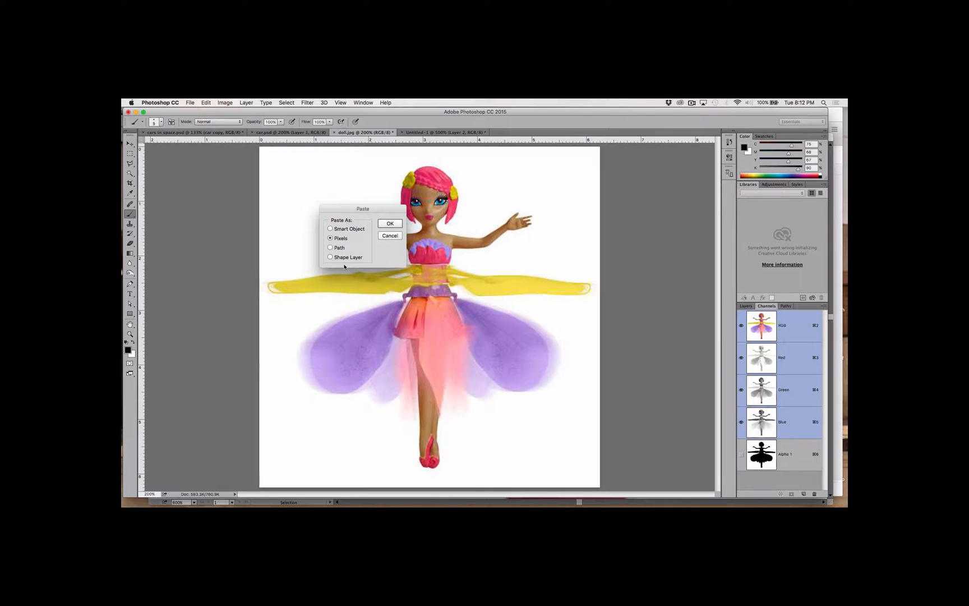
pyautogui.click(335, 247)
pyautogui.click(394, 222)
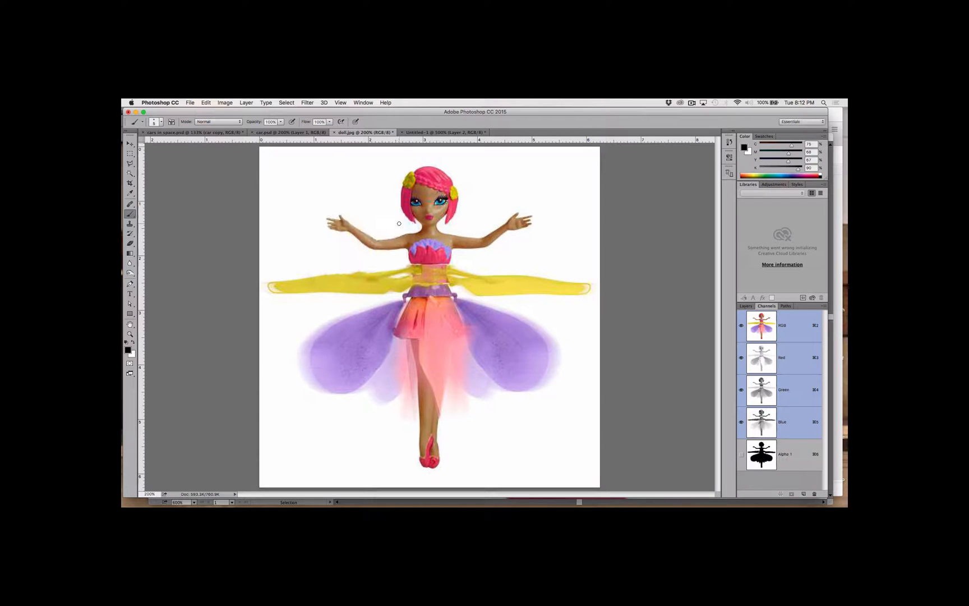
# Try to move the pasted path up from the skirt with the Move tool.
pyautogui.press('super+equal')
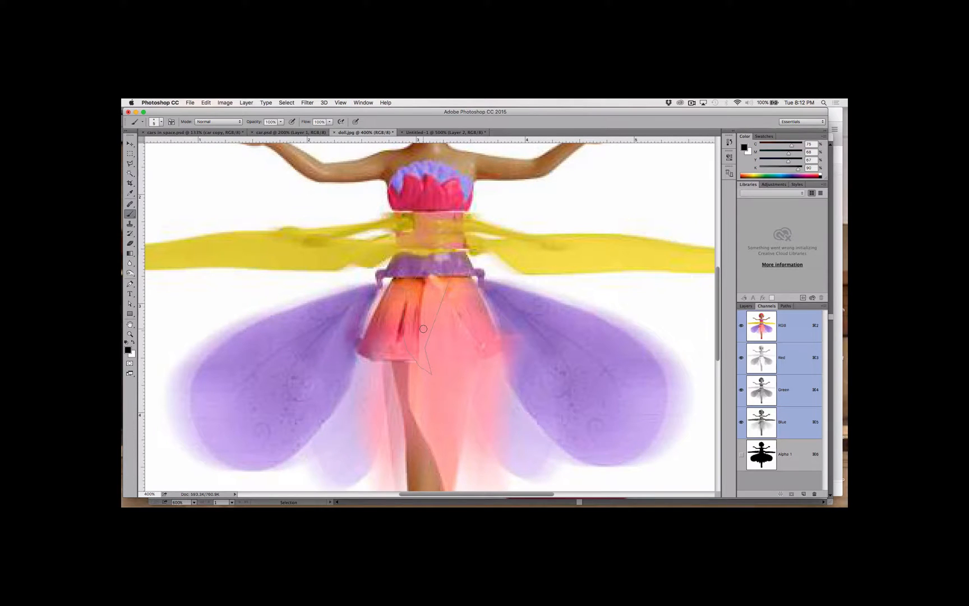
pyautogui.scroll(5, 423, 328)
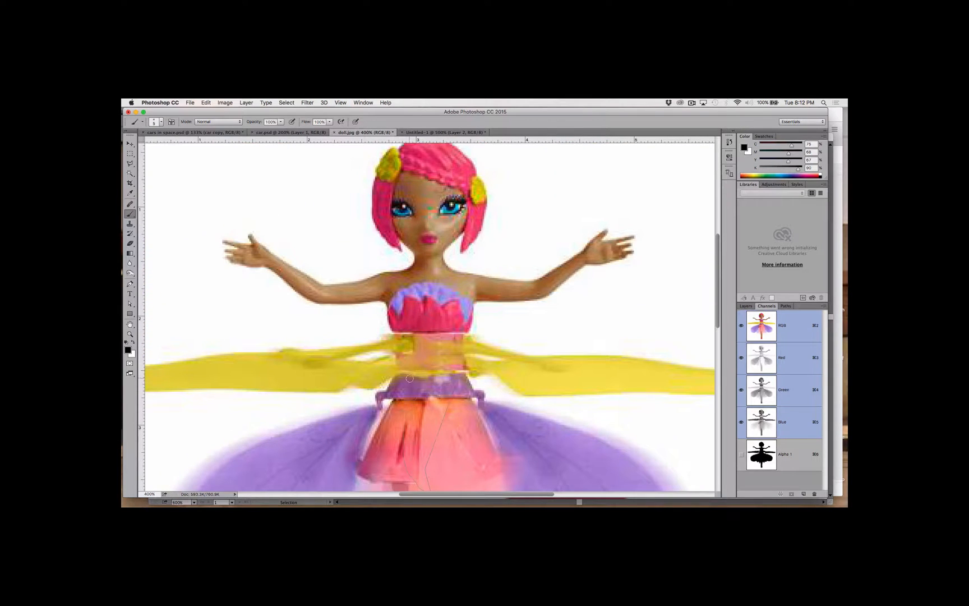
pyautogui.press('v')
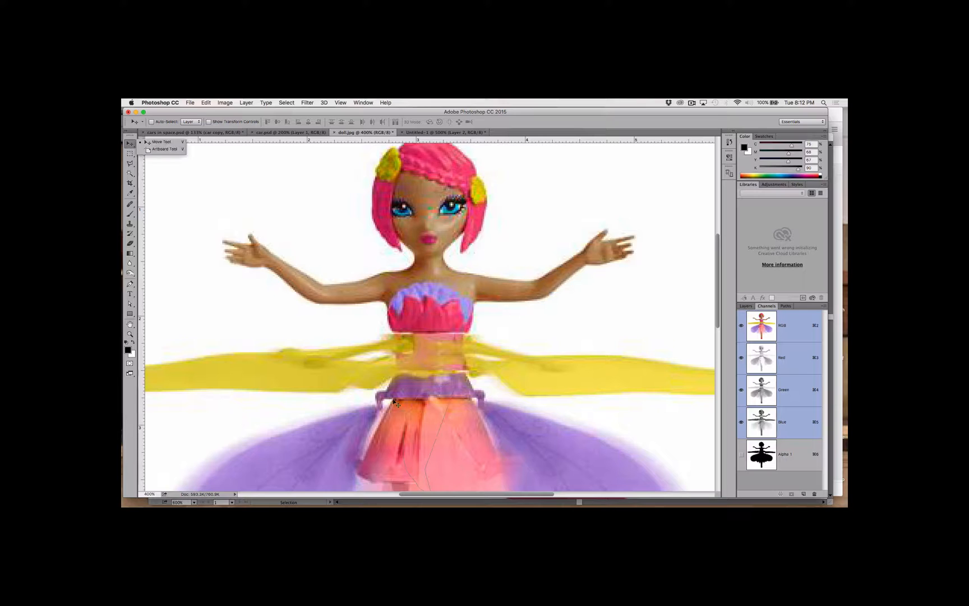
pyautogui.moveTo(436, 435); pyautogui.dragTo(436, 399)
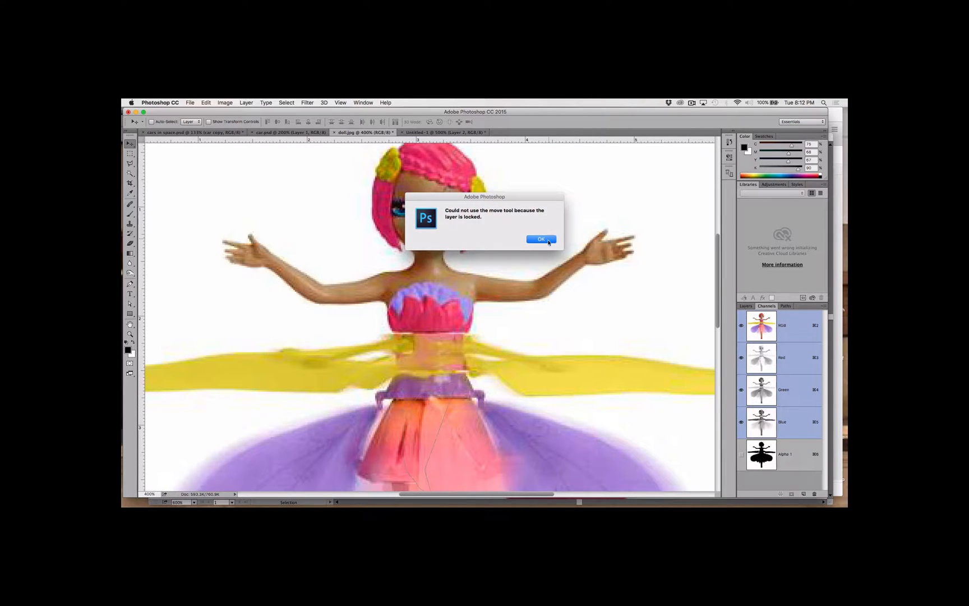
pyautogui.press('Return')
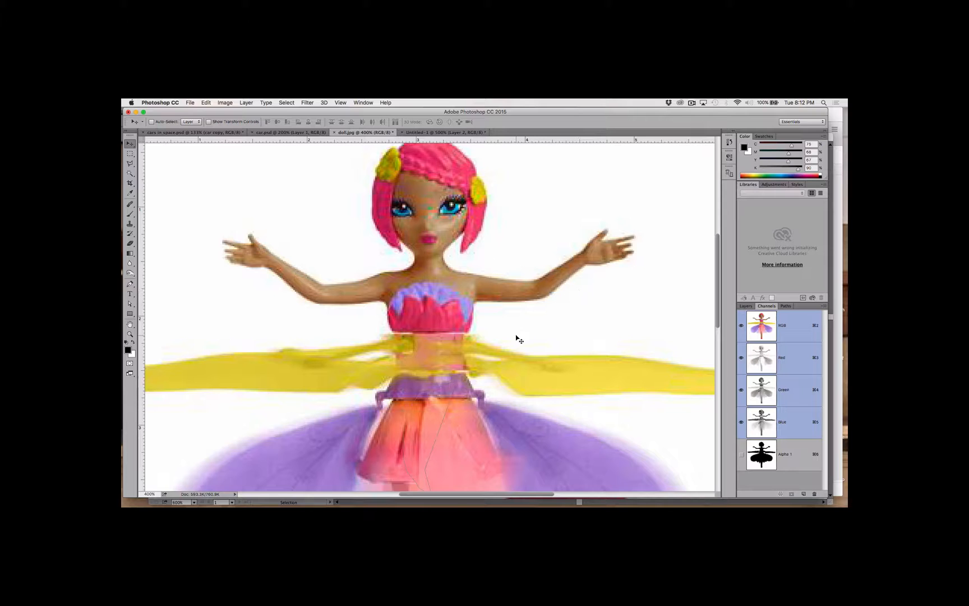
# Show the document's paths and try to nudge the work path while the Move tool is active.
pyautogui.click(363, 103)
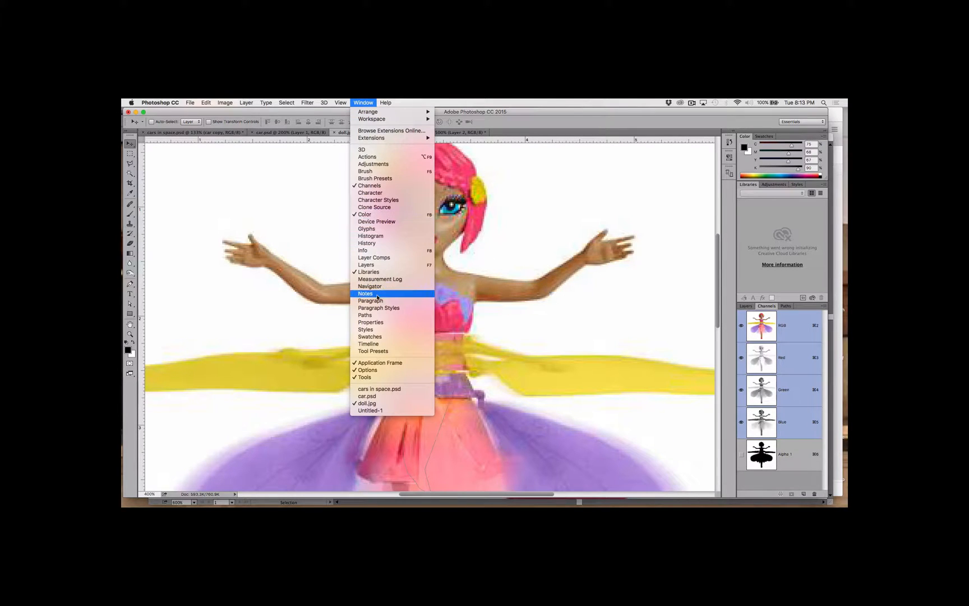
pyautogui.click(373, 317)
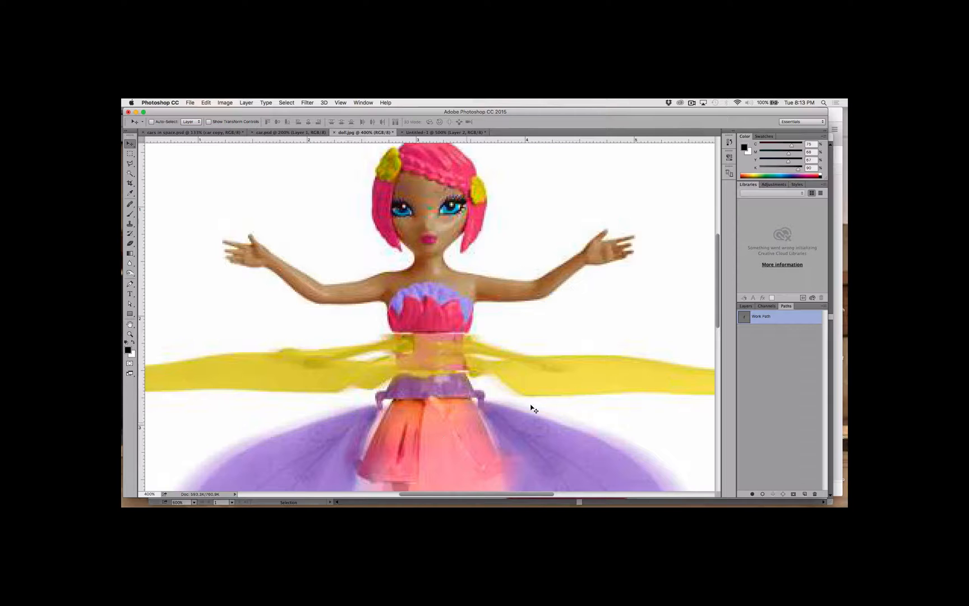
pyautogui.press('Left')
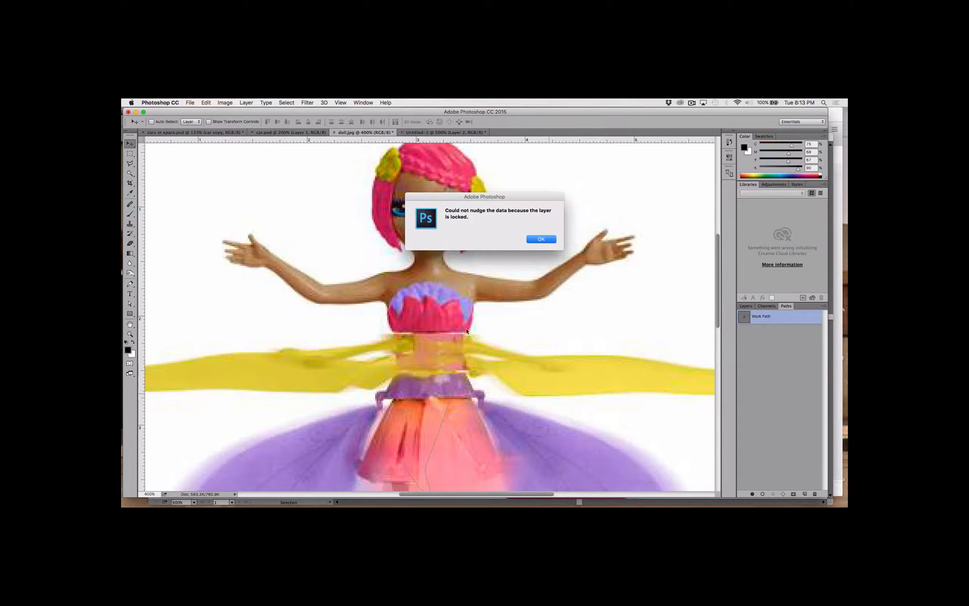
pyautogui.click(542, 238)
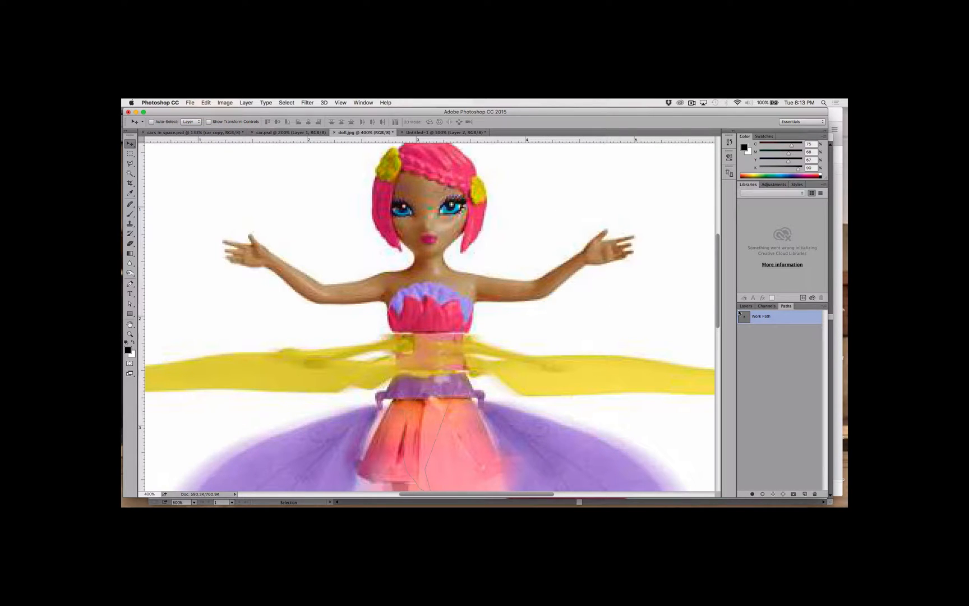
# Move the pasted path from the skirt onto the left part of the doll's hair with the Path Selection tool.
pyautogui.click(130, 303)
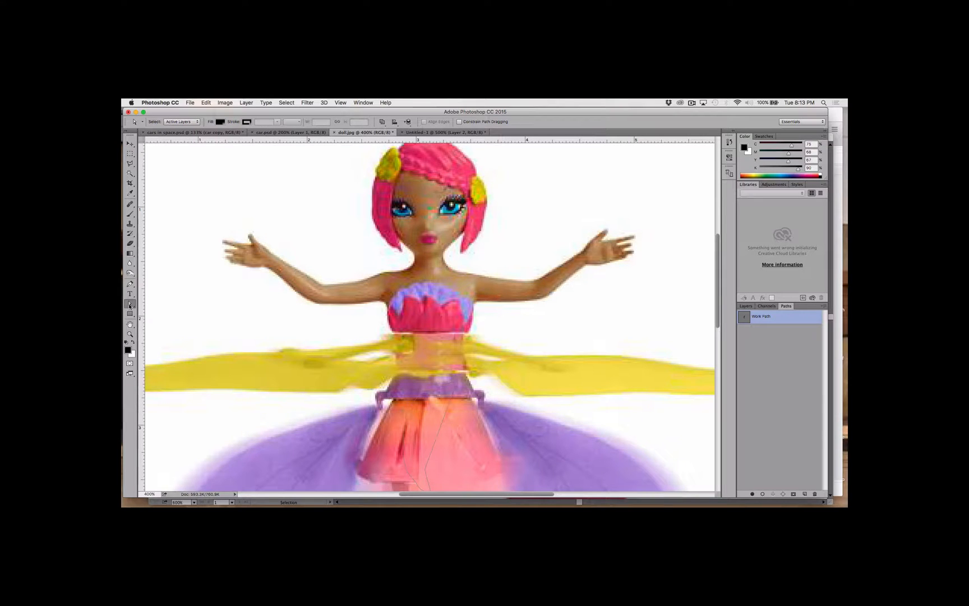
pyautogui.rightClick(130, 306)
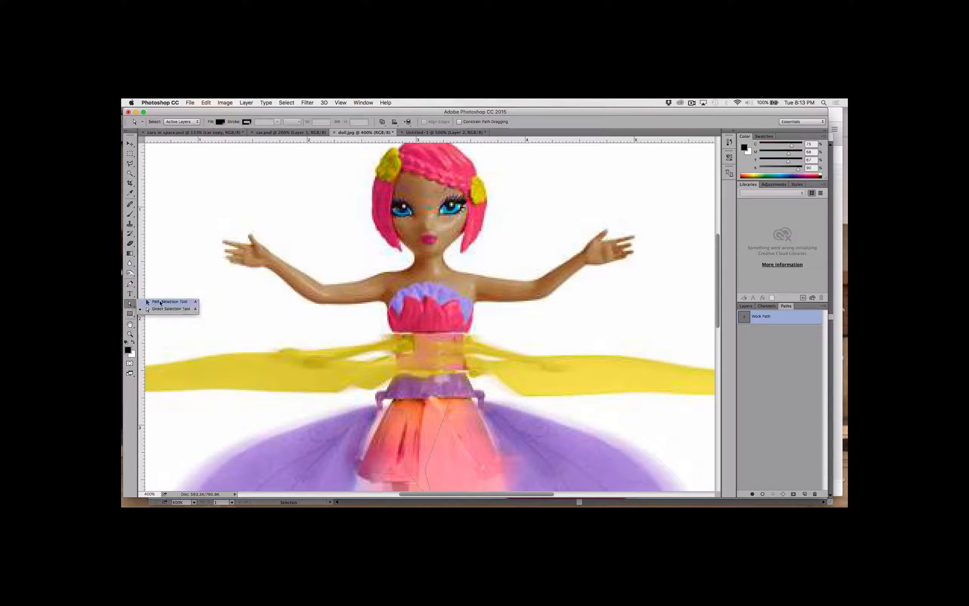
pyautogui.click(160, 303)
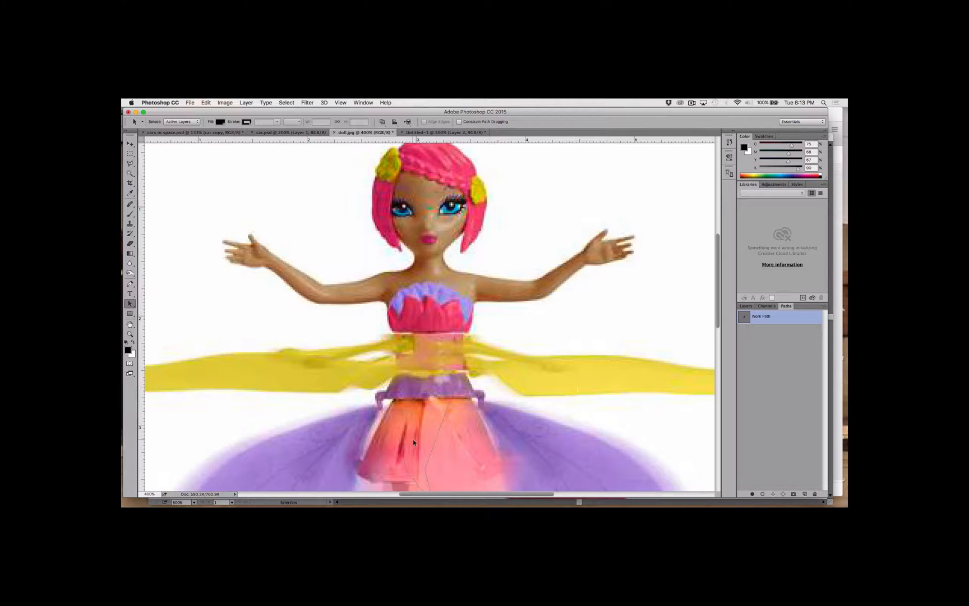
pyautogui.moveTo(430, 452); pyautogui.dragTo(402, 208)
# Save the work path under the name "doll path".
pyautogui.doubleClick(761, 318)
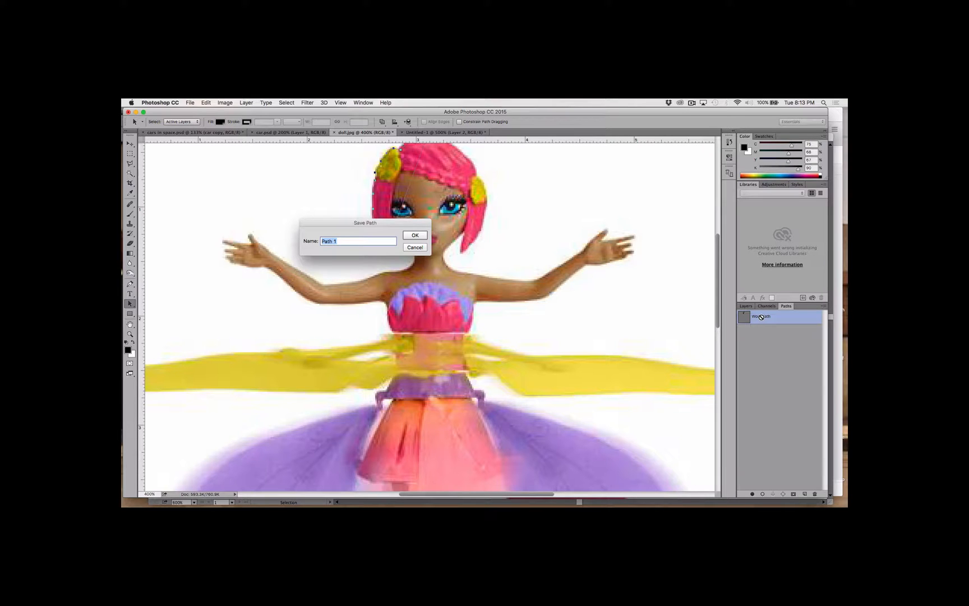
pyautogui.write('doll path')
pyautogui.click(416, 235)
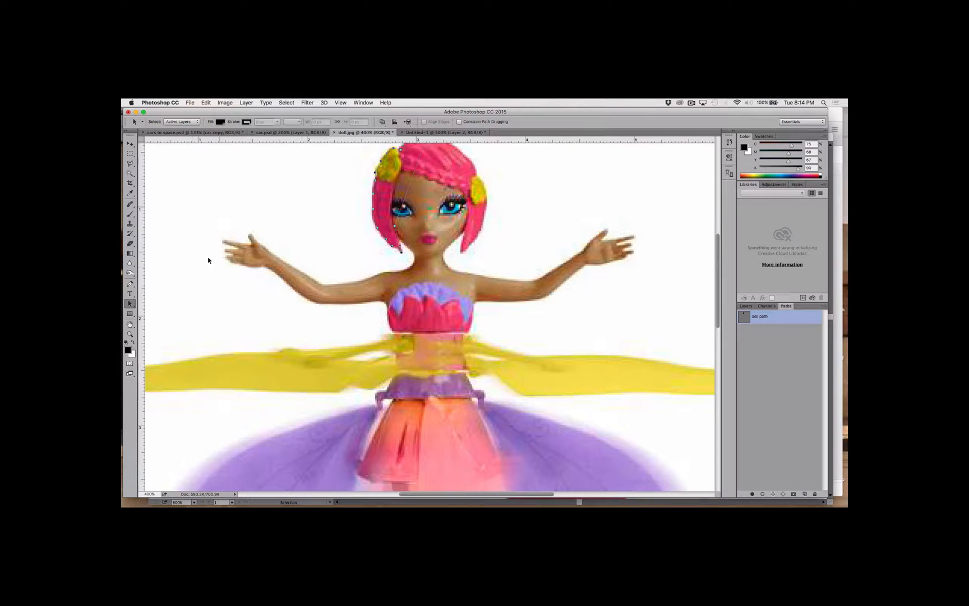
# Reposition an anchor point on the path near the left hair tip with the Direct Selection tool.
pyautogui.click(134, 307)
pyautogui.click(157, 309)
pyautogui.click(394, 226)
pyautogui.moveTo(394, 227)
pyautogui.mouseDown()
pyautogui.moveTo(405, 225)
pyautogui.moveTo(421, 252)
pyautogui.moveTo(398, 236)
pyautogui.moveTo(403, 244)
pyautogui.mouseUp()
pyautogui.scroll(2, 430, 199)
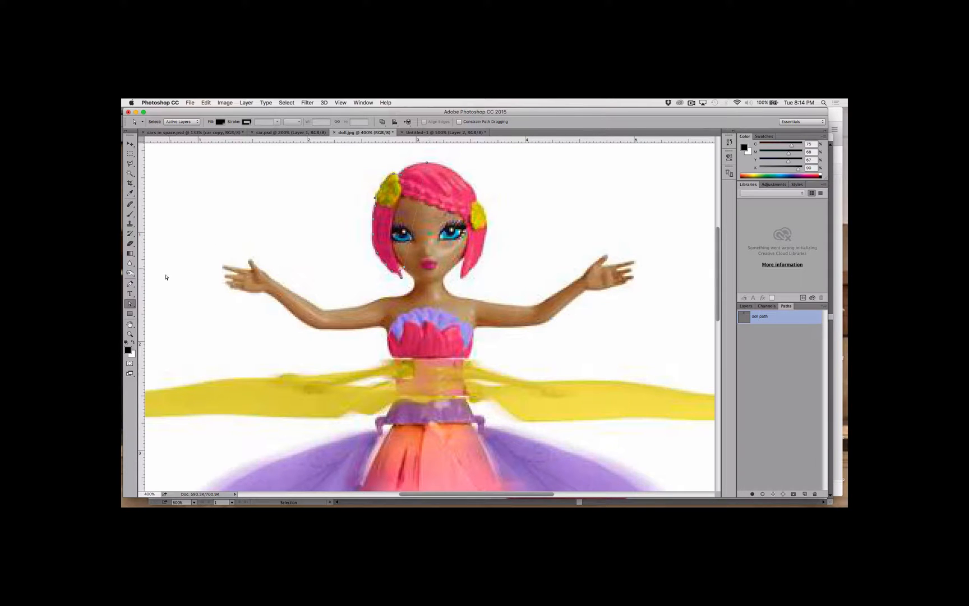
# Draw a path with the Pen tool from the top of the doll's head along the hair to the right flower.
pyautogui.click(130, 284)
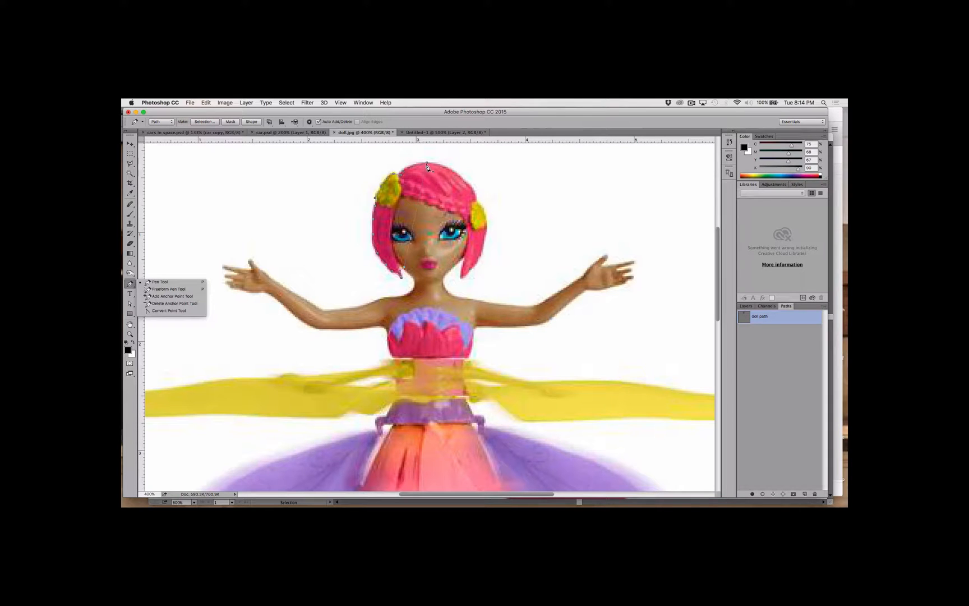
pyautogui.click(427, 163)
pyautogui.click(447, 165)
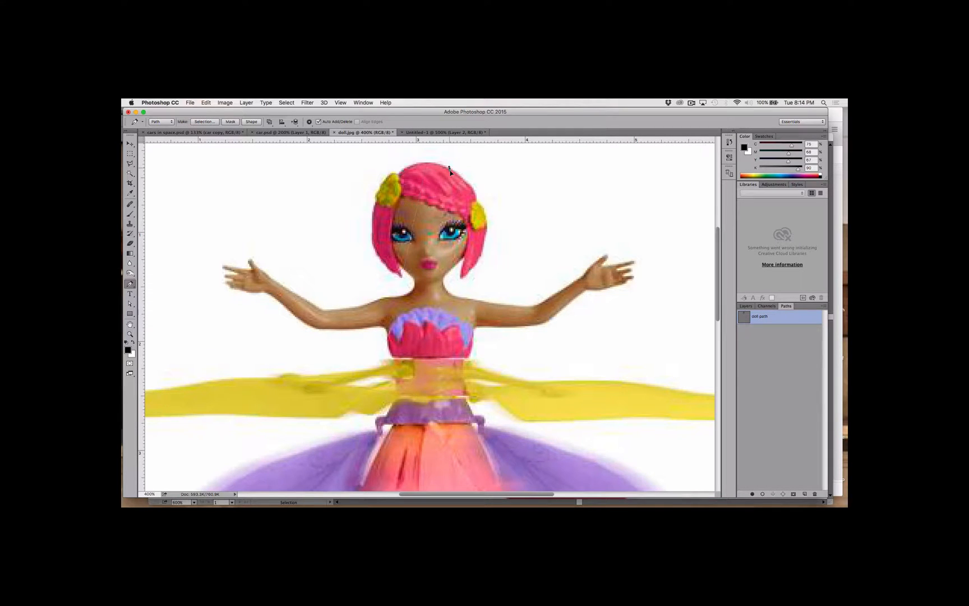
pyautogui.click(472, 190)
pyautogui.moveTo(483, 210); pyautogui.dragTo(487, 223)
# Delete the saved doll path.
pyautogui.press('v')
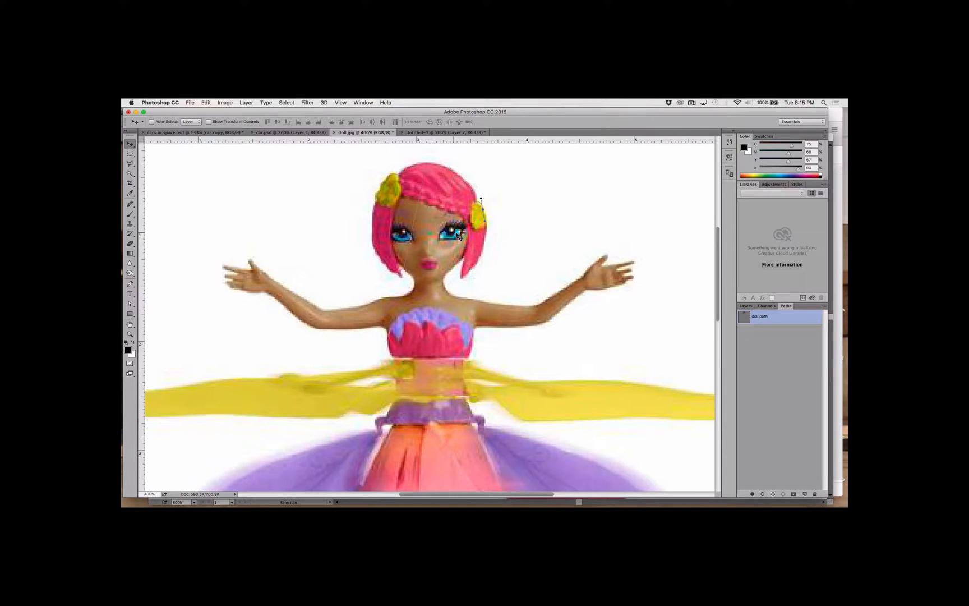
pyautogui.click(815, 494)
pyautogui.click(546, 241)
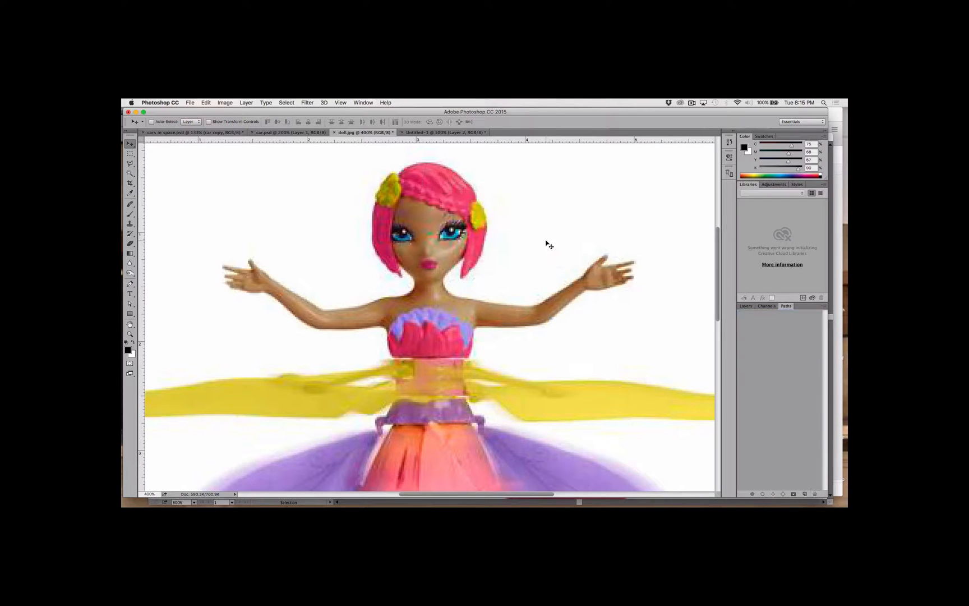
# Push the doll's hands and hair around with the Liquify filter at brush size 40, apply it, and undo the distortion.
pyautogui.press('super+minus')
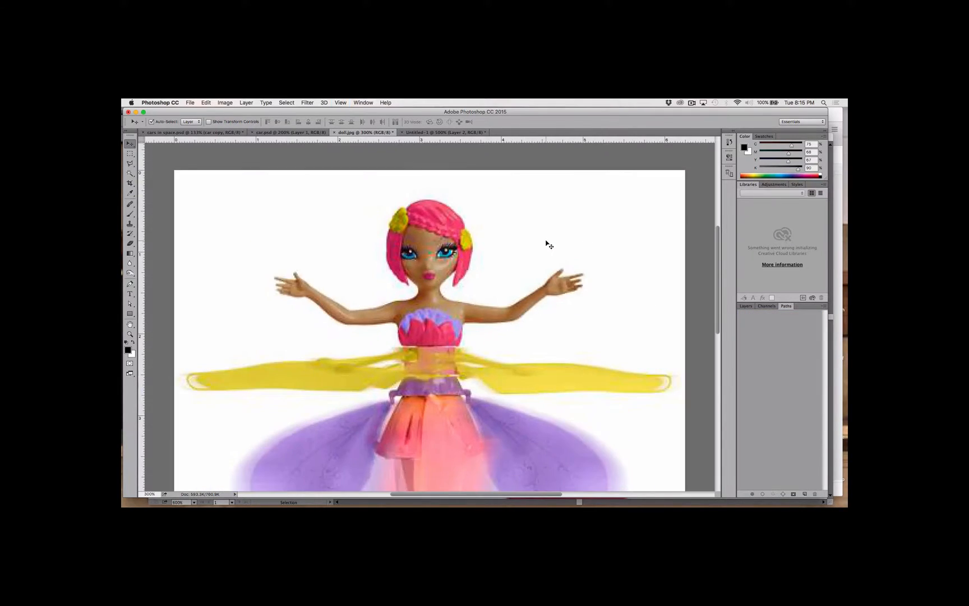
pyautogui.scroll(-2, 547, 243)
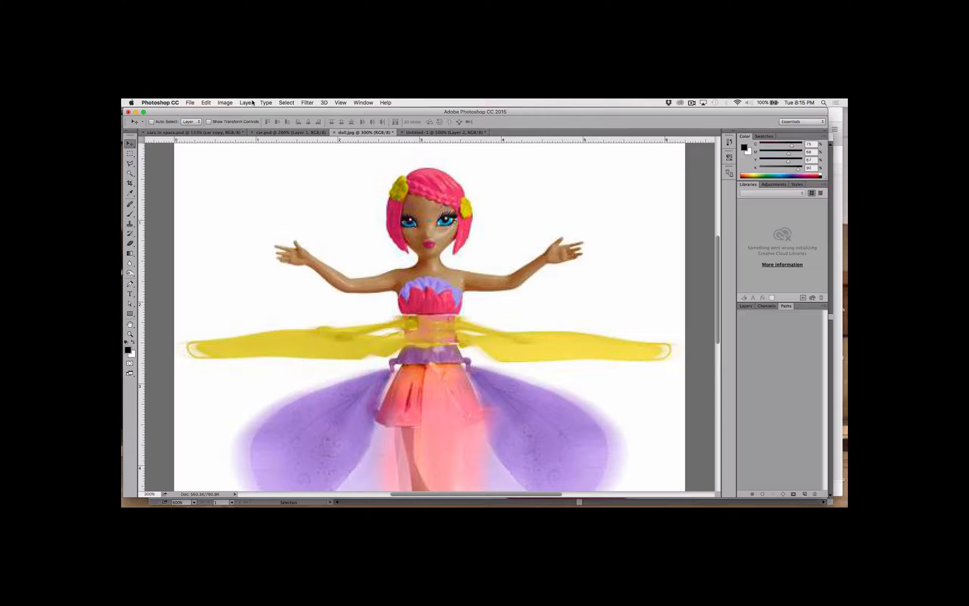
pyautogui.click(308, 103)
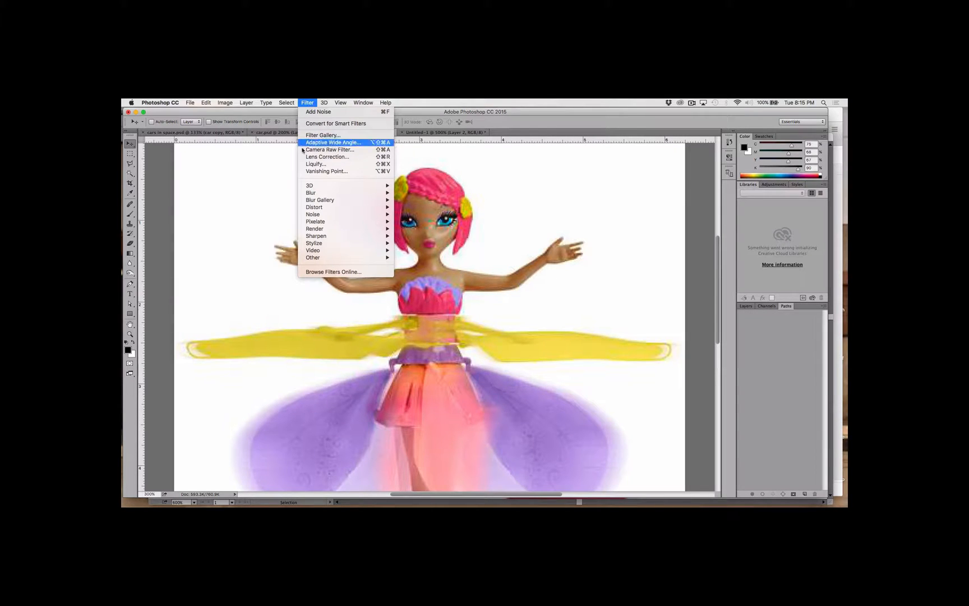
pyautogui.click(321, 165)
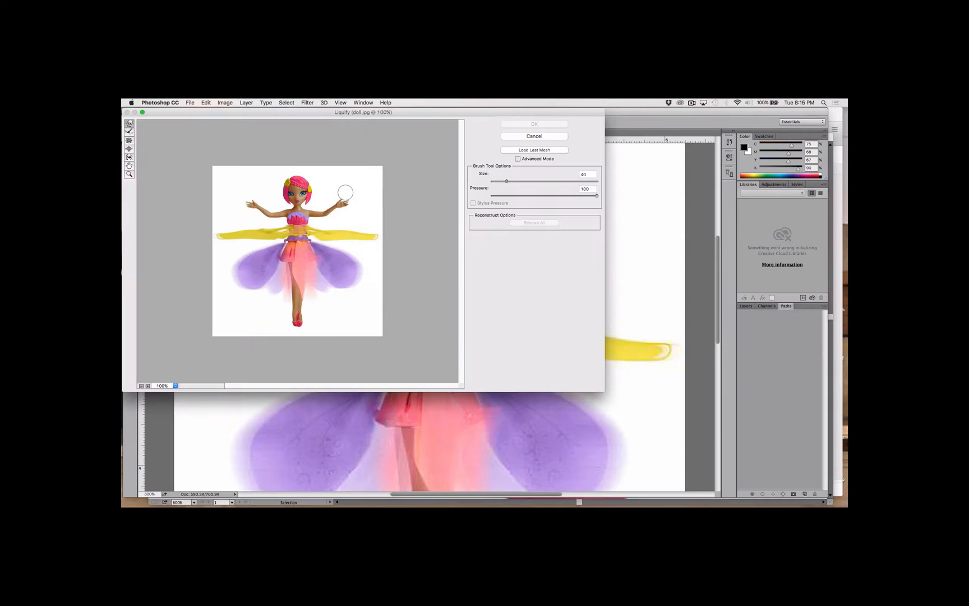
pyautogui.moveTo(343, 206); pyautogui.dragTo(338, 187)
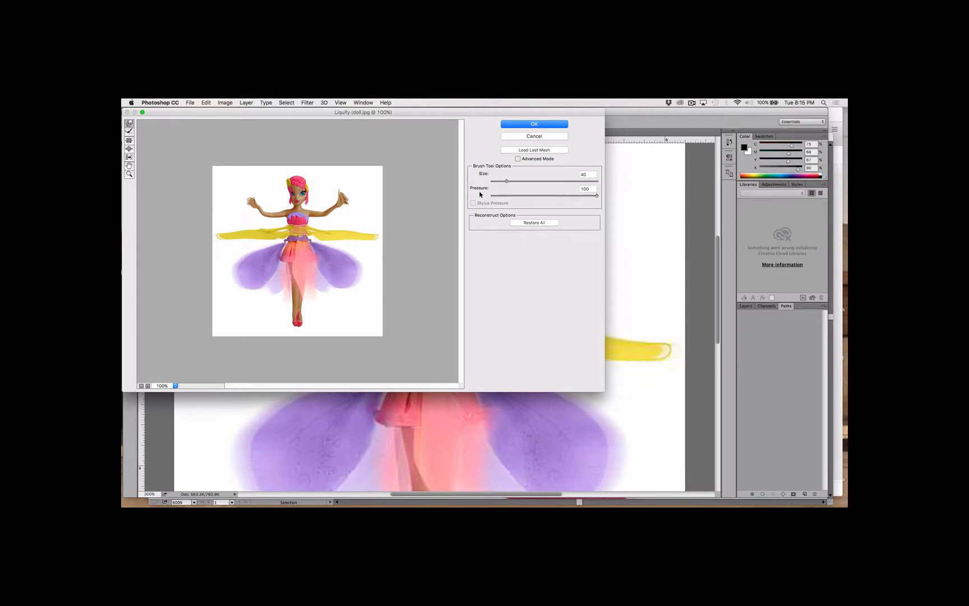
pyautogui.press('alt')
pyautogui.click(538, 137)
pyautogui.click(538, 136)
pyautogui.click(532, 124)
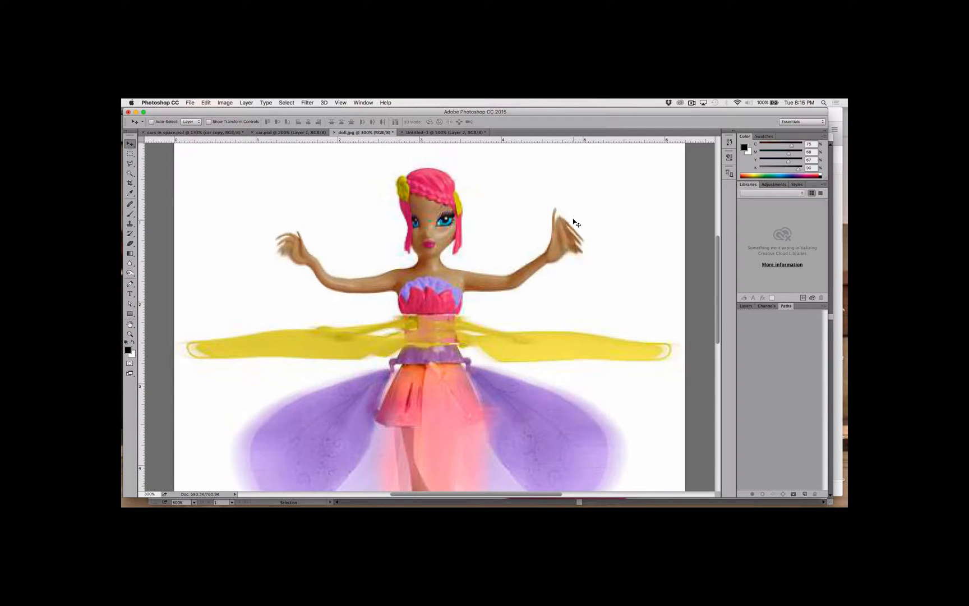
pyautogui.press('super+z')
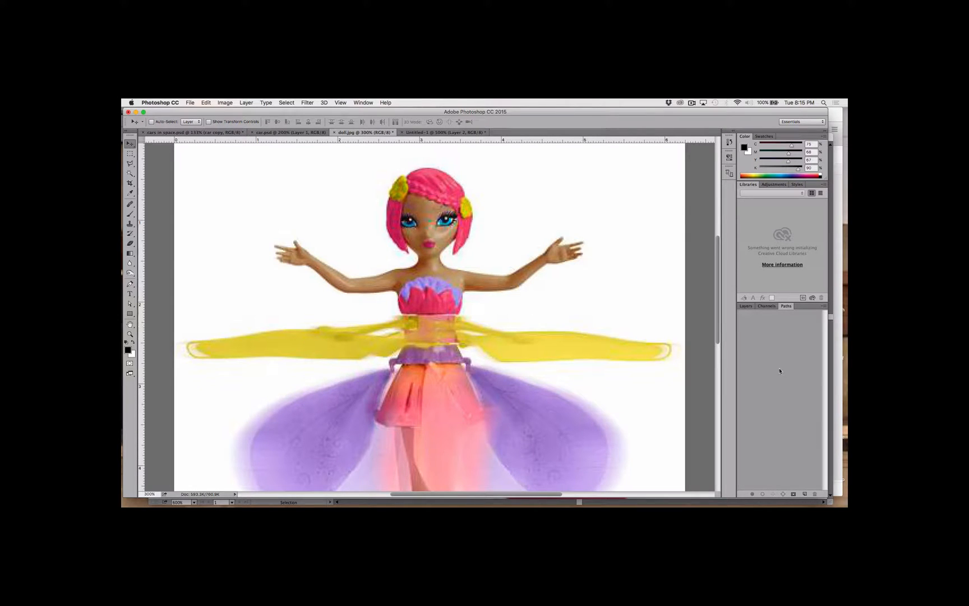
# Convert the locked Background into a regular layer named Layer 0.
pyautogui.click(743, 306)
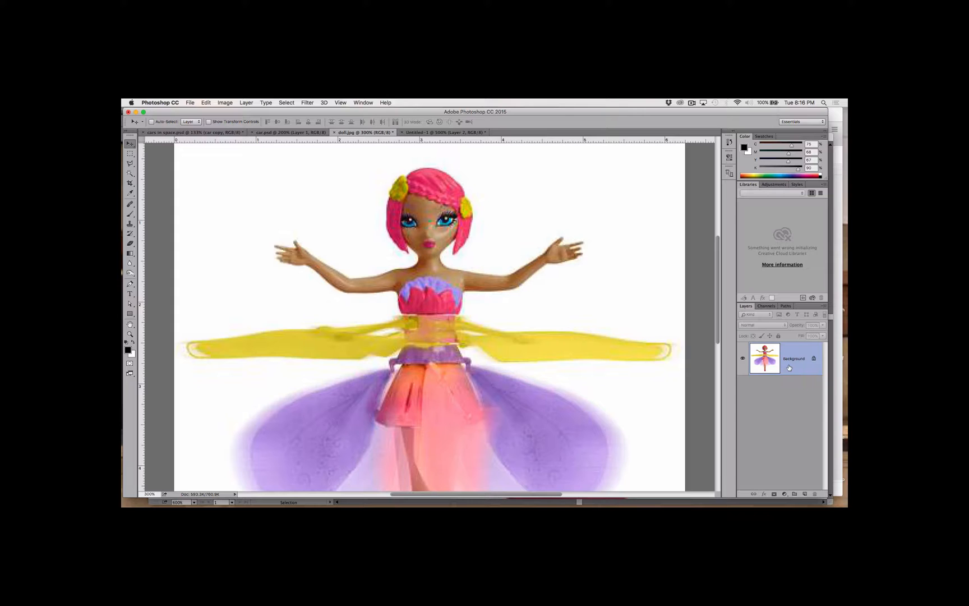
pyautogui.doubleClick(791, 365)
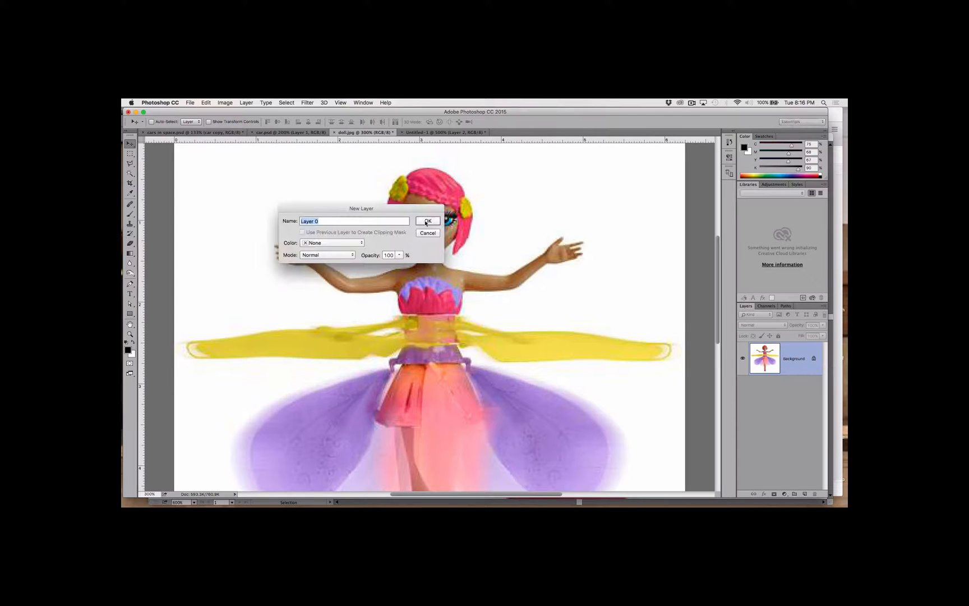
pyautogui.click(427, 222)
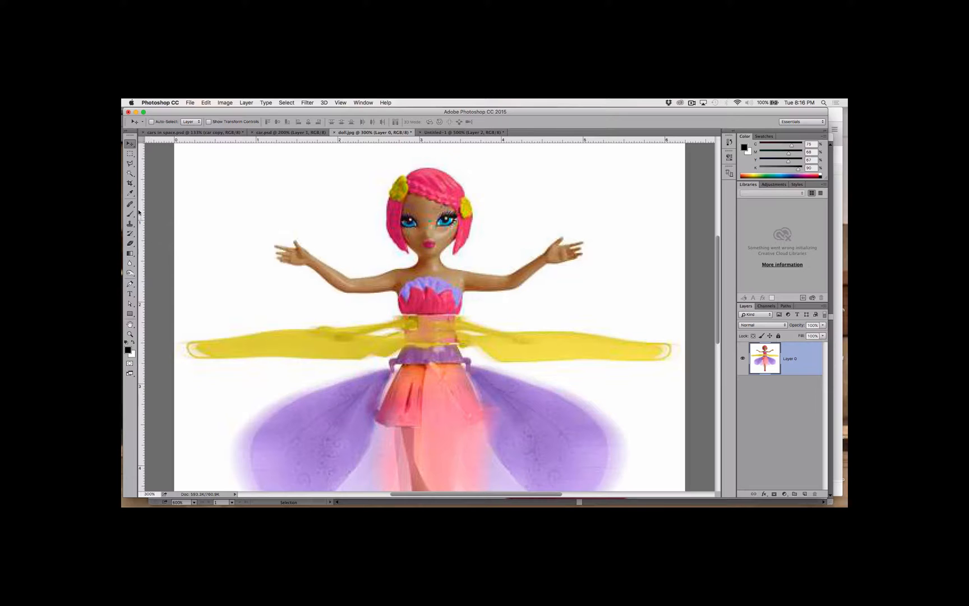
# Select the white background using Color Range with sampled colors at fuzziness 40, delete it, and clear the selection.
pyautogui.click(130, 173)
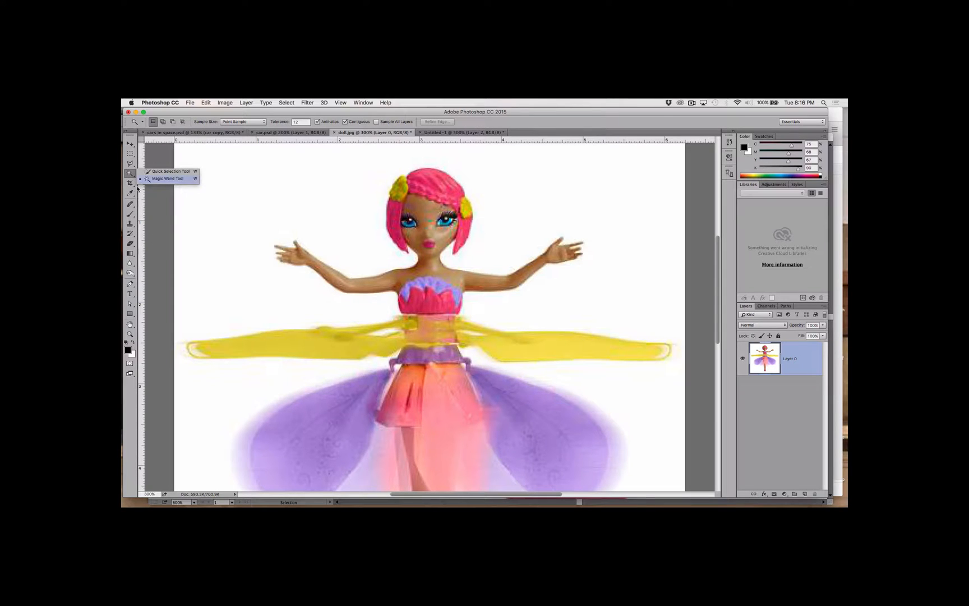
pyautogui.click(364, 102)
pyautogui.moveTo(312, 102)
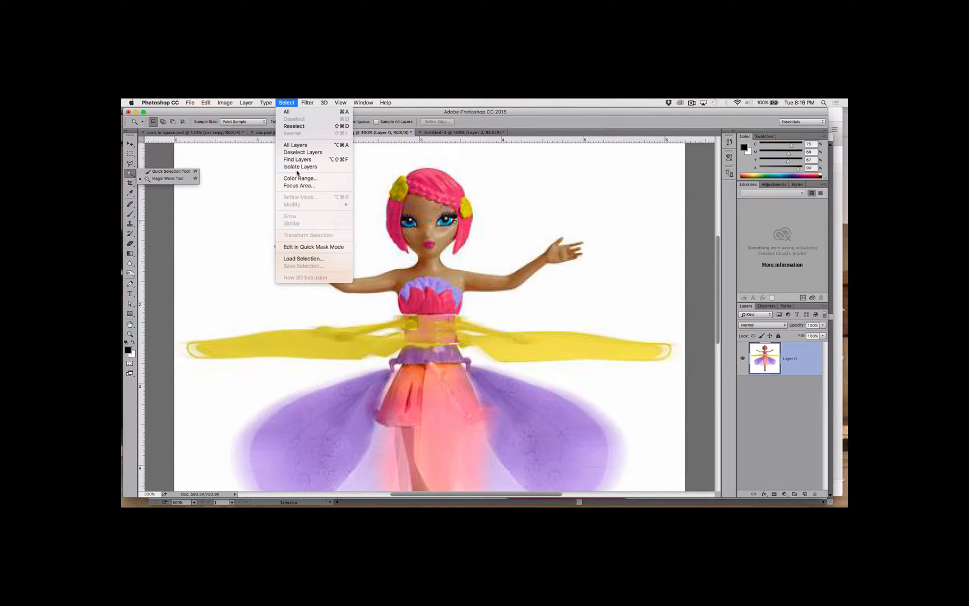
pyautogui.click(298, 178)
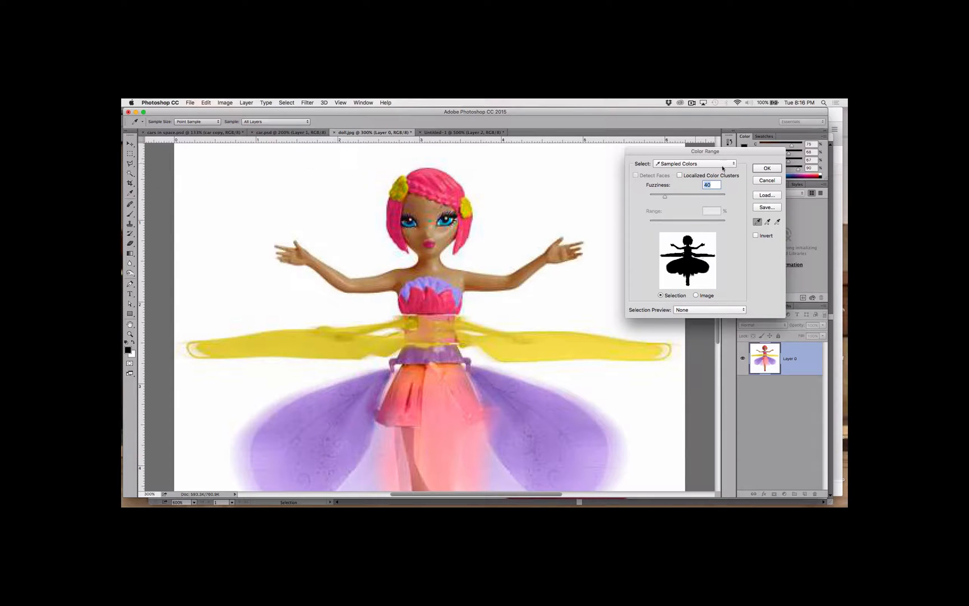
pyautogui.click(767, 169)
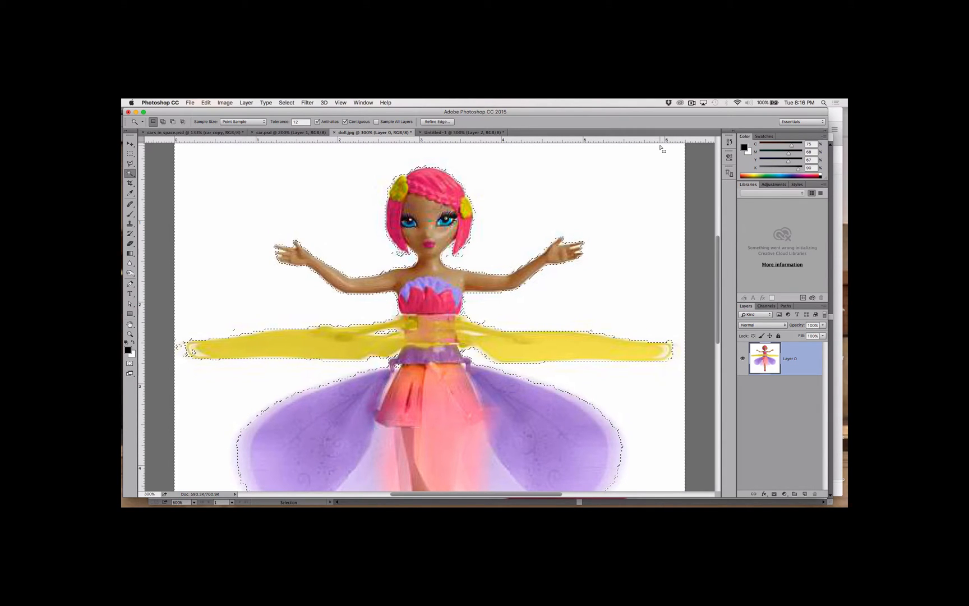
pyautogui.press('Delete')
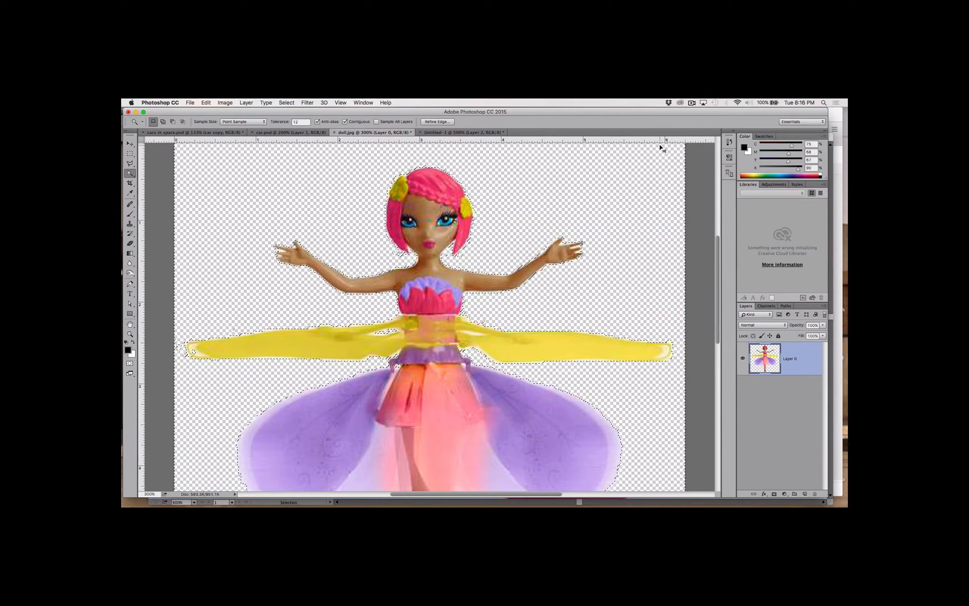
pyautogui.press('super+d')
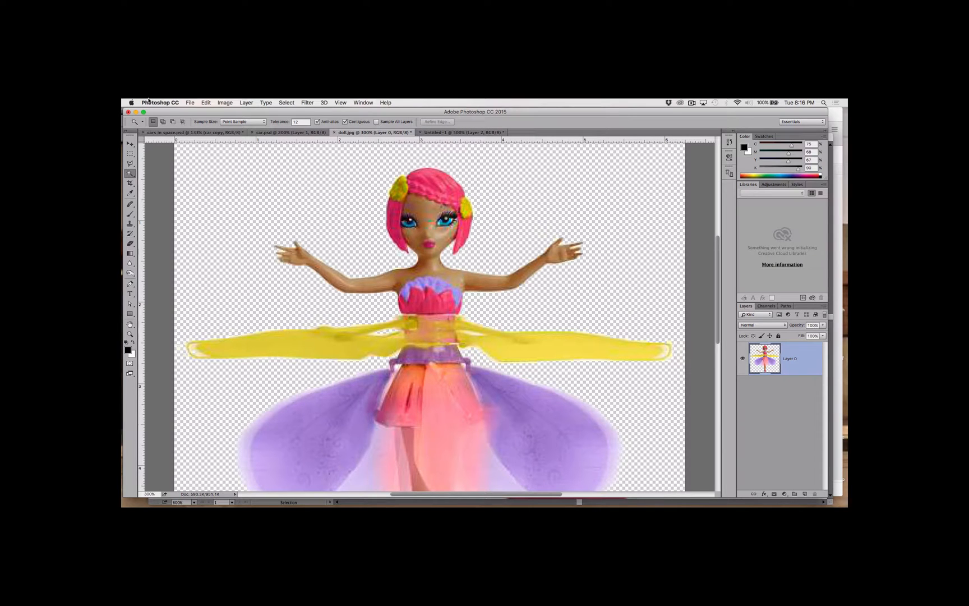
pyautogui.click(206, 103)
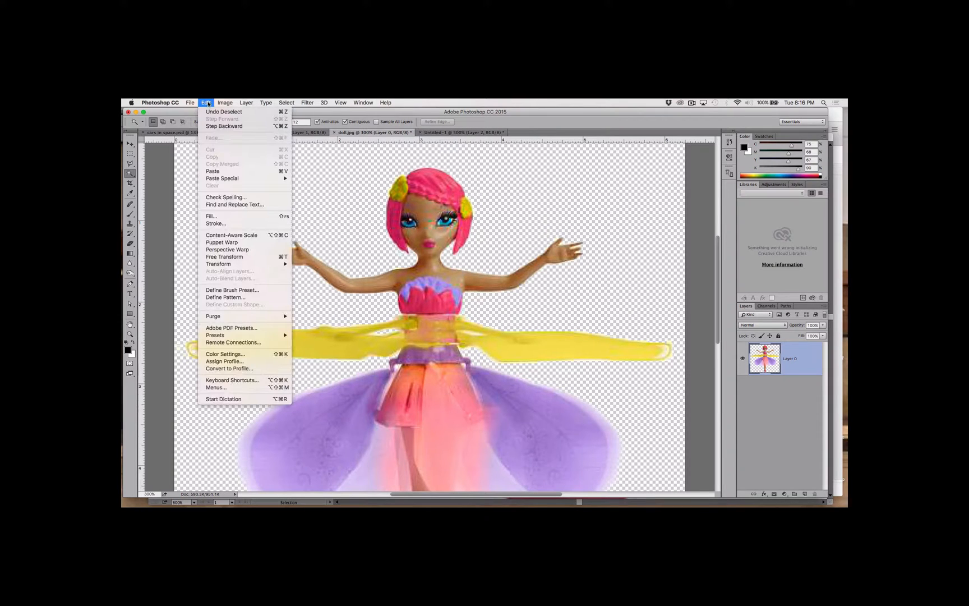
pyautogui.click(227, 242)
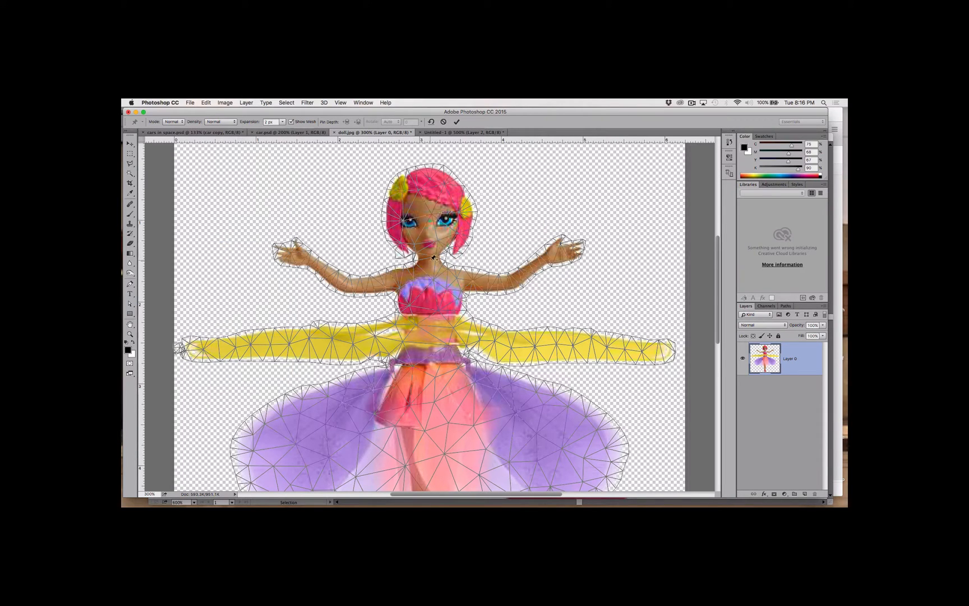
pyautogui.click(430, 259)
pyautogui.click(394, 278)
pyautogui.press('Return')
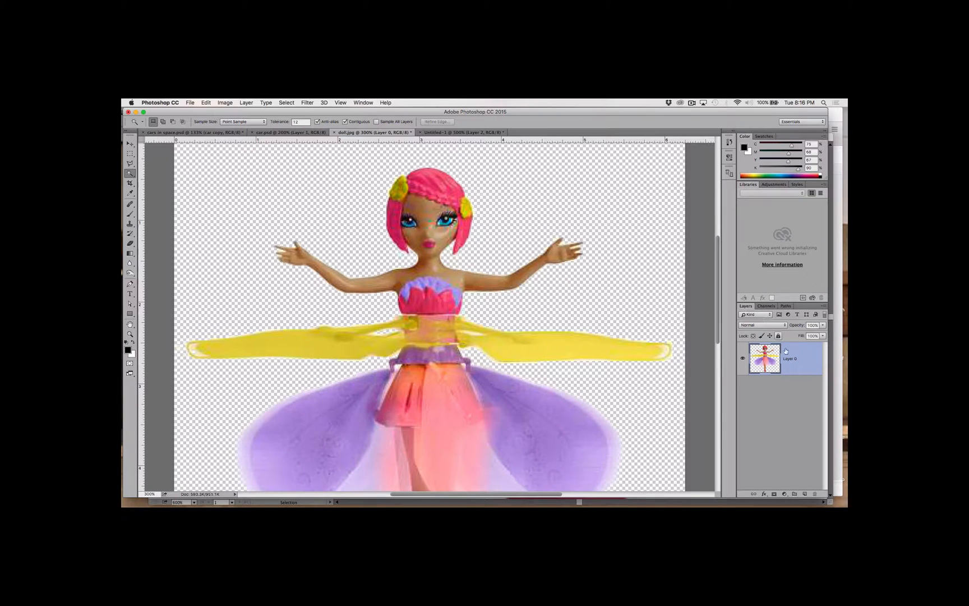
# Duplicate Layer 0 and hide the original layer.
pyautogui.moveTo(788, 355); pyautogui.dragTo(805, 495)
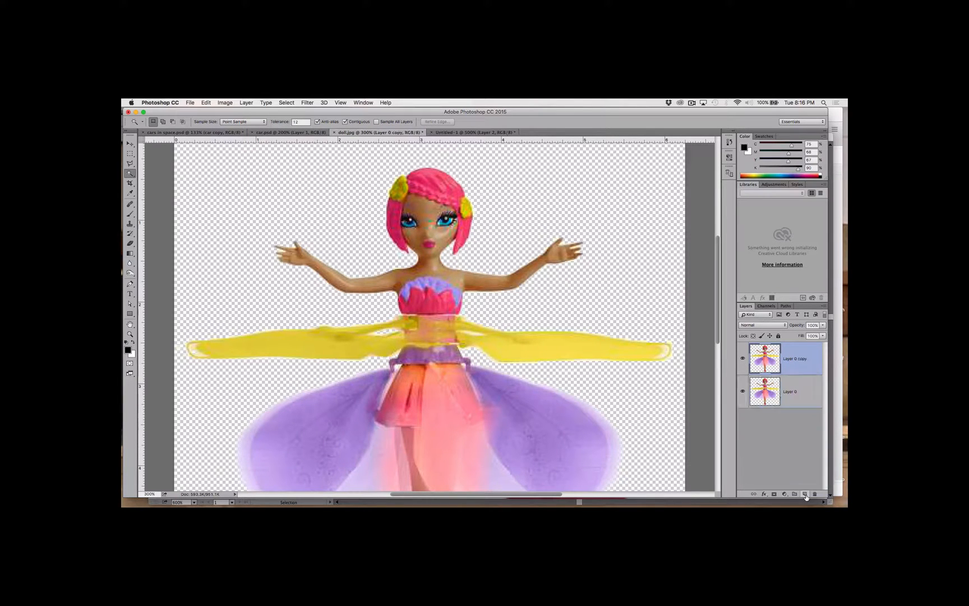
pyautogui.click(744, 391)
# Start Puppet Warp on the duplicated layer and pin the doll's neck, top of the head, shoulders and both hands.
pyautogui.click(224, 102)
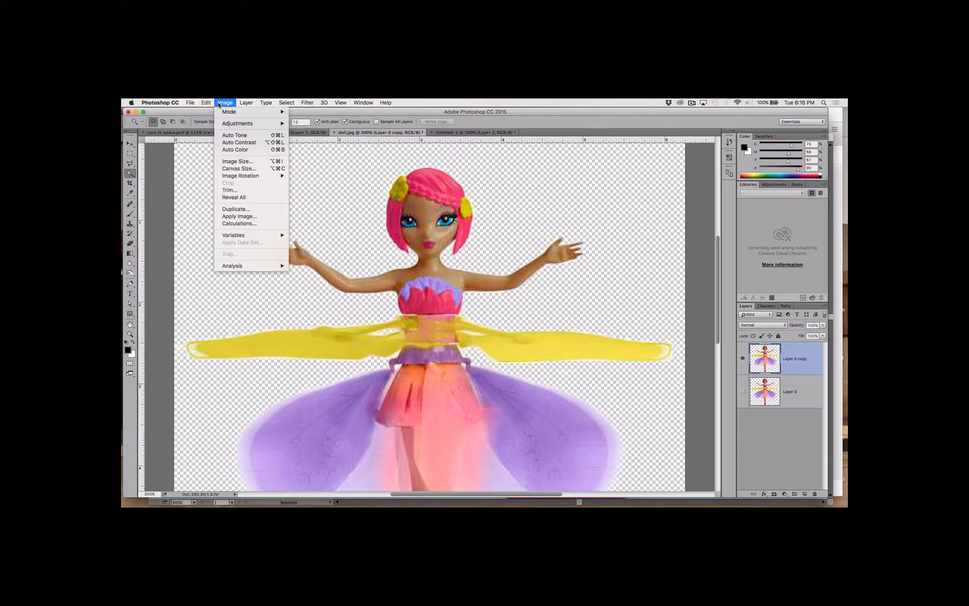
pyautogui.moveTo(205, 103)
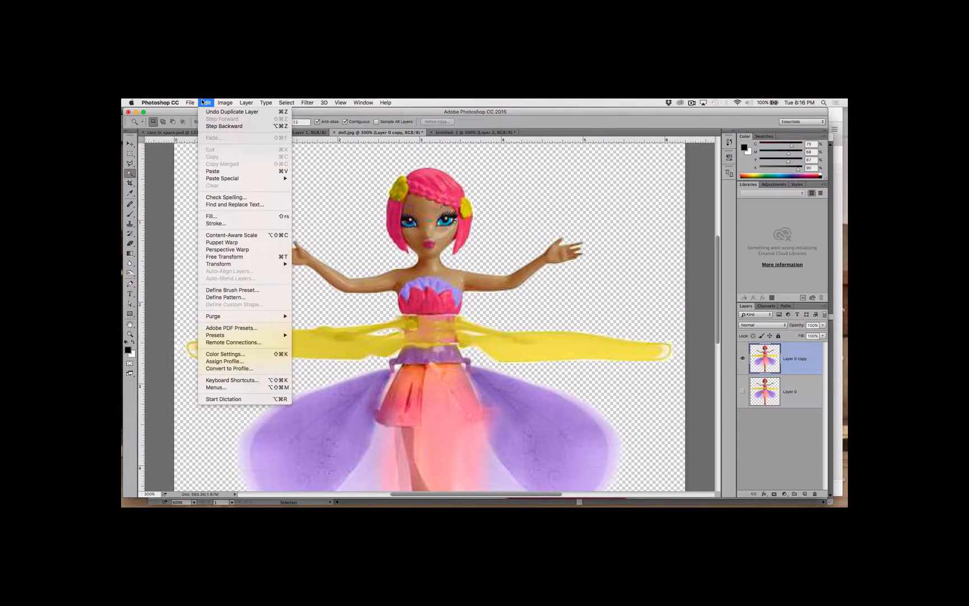
pyautogui.click(212, 243)
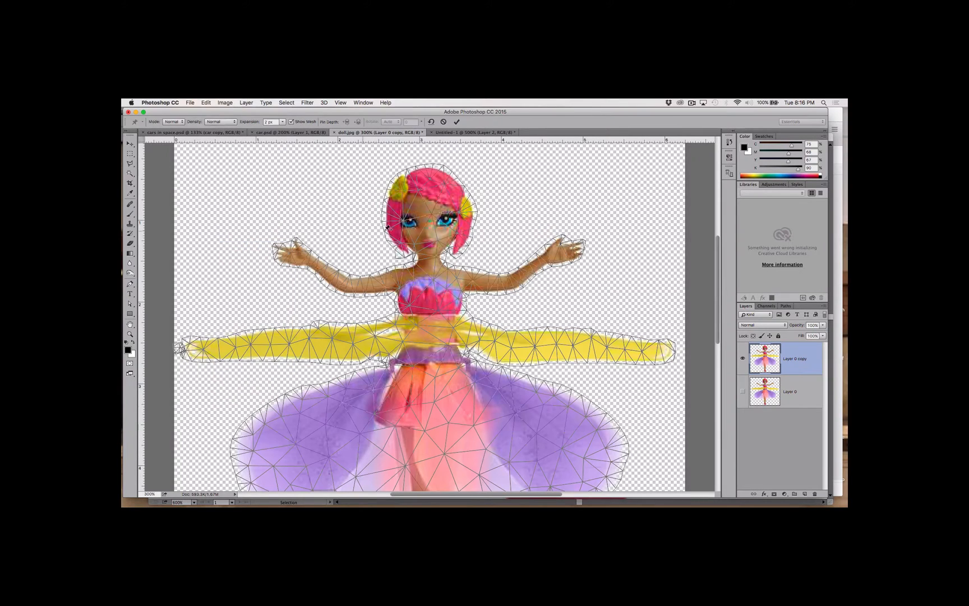
pyautogui.click(430, 262)
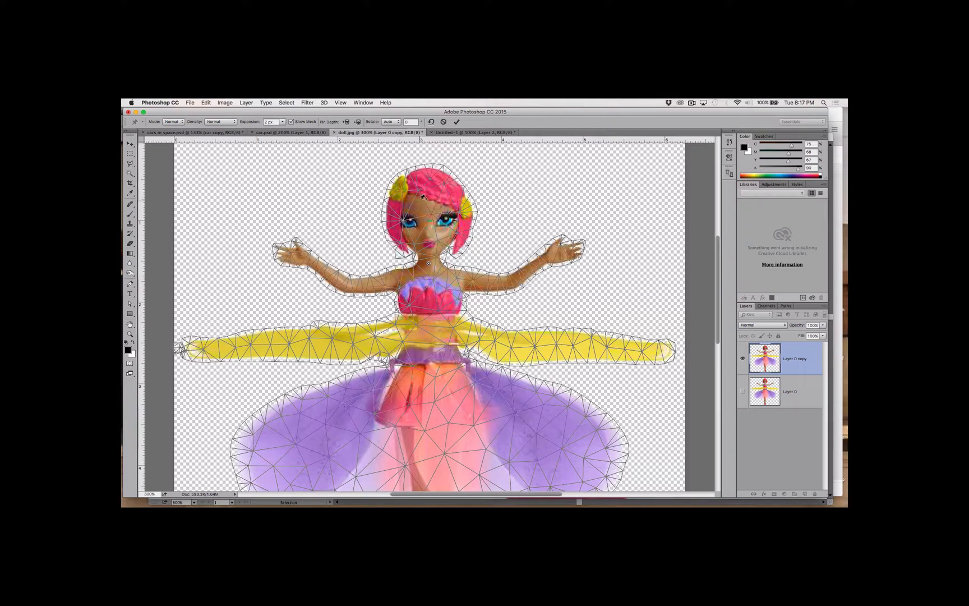
pyautogui.click(429, 172)
pyautogui.click(391, 279)
pyautogui.click(298, 255)
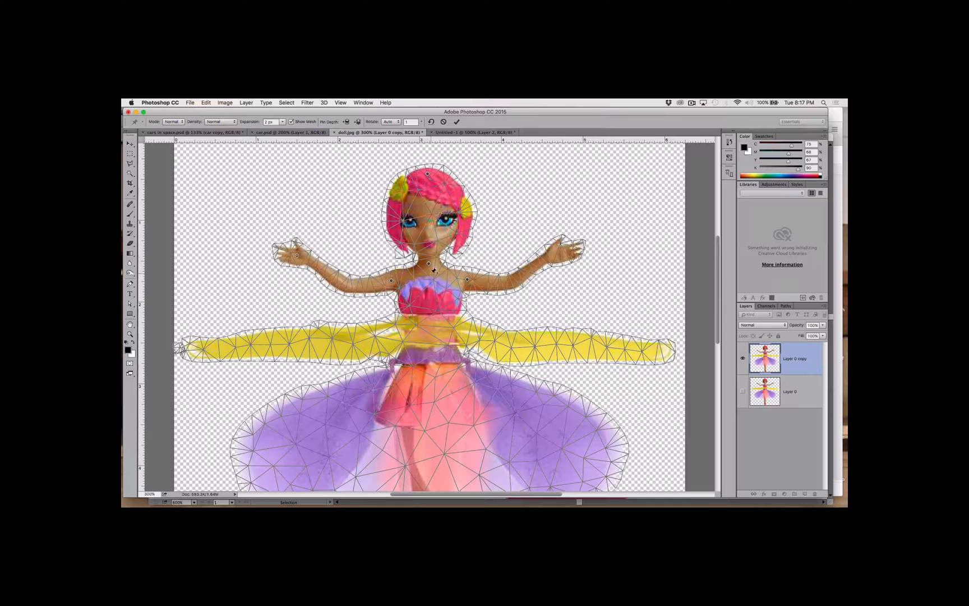
pyautogui.click(560, 255)
# Nudge the head pin slightly and add pins down the chest, waist and skirt and on both purple wings.
pyautogui.moveTo(426, 175); pyautogui.dragTo(422, 173)
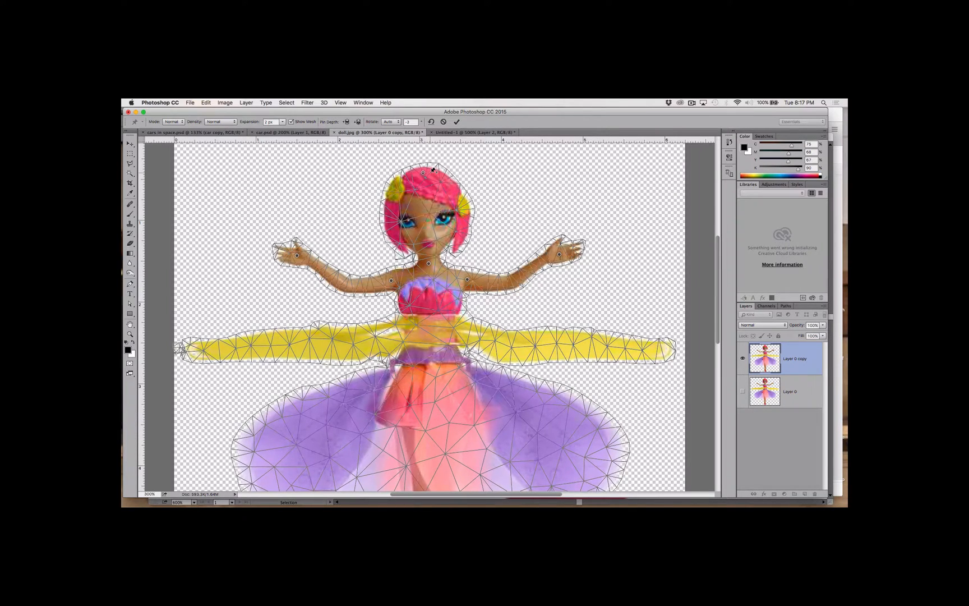
pyautogui.click(430, 308)
pyautogui.click(431, 364)
pyautogui.click(431, 422)
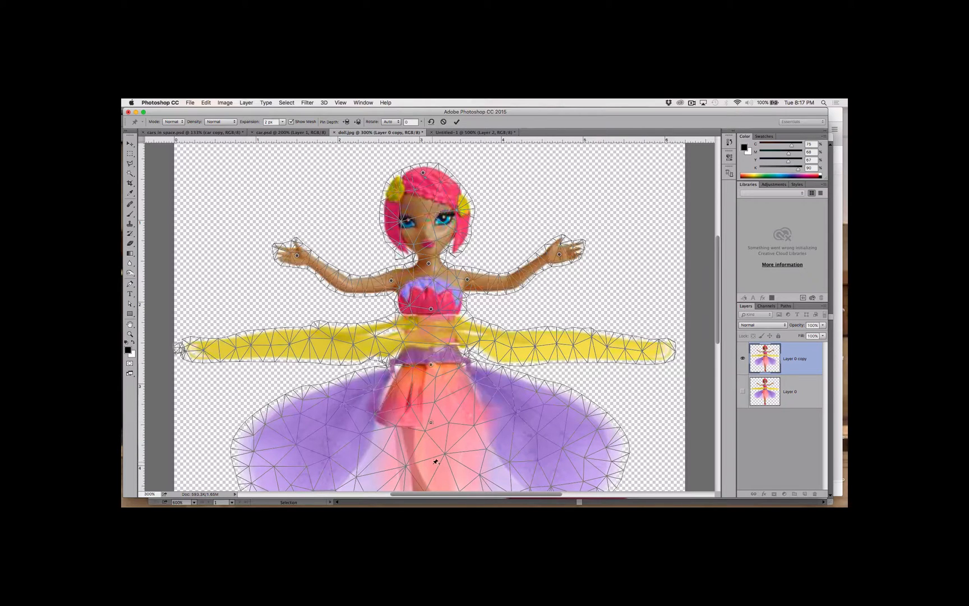
pyautogui.click(433, 466)
pyautogui.click(546, 436)
# Tilt the doll's head to the left, raise the right hand, lower the left hand, and apply the Puppet Warp.
pyautogui.moveTo(422, 173); pyautogui.dragTo(393, 179)
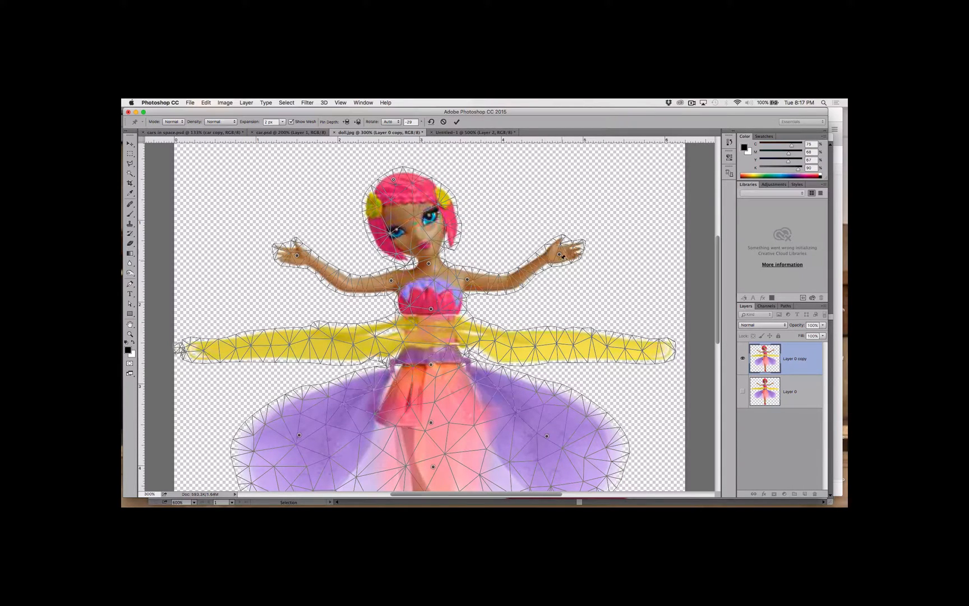
pyautogui.moveTo(559, 253); pyautogui.dragTo(547, 231)
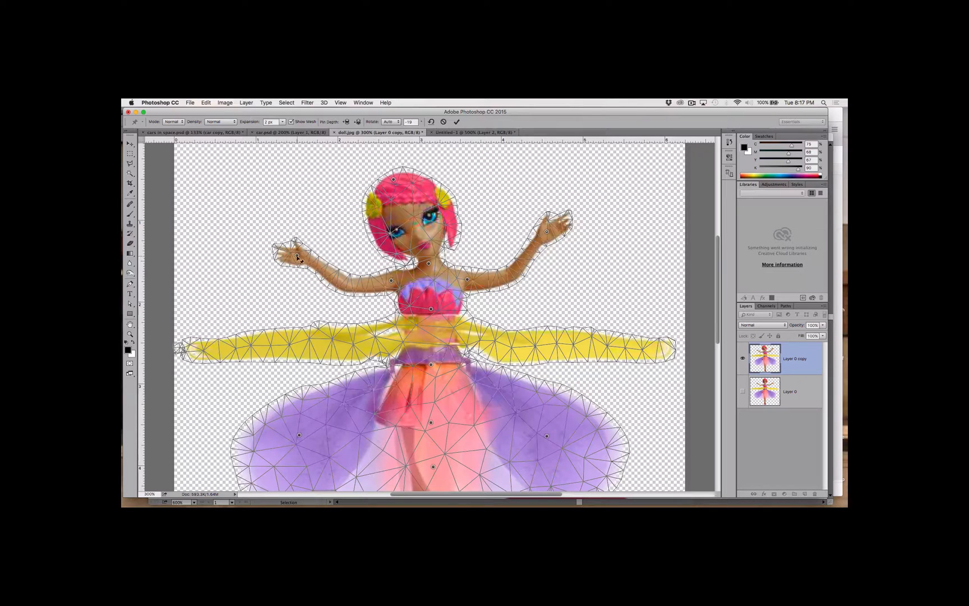
pyautogui.moveTo(296, 258); pyautogui.dragTo(299, 277)
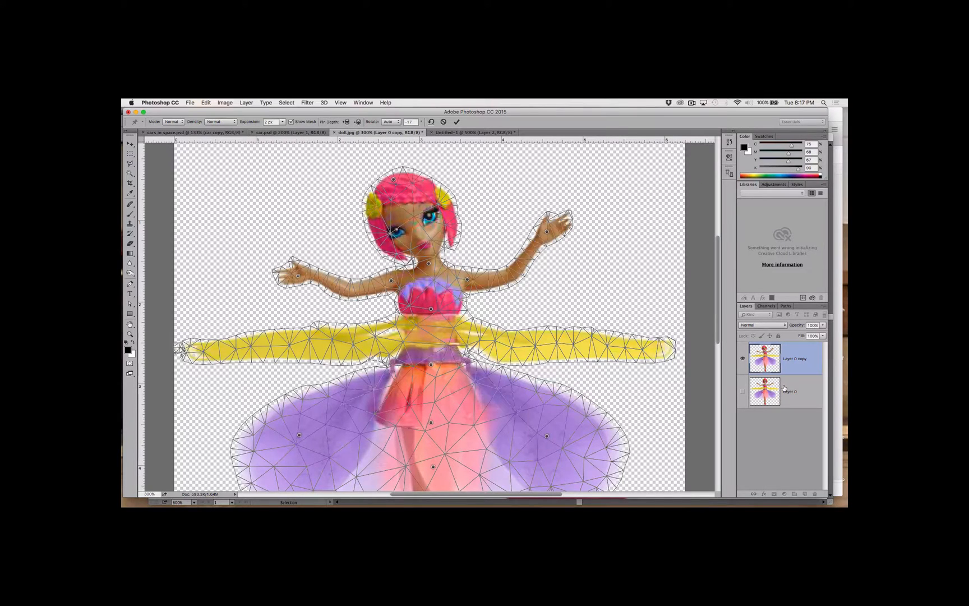
pyautogui.press('Return')
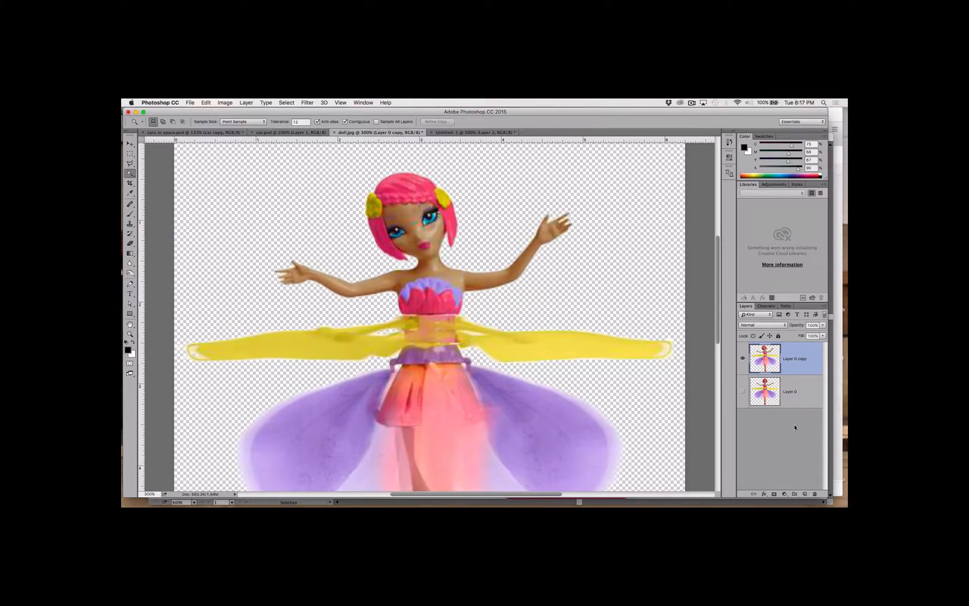
# Show Layer 0, hide Layer 0 copy, and make Layer 0 the active layer.
pyautogui.click(742, 391)
pyautogui.click(742, 358)
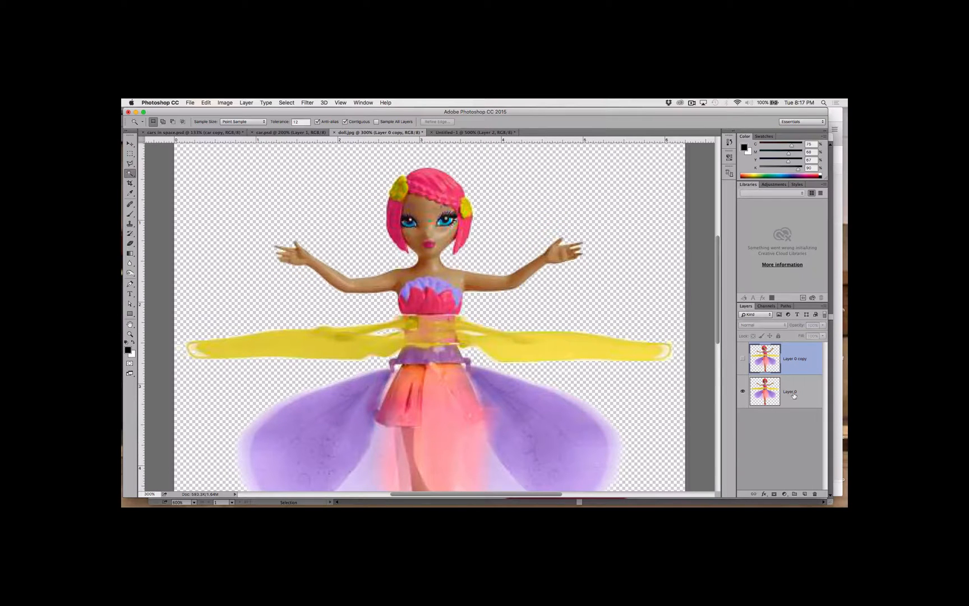
pyautogui.click(796, 393)
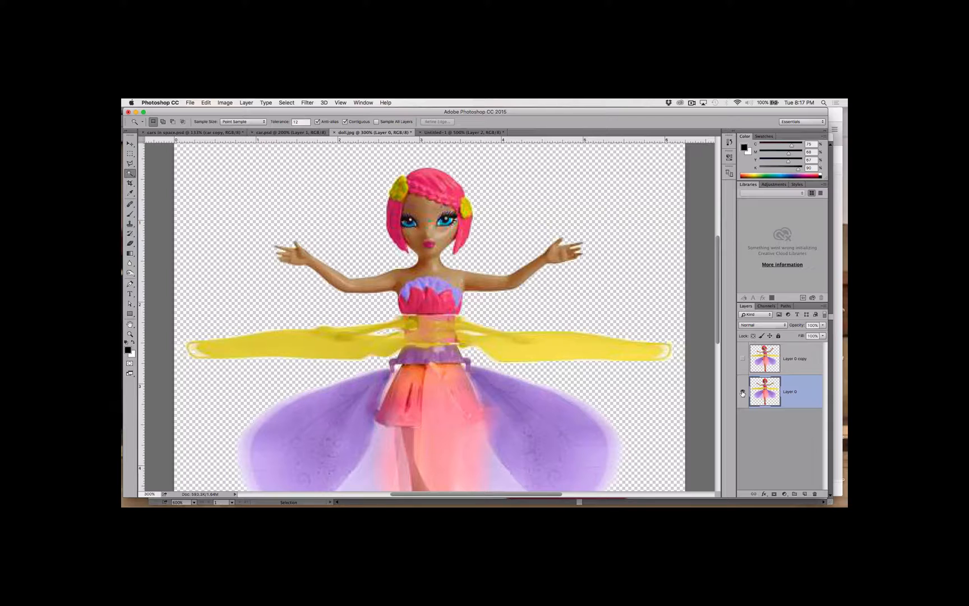
# Start Puppet Warp on Layer 0 and pin the doll's neck, chest, waist, skirt, purple and yellow wings, shoulders and hands.
pyautogui.click(206, 103)
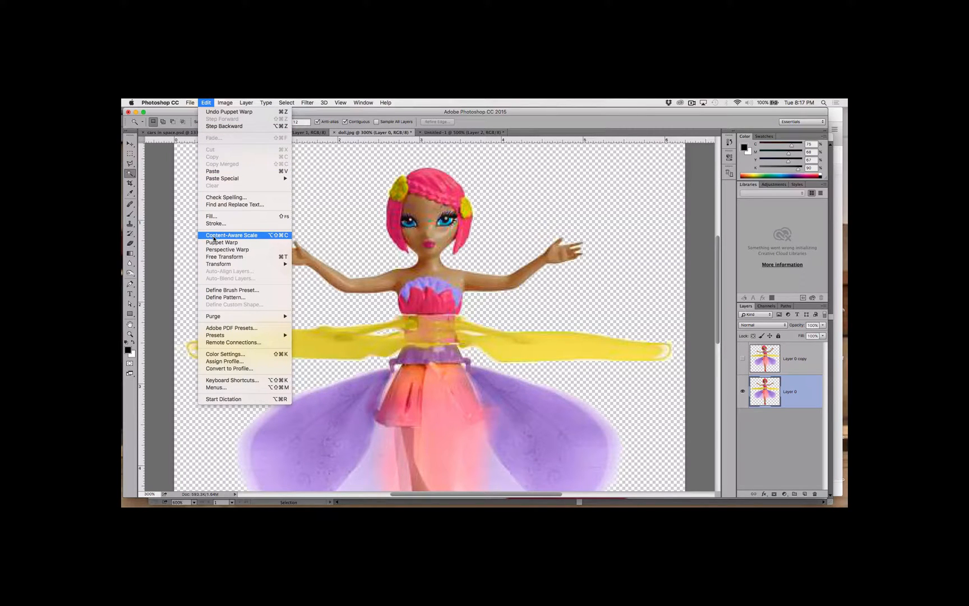
pyautogui.click(217, 243)
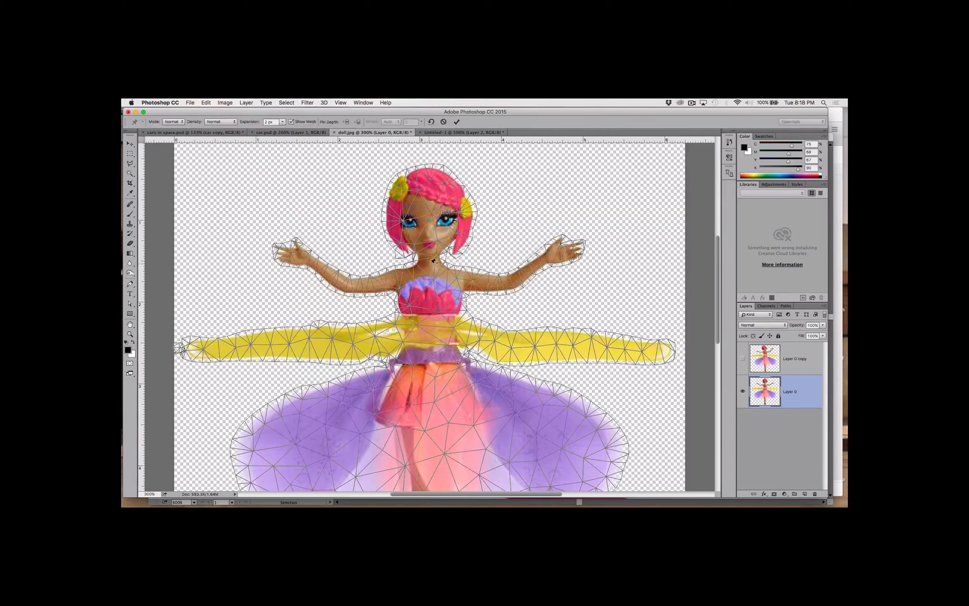
pyautogui.click(431, 263)
pyautogui.click(402, 285)
pyautogui.click(449, 290)
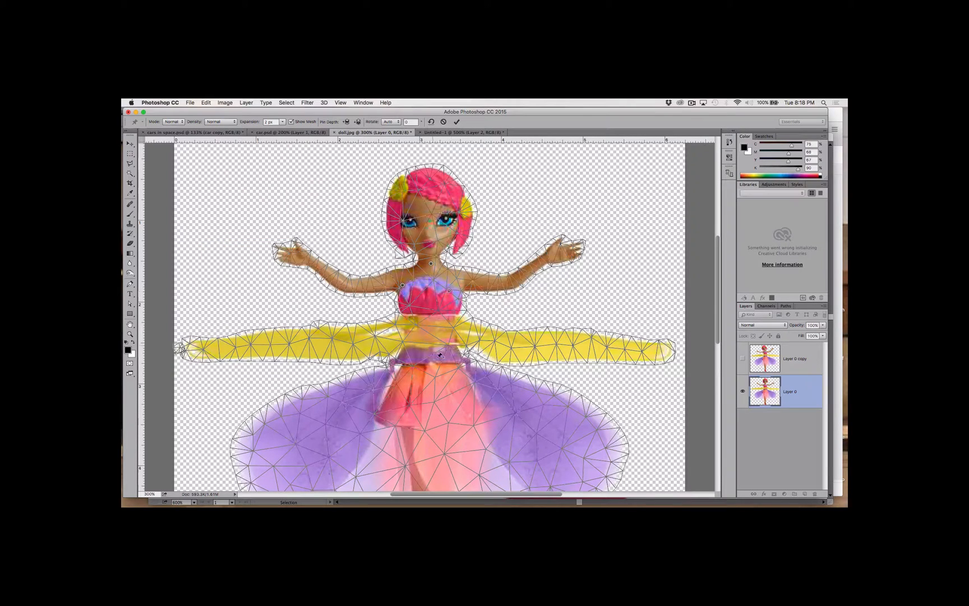
pyautogui.click(438, 360)
pyautogui.click(436, 457)
pyautogui.click(269, 345)
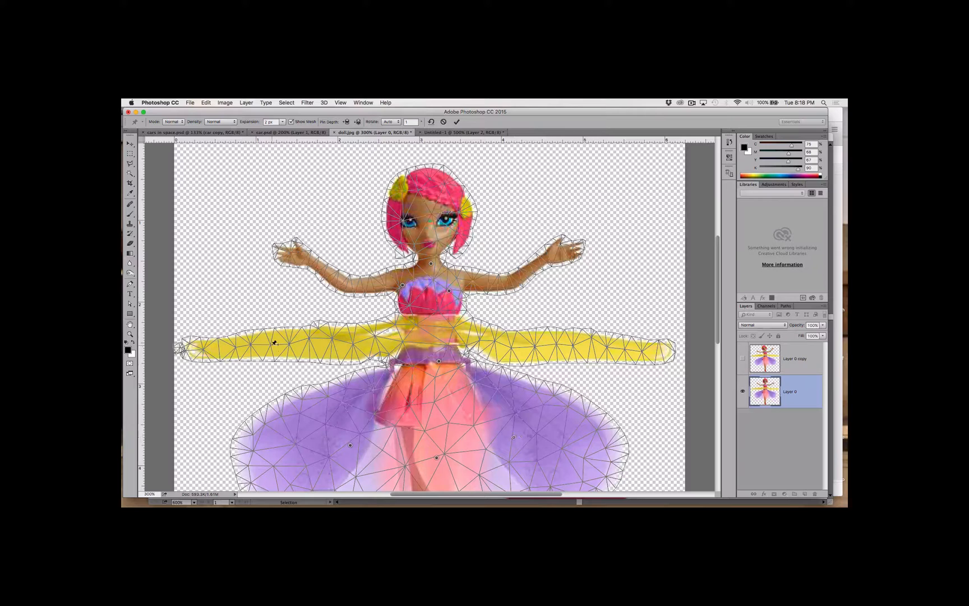
pyautogui.click(546, 353)
pyautogui.click(388, 276)
pyautogui.click(565, 254)
# Raise both of the doll's hands to about eye level, tilt the head to the right, and apply the Puppet Warp.
pyautogui.moveTo(294, 253); pyautogui.dragTo(326, 208)
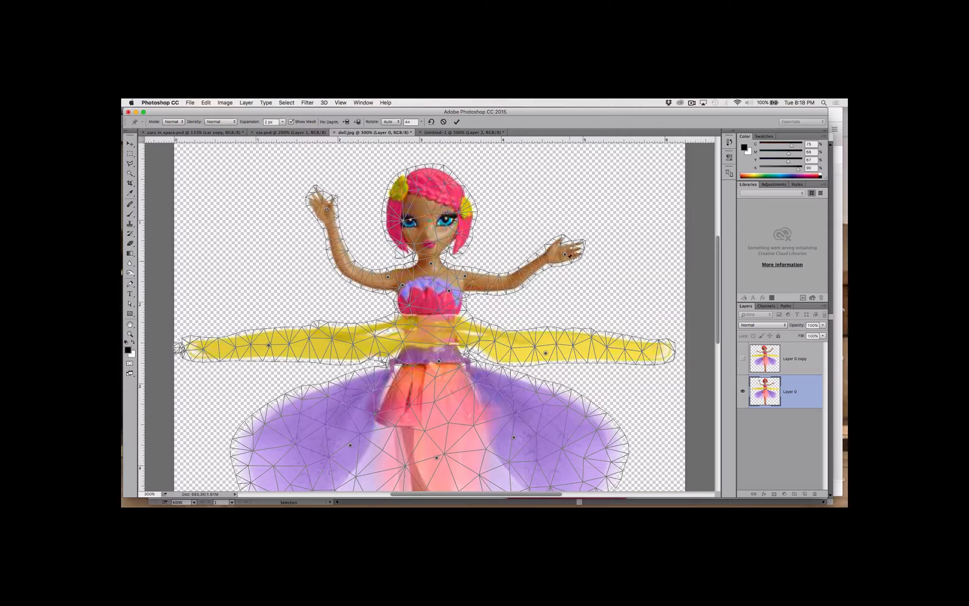
pyautogui.moveTo(564, 255); pyautogui.dragTo(536, 206)
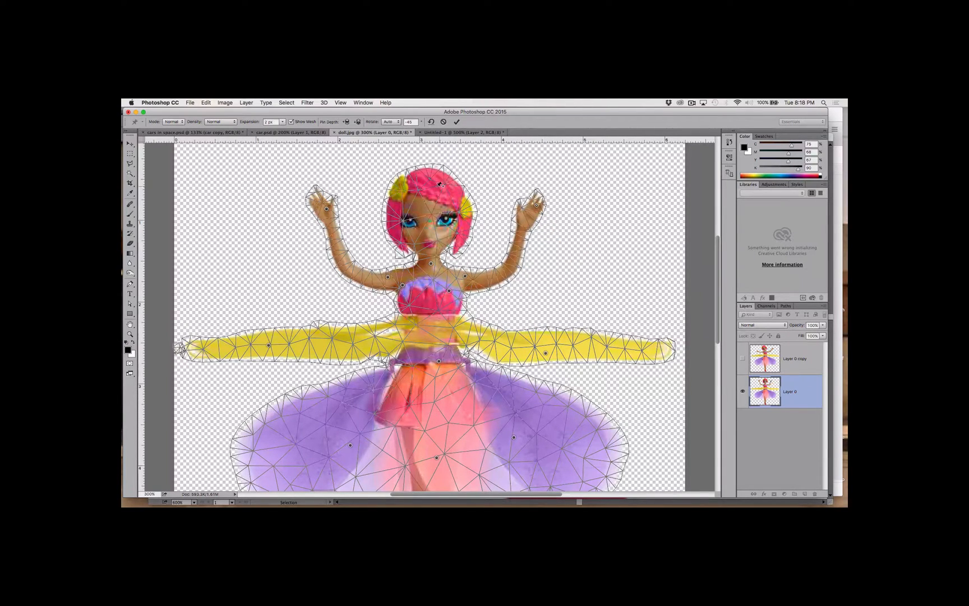
pyautogui.moveTo(437, 187); pyautogui.dragTo(466, 201)
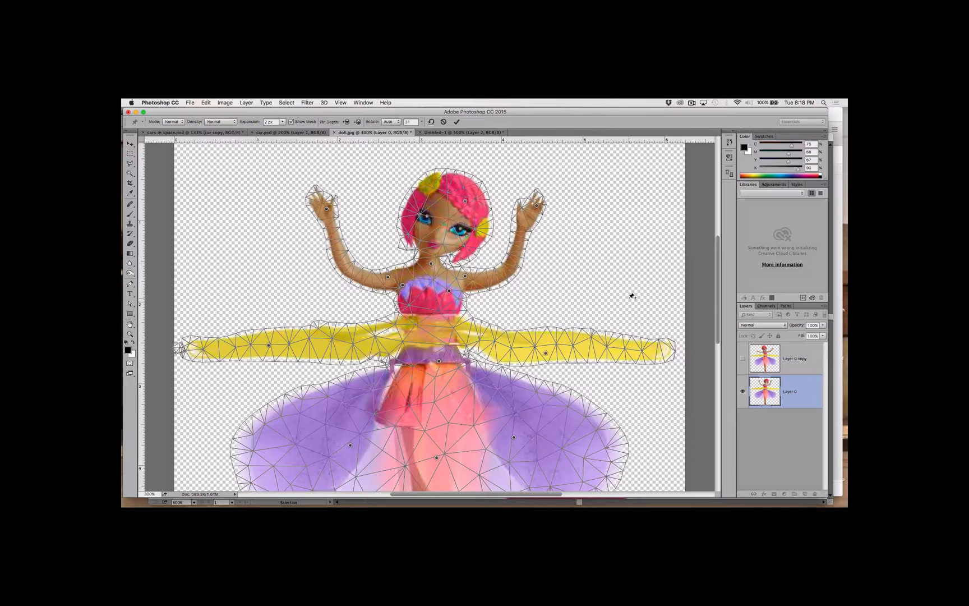
pyautogui.press('Return')
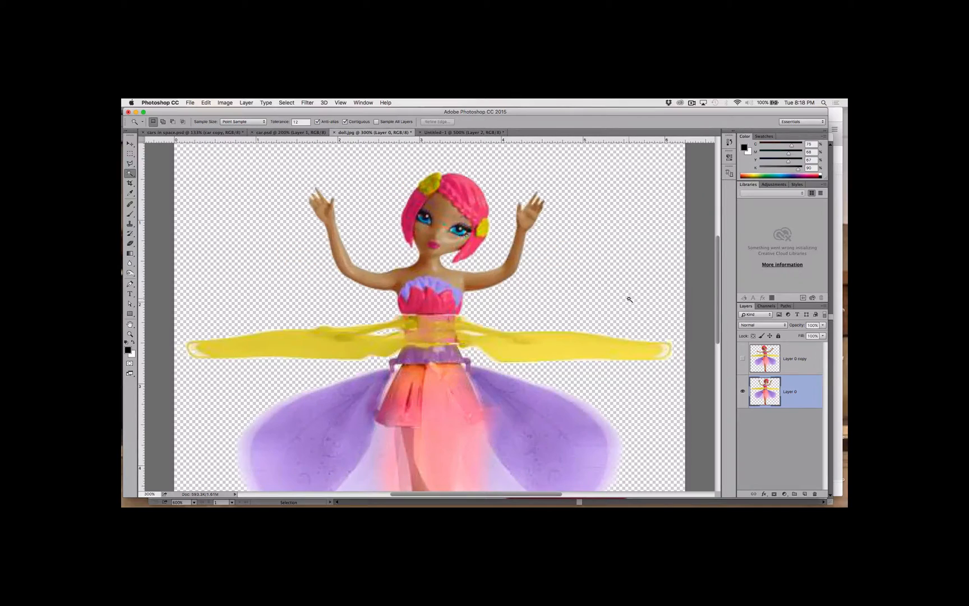
# Compare the two poses by alternating the layers' visibility, leaving only Layer 0 copy shown.
pyautogui.click(743, 361)
pyautogui.click(744, 391)
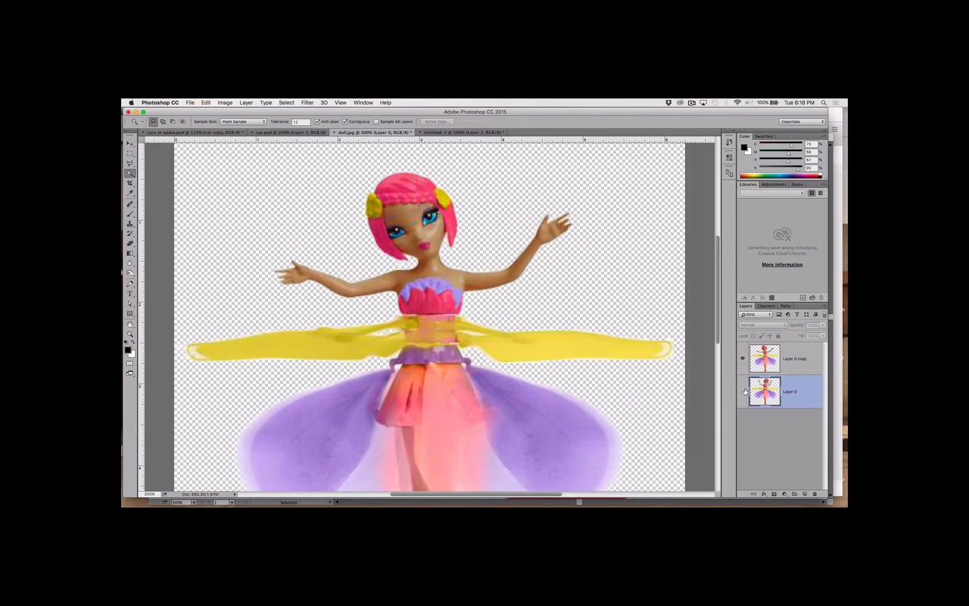
pyautogui.click(743, 358)
pyautogui.click(743, 392)
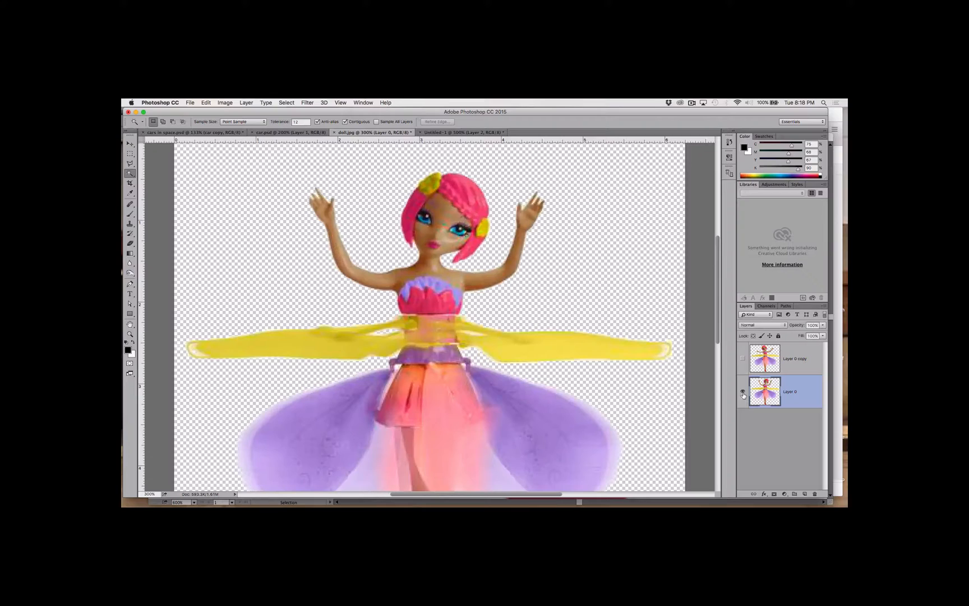
pyautogui.click(743, 360)
pyautogui.click(743, 391)
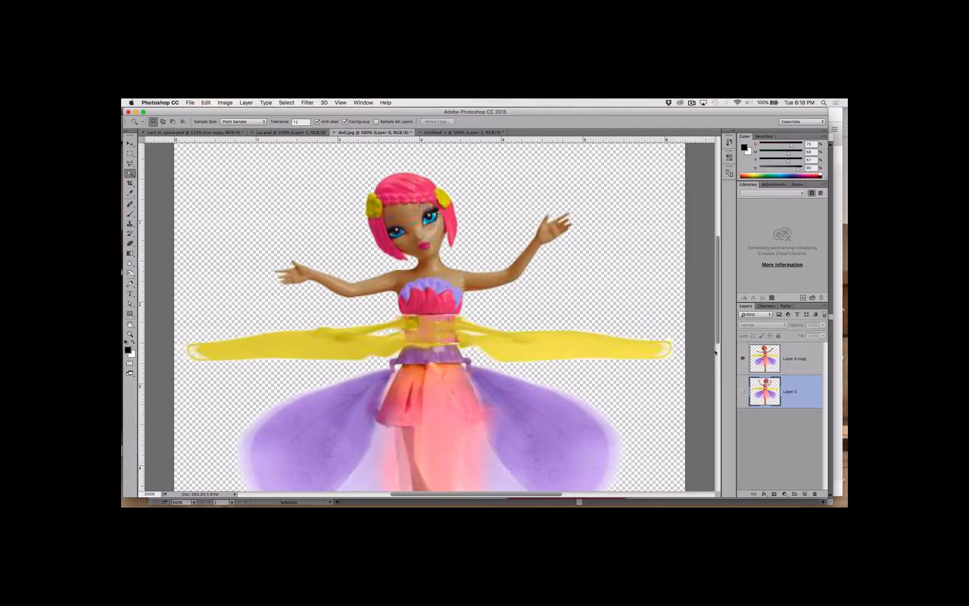
# Make Layer 0 copy the active layer for retouching the doll's face.
pyautogui.press('z')
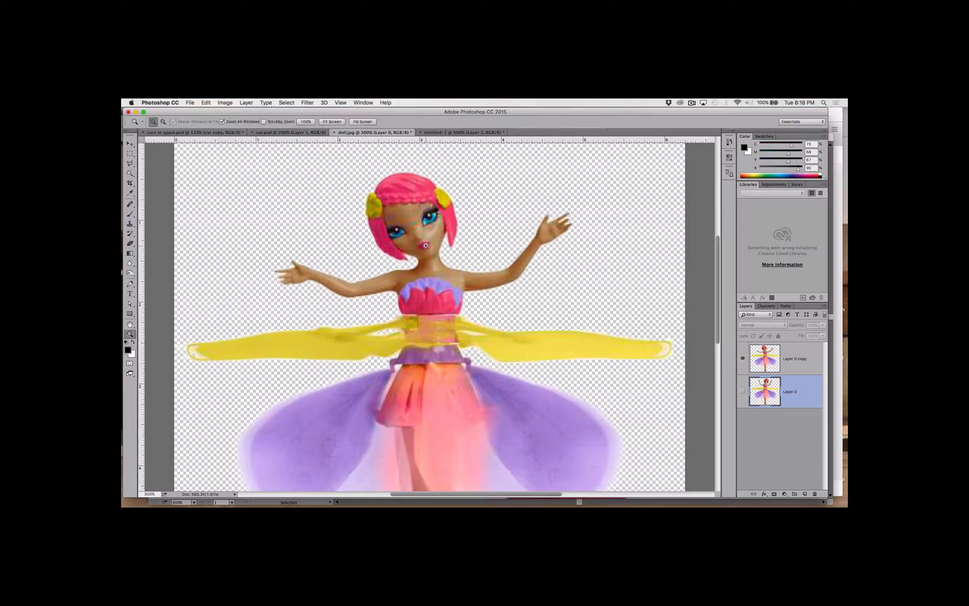
pyautogui.click(426, 247)
pyautogui.click(431, 247)
pyautogui.click(431, 248)
pyautogui.click(430, 247)
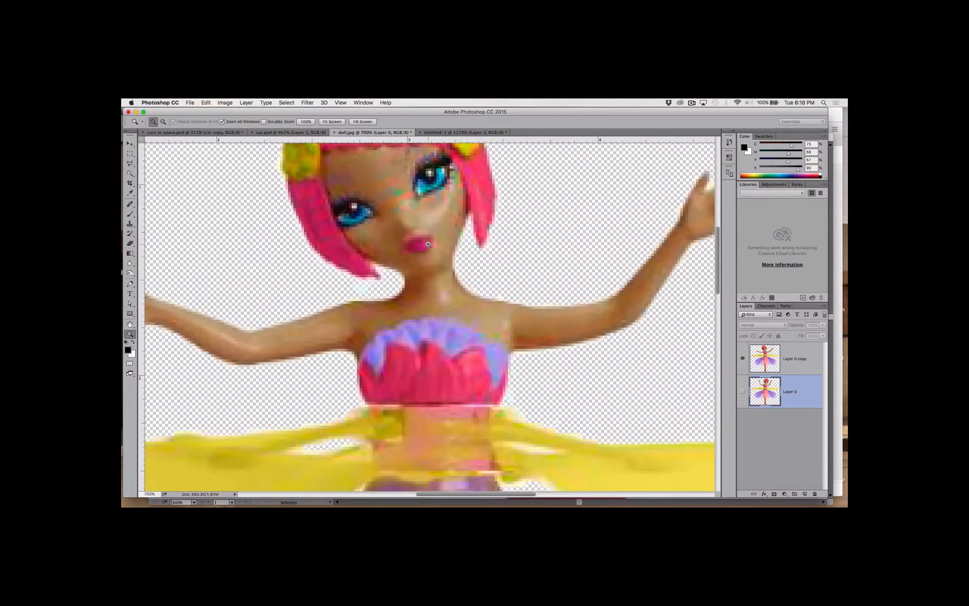
pyautogui.click(429, 245)
pyautogui.click(429, 244)
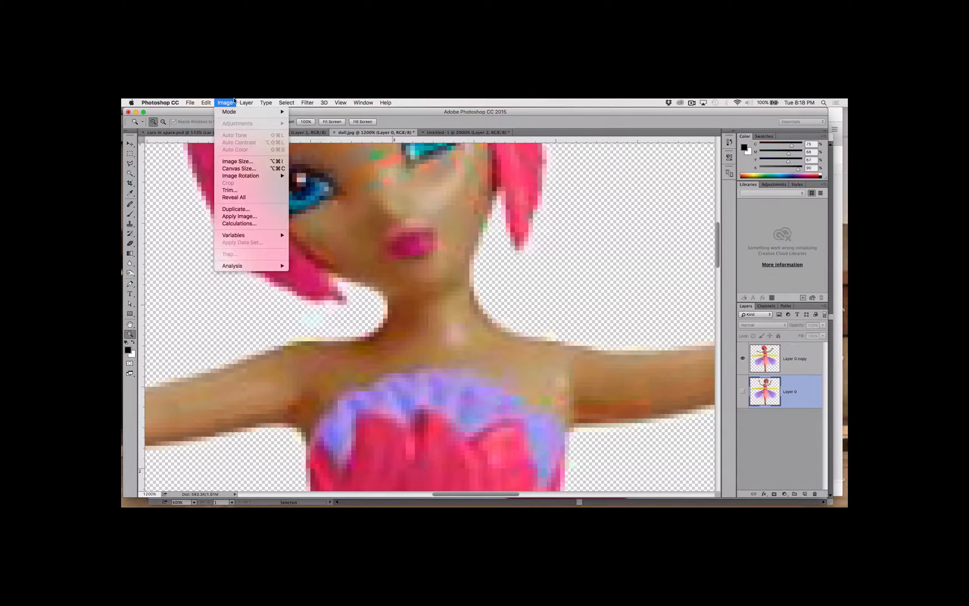
pyautogui.moveTo(245, 102)
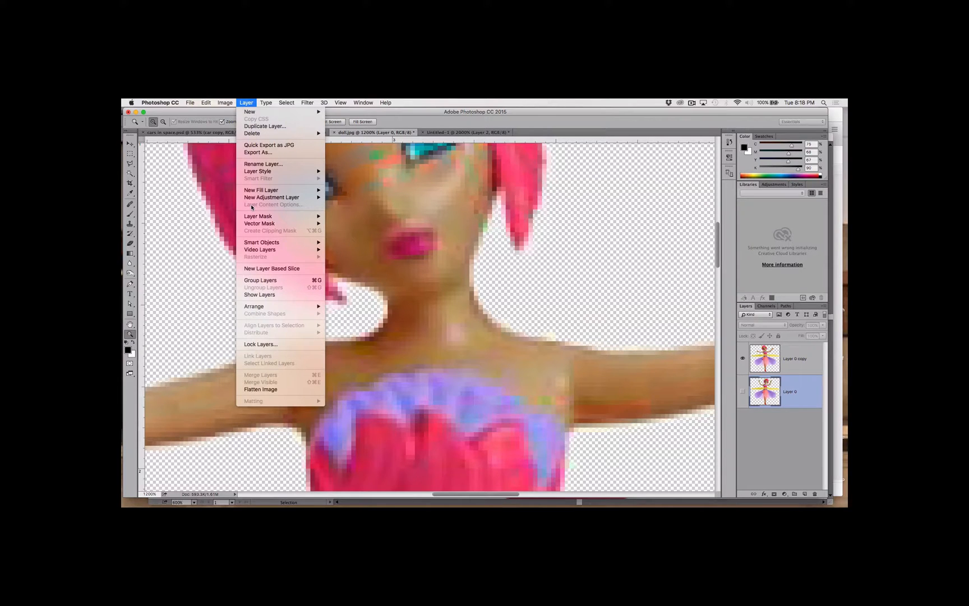
pyautogui.moveTo(289, 101)
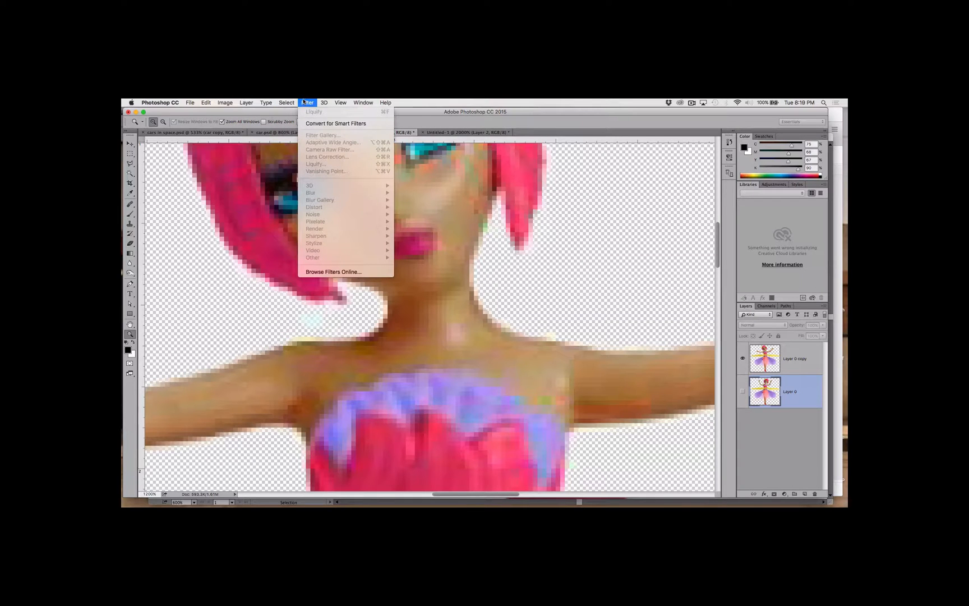
pyautogui.click(304, 101)
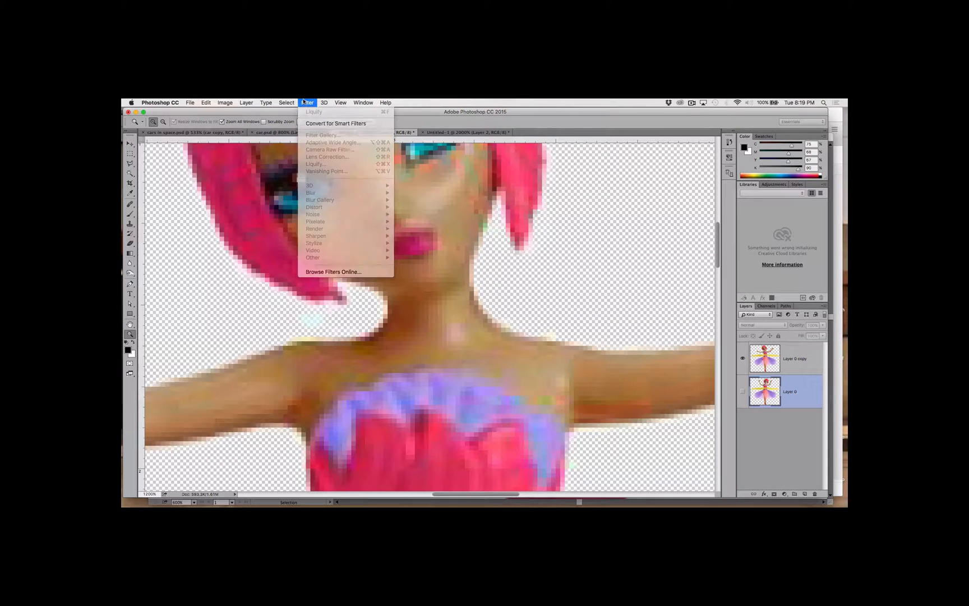
pyautogui.click(791, 352)
# Try reapplying the last Liquify filter to Layer 0 copy.
pyautogui.click(308, 102)
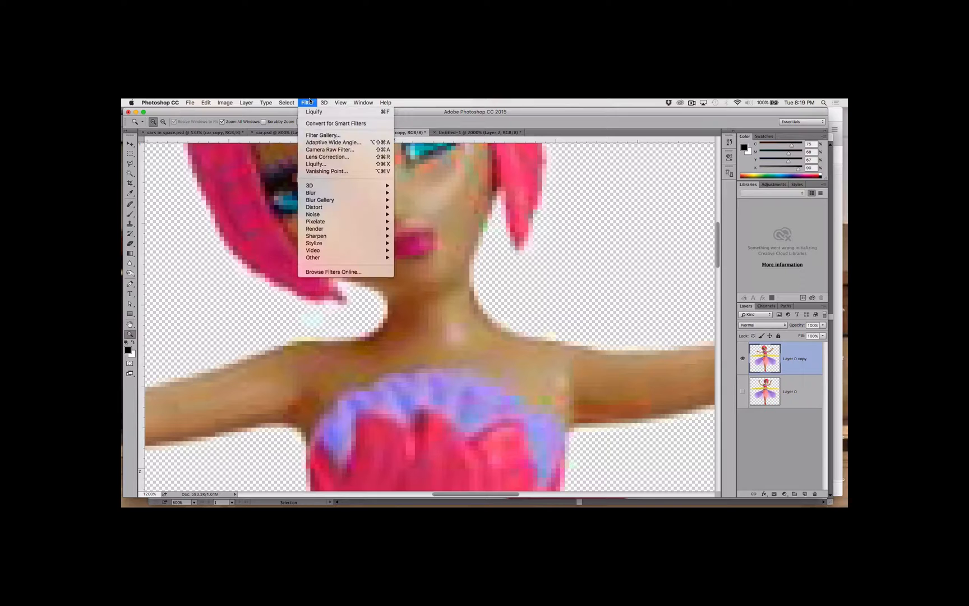
pyautogui.click(310, 111)
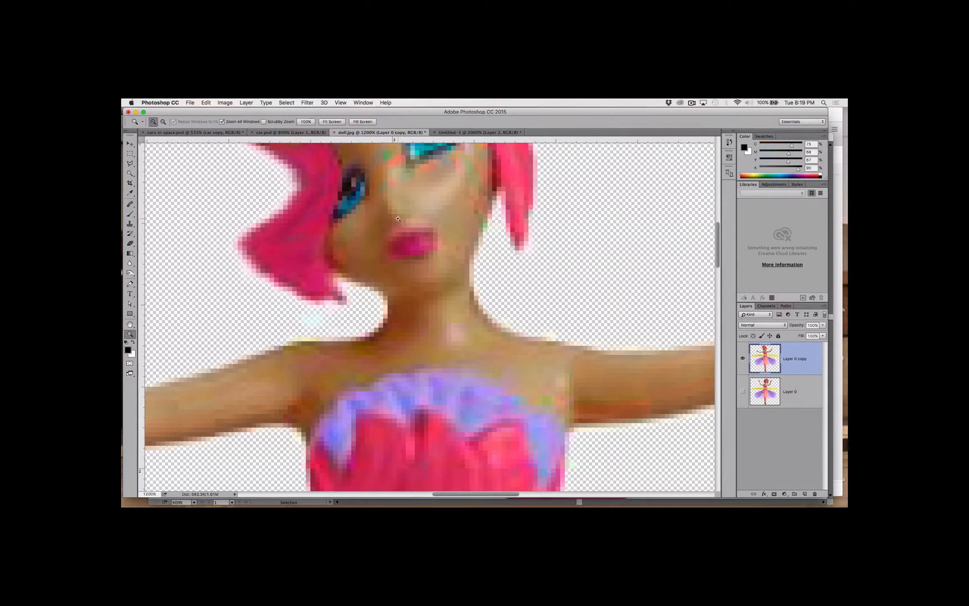
pyautogui.scroll(5, 421, 232)
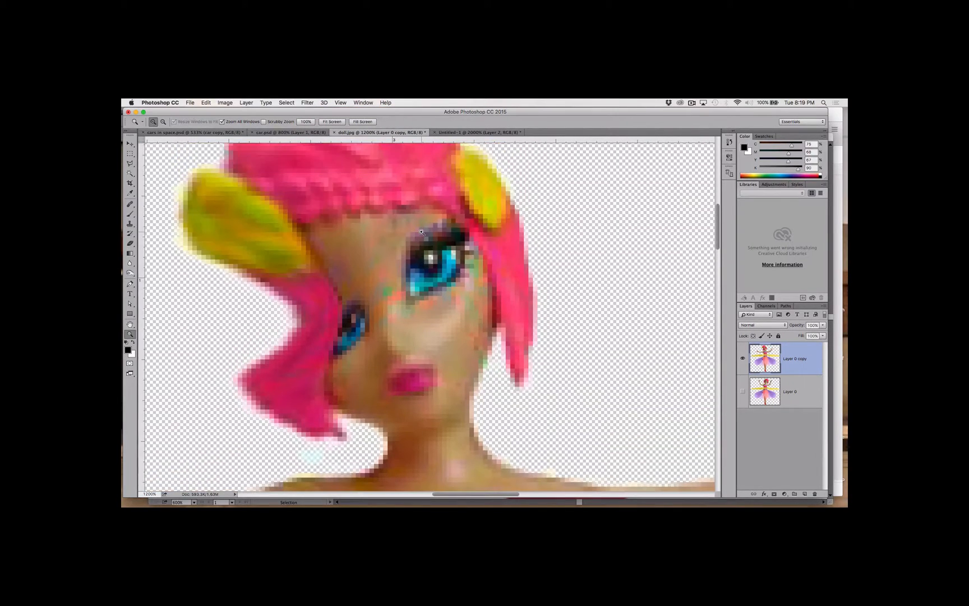
# Open the Liquify filter for Layer 0 copy and bring the doll's mouth into close view at 1000%.
pyautogui.click(308, 102)
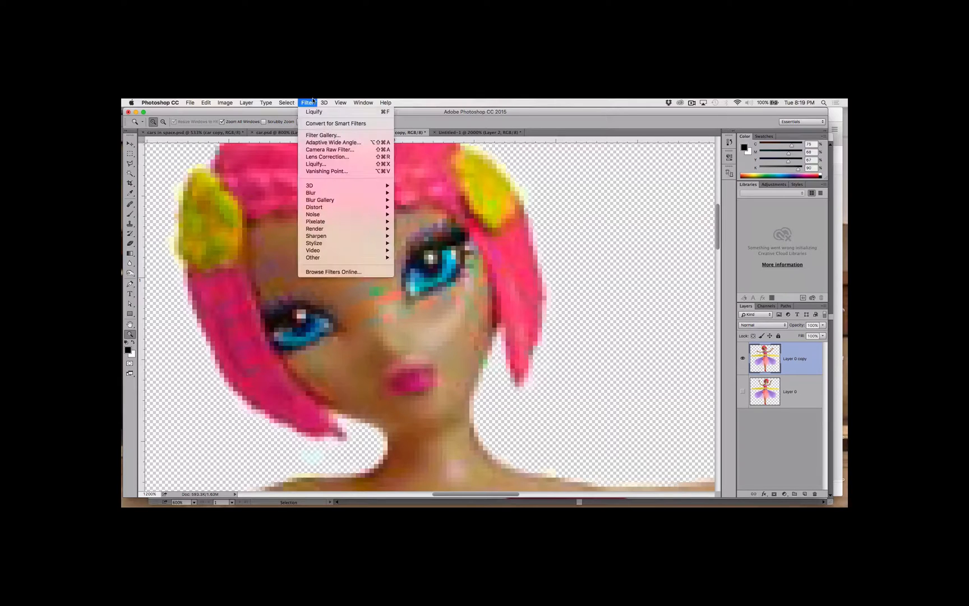
pyautogui.moveTo(319, 195)
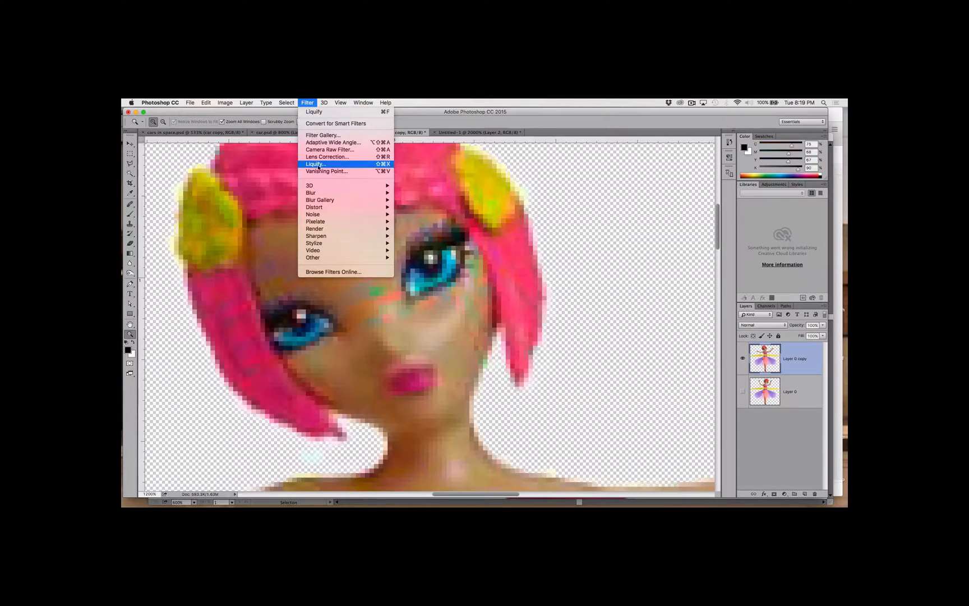
pyautogui.click(315, 163)
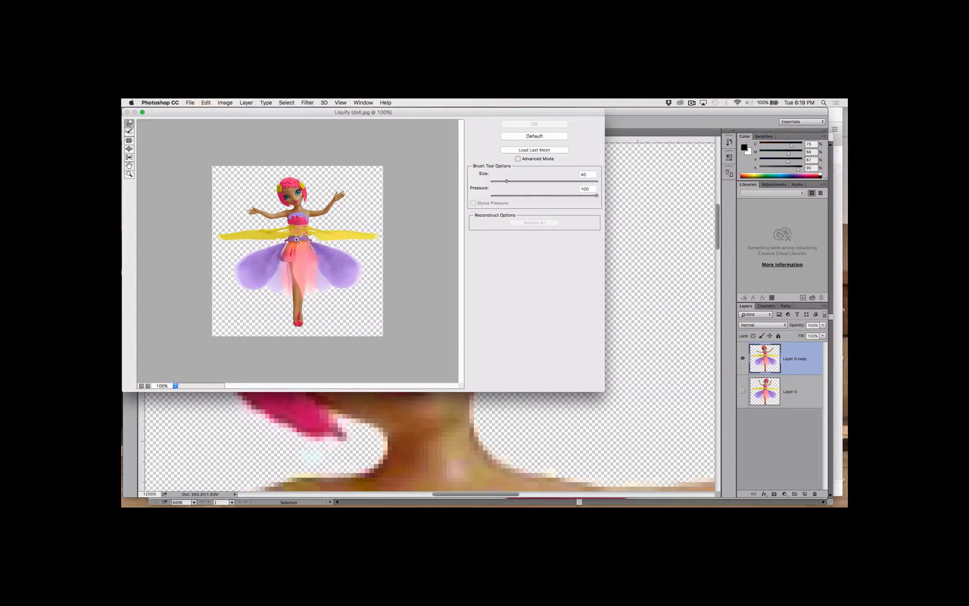
pyautogui.scroll(3, 312, 199)
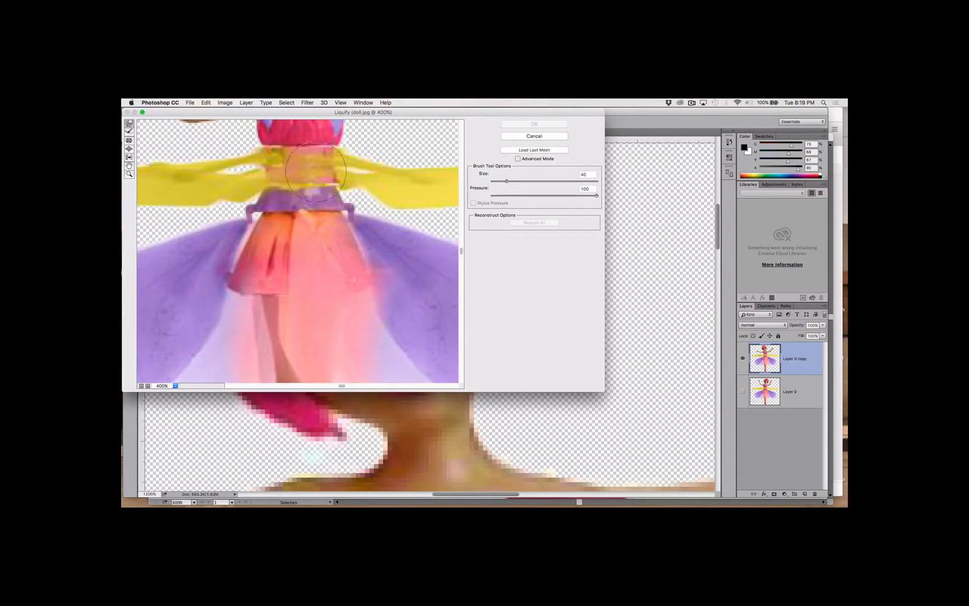
pyautogui.press('space')
pyautogui.scroll(3, 345, 163)
pyautogui.scroll(-4, 345, 163)
pyautogui.scroll(4, 345, 163)
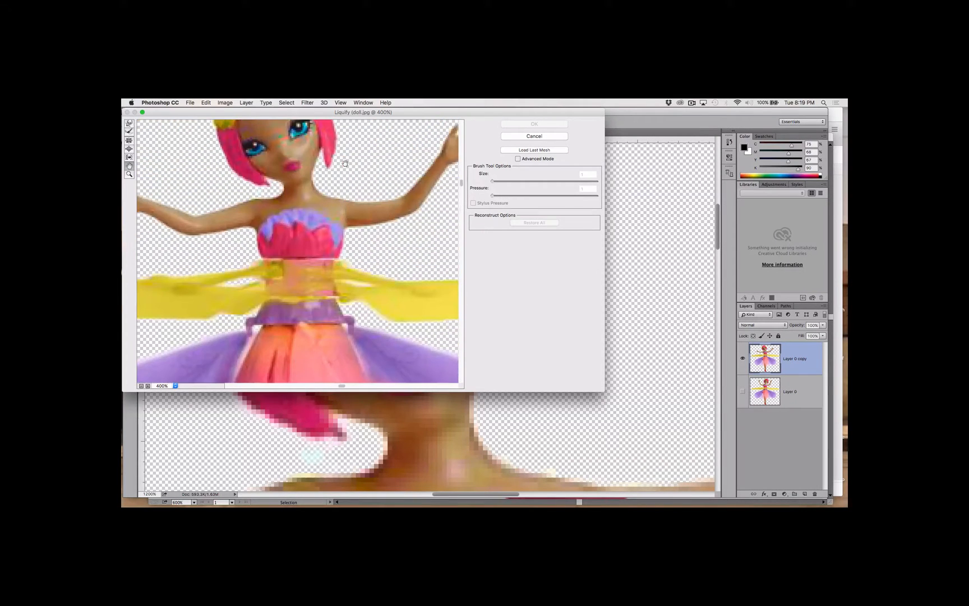
pyautogui.press('super+=')
pyautogui.press('super+=')
pyautogui.press('super+=')
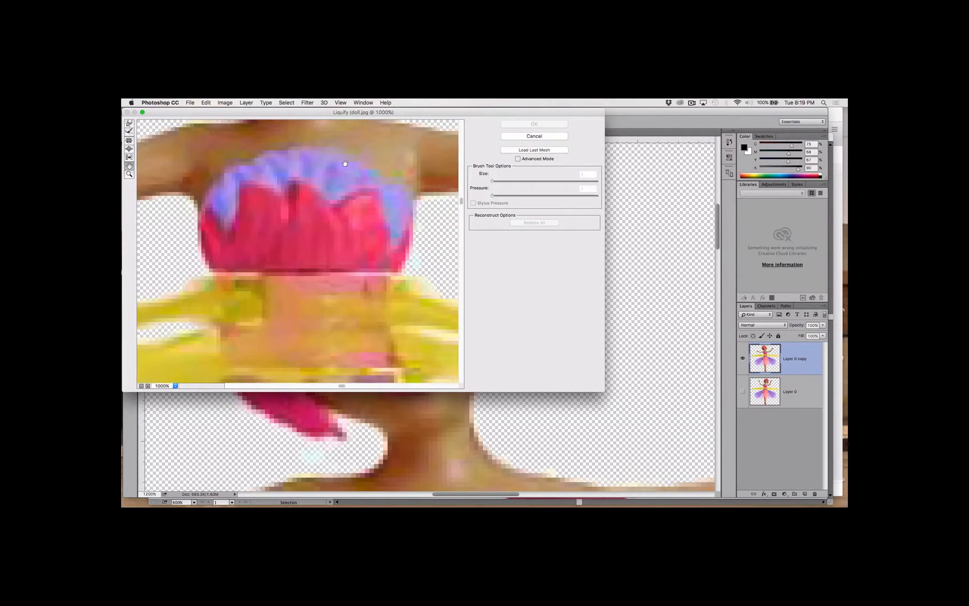
pyautogui.scroll(8, 345, 164)
pyautogui.scroll(-3, 345, 163)
pyautogui.hscroll(-3, 344, 163)
pyautogui.hscroll(5, 344, 164)
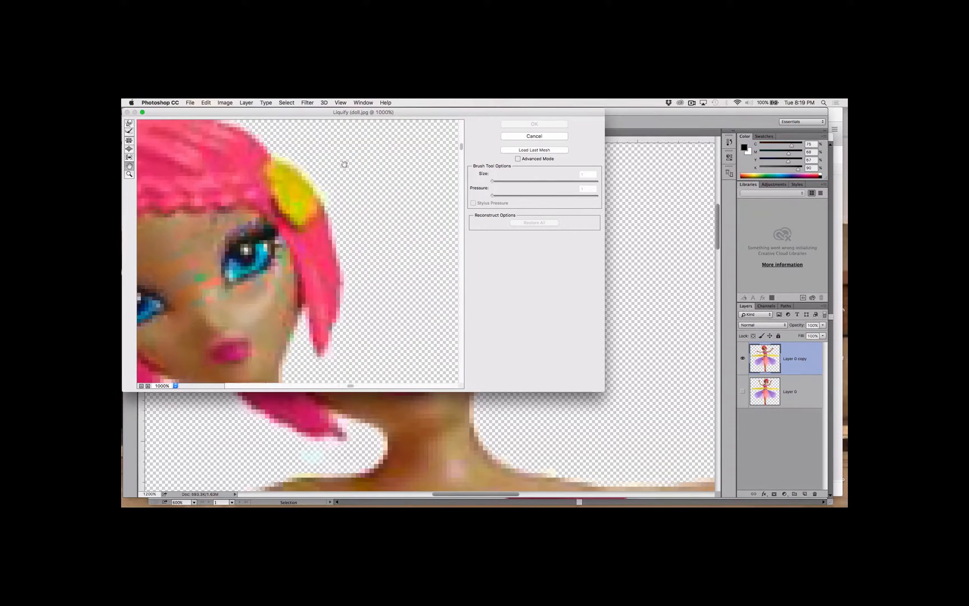
pyautogui.scroll(-4, 344, 164)
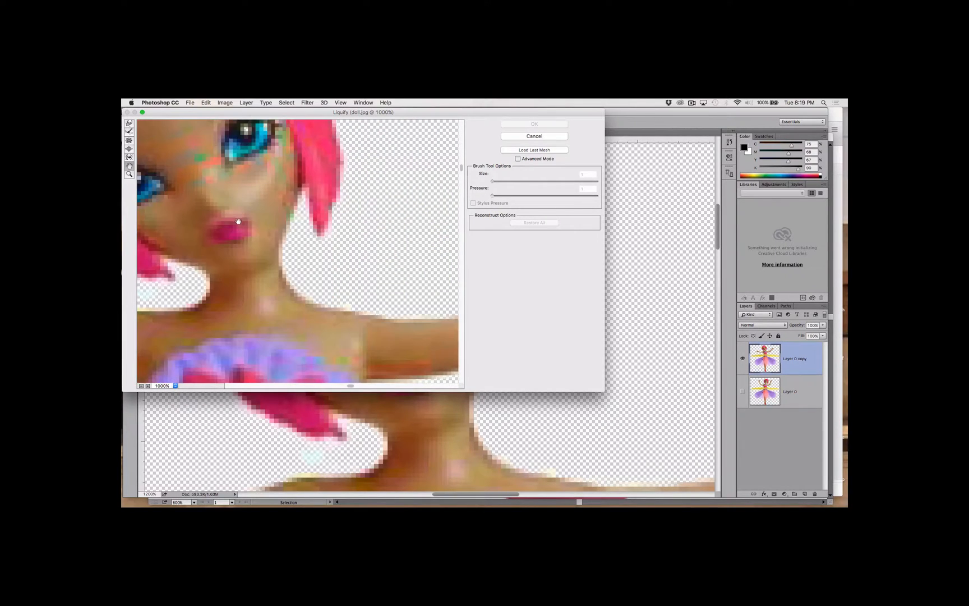
# Push the corners of the doll's lips outward and up into a smile with a size 4 Forward Warp brush, and apply Liquify.
pyautogui.click(129, 123)
pyautogui.press('[')
pyautogui.press('[')
pyautogui.press('[')
pyautogui.press('[')
pyautogui.press('[')
pyautogui.press('[')
pyautogui.press('[')
pyautogui.press('[')
pyautogui.moveTo(245, 216)
pyautogui.mouseDown()
pyautogui.moveTo(212, 243)
pyautogui.moveTo(219, 236)
pyautogui.moveTo(196, 229)
pyautogui.moveTo(214, 238)
pyautogui.moveTo(193, 234)
pyautogui.moveTo(220, 229)
pyautogui.moveTo(188, 230)
pyautogui.mouseUp()
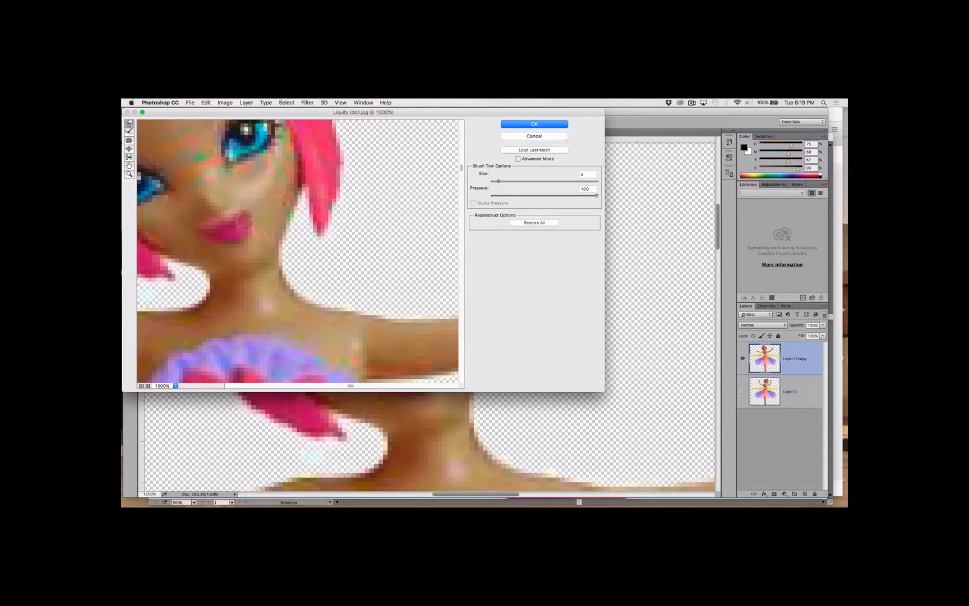
pyautogui.moveTo(241, 218); pyautogui.dragTo(246, 200)
pyautogui.click(521, 125)
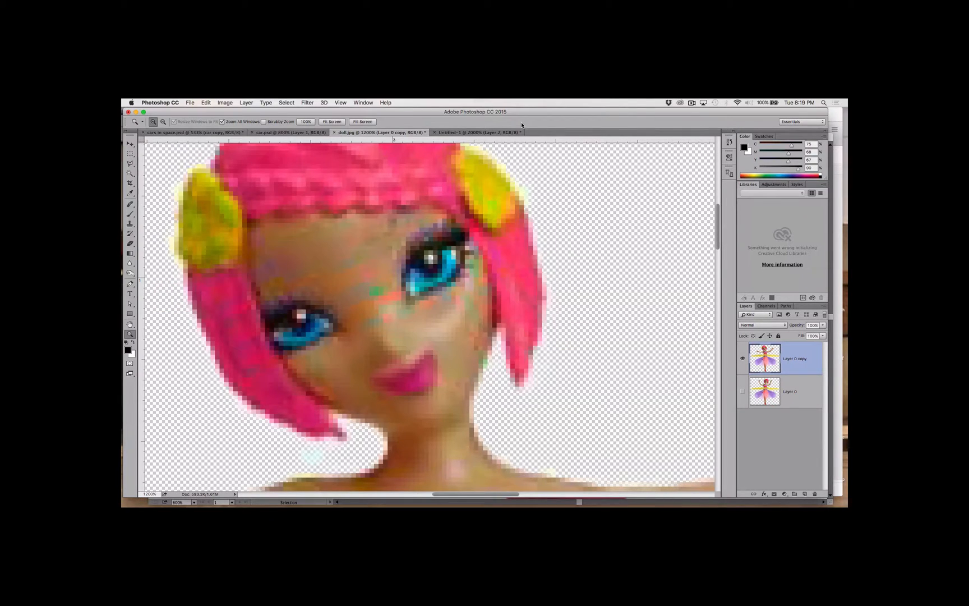
# Compare the mouth before and after Liquify by repeatedly undoing and redoing it, keeping the smile, and view the result from farther out.
pyautogui.press('super+z')
pyautogui.press('super+z')
pyautogui.press('super+z')
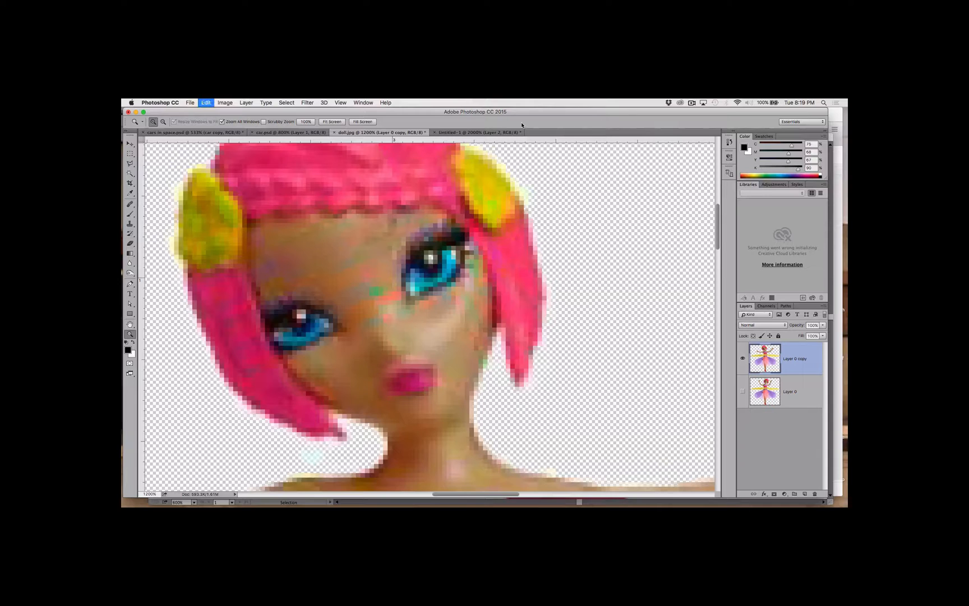
pyautogui.press('super+z')
pyautogui.press('super+z')
pyautogui.press('super+z')
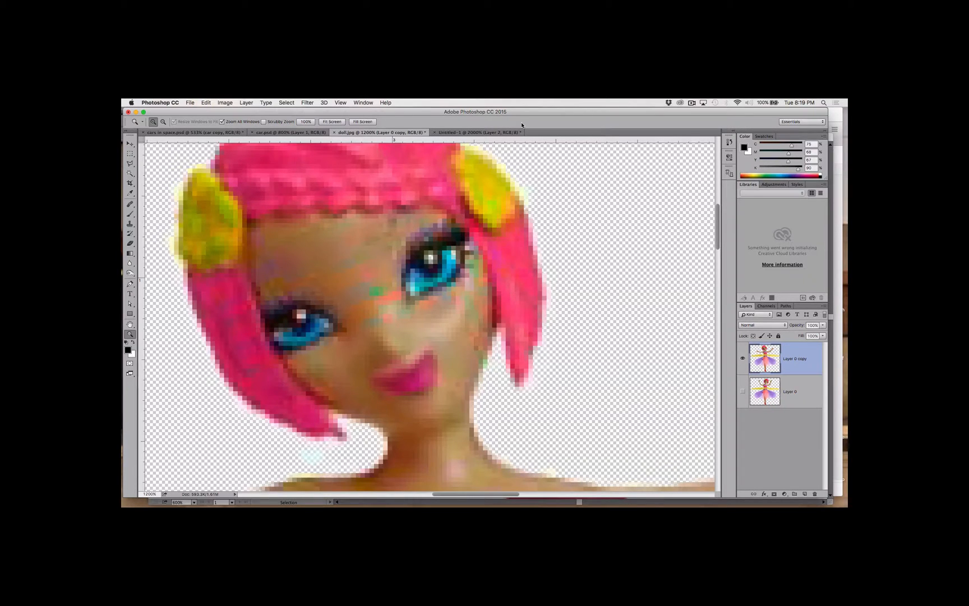
pyautogui.press('super+minus')
pyautogui.press('super+minus')
pyautogui.press('super+minus')
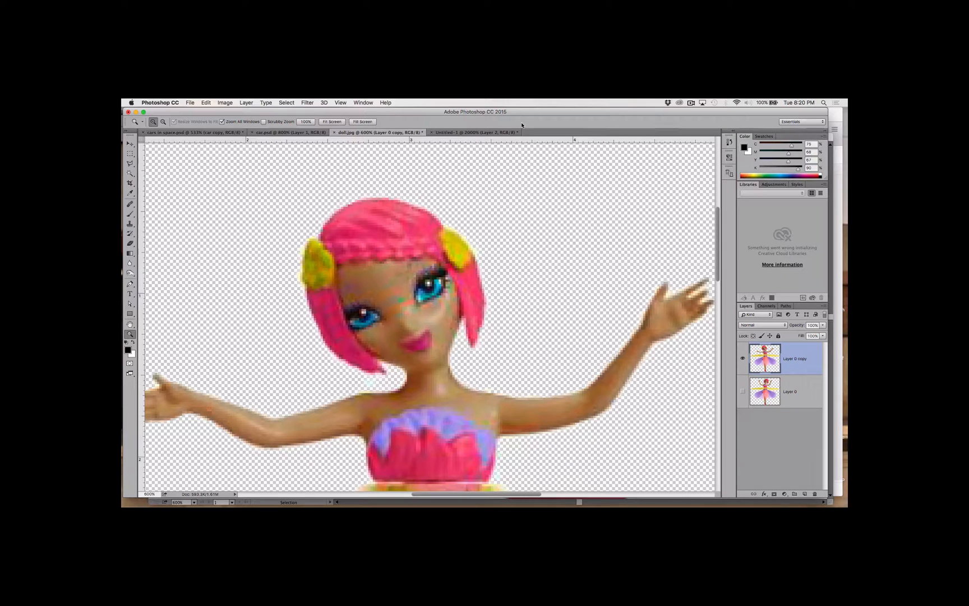
# Switch to car.psd and view the whole isolated car at 100%.
pyautogui.click(276, 133)
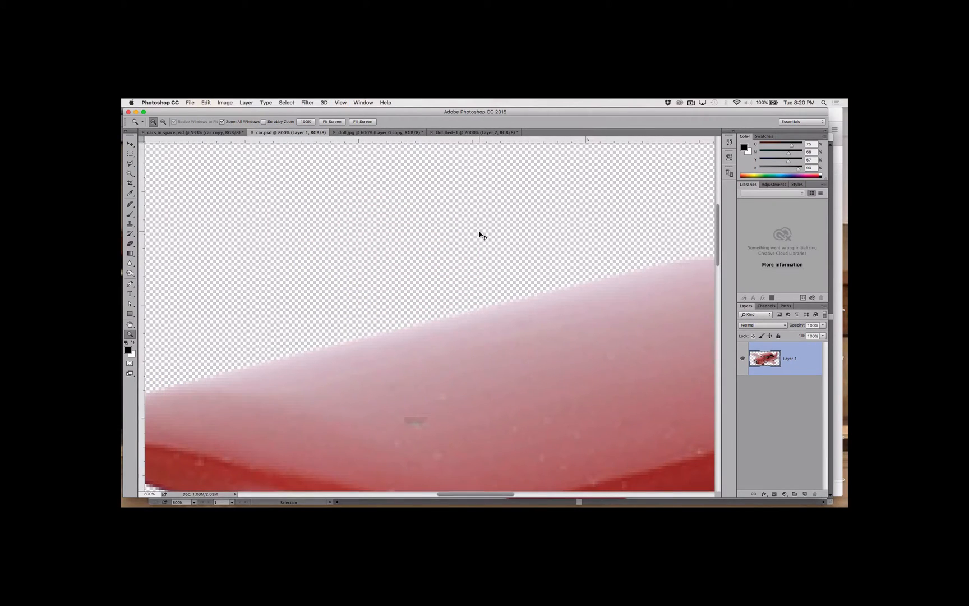
pyautogui.press('super+minus')
pyautogui.press('super+minus')
pyautogui.press('super+minus')
pyautogui.press('super+minus')
pyautogui.press('super+minus')
pyautogui.press('super+minus')
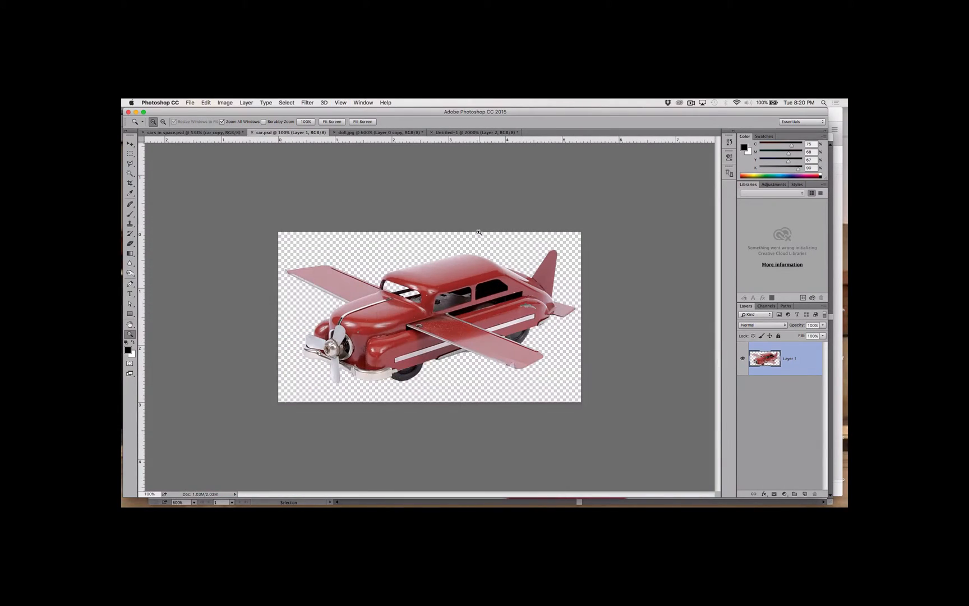
# In cars in space.psd, compare the red car with and without the car copy layer's Puppet Warp smart filter, leaving the filter on.
pyautogui.click(205, 134)
pyautogui.press('super+minus')
pyautogui.press('super+minus')
pyautogui.press('super+minus')
pyautogui.press('super+minus')
pyautogui.press('super+minus')
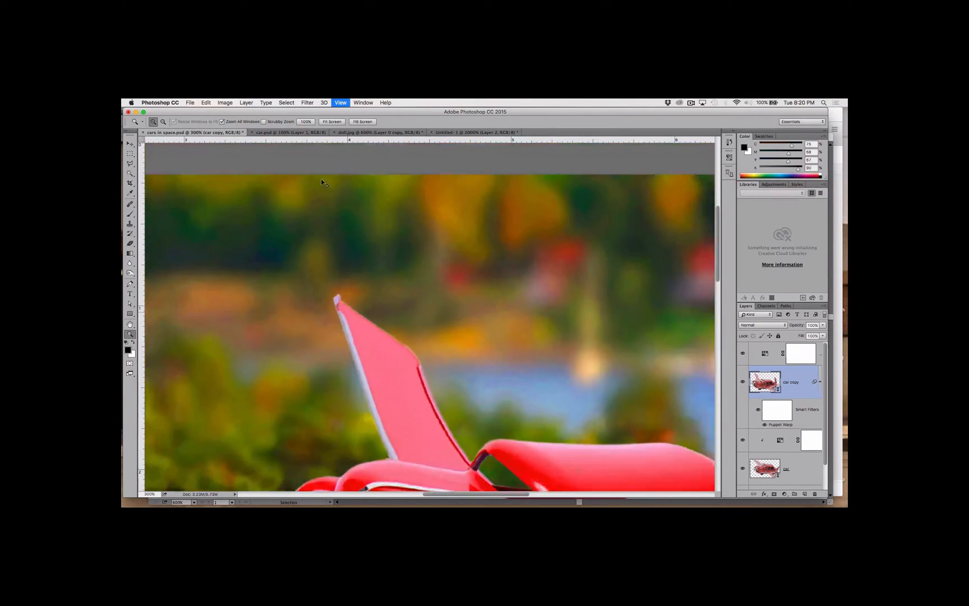
pyautogui.press('super+plus')
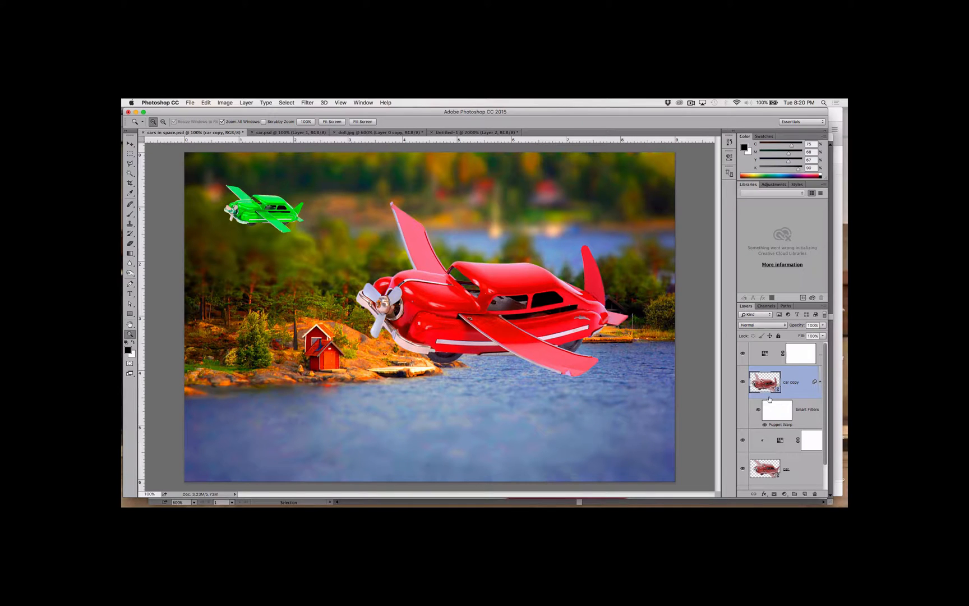
pyautogui.click(765, 425)
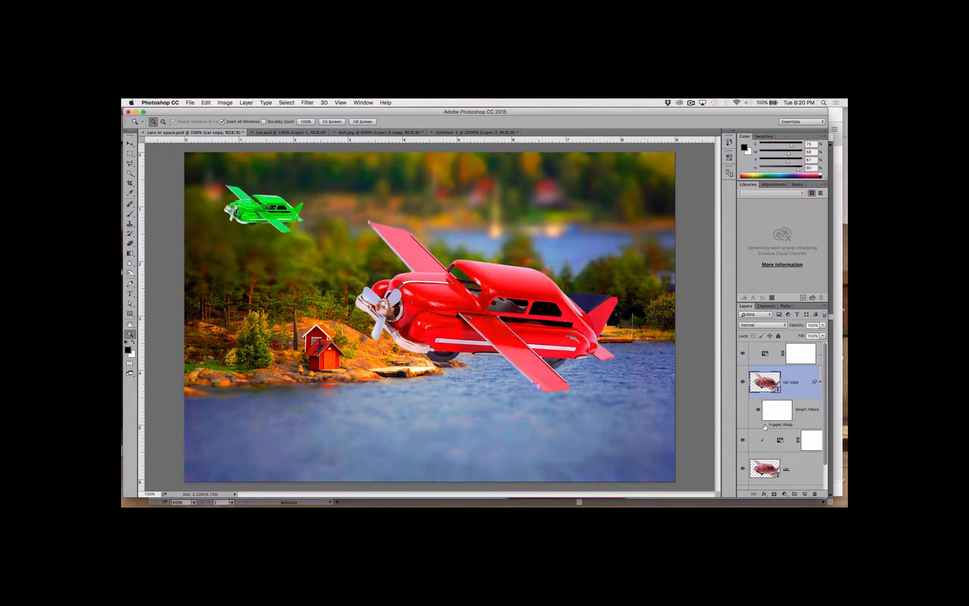
pyautogui.click(765, 425)
pyautogui.click(765, 425)
pyautogui.click(765, 425)
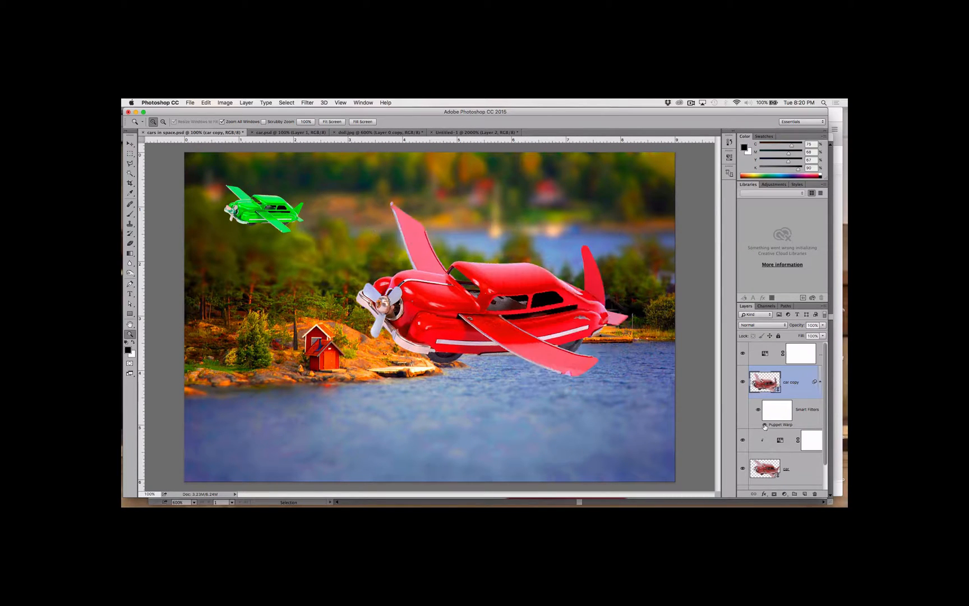
pyautogui.click(765, 425)
pyautogui.click(765, 425)
# Return to doll.jpg and view the reposed doll from head to skirt at 300%.
pyautogui.click(366, 132)
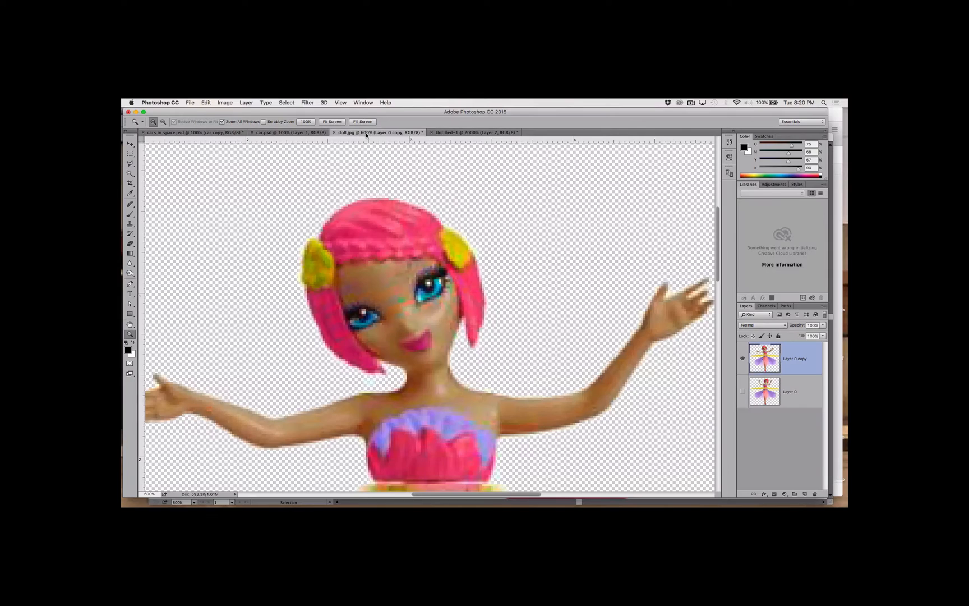
pyautogui.press('super+minus')
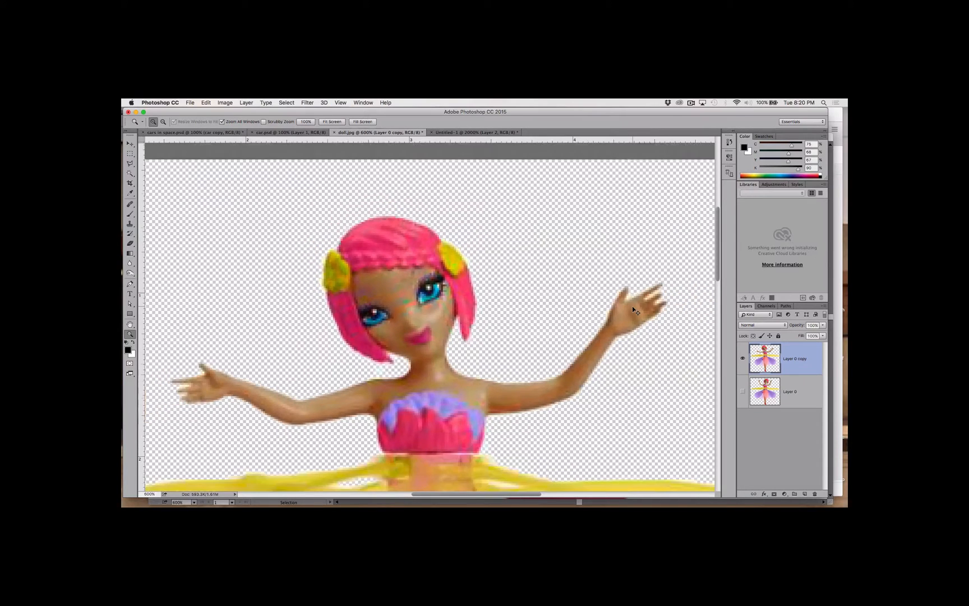
pyautogui.press('super+minus')
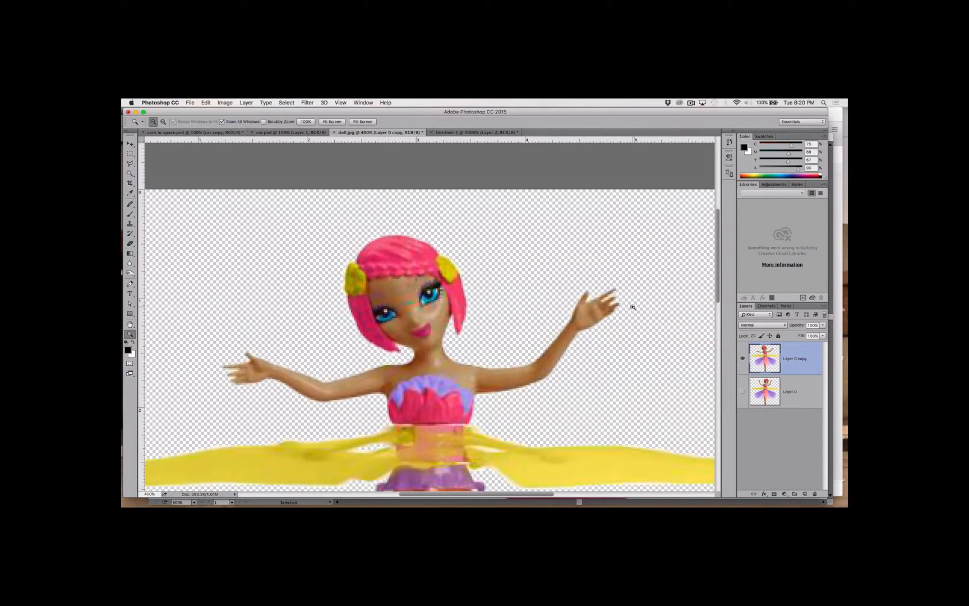
pyautogui.press('super+minus')
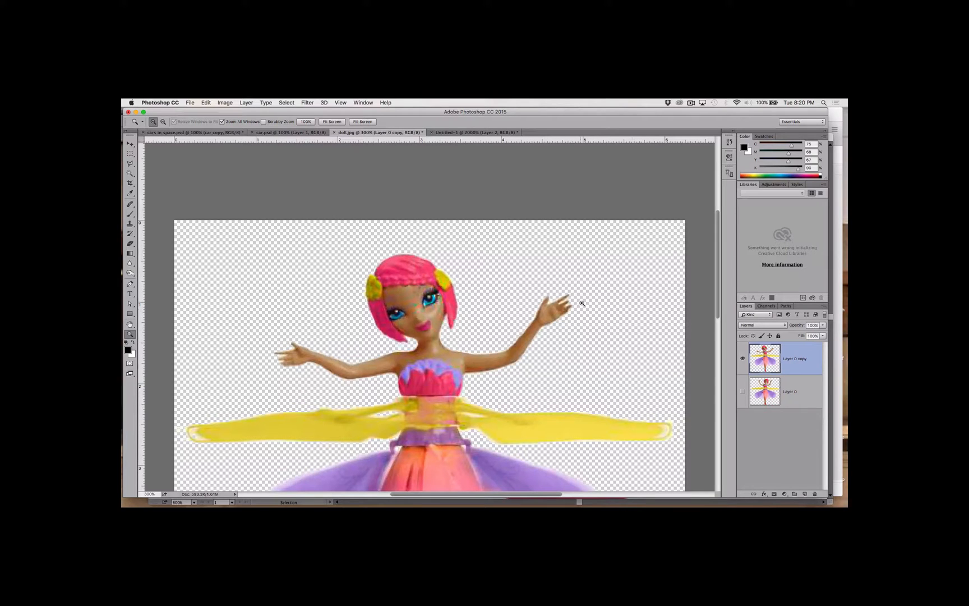
pyautogui.scroll(-5, 580, 303)
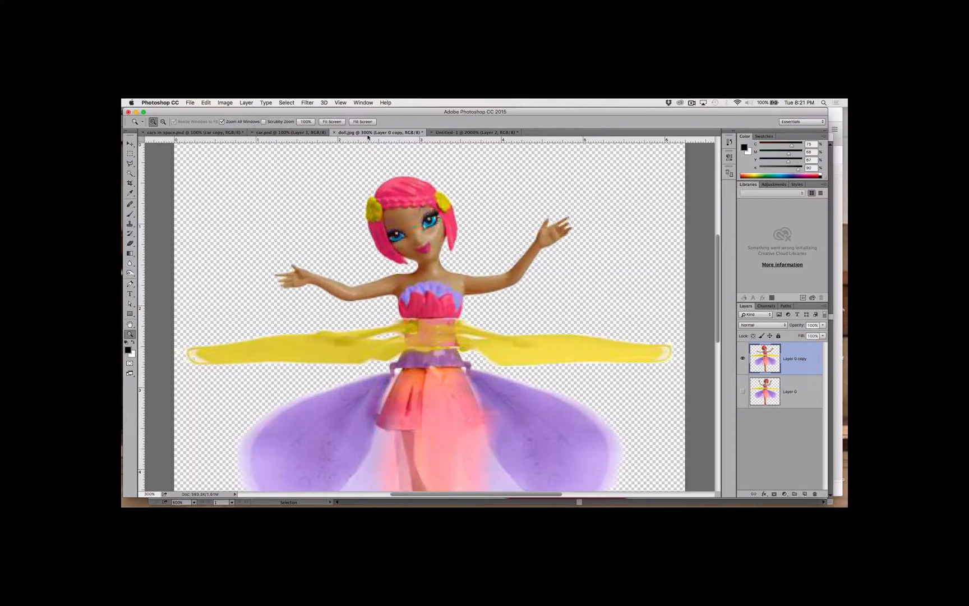
# Return to cars in space.psd and toggle all Smart Filters on the car copy layer off and on, leaving them on.
pyautogui.click(300, 131)
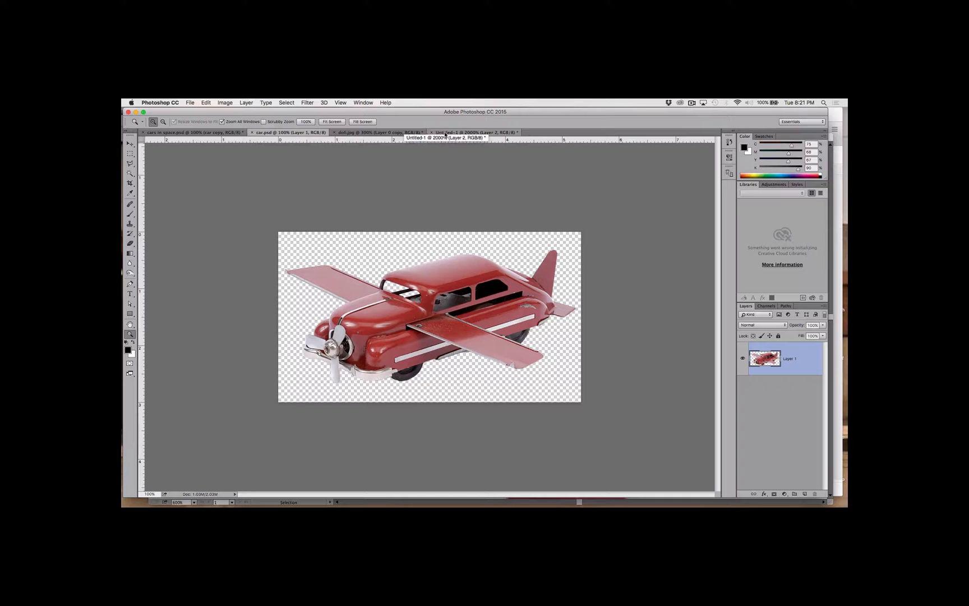
pyautogui.click(187, 132)
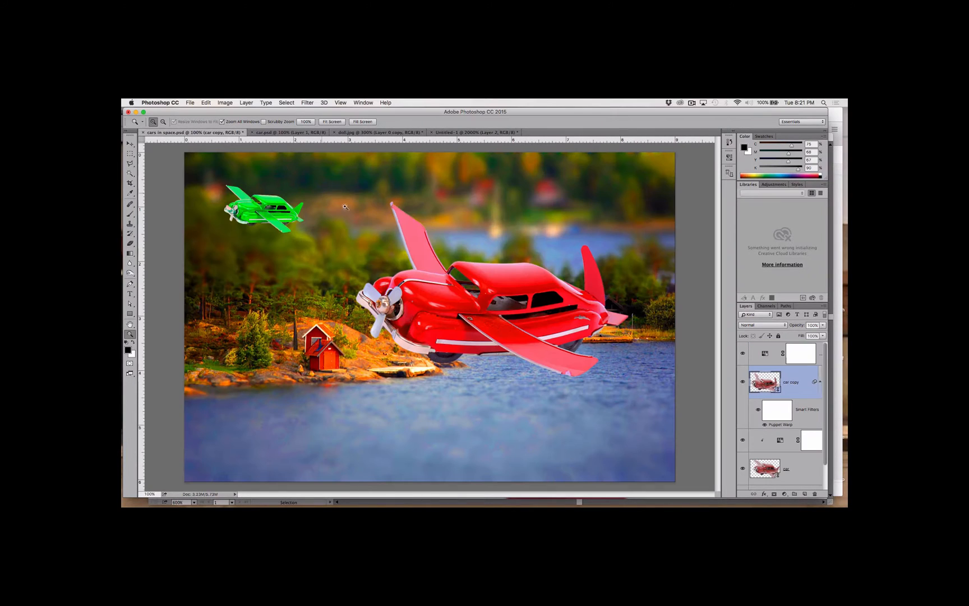
pyautogui.click(759, 410)
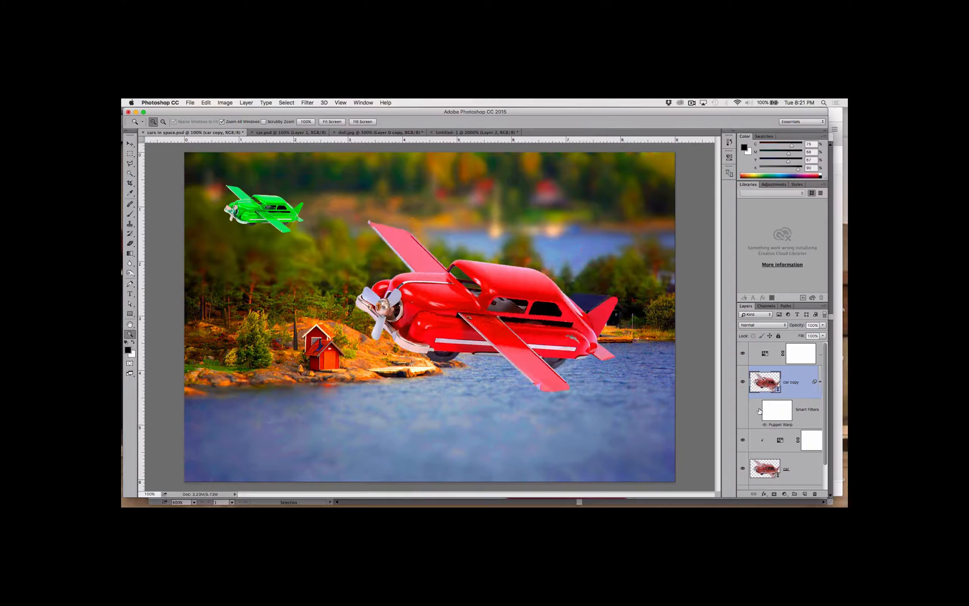
pyautogui.click(759, 410)
pyautogui.click(759, 410)
pyautogui.click(758, 410)
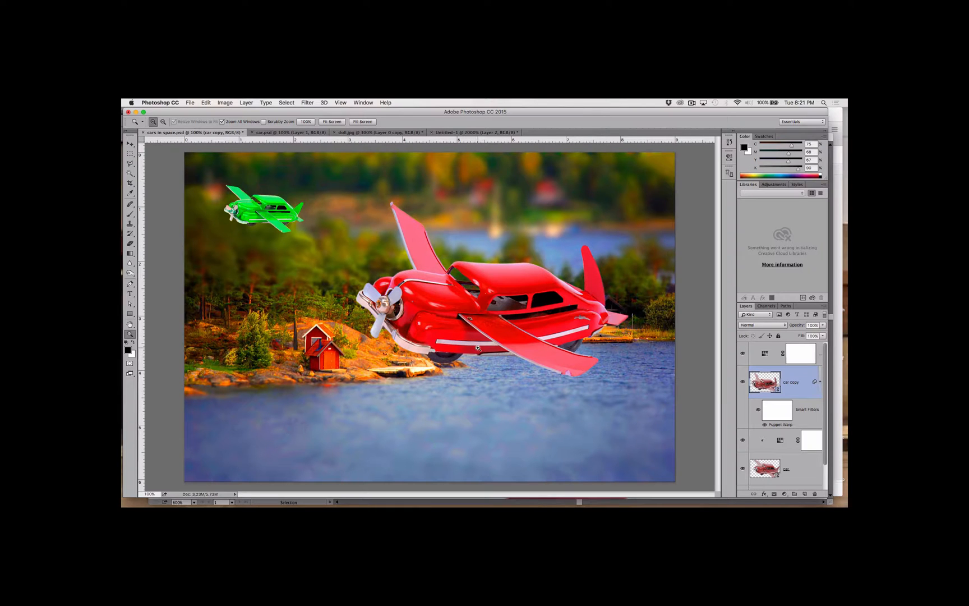
# In cars in space.psd, start Free Transform on the car copy layer, enlarge the car to about 130%, and move it up within the scene.
pyautogui.click(355, 132)
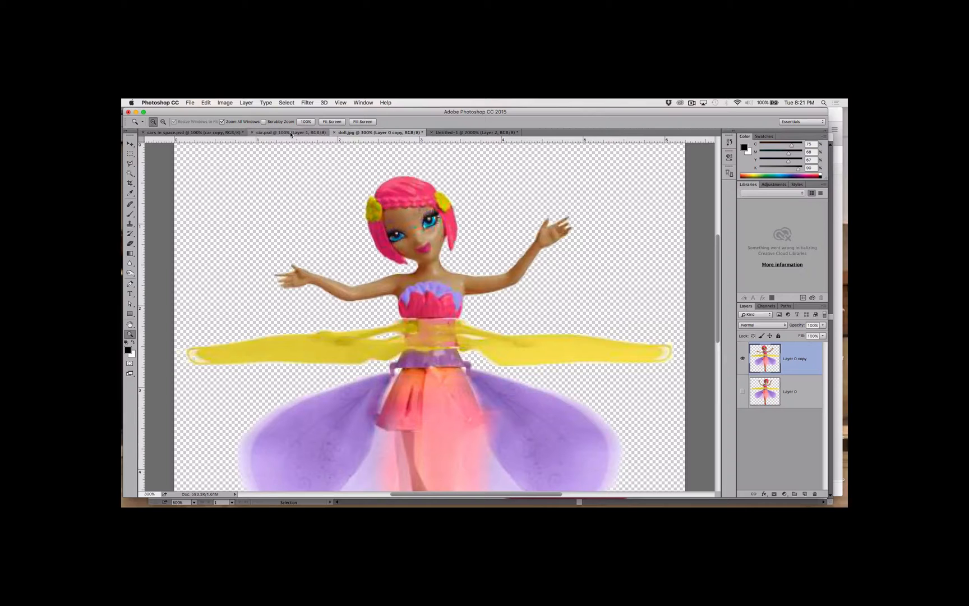
pyautogui.click(206, 133)
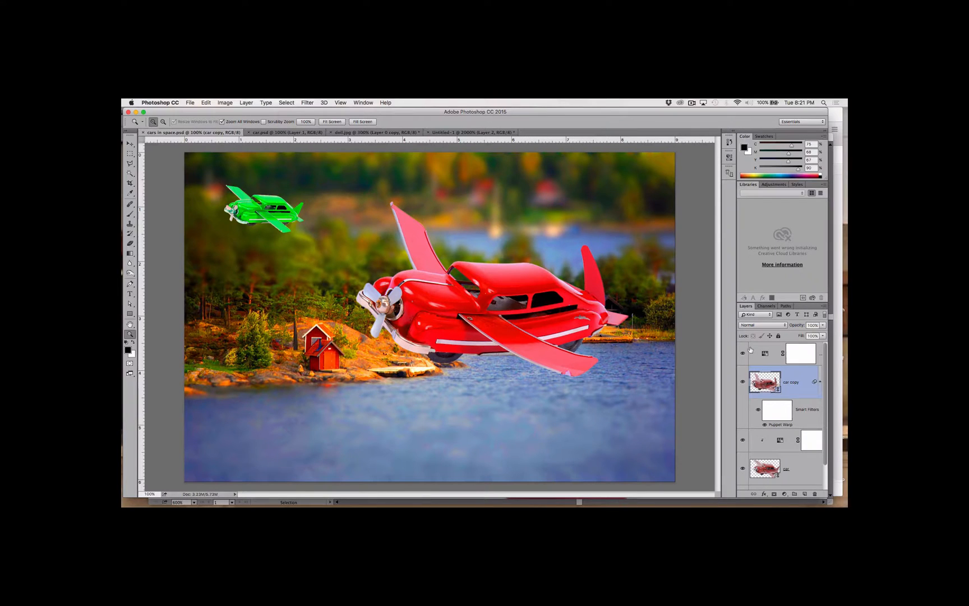
pyautogui.press('super+t')
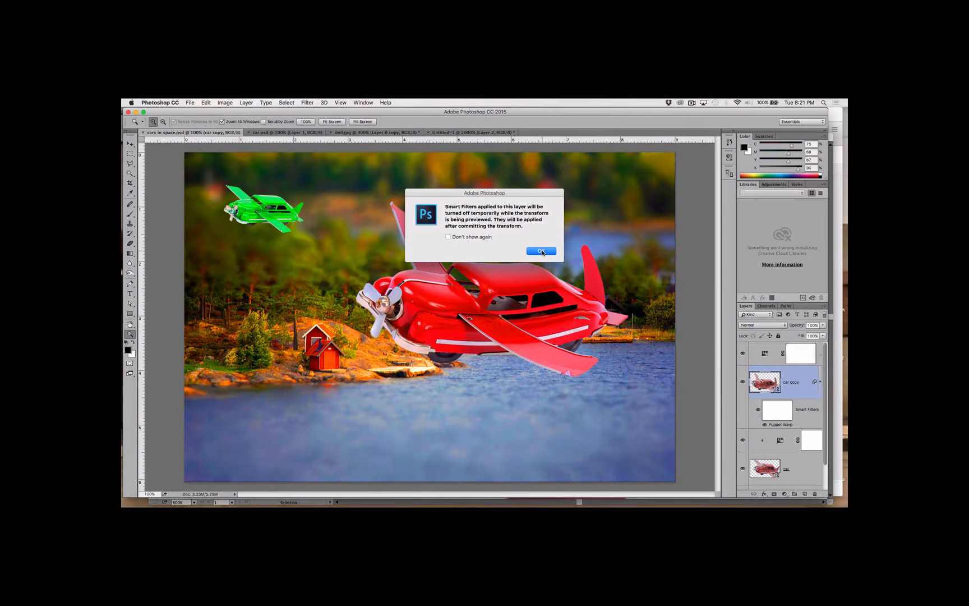
pyautogui.click(541, 251)
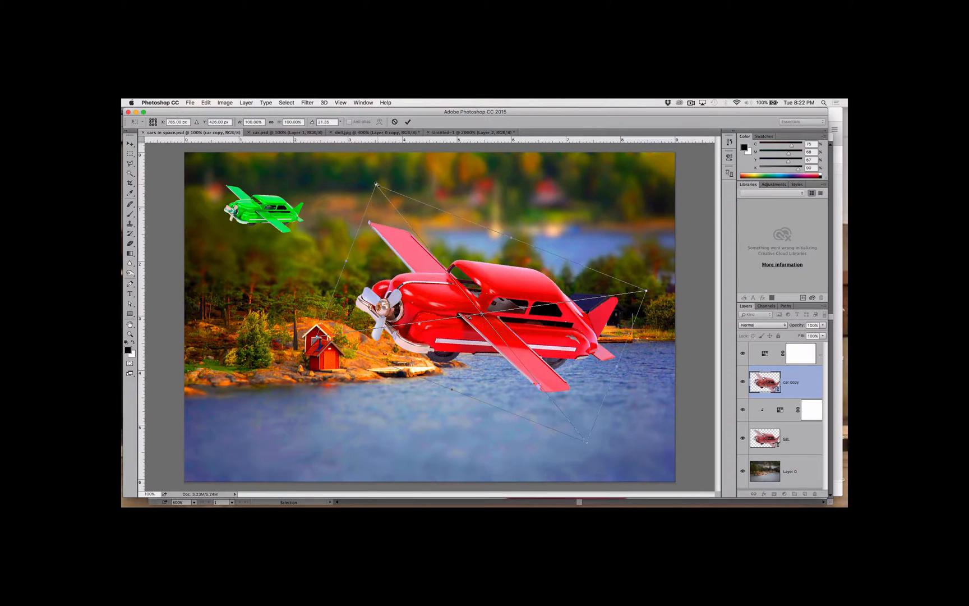
pyautogui.moveTo(375, 184); pyautogui.dragTo(313, 108)
pyautogui.moveTo(482, 294); pyautogui.dragTo(479, 271)
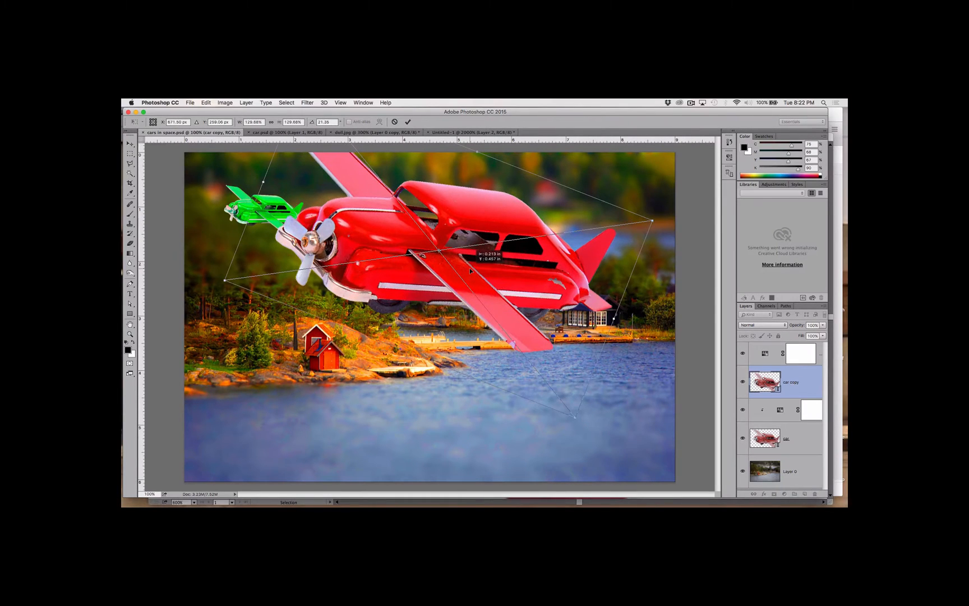
# Rotate the enlarged car clockwise so its nose points up, move it down and left over the water, and apply the transform.
pyautogui.moveTo(662, 223); pyautogui.dragTo(660, 291)
pyautogui.moveTo(498, 293); pyautogui.dragTo(439, 360)
pyautogui.press('Return')
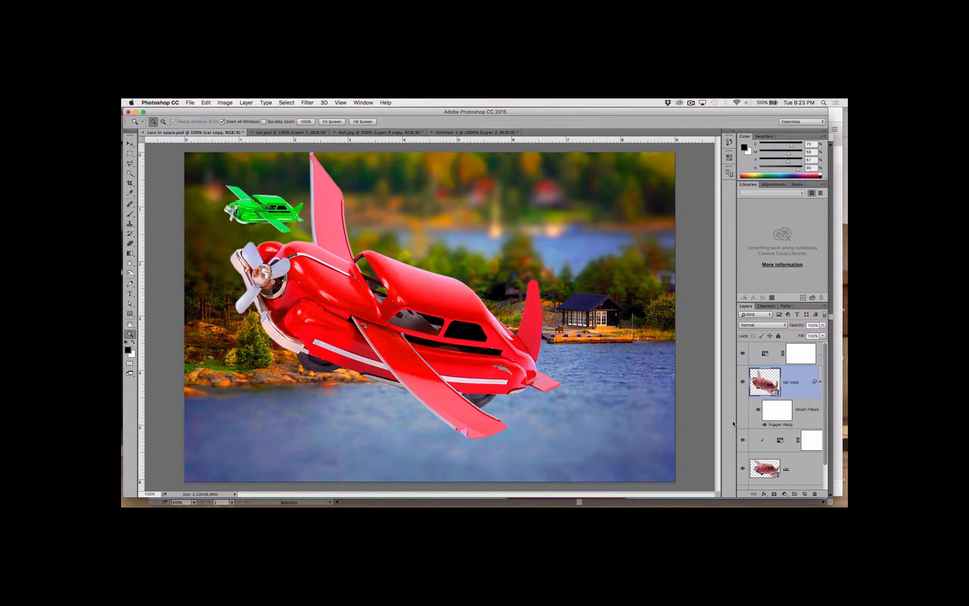
# Examine the enlarged car's body and window detail at magnifications up to 700%, and return to the whole scene at 100%.
pyautogui.press('super+equal')
pyautogui.press('super+equal')
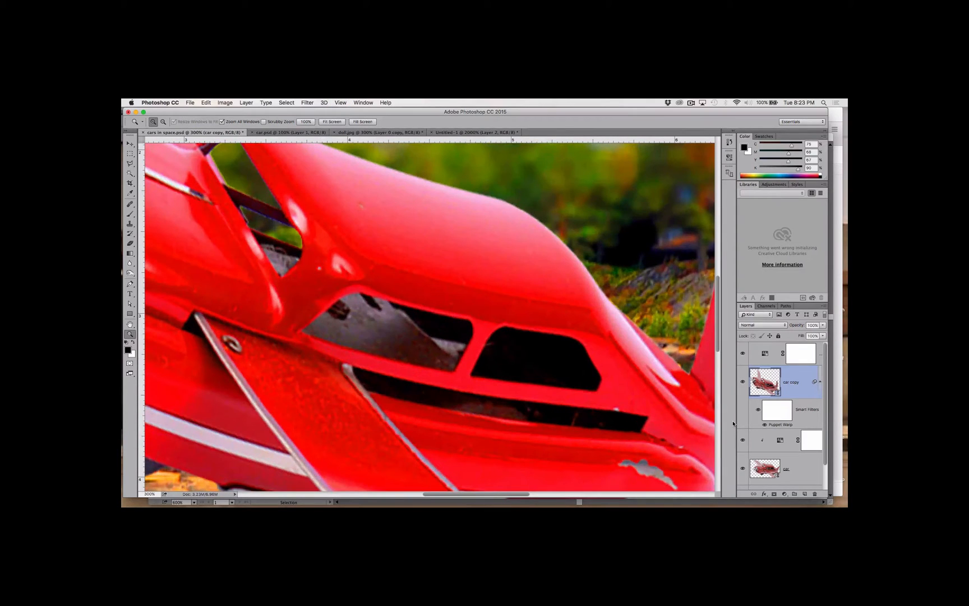
pyautogui.press('super+minus')
pyautogui.press('super+minus')
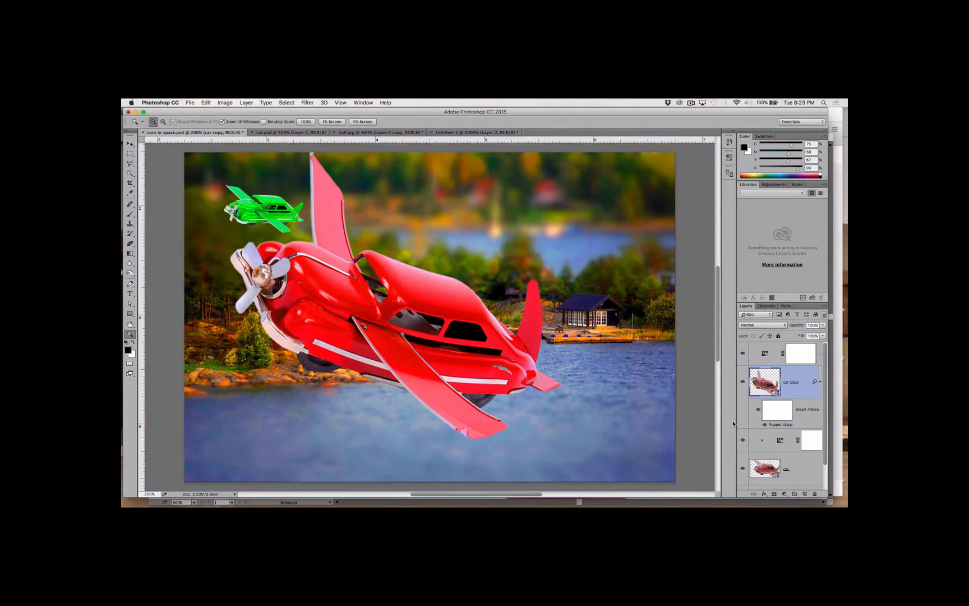
pyautogui.press('super+equal')
pyautogui.press('super+equal')
pyautogui.press('super+equal')
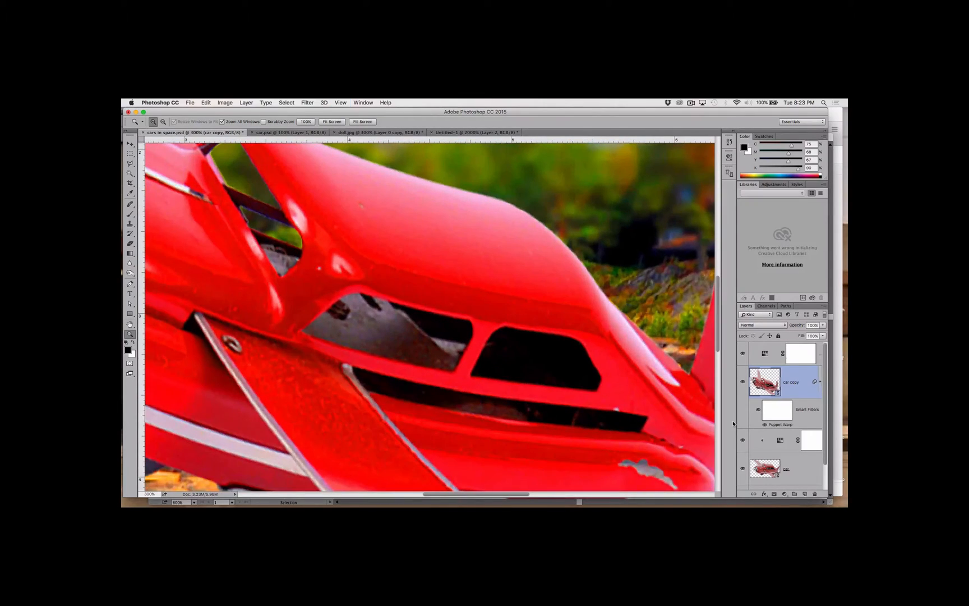
pyautogui.press('super+equal')
pyautogui.press('super+equal')
pyautogui.press('super+equal')
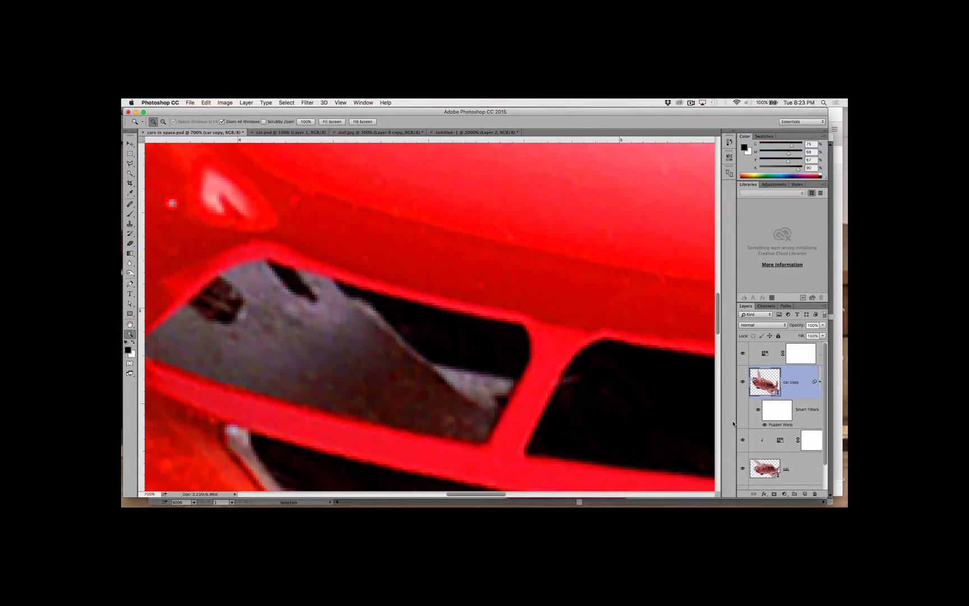
pyautogui.press('super+minus')
pyautogui.press('super+minus')
pyautogui.press('super+minus')
pyautogui.press('super+minus')
pyautogui.press('super+minus')
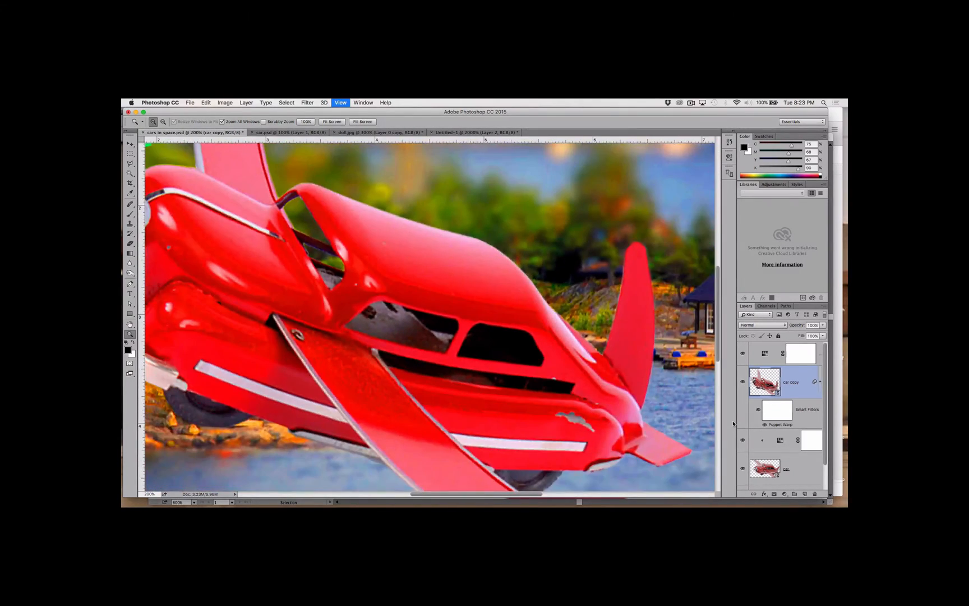
pyautogui.press('super+equal')
pyautogui.press('super+equal')
pyautogui.press('super+equal')
pyautogui.press('super+equal')
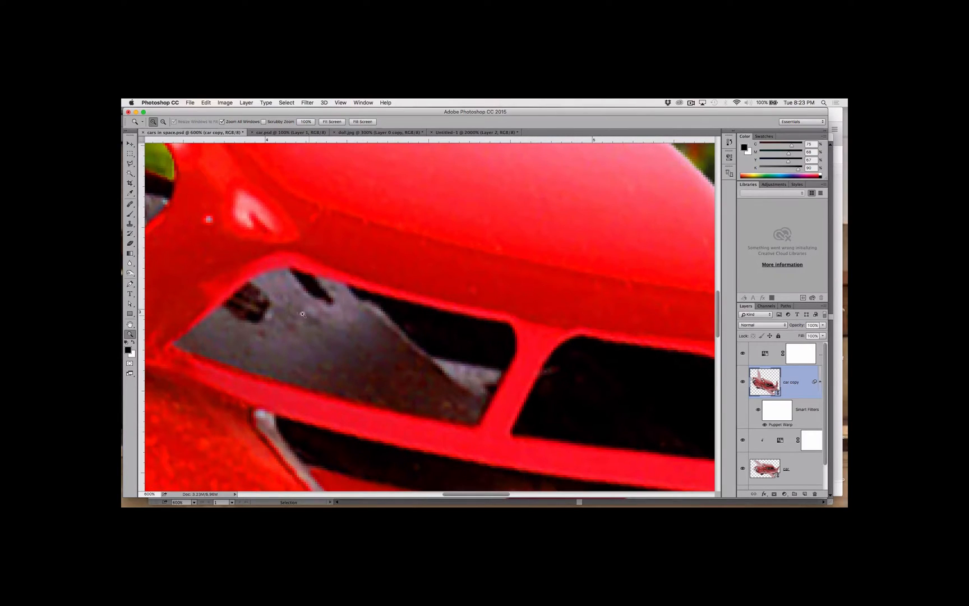
pyautogui.keyDown('alt'); pyautogui.click(374, 345); pyautogui.keyUp('alt')
pyautogui.keyDown('alt'); pyautogui.click(374, 345); pyautogui.keyUp('alt')
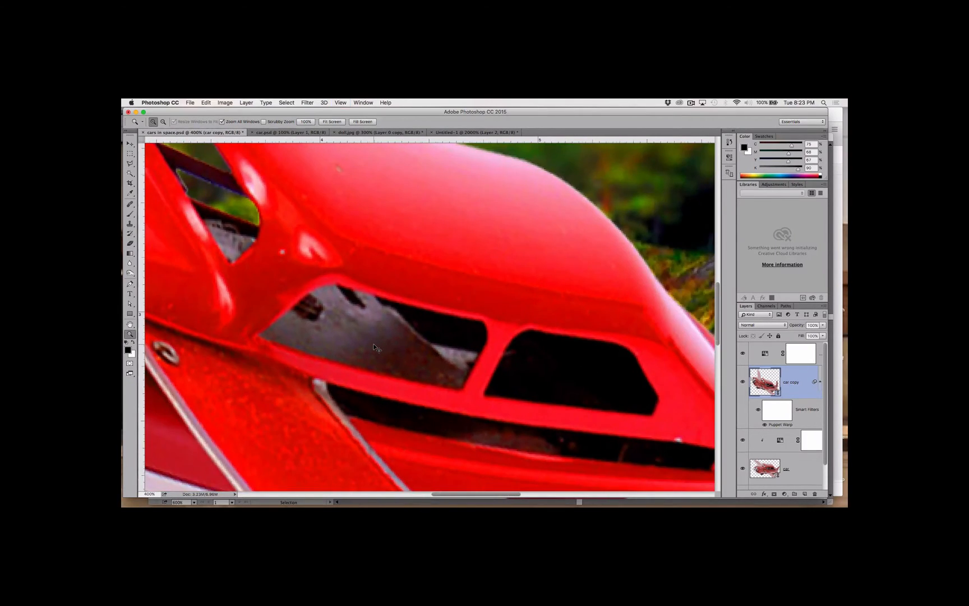
pyautogui.keyDown('alt'); pyautogui.click(373, 346); pyautogui.keyUp('alt')
pyautogui.keyDown('alt'); pyautogui.click(373, 345); pyautogui.keyUp('alt')
pyautogui.keyDown('alt'); pyautogui.click(375, 346); pyautogui.keyUp('alt')
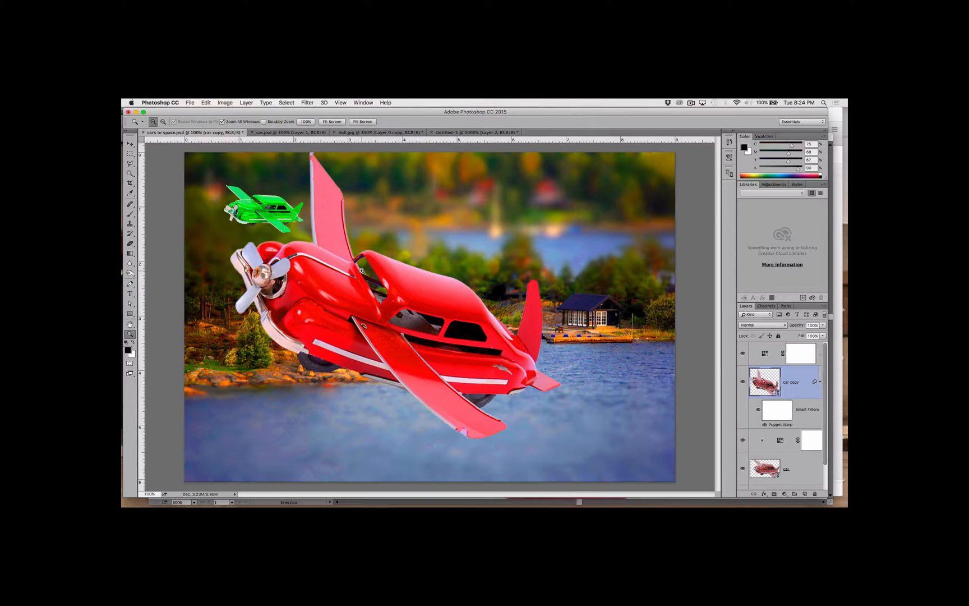
# Switch to doll.jpg and examine the whole doll at 200%, and her face and arms up close at 600%.
pyautogui.click(354, 102)
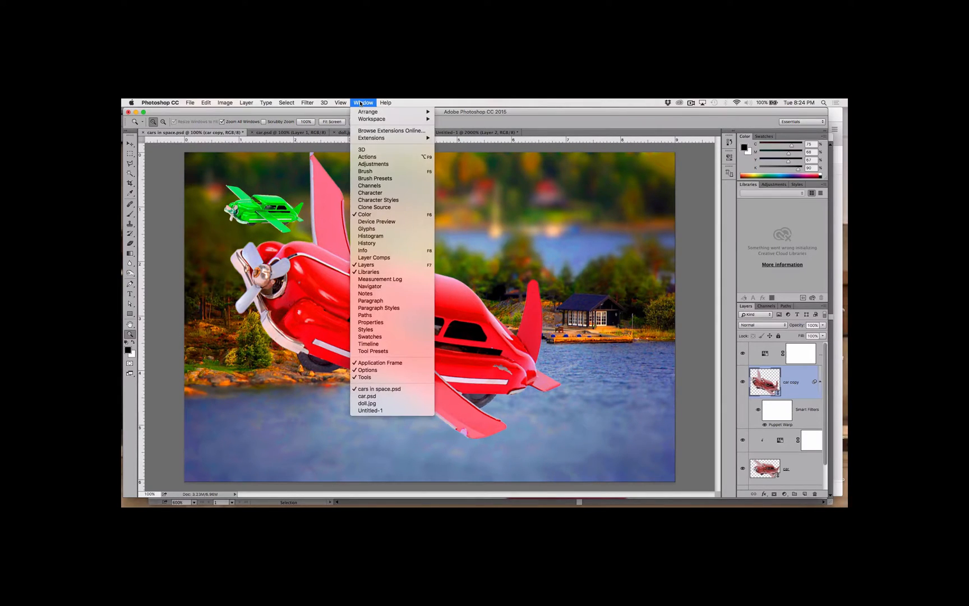
pyautogui.click(384, 404)
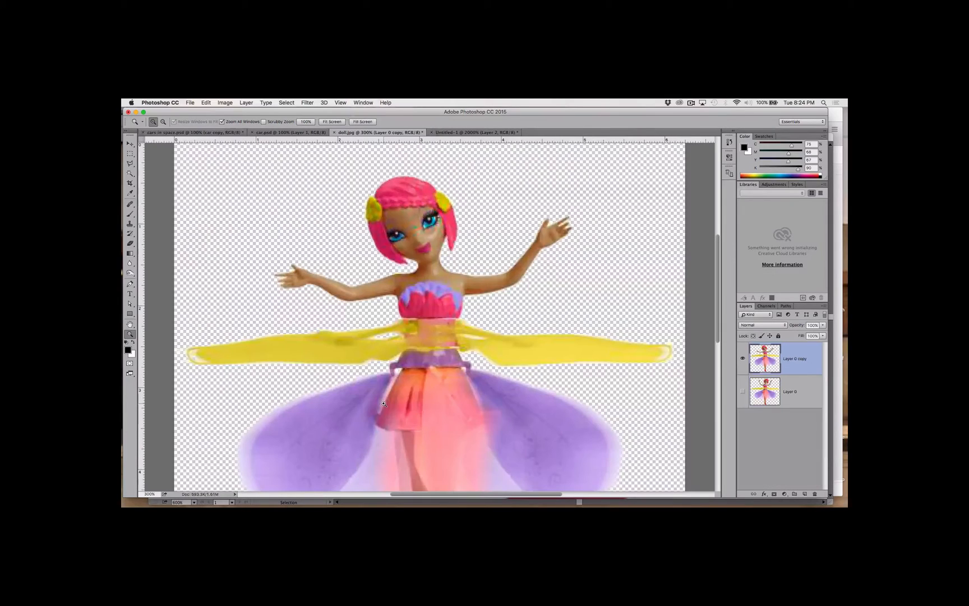
pyautogui.press('super+minus')
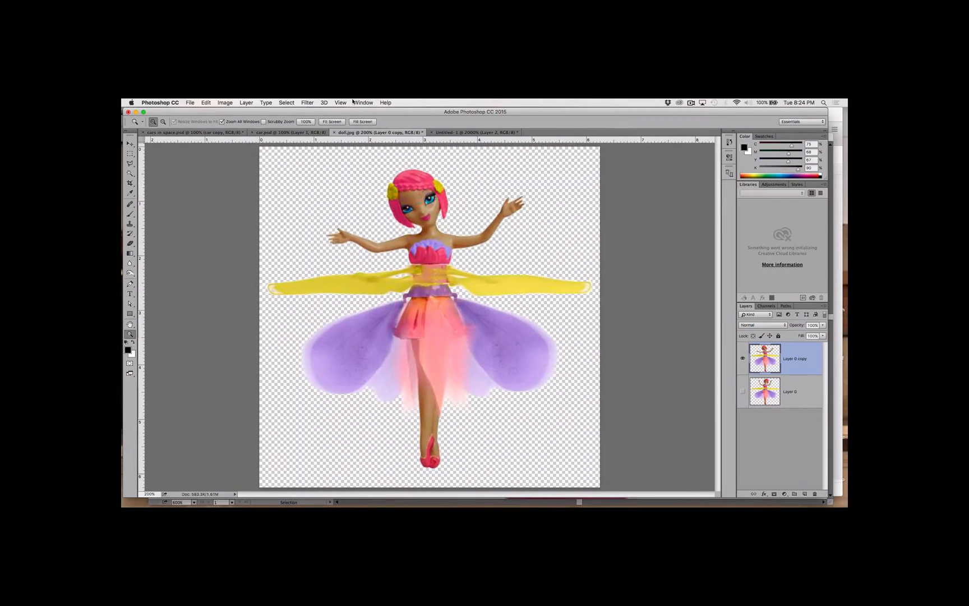
pyautogui.press('super+plus')
pyautogui.press('super+plus')
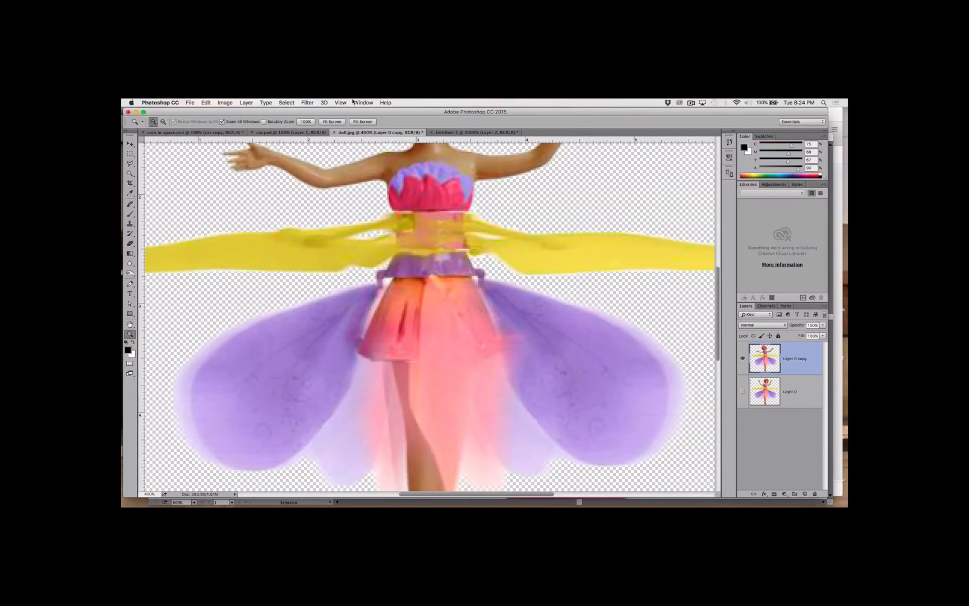
pyautogui.scroll(5, 387, 240)
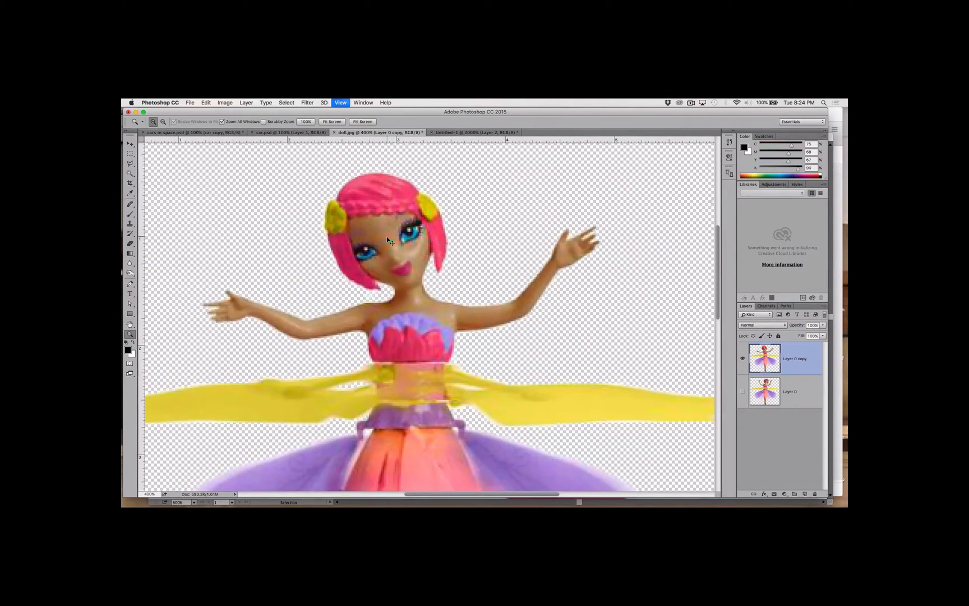
pyautogui.press('super+plus')
pyautogui.press('super+plus')
pyautogui.scroll(2, 387, 239)
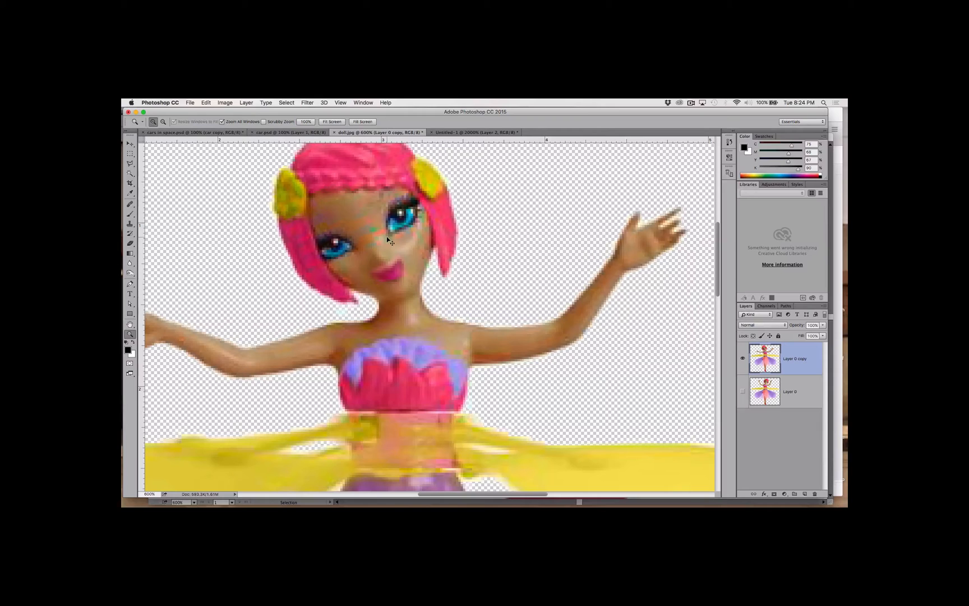
# Retouch the stray coloured specks around the bridge of the doll's nose using the Clone Stamp Tool with a much smaller brush.
pyautogui.press('super+plus')
pyautogui.press('super+plus')
pyautogui.press('super+plus')
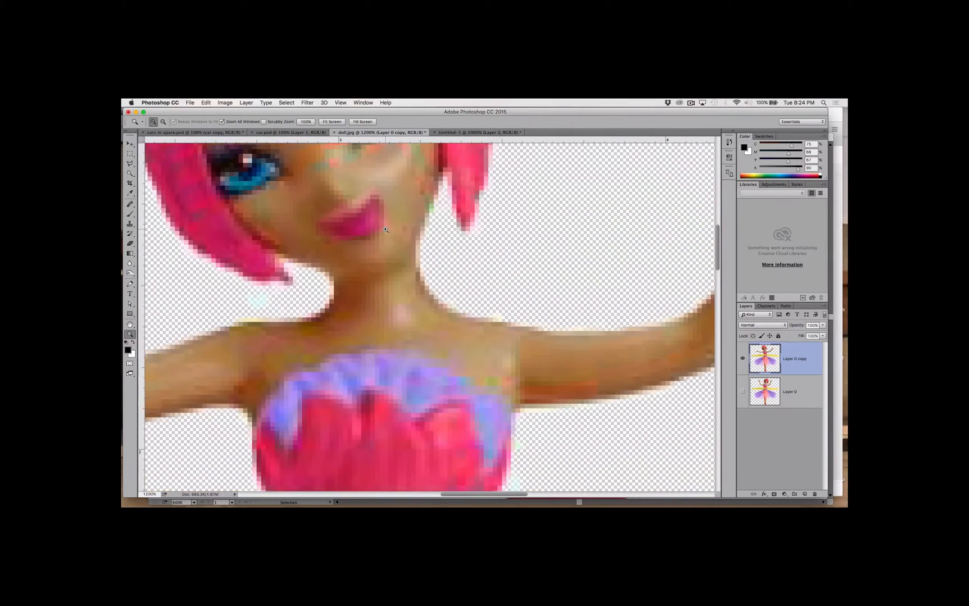
pyautogui.scroll(5, 386, 229)
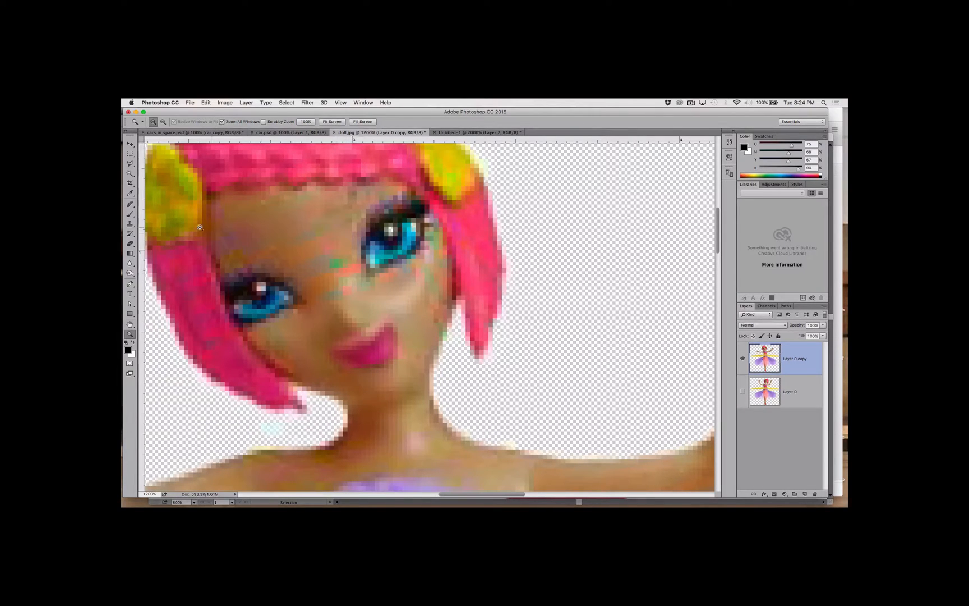
pyautogui.click(130, 224)
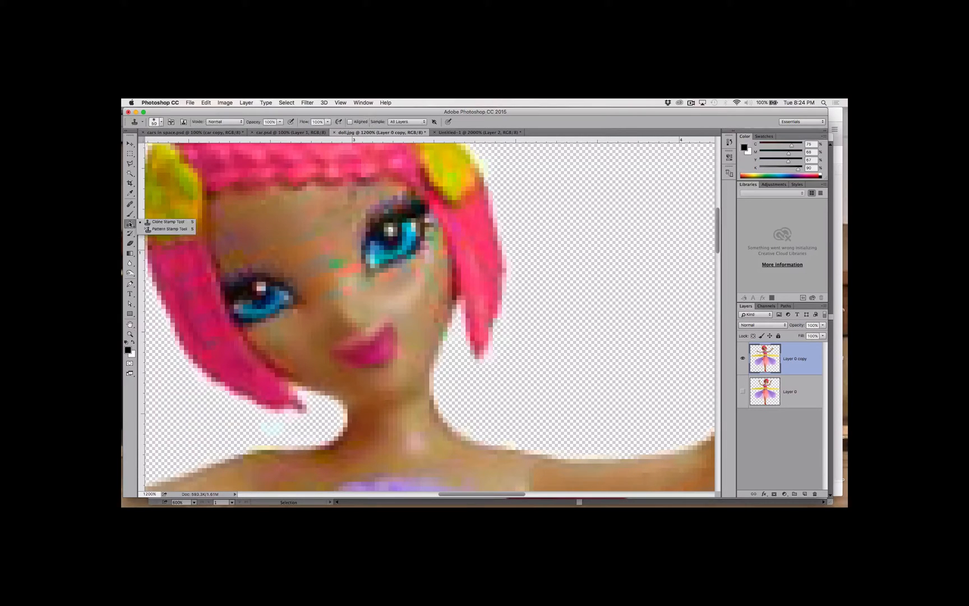
pyautogui.click(168, 222)
pyautogui.press('[')
pyautogui.press('[')
pyautogui.press('[')
pyautogui.press('[')
pyautogui.press('[')
pyautogui.press('[')
pyautogui.press('[')
pyautogui.press('[')
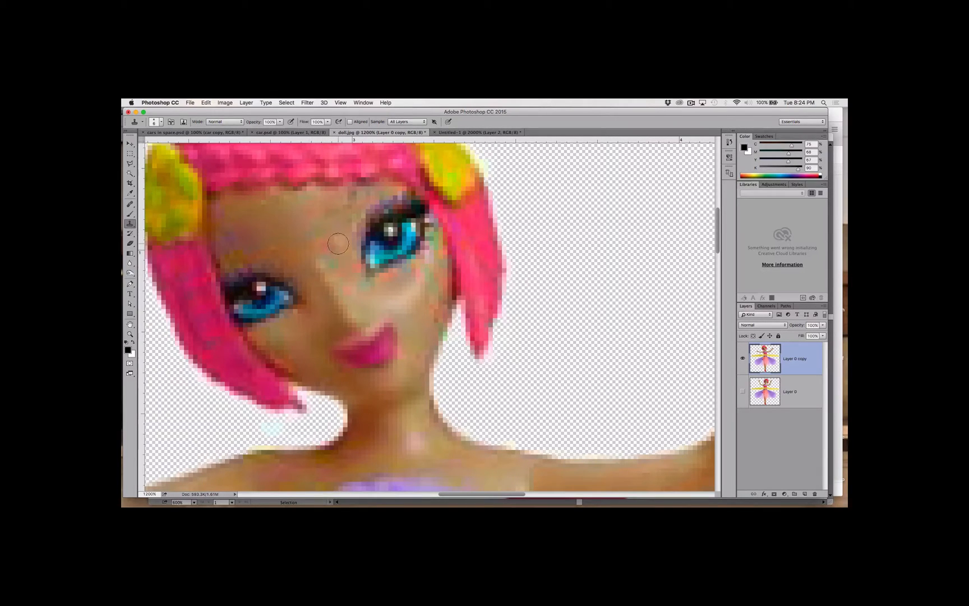
pyautogui.keyDown('alt'); pyautogui.click(345, 257); pyautogui.keyUp('alt')
# Open the Image Size settings for doll.jpg and enlarge the dialog so its preview shows the whole doll.
pyautogui.click(228, 103)
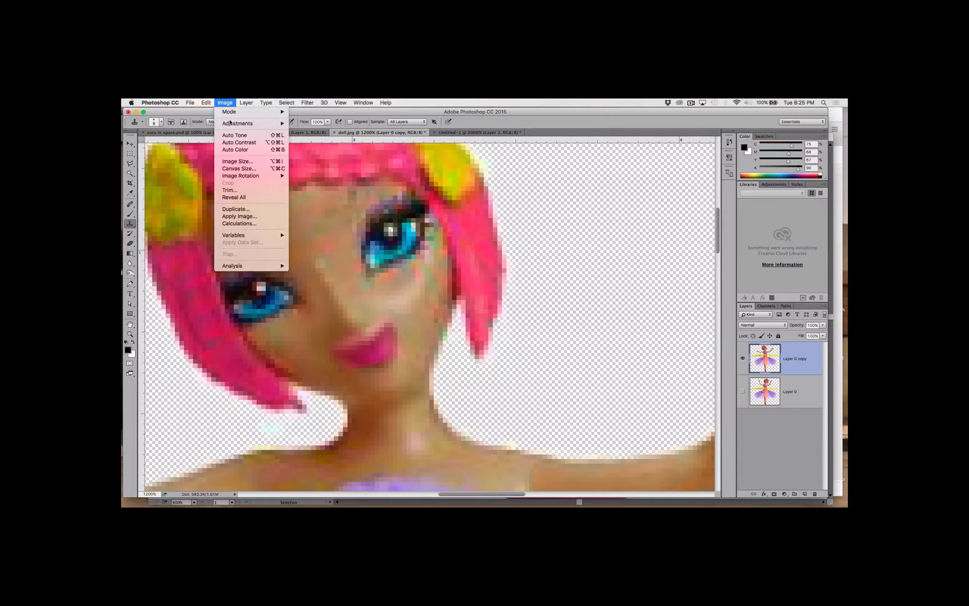
pyautogui.click(233, 161)
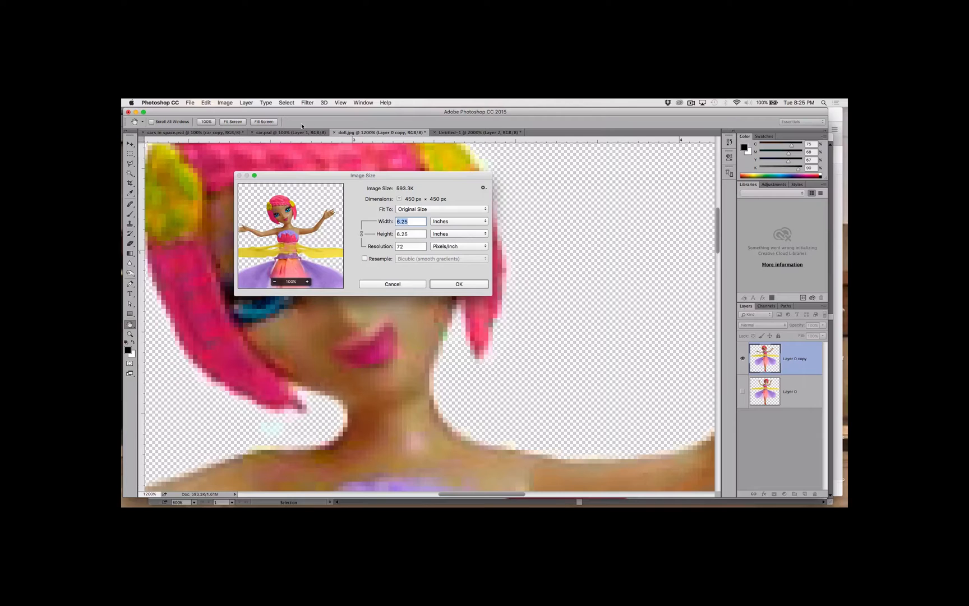
pyautogui.moveTo(277, 176); pyautogui.dragTo(403, 159)
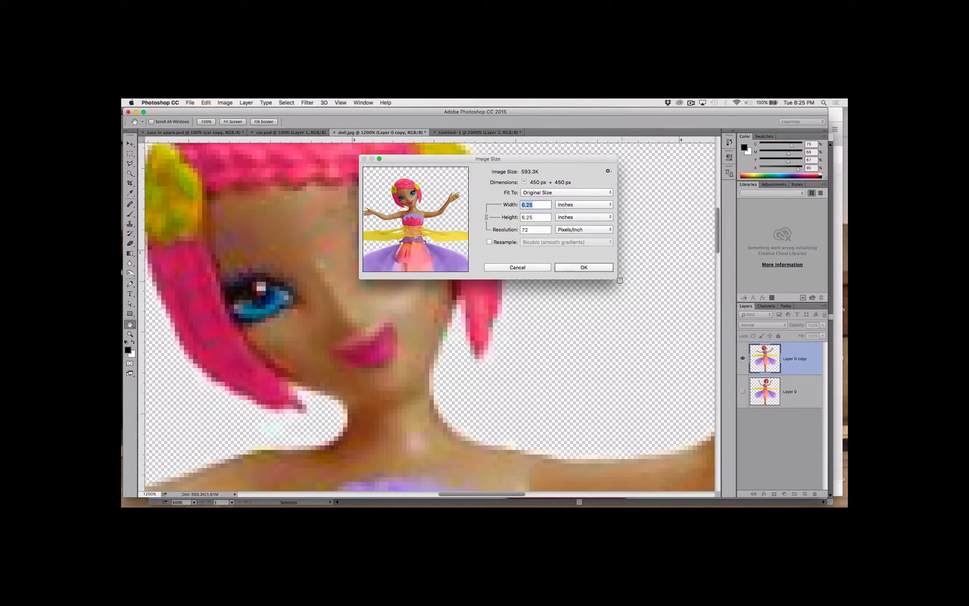
pyautogui.moveTo(615, 278); pyautogui.dragTo(706, 335)
pyautogui.moveTo(553, 158); pyautogui.dragTo(397, 169)
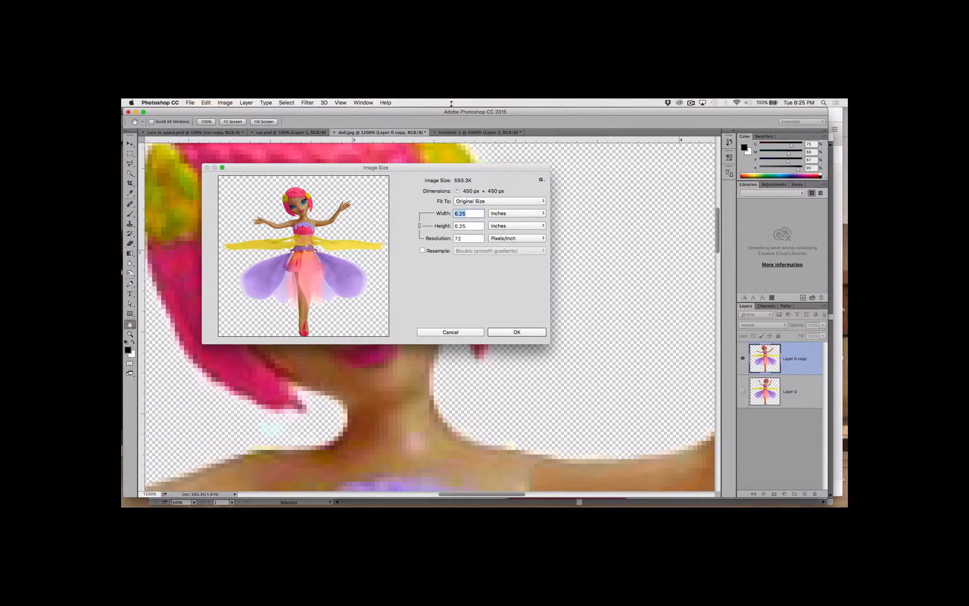
# Set the width and height to 200 percent, turn on Resample, and set the resolution to 72 pixels/inch.
pyautogui.click(496, 214)
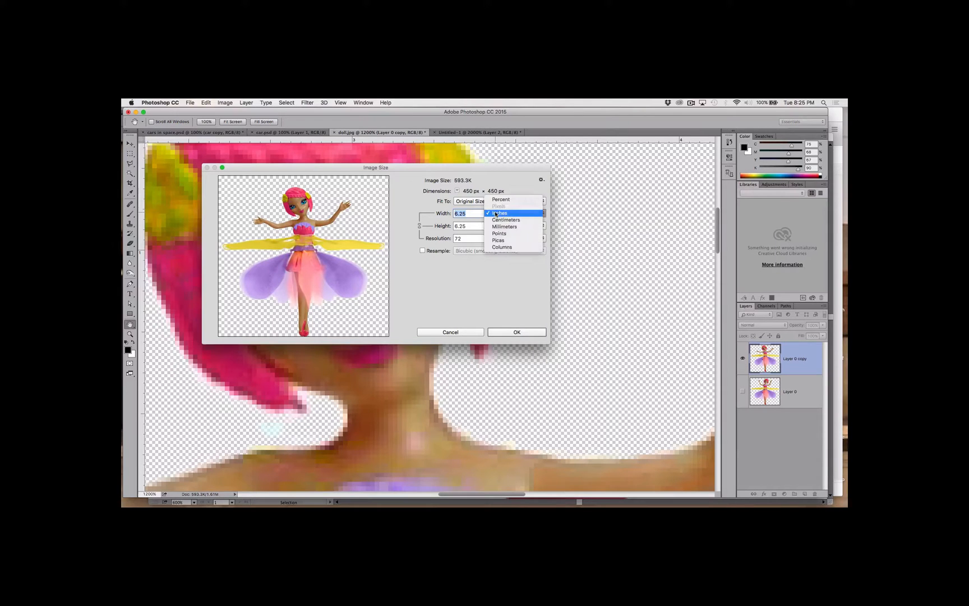
pyautogui.click(499, 199)
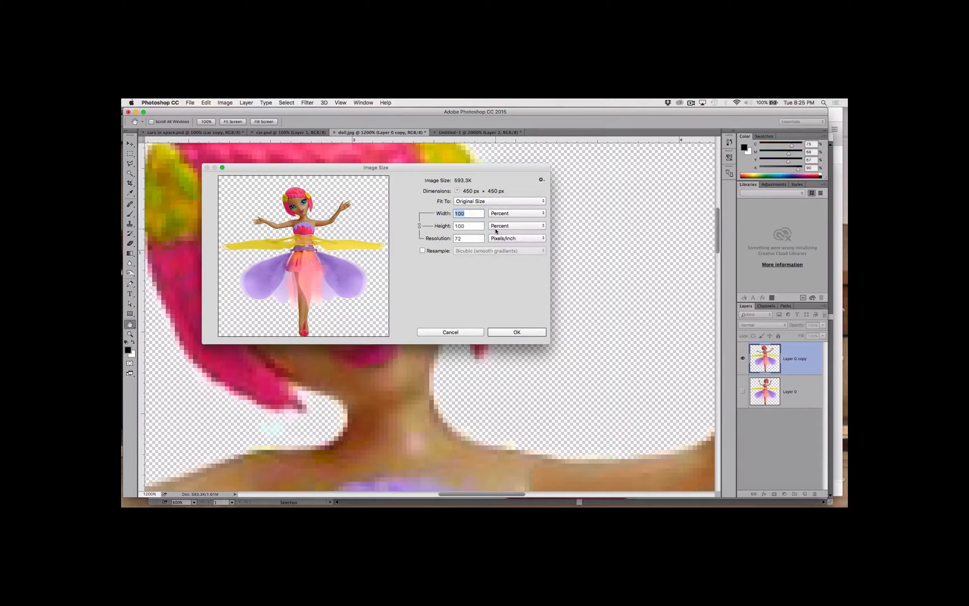
pyautogui.click(496, 229)
pyautogui.click(490, 230)
pyautogui.write('200')
pyautogui.click(422, 250)
pyautogui.moveTo(463, 240); pyautogui.dragTo(433, 245)
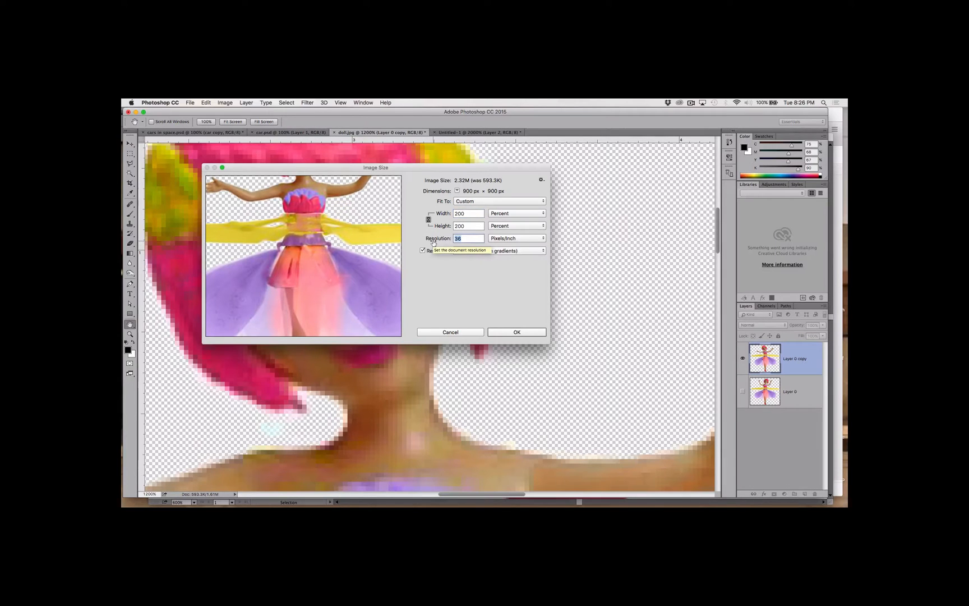
pyautogui.write('72')
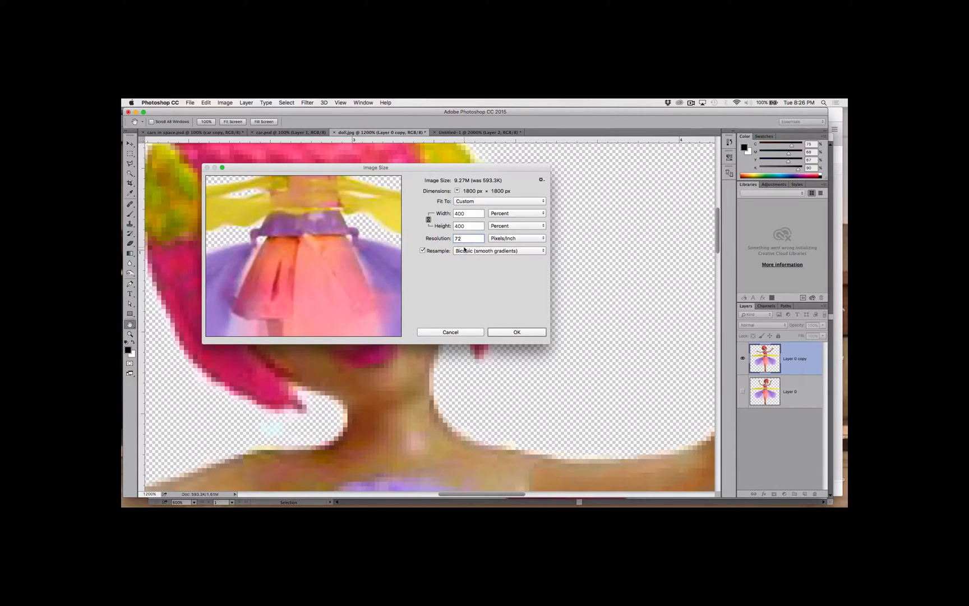
# Choose Bicubic Smoother (enlargement) as the resampling method and apply the new image size.
pyautogui.click(473, 251)
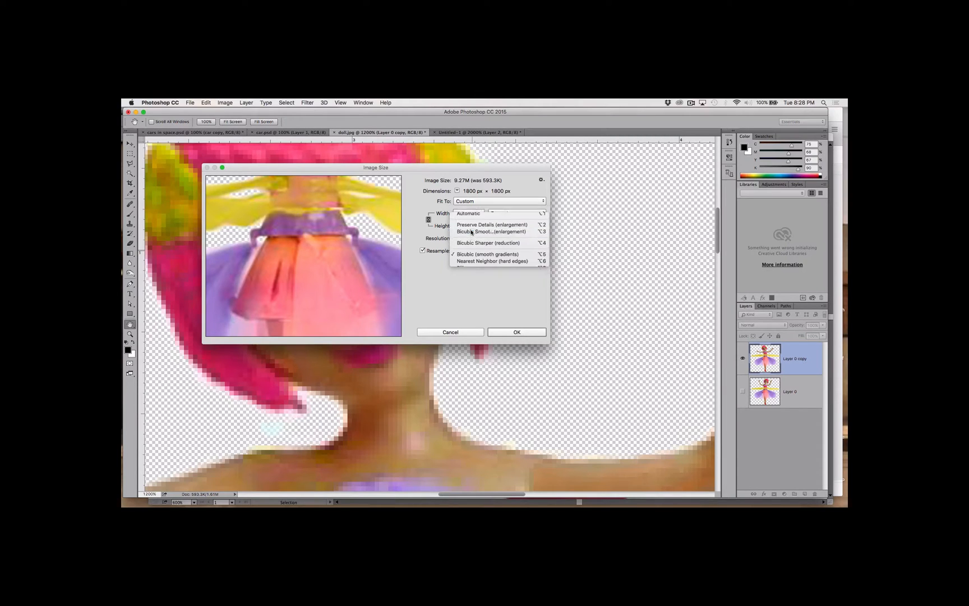
pyautogui.click(471, 228)
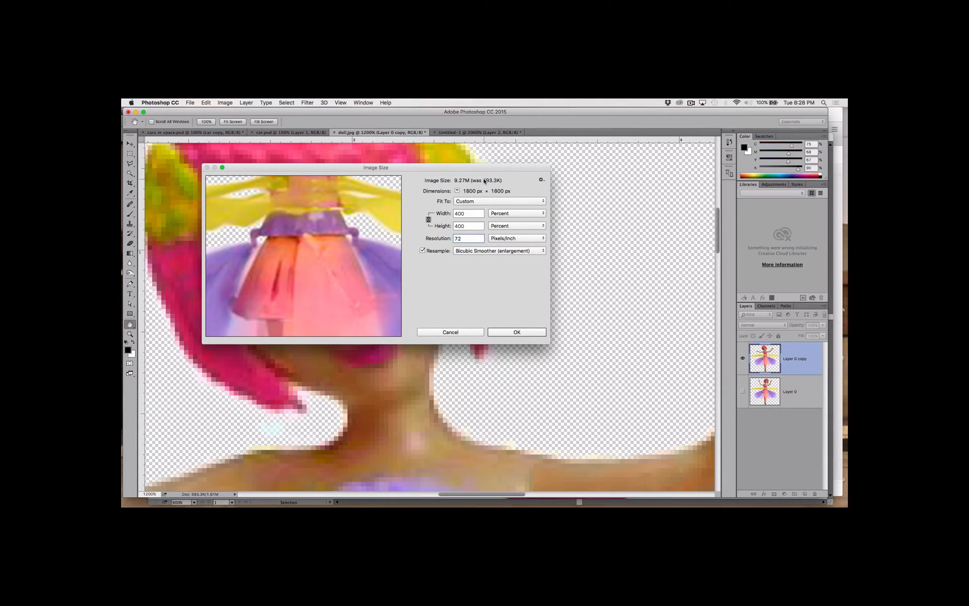
pyautogui.click(517, 332)
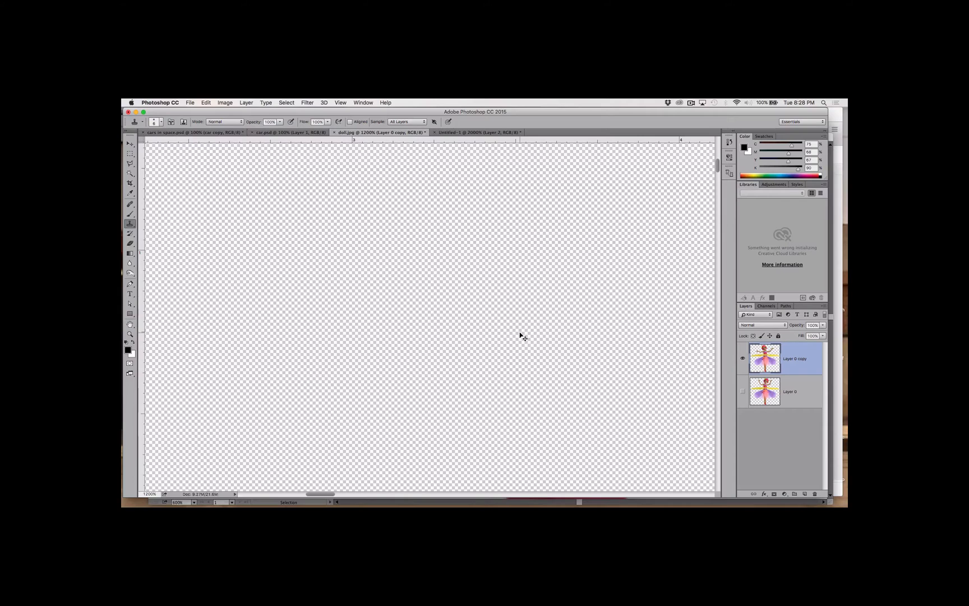
# Examine the whole resized doll fitted to the window, and her face and shoulders at 200%.
pyautogui.press('super+minus')
pyautogui.press('super+minus')
pyautogui.press('super+minus')
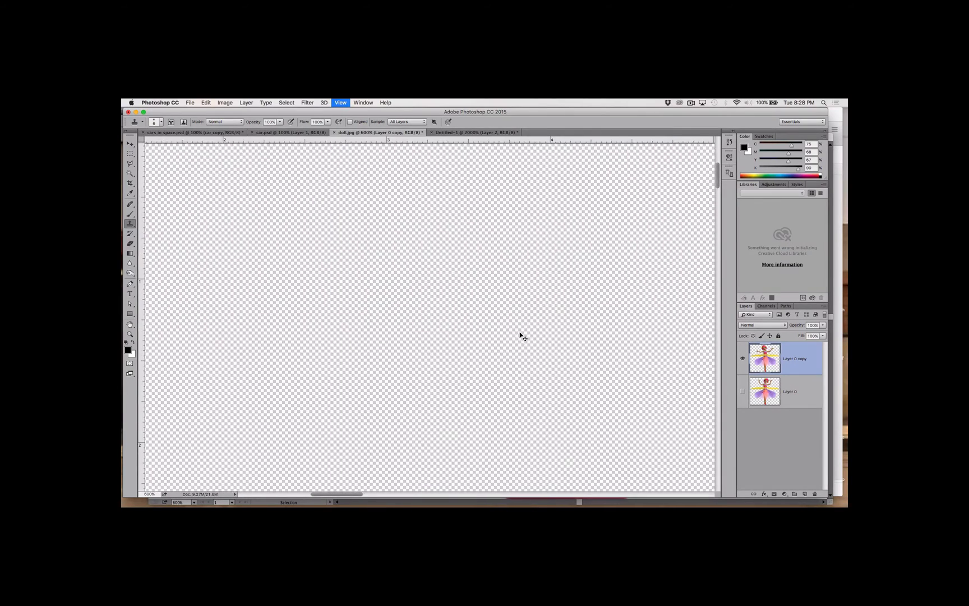
pyautogui.press('super+0')
pyautogui.press('z')
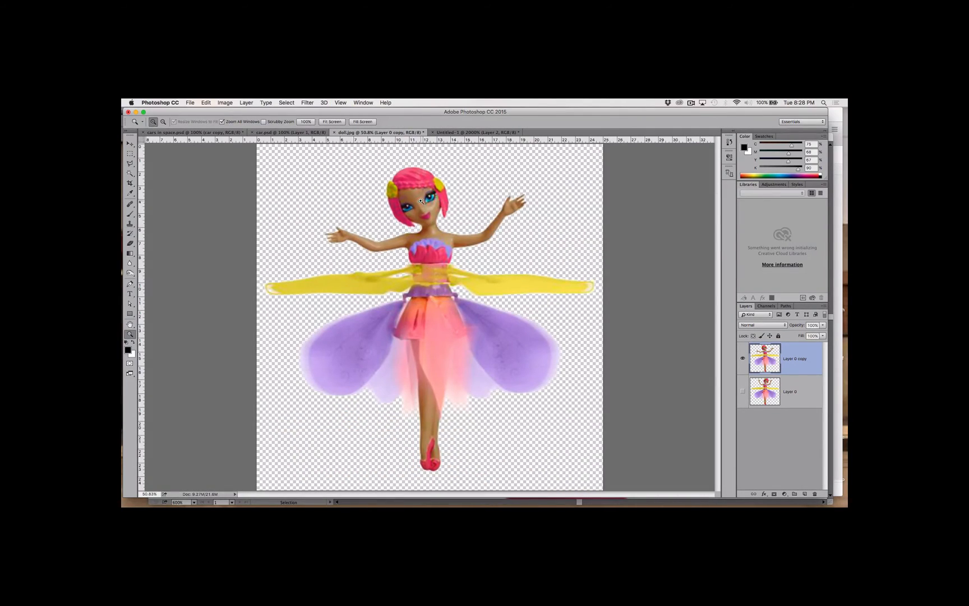
pyautogui.click(434, 222)
pyautogui.click(427, 330)
pyautogui.click(436, 339)
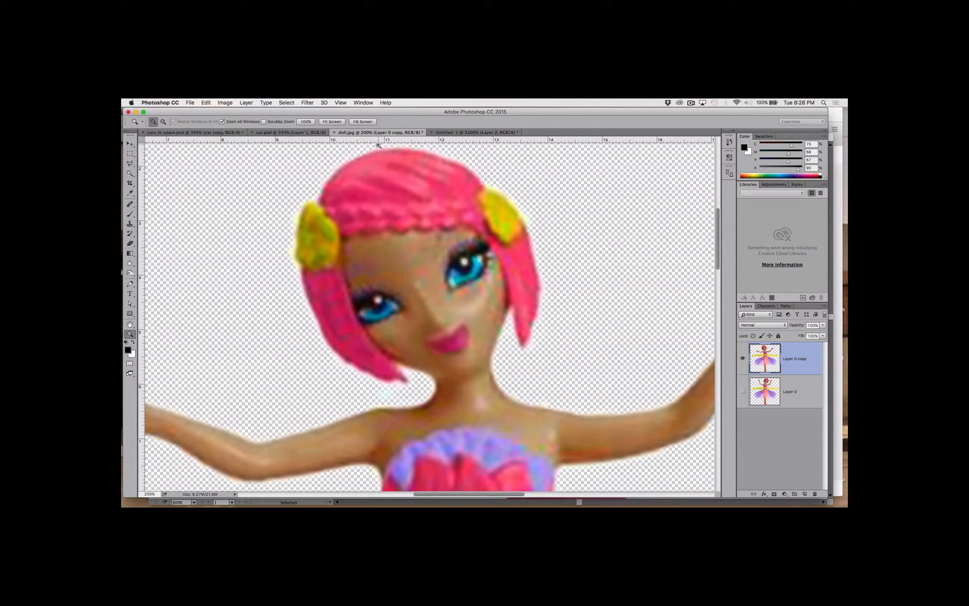
# Try the basic Sharpen filter on the doll copy layer.
pyautogui.click(308, 103)
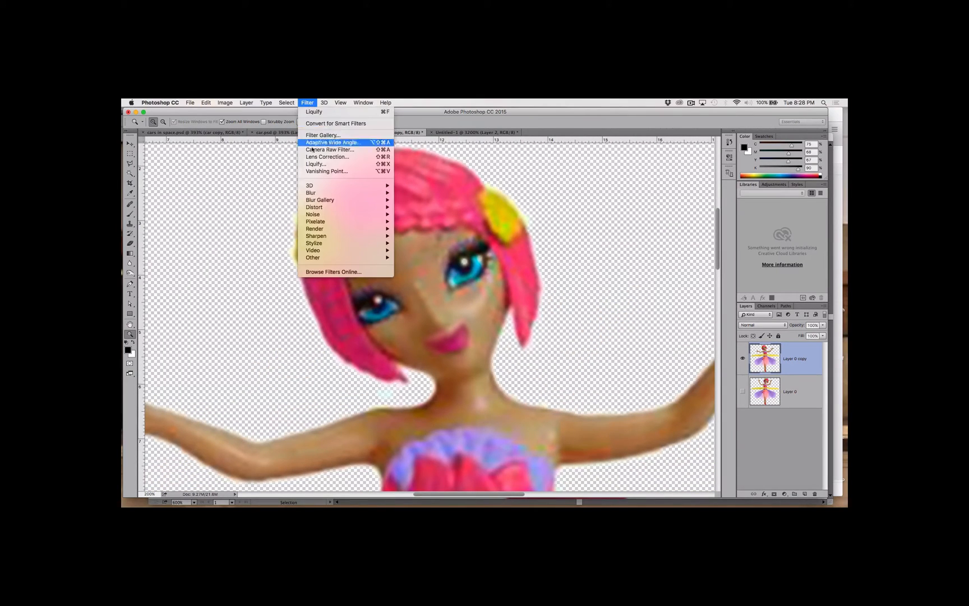
pyautogui.moveTo(314, 200)
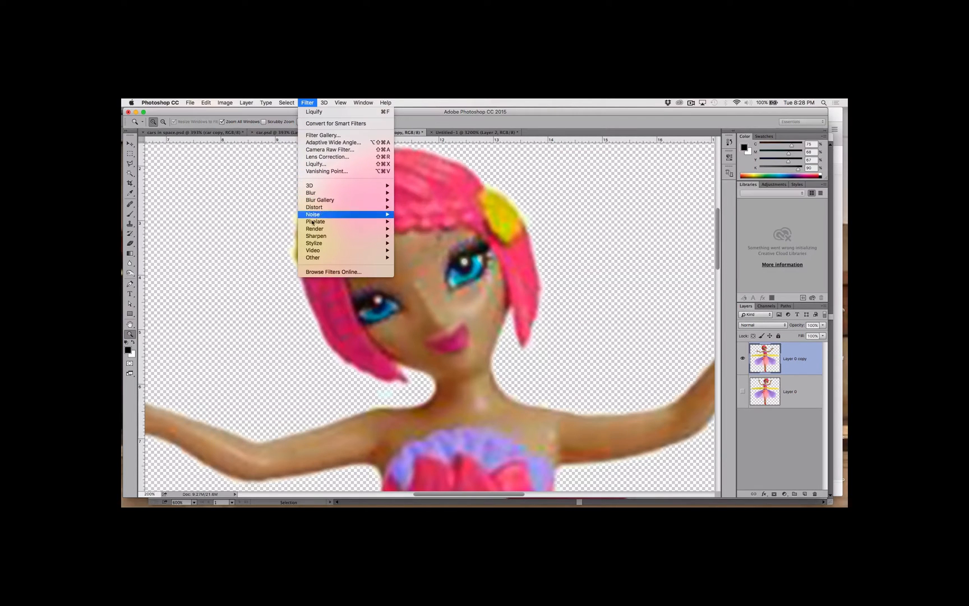
pyautogui.moveTo(314, 235)
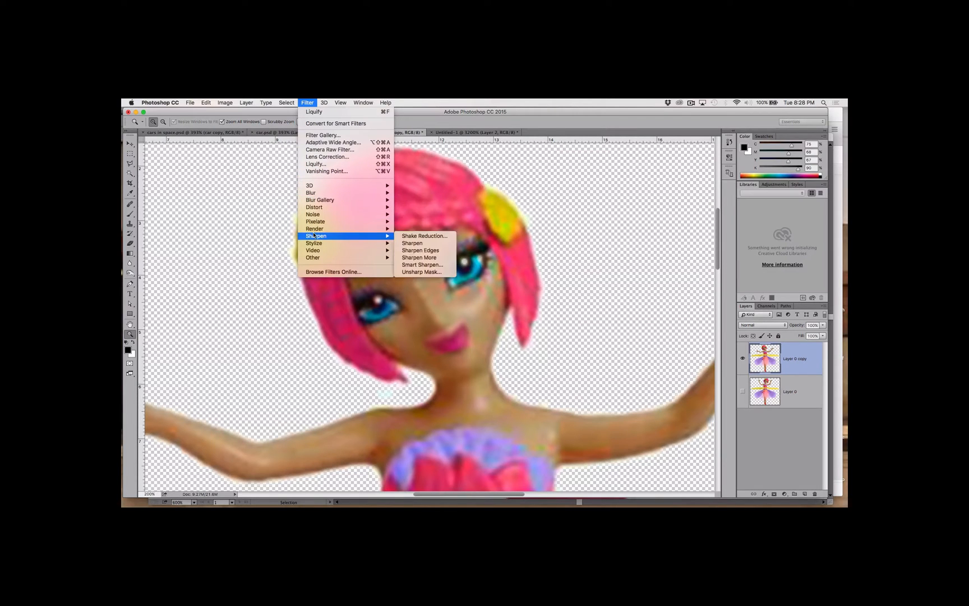
pyautogui.click(412, 243)
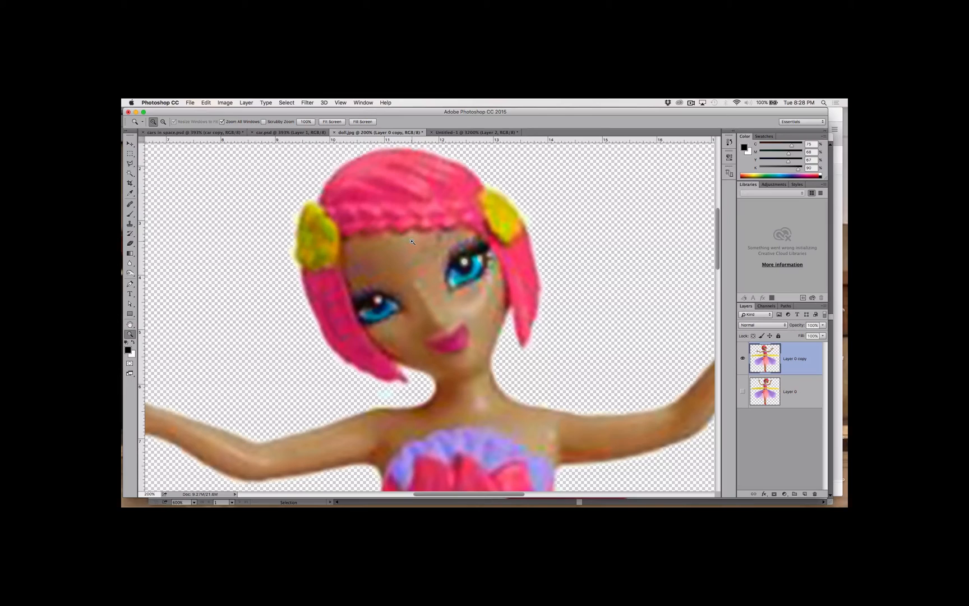
# Apply Unsharp Mask to the doll copy layer with a radius of 2.0 pixels and a reduced amount.
pyautogui.click(303, 103)
pyautogui.moveTo(337, 235)
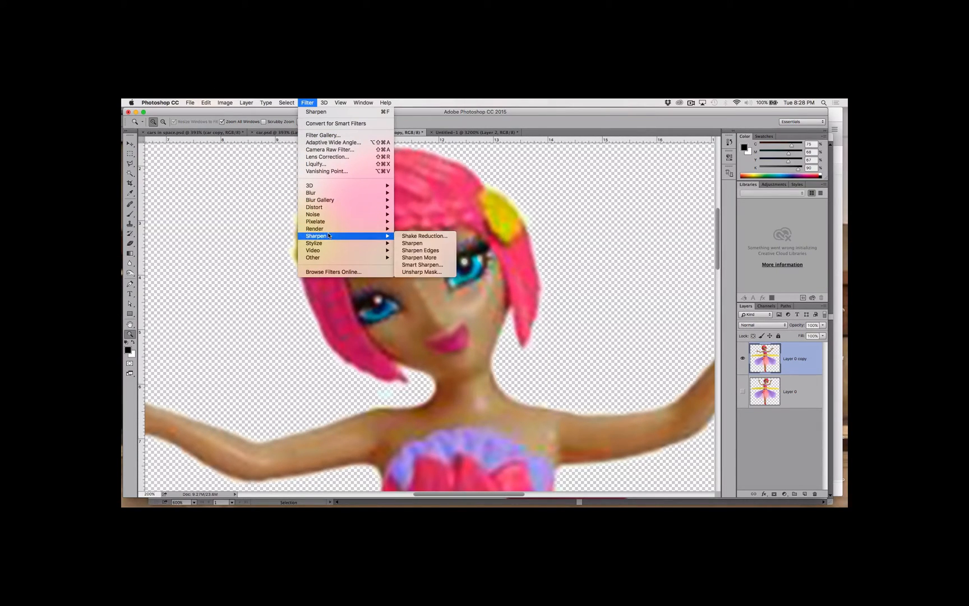
pyautogui.click(422, 272)
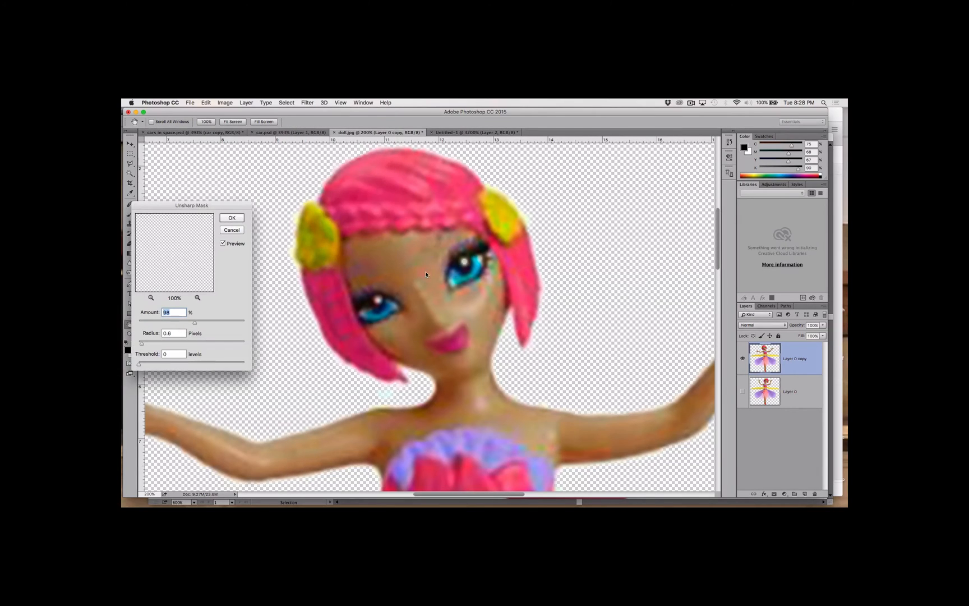
pyautogui.moveTo(230, 204); pyautogui.dragTo(704, 142)
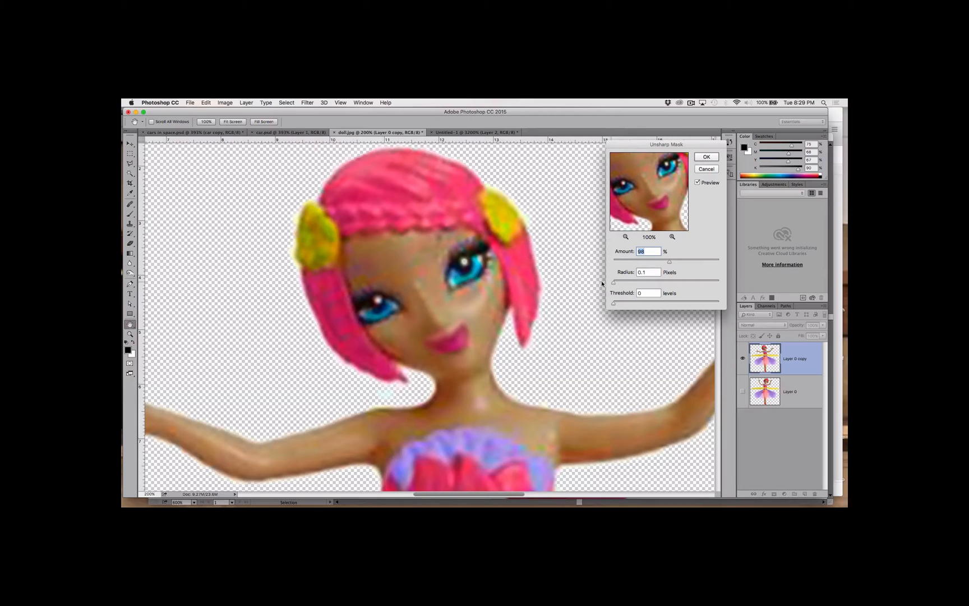
pyautogui.moveTo(617, 283)
pyautogui.mouseDown()
pyautogui.moveTo(601, 285)
pyautogui.moveTo(680, 281)
pyautogui.moveTo(616, 284)
pyautogui.moveTo(624, 285)
pyautogui.mouseUp()
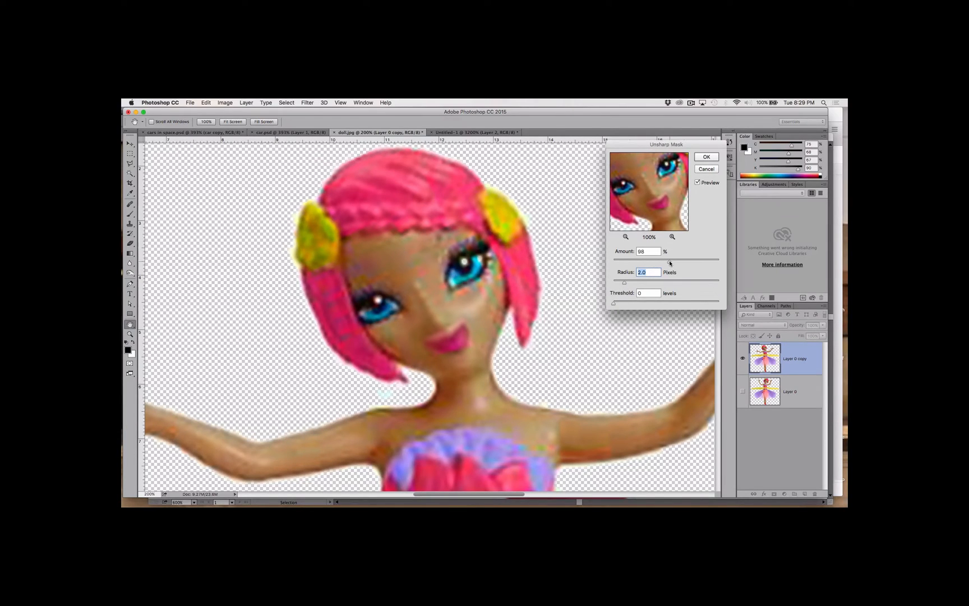
pyautogui.moveTo(669, 263); pyautogui.dragTo(632, 264)
pyautogui.click(706, 159)
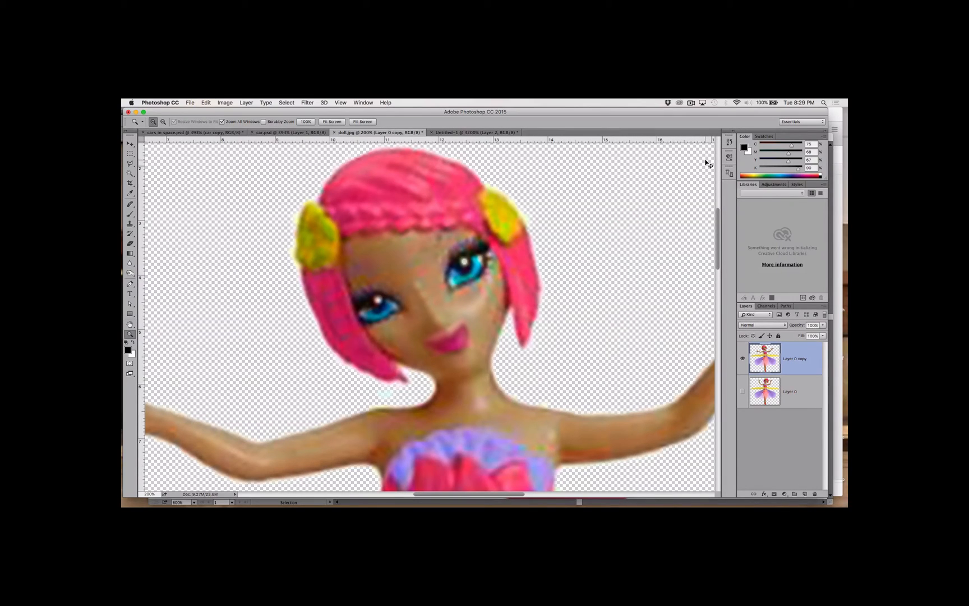
# Reapply the same Unsharp Mask settings to the doll copy layer two more times.
pyautogui.click(306, 103)
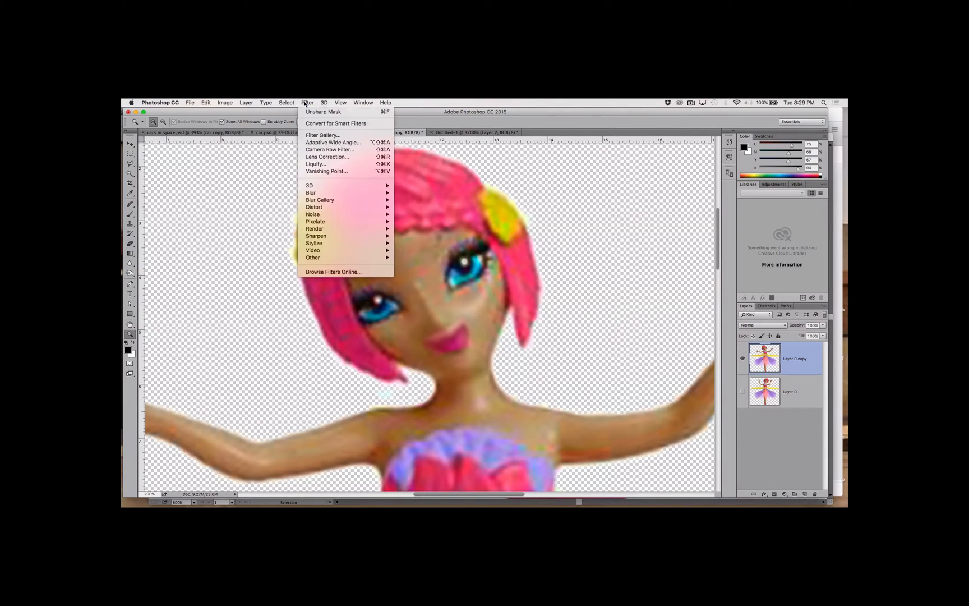
pyautogui.click(308, 113)
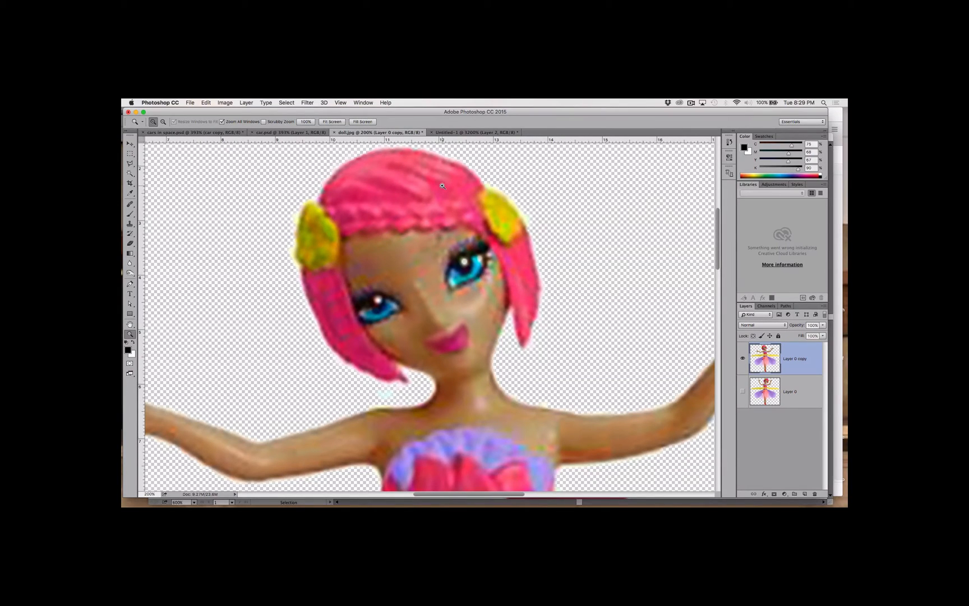
pyautogui.press('super+f')
# Show an enlarged History list, compare the first Unsharp Mask state with the last one, and check the doll at 100%.
pyautogui.click(362, 103)
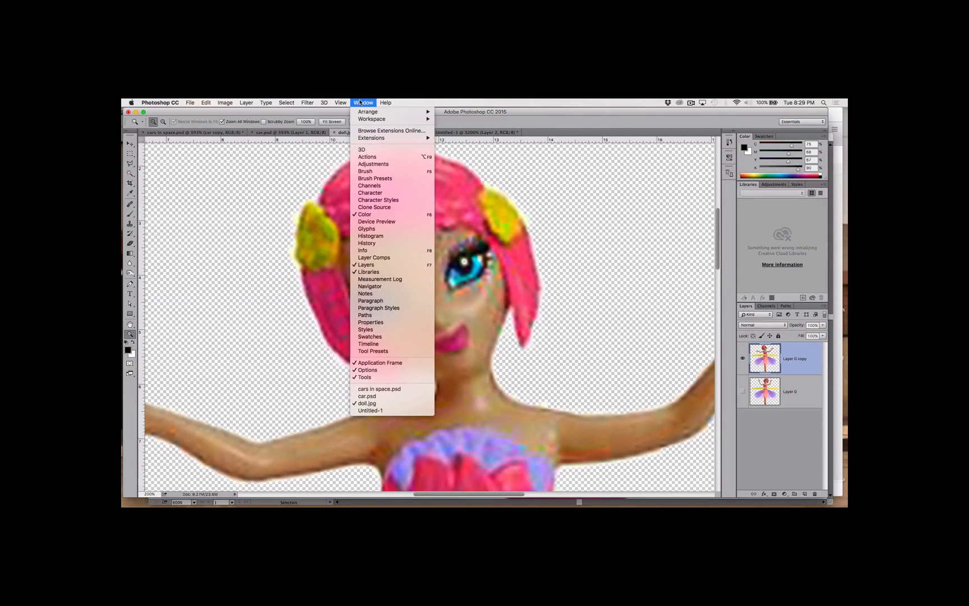
pyautogui.click(385, 245)
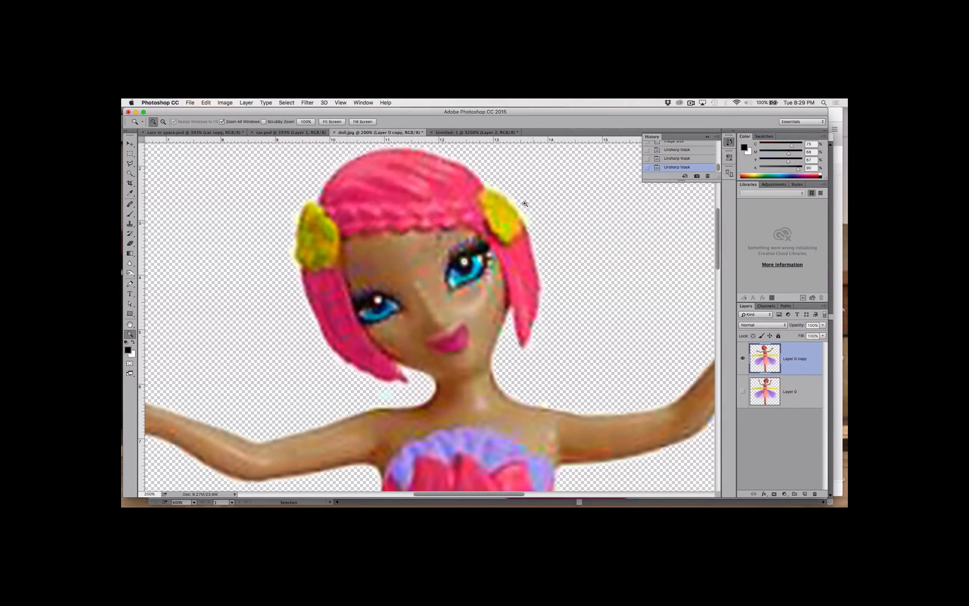
pyautogui.moveTo(682, 181); pyautogui.dragTo(682, 395)
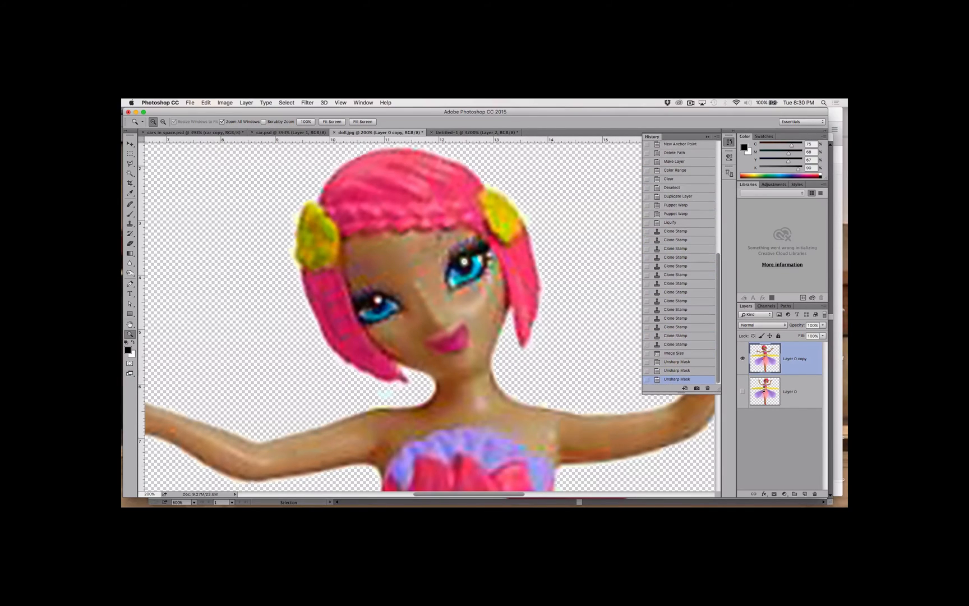
pyautogui.click(678, 362)
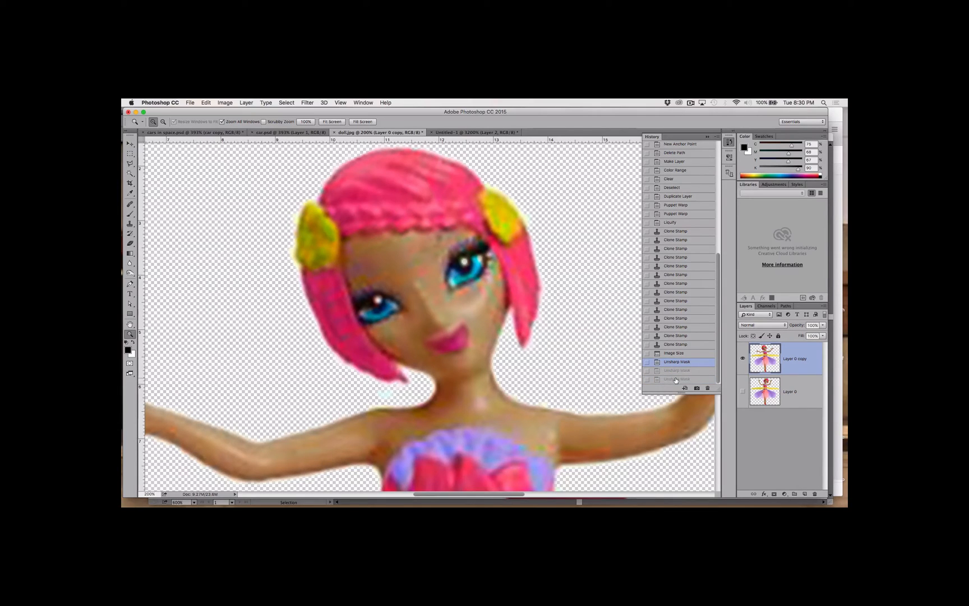
pyautogui.click(676, 381)
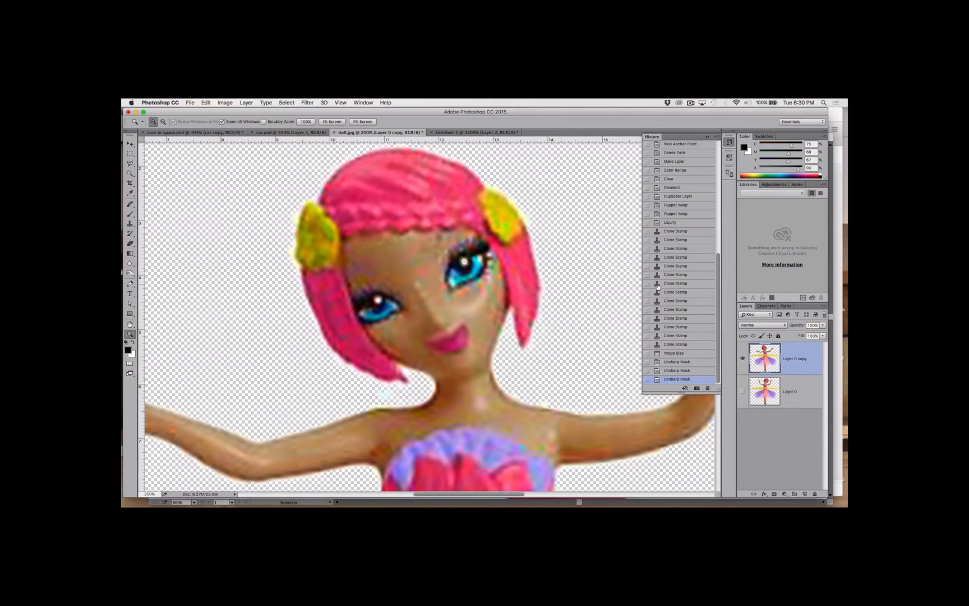
pyautogui.press('super+minus')
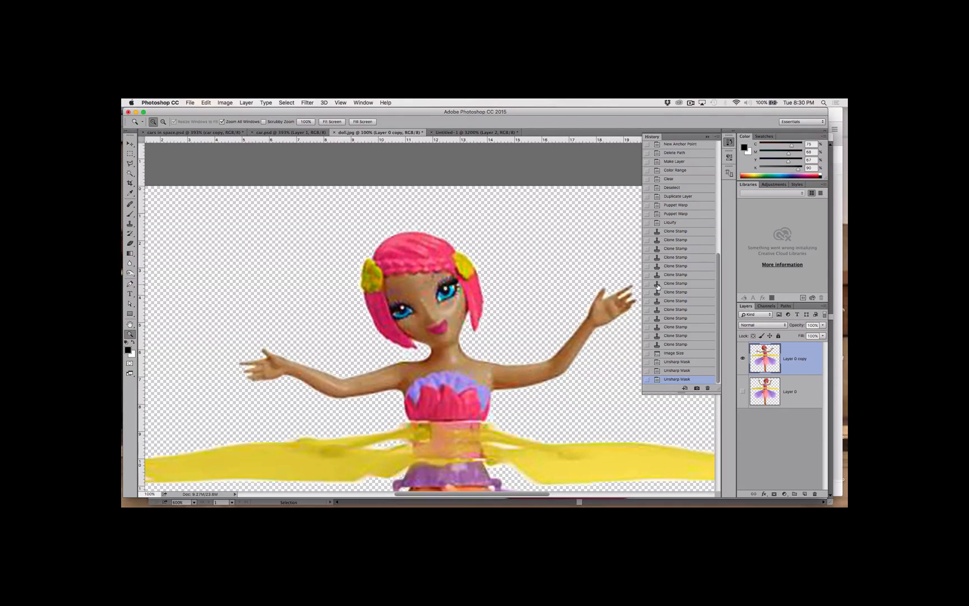
pyautogui.click(692, 103)
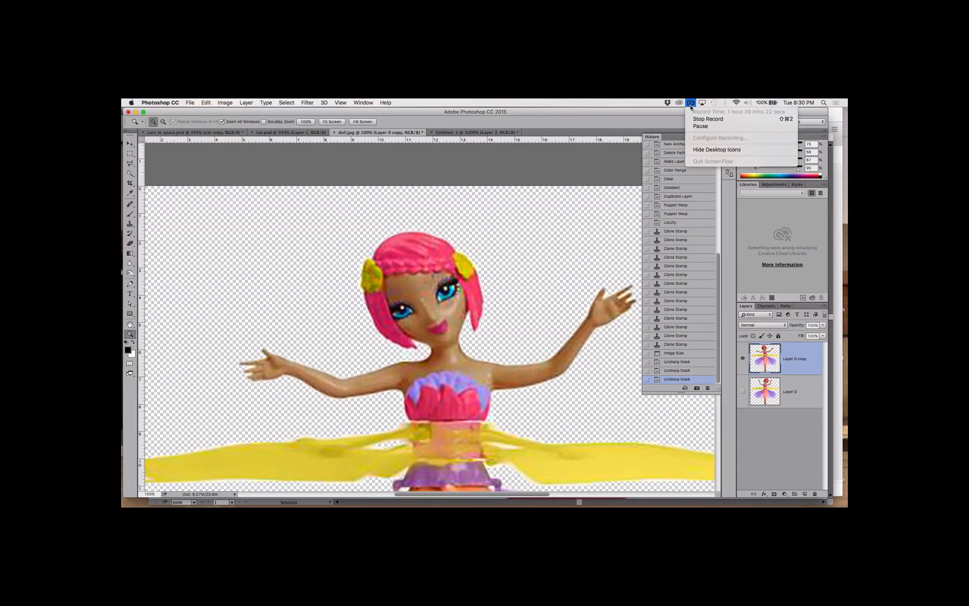